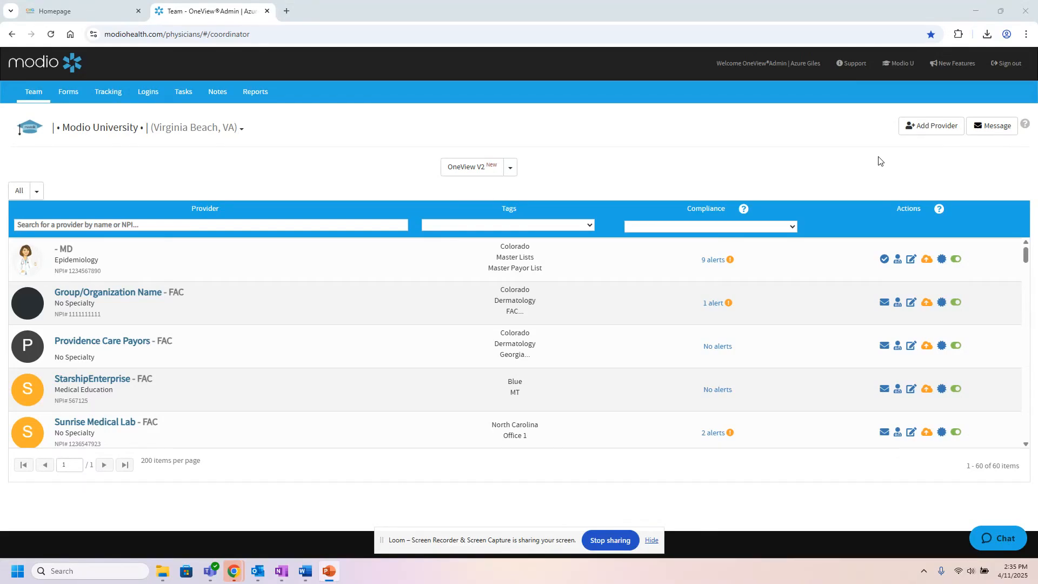
# - Open the provider invitation form for Modio University and switch its default email template to editing
pyautogui.click(994, 132)
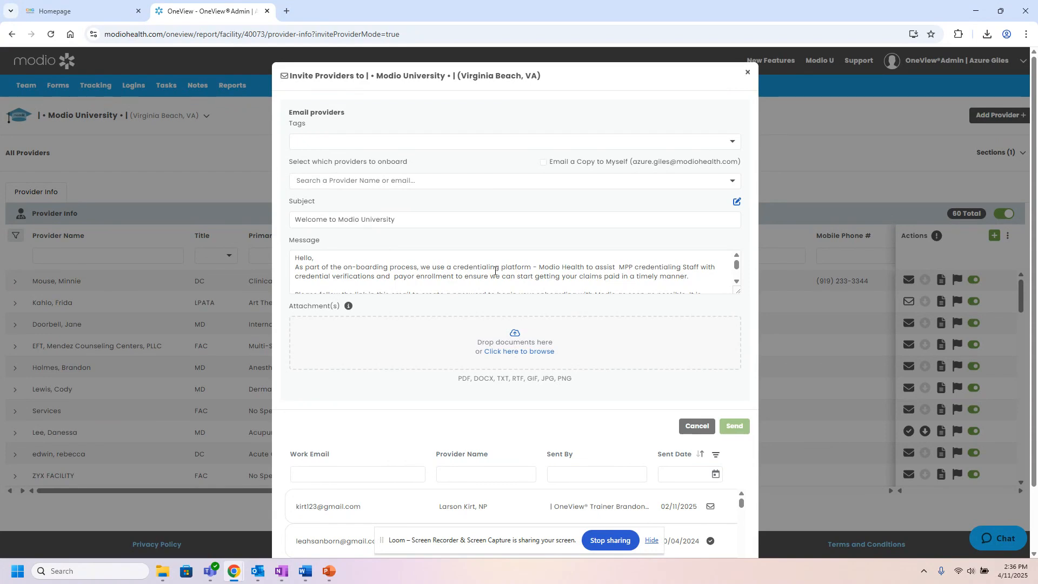
pyautogui.click(737, 203)
pyautogui.click(737, 203)
pyautogui.click(737, 203)
pyautogui.click(737, 203)
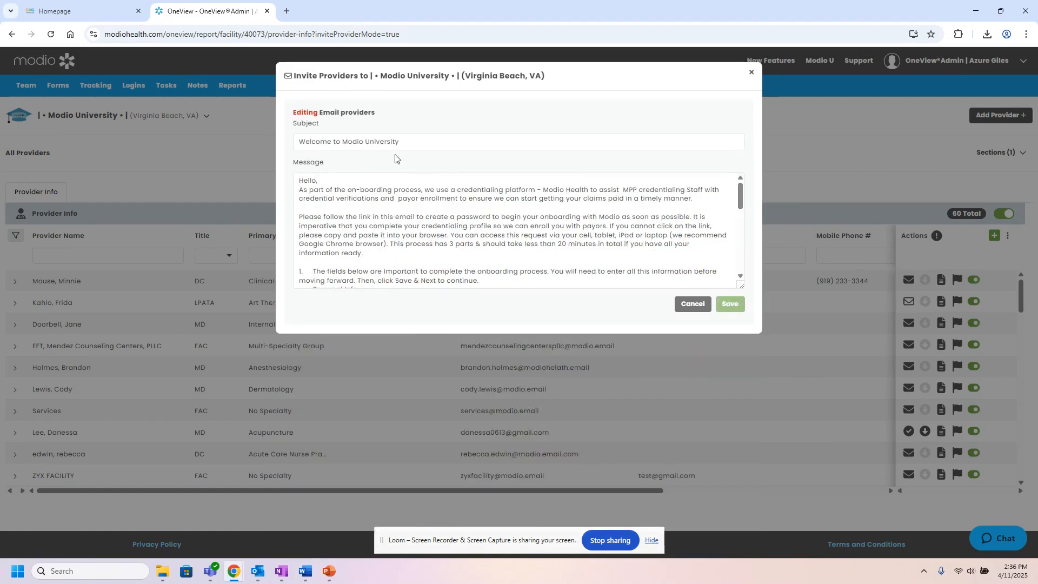
# - Review the invitation template's subject and full message text, then leave template editing without saving
pyautogui.click(423, 144)
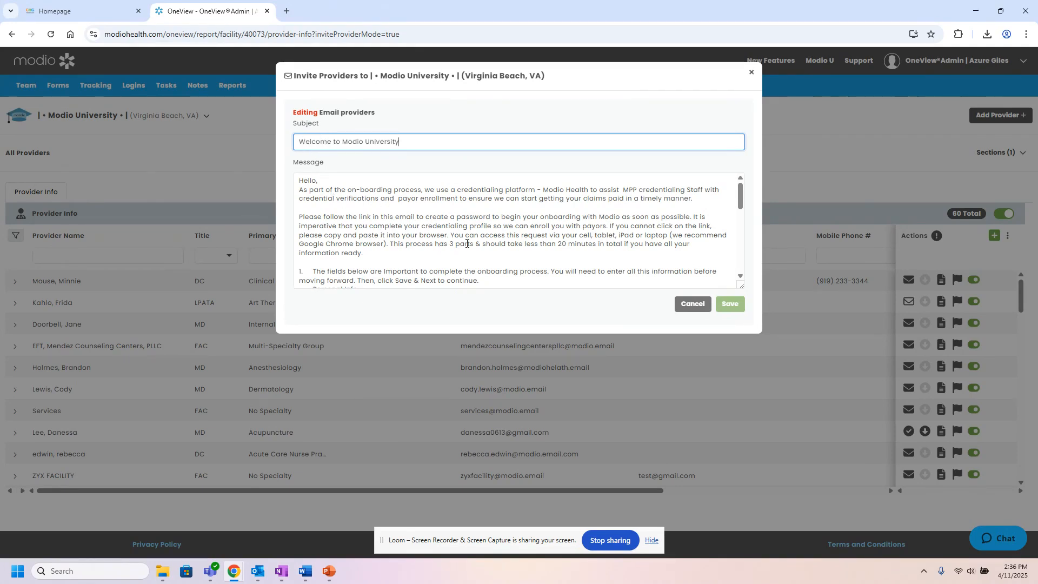
pyautogui.scroll(-8, 449, 244)
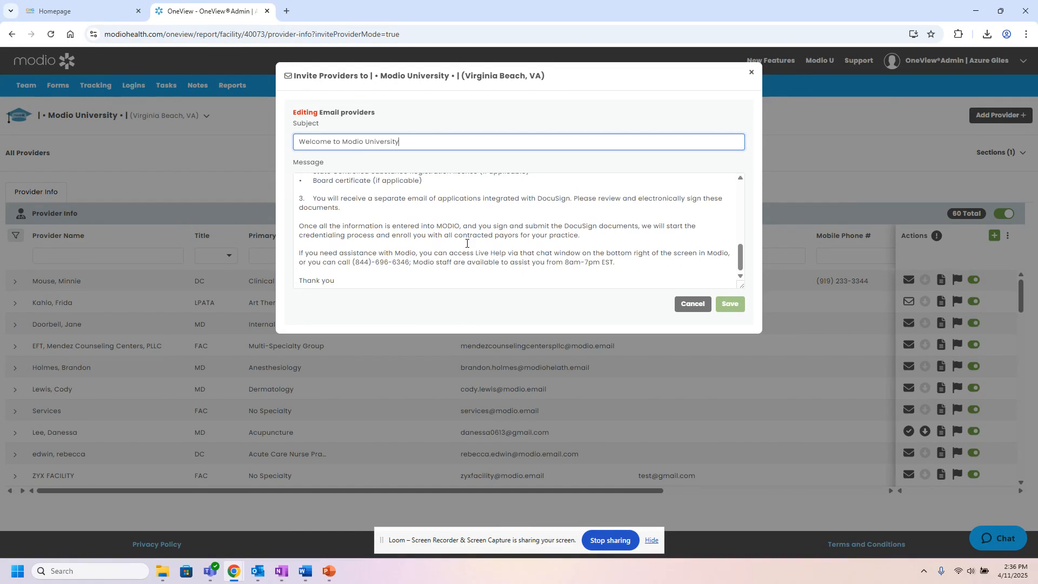
pyautogui.scroll(8, 466, 243)
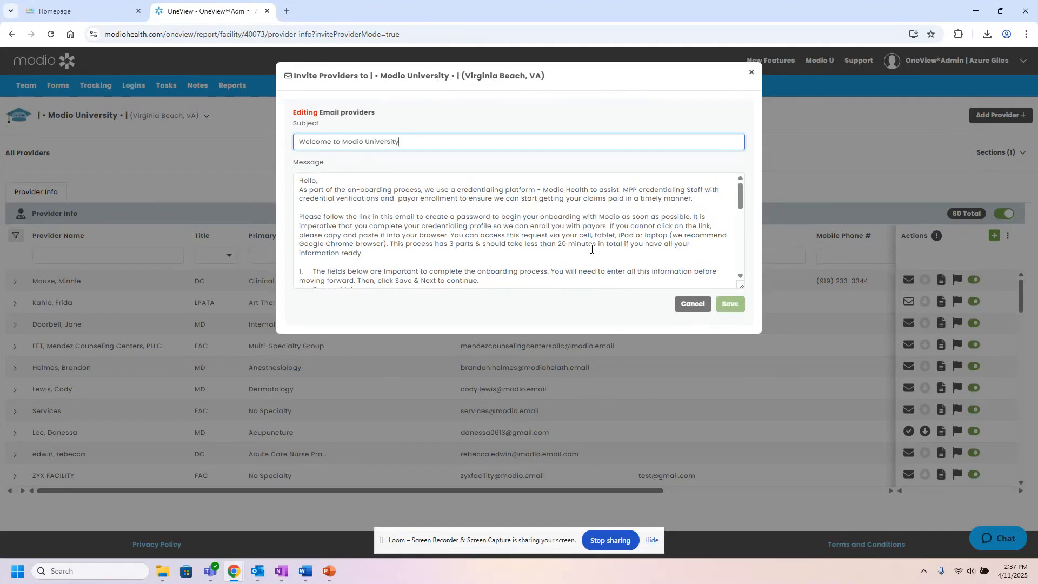
pyautogui.scroll(-10, 590, 249)
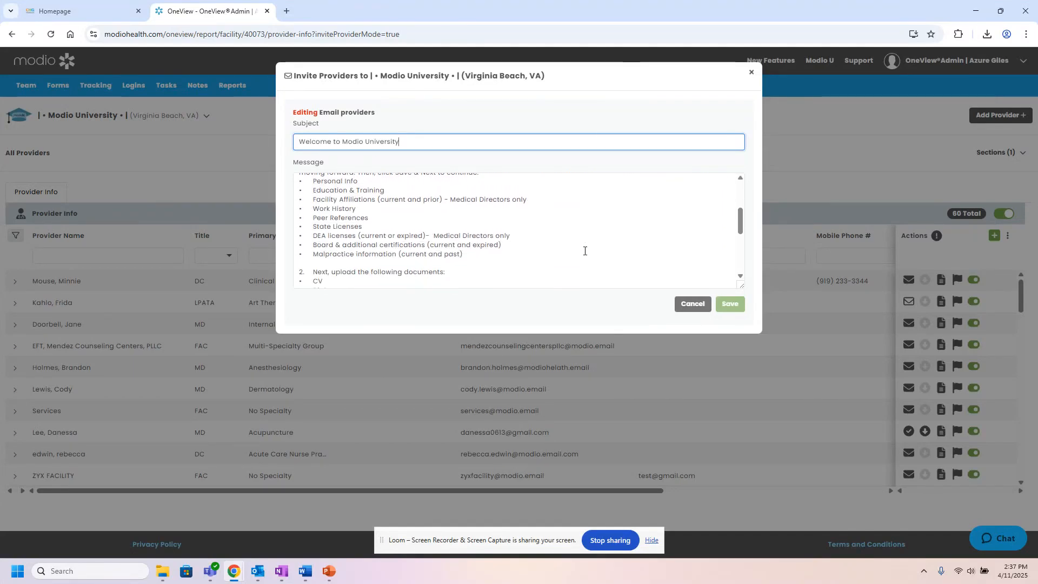
pyautogui.scroll(-1, 585, 251)
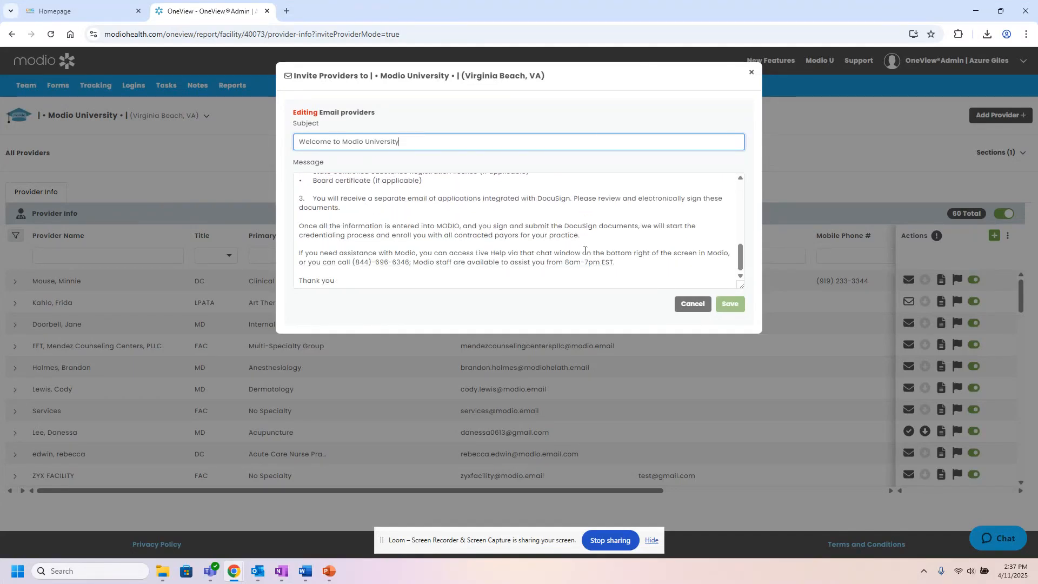
pyautogui.scroll(10, 584, 251)
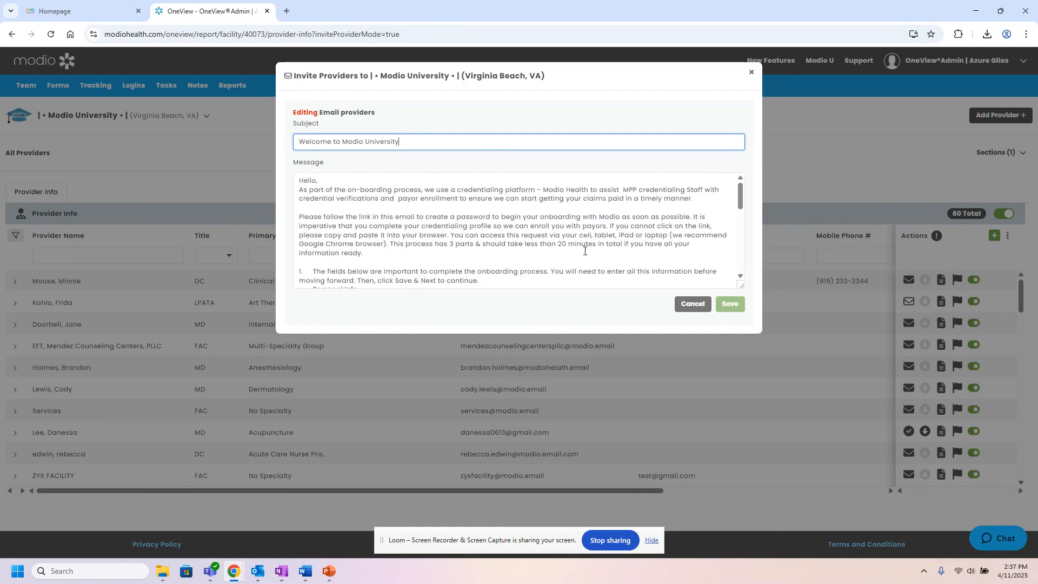
pyautogui.click(693, 305)
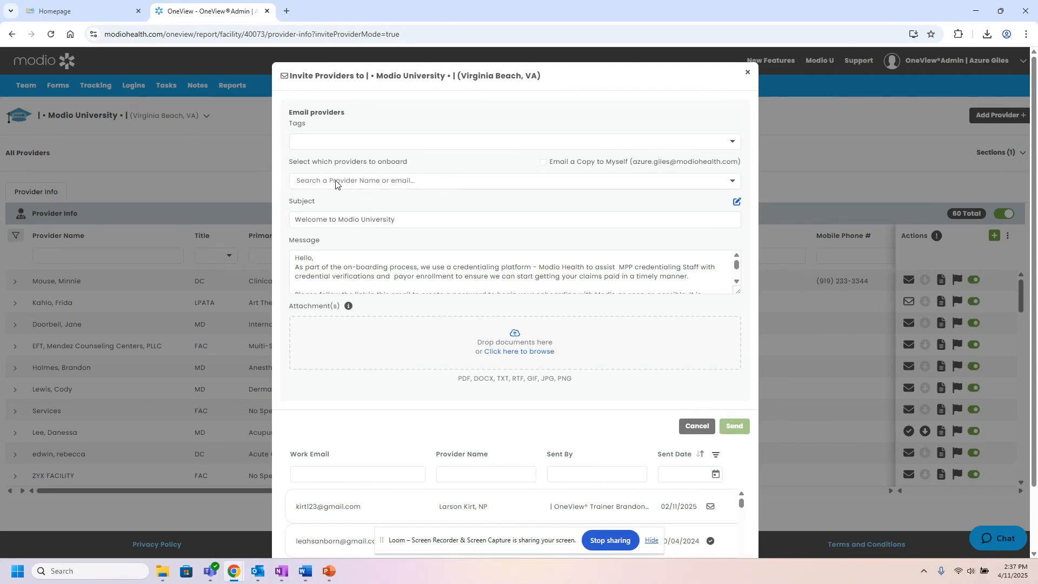
# - Fill in the invitation recipients from the Colorado tag, then remove that tag
pyautogui.click(392, 146)
pyautogui.click(352, 194)
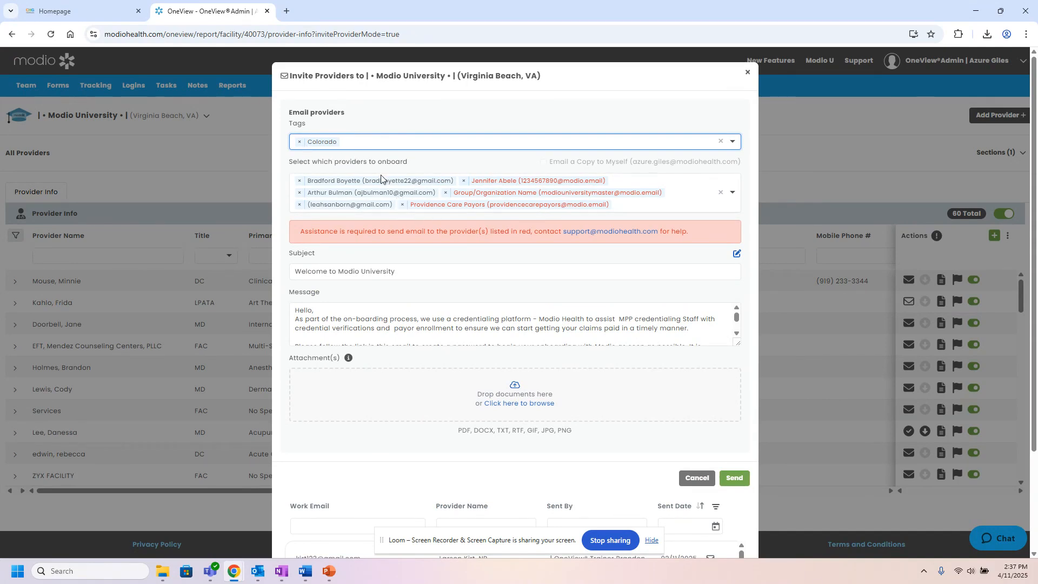
pyautogui.click(299, 141)
# - Search for a provider by name, add the valid-email match as recipient, and enable the emailed copy to oneself
pyautogui.click(377, 183)
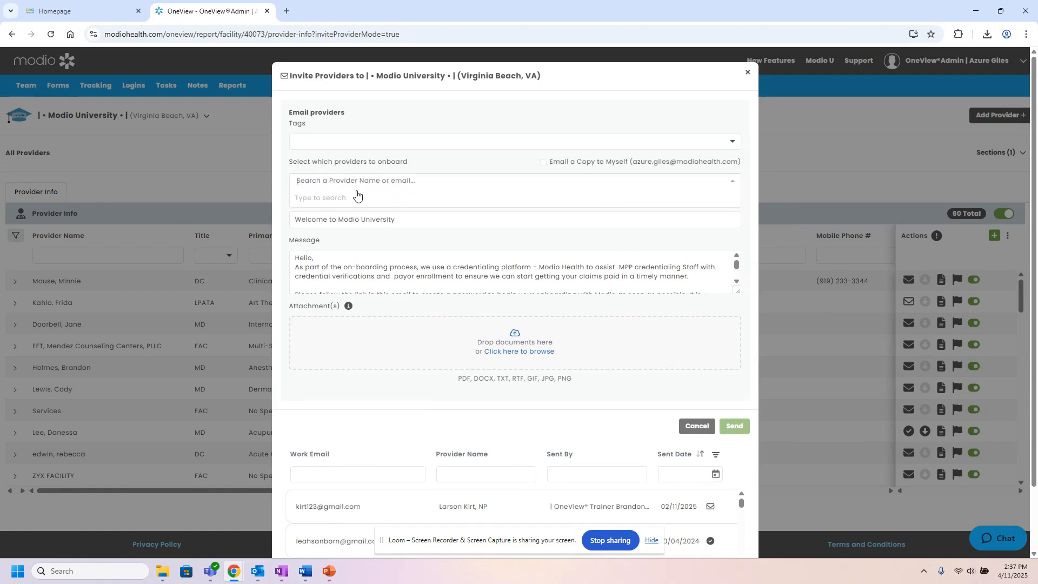
pyautogui.write('bra')
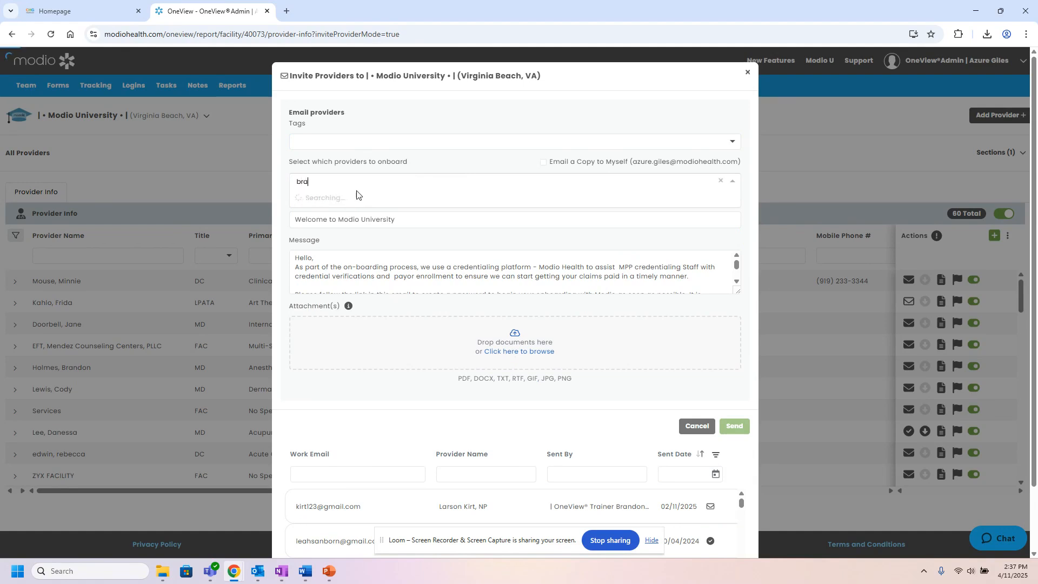
pyautogui.write('d')
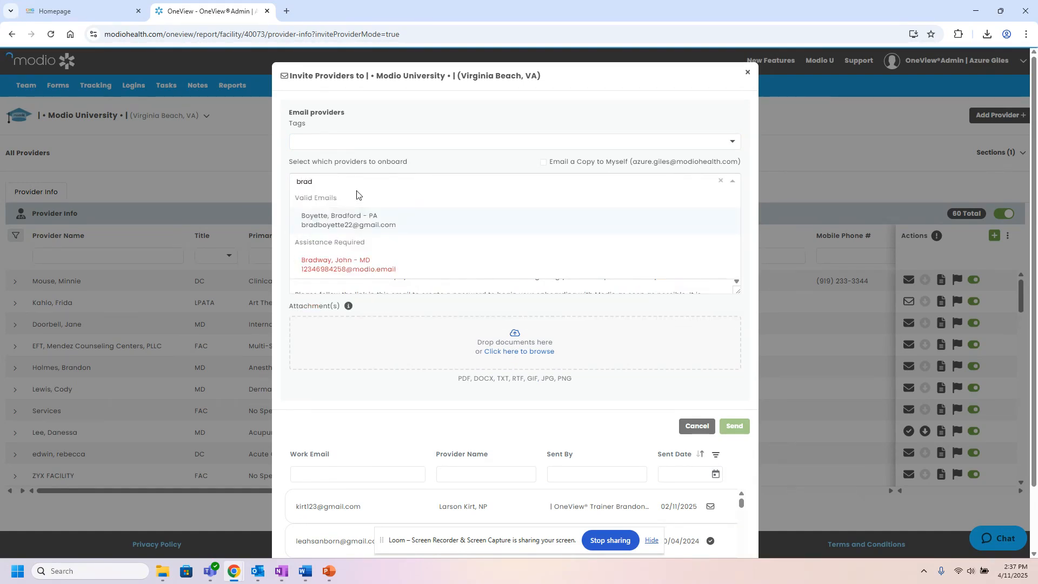
pyautogui.click(359, 227)
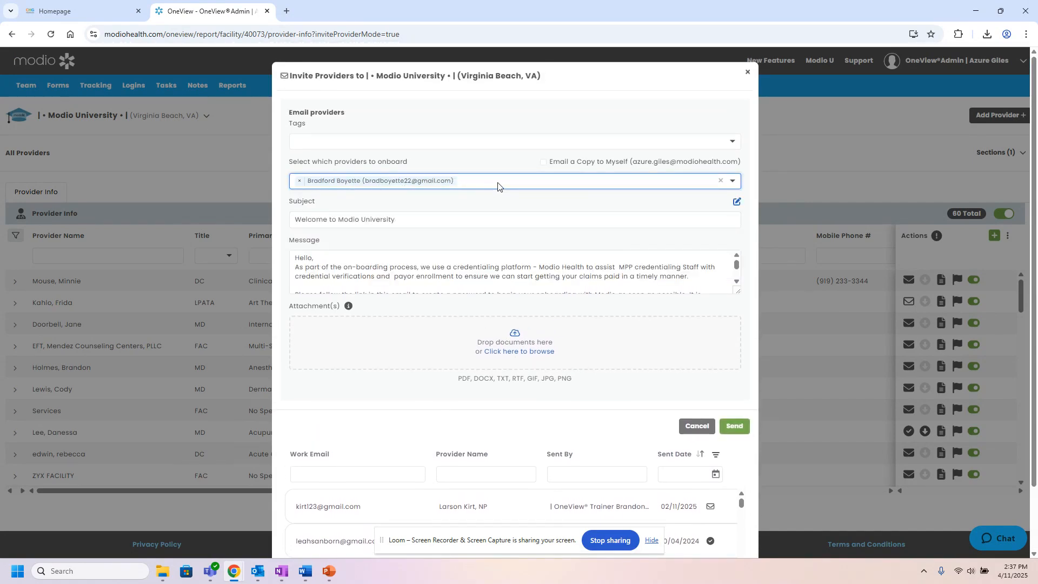
pyautogui.click(544, 163)
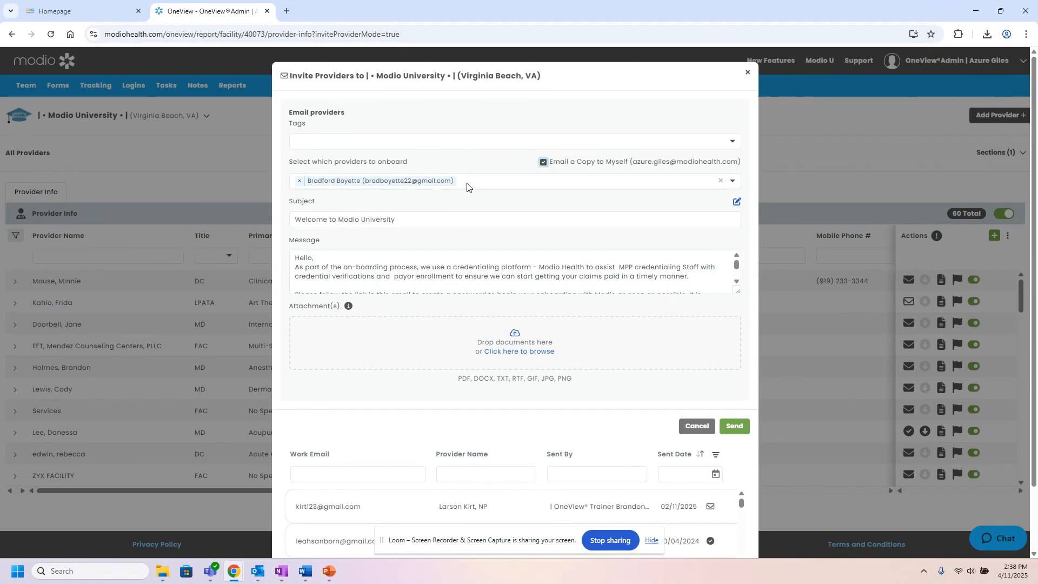
# - Turn off the emailed copy to oneself and remove the selected provider from the invitation recipients
pyautogui.click(542, 163)
pyautogui.click(299, 180)
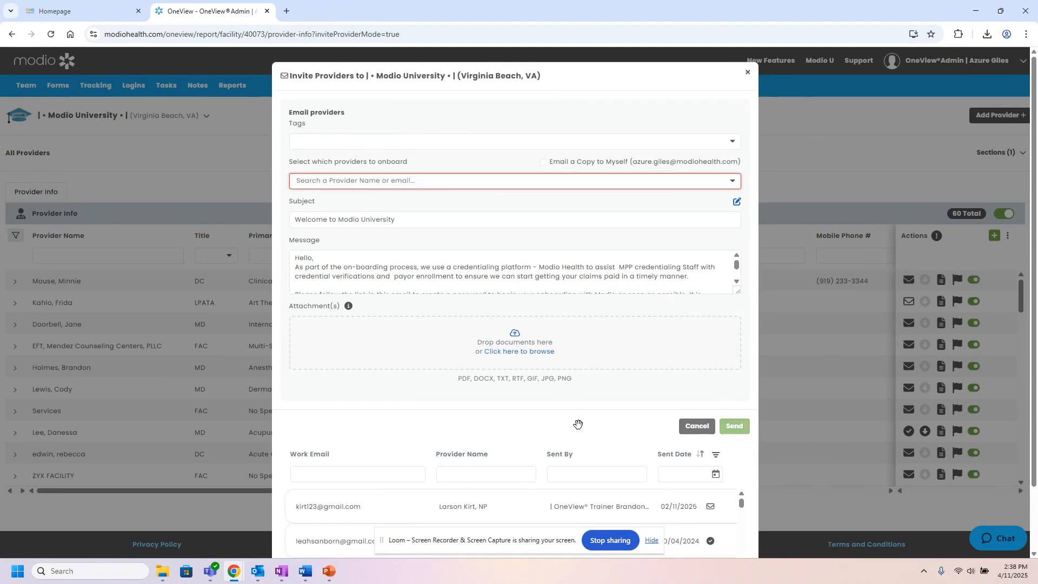
# - Examine the invitation history list for each provider's work email, sender, sent date and invitation status
pyautogui.scroll(-2, 598, 450)
pyautogui.scroll(-1, 685, 468)
pyautogui.scroll(-3, 685, 468)
pyautogui.scroll(4, 685, 468)
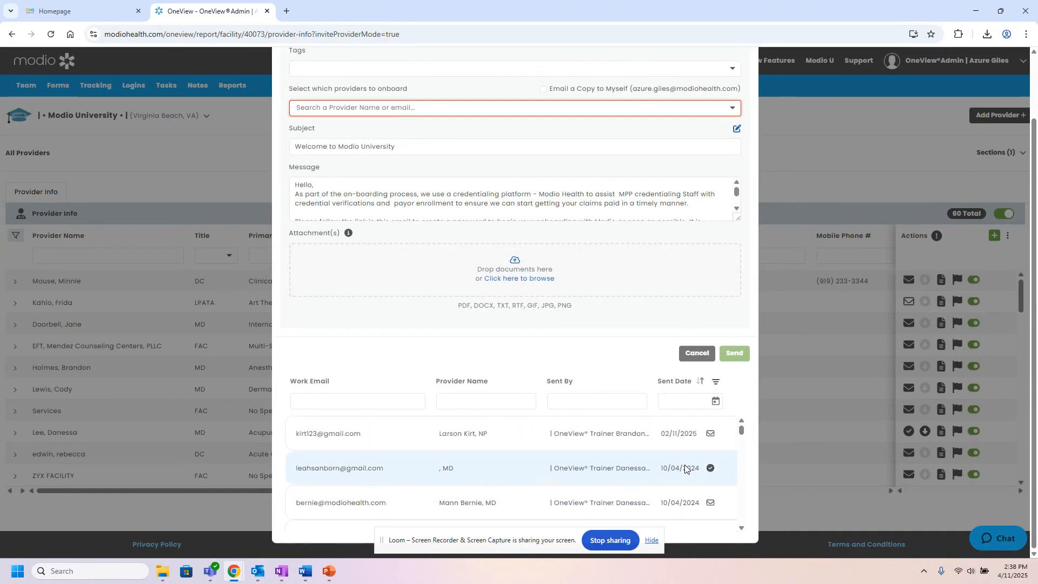
pyautogui.scroll(-5, 685, 465)
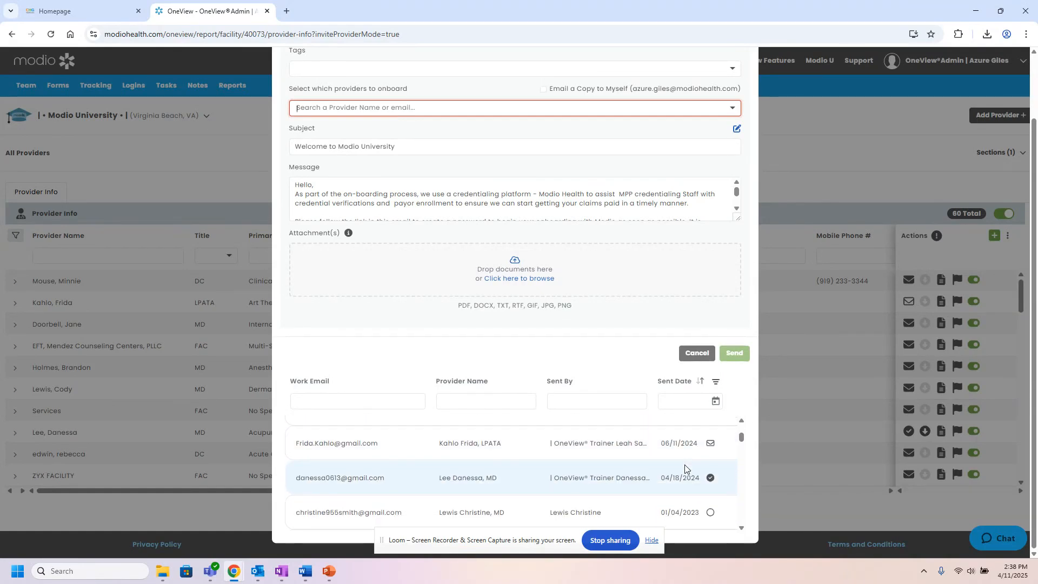
pyautogui.scroll(-6, 684, 468)
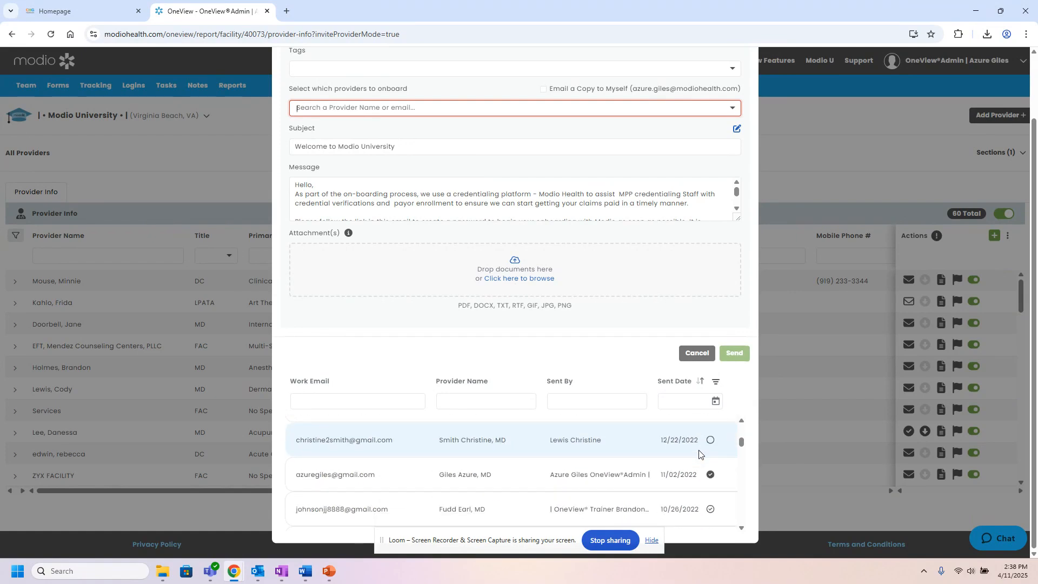
pyautogui.scroll(-4, 701, 454)
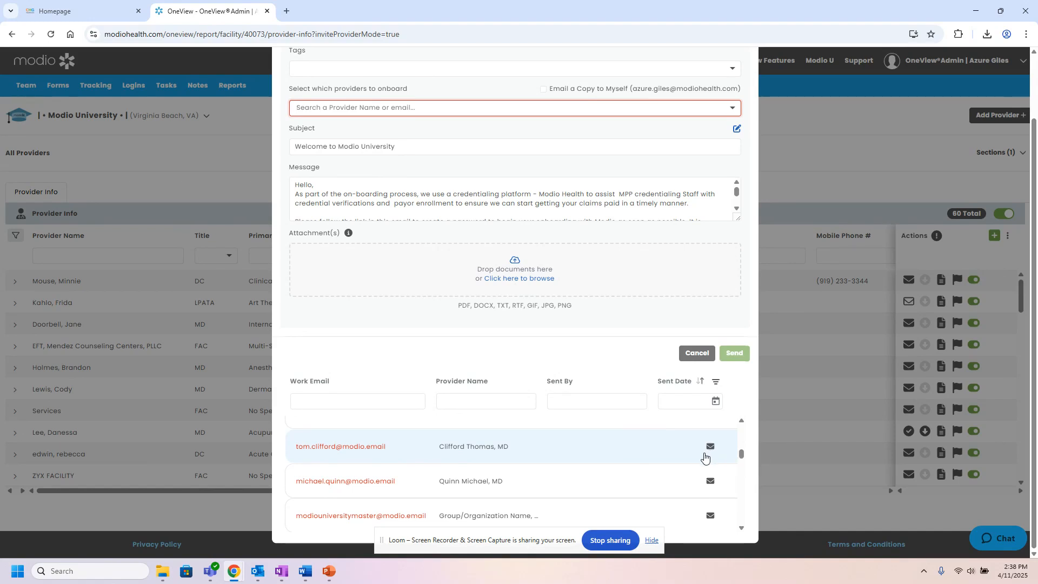
pyautogui.scroll(-5, 691, 468)
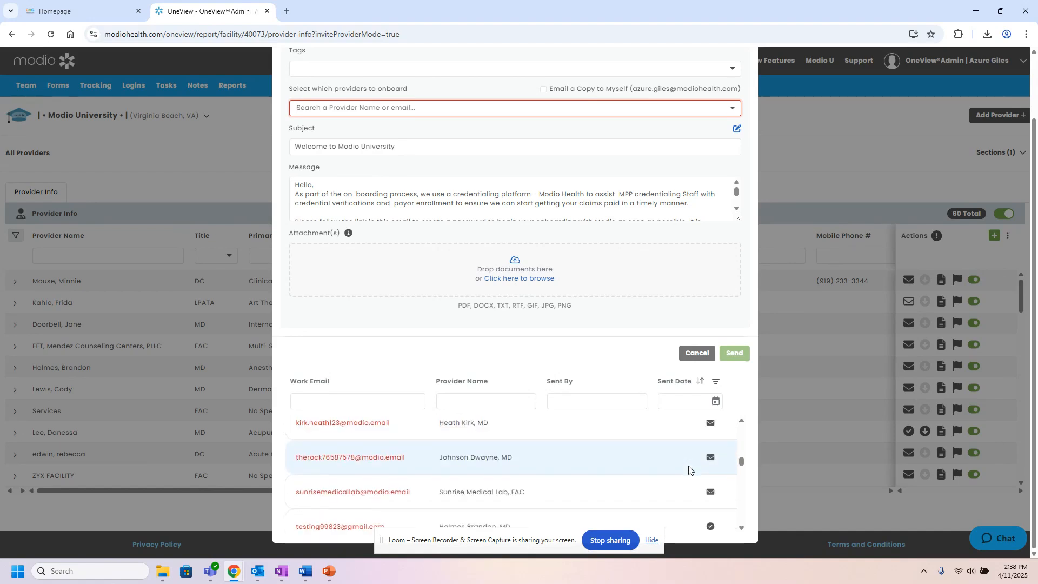
pyautogui.scroll(-2, 710, 483)
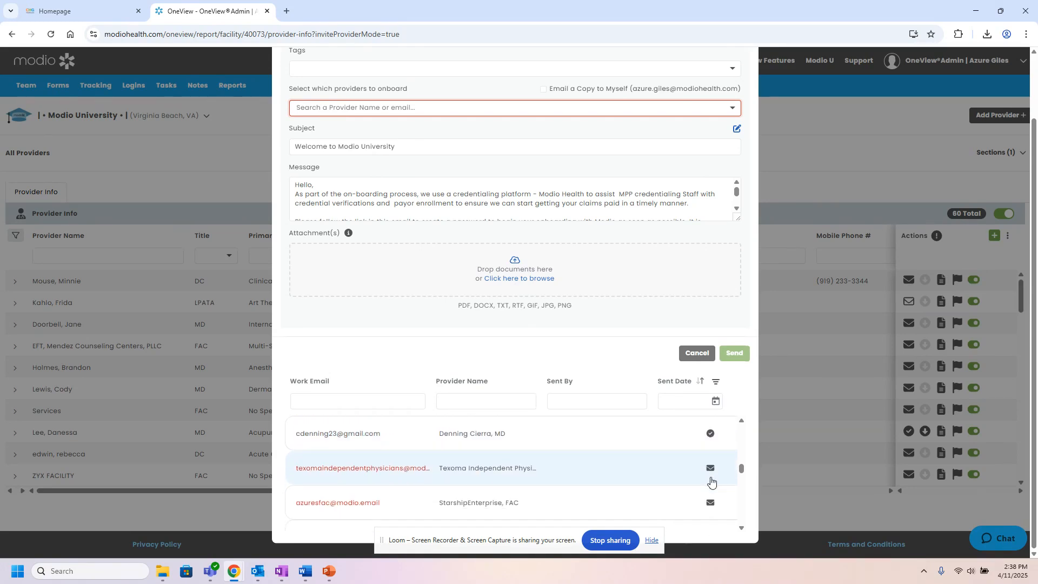
pyautogui.scroll(-1, 711, 482)
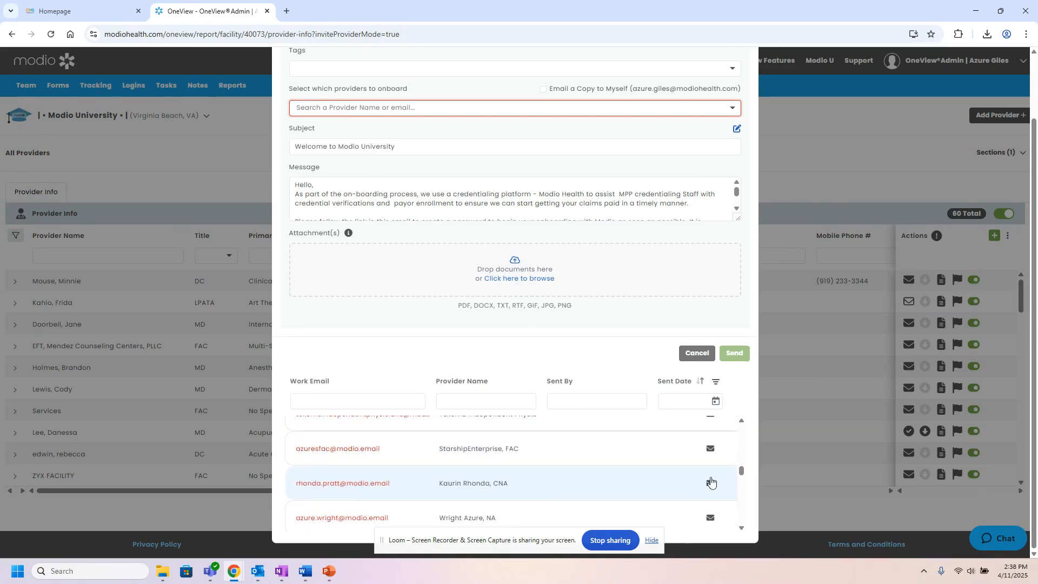
pyautogui.scroll(-4, 711, 482)
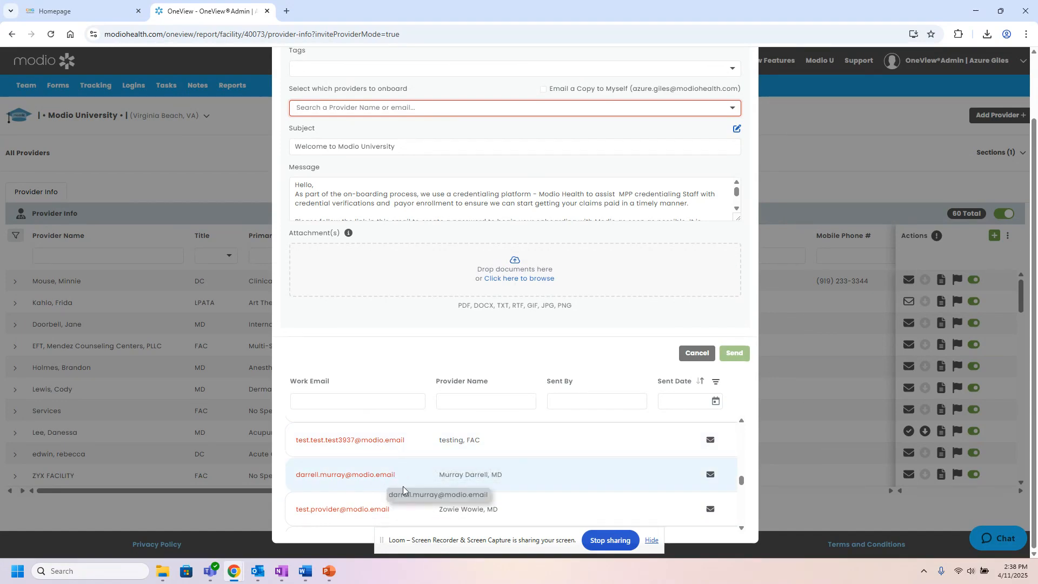
# - Add four consecutive providers with red work emails from the invitation history list as invitation recipients
pyautogui.click(710, 439)
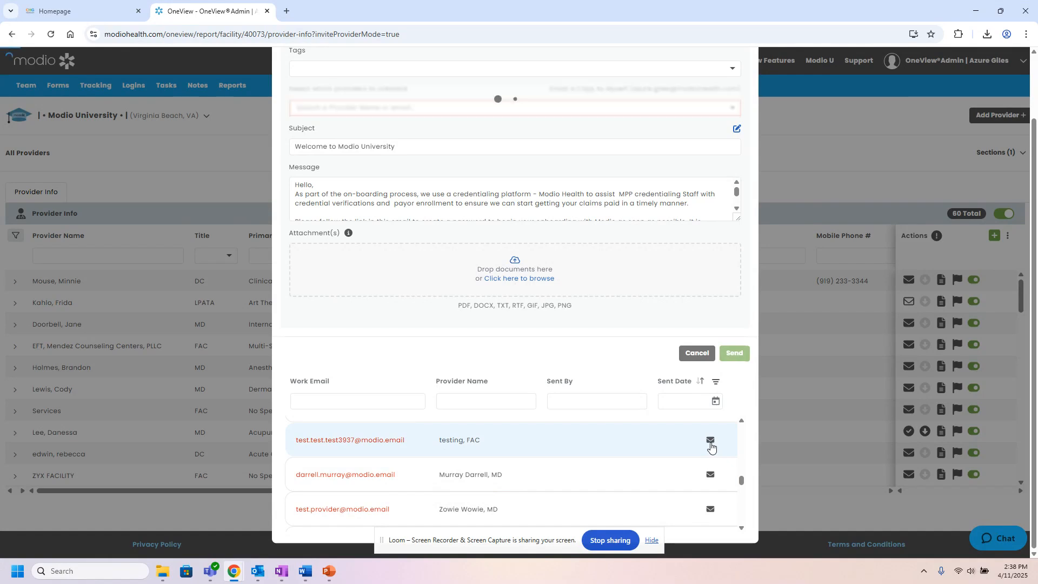
pyautogui.click(710, 504)
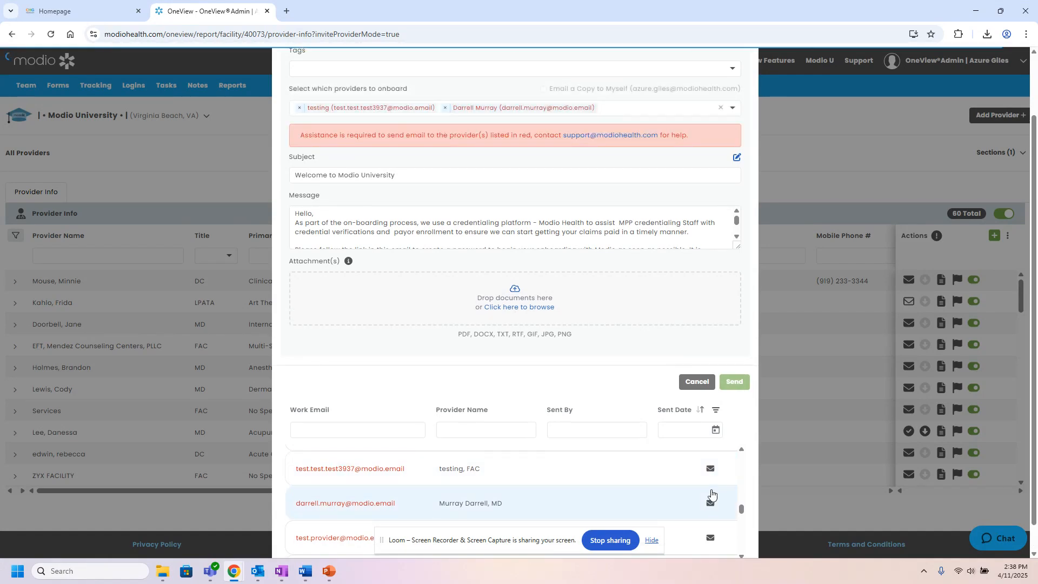
pyautogui.scroll(-1, 712, 474)
pyautogui.click(711, 484)
pyautogui.click(710, 530)
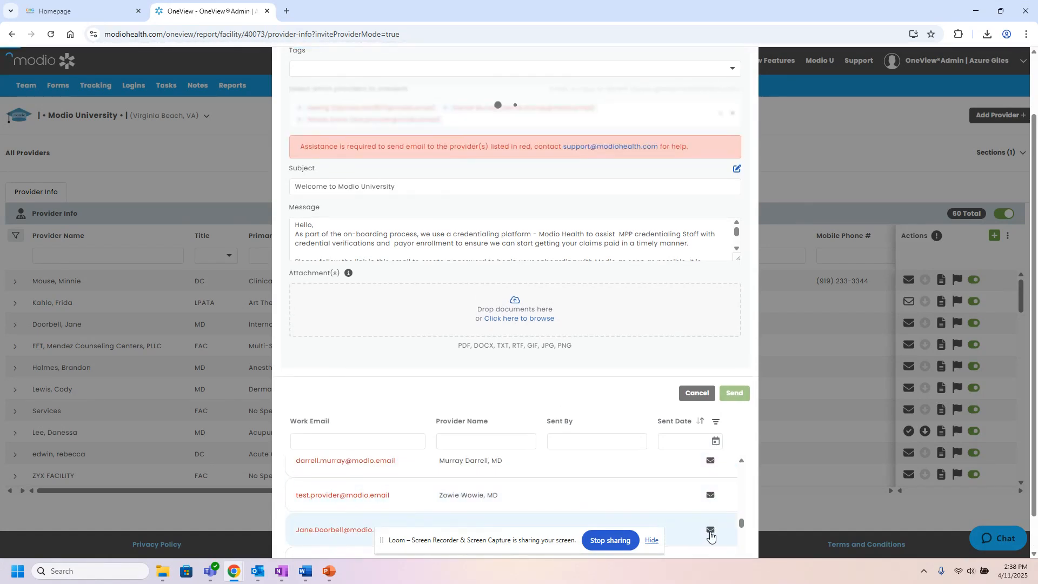
pyautogui.scroll(-2, 664, 508)
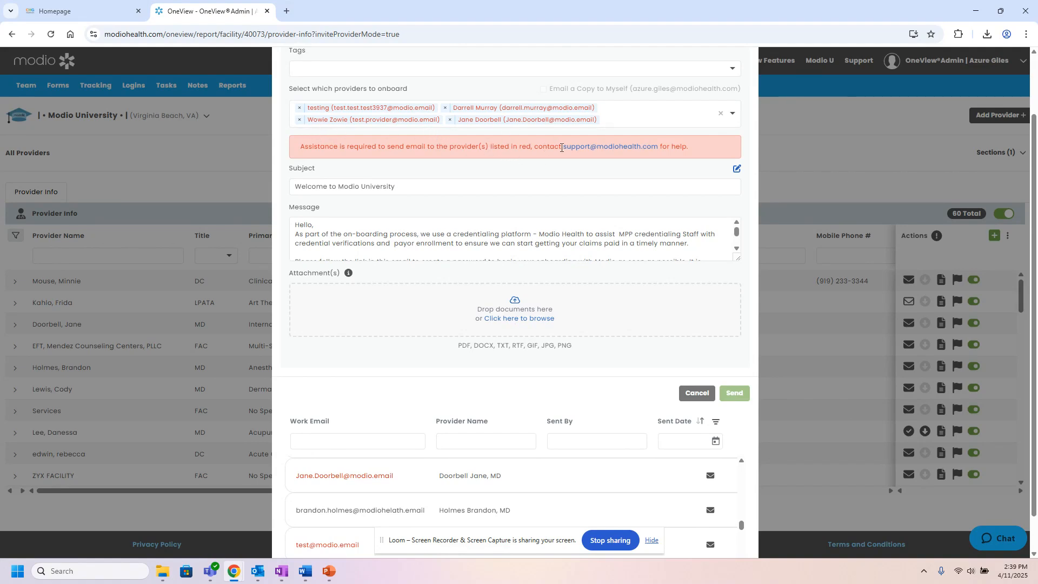
# - Remove all four selected providers from the invitation recipients
pyautogui.click(449, 119)
pyautogui.click(445, 108)
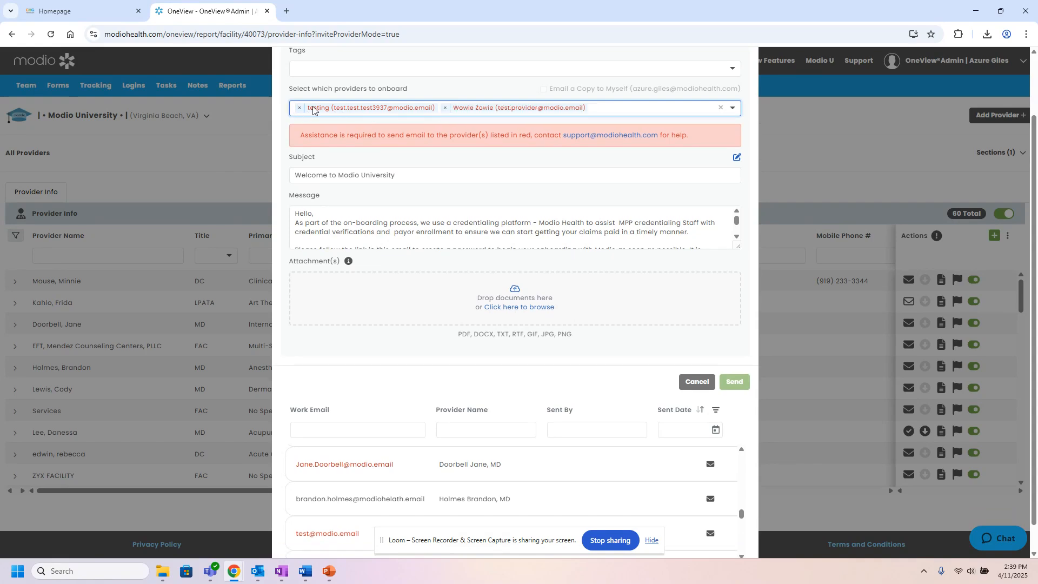
pyautogui.click(298, 107)
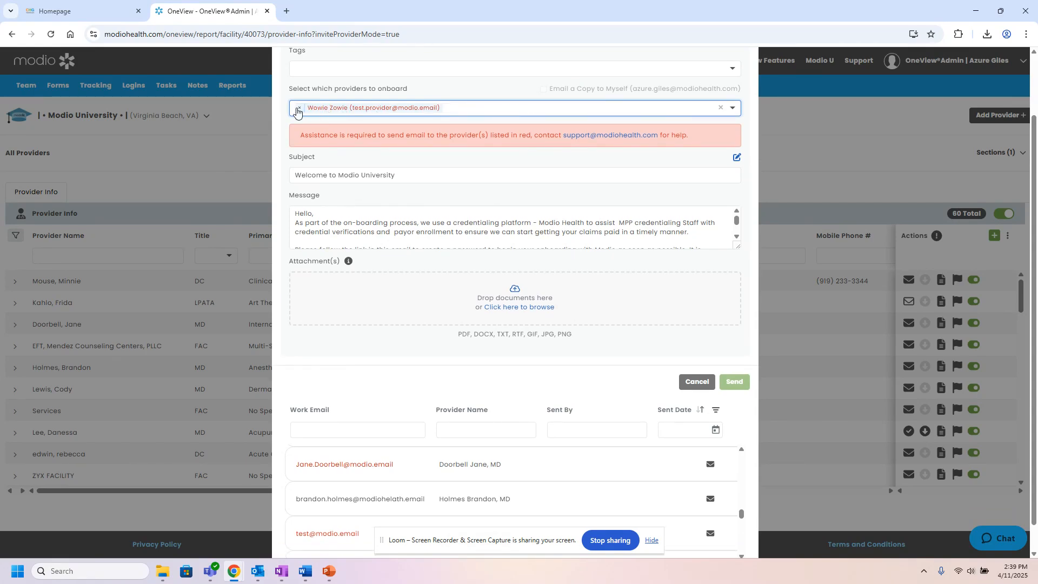
pyautogui.click(299, 107)
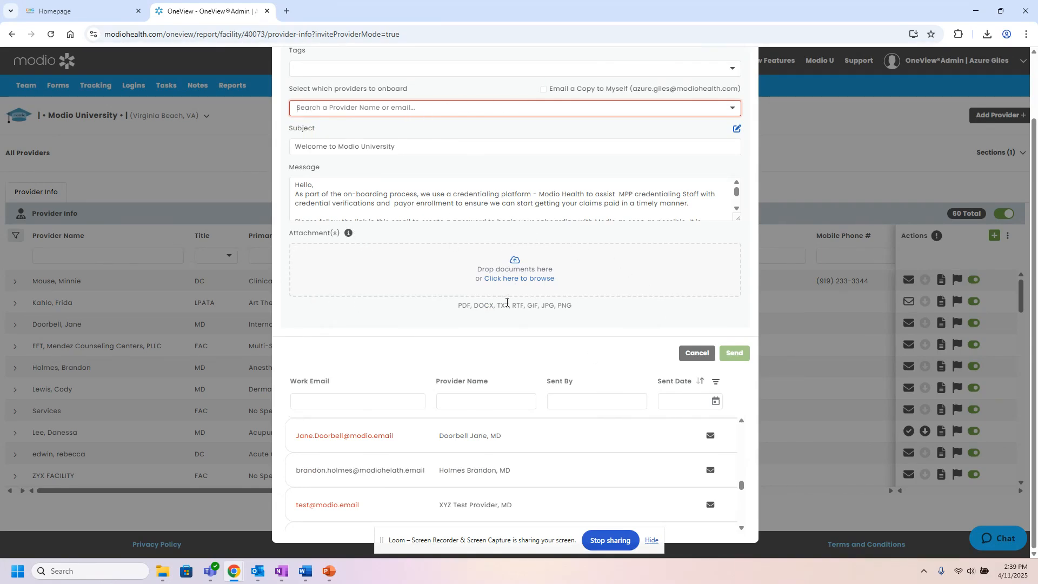
# - Browse for a document to attach to the invitation, then close the invitation form without sending
pyautogui.moveTo(348, 235)
pyautogui.click(523, 280)
pyautogui.scroll(2, 618, 316)
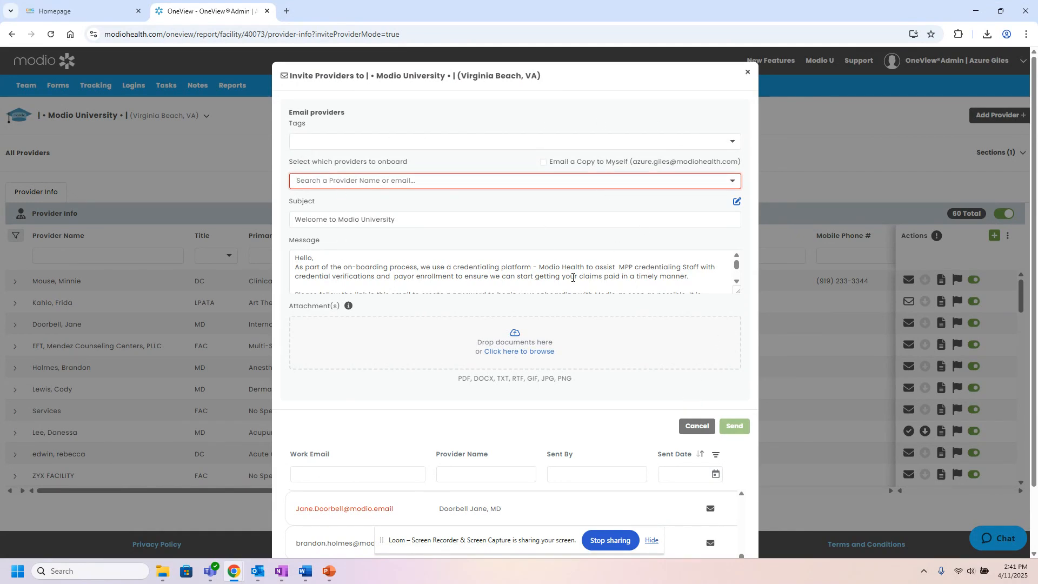
pyautogui.click(691, 427)
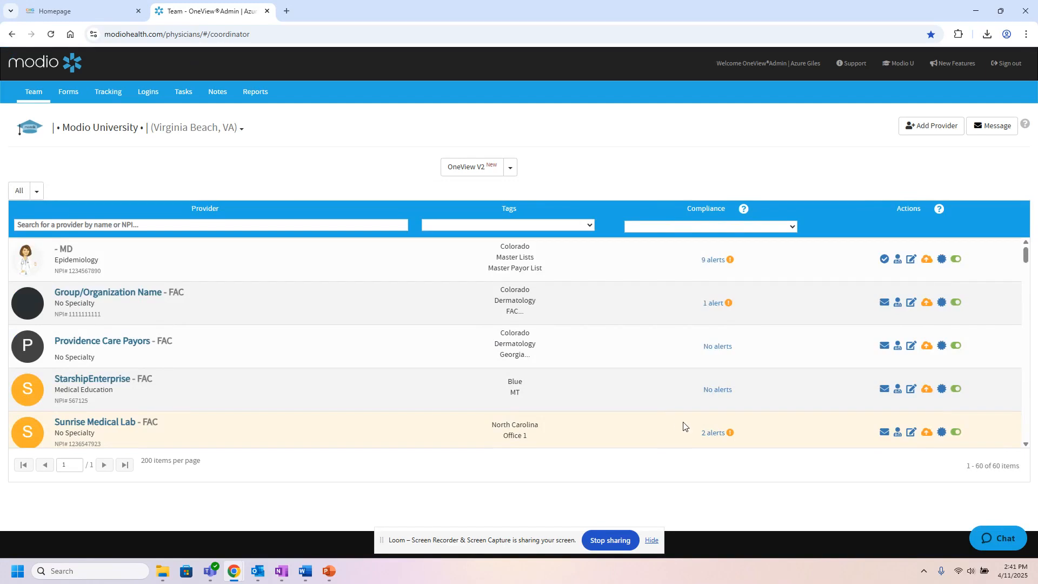
# - Open the Modio Training & Support page and view its Help Guides for coordinators
pyautogui.click(852, 65)
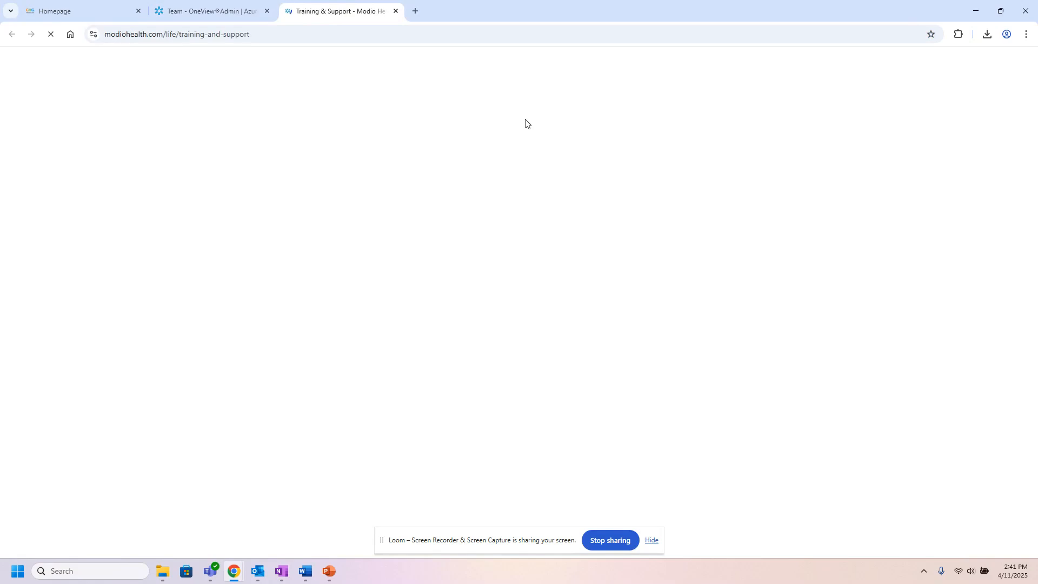
pyautogui.scroll(-1, 509, 336)
pyautogui.scroll(-1, 508, 340)
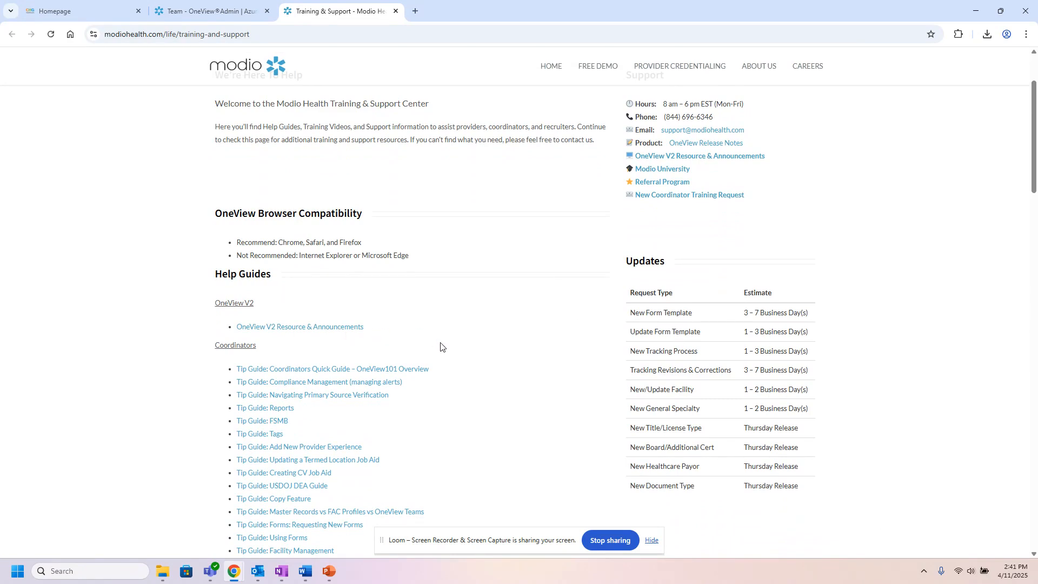
# - Look through the coordinators' Help Guides for the Provider Onboarding tip guide
pyautogui.scroll(-3, 441, 344)
pyautogui.scroll(-1, 456, 336)
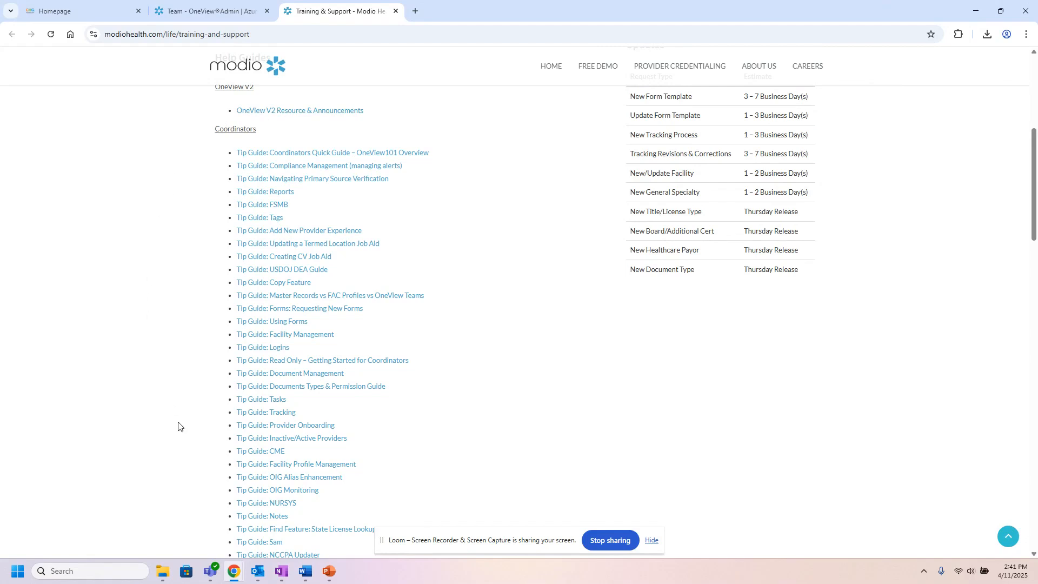
pyautogui.scroll(-1, 465, 439)
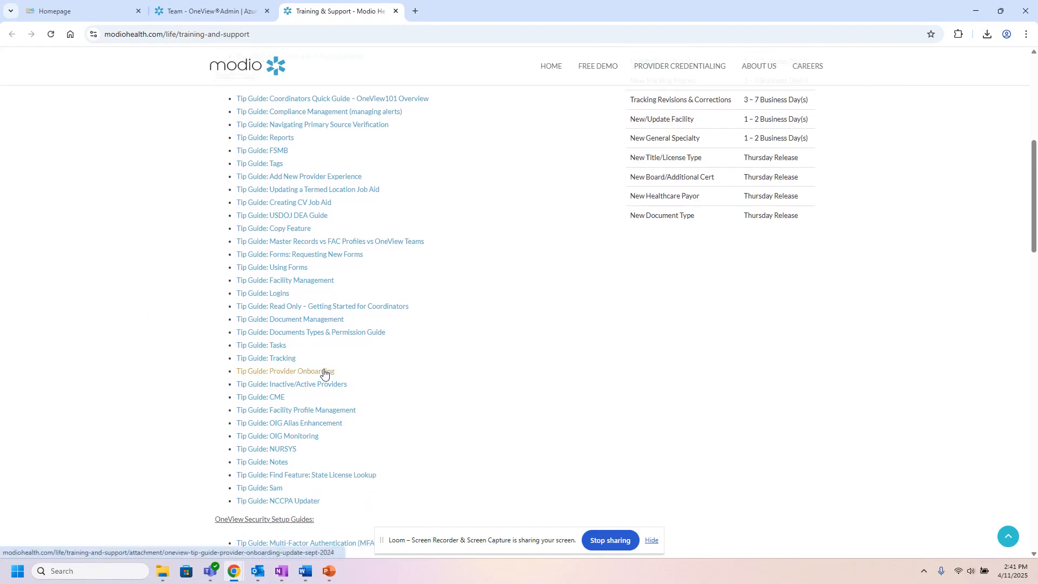
pyautogui.click(324, 373)
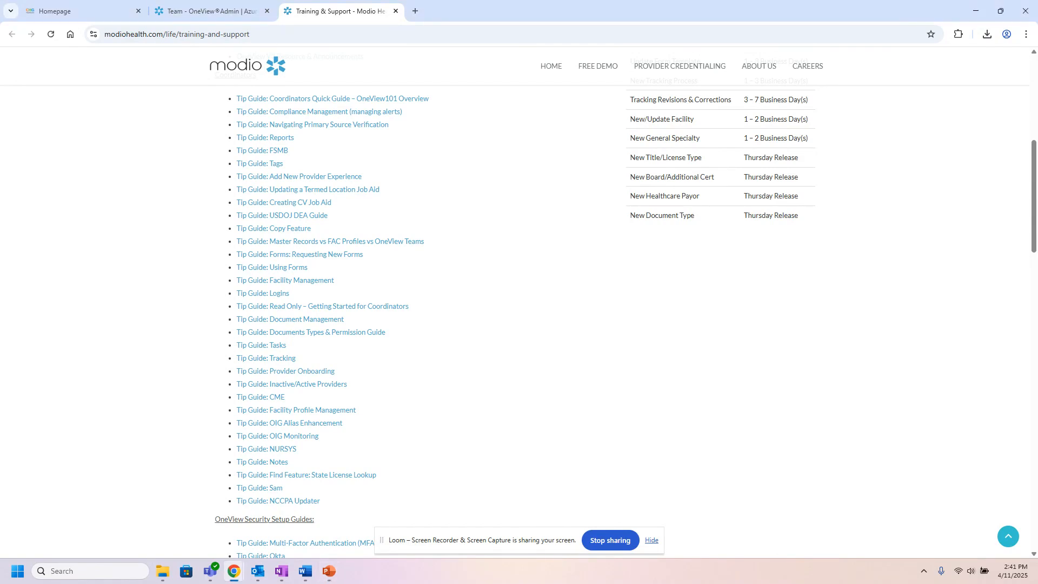
pyautogui.click(1036, 576)
pyautogui.click(1036, 576)
pyautogui.click(325, 377)
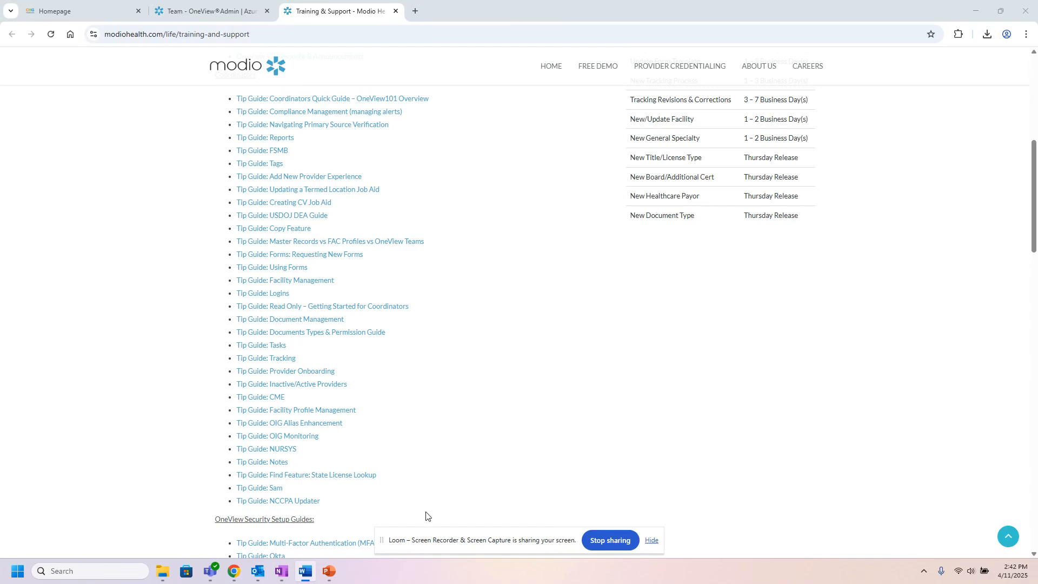
# - Open the Provider's Guide to Onboarding from the Providers help guides and go to its first page
pyautogui.scroll(-4, 466, 429)
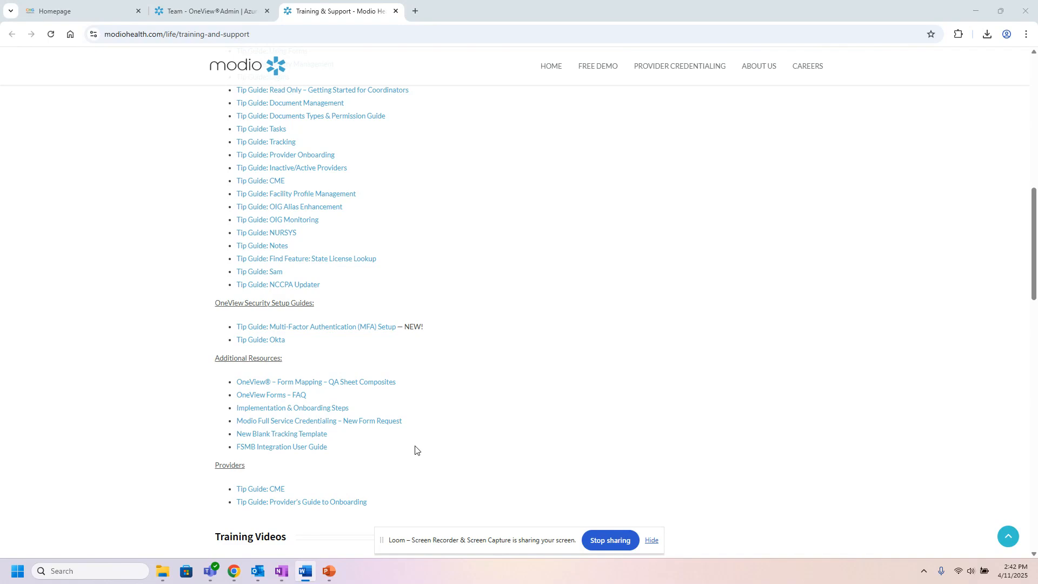
pyautogui.click(339, 507)
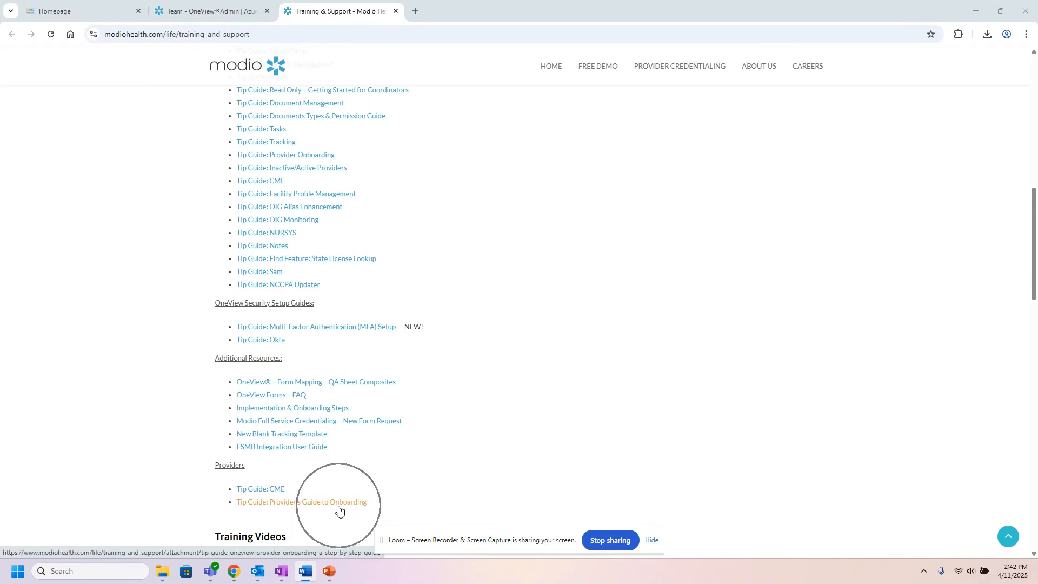
pyautogui.click(310, 502)
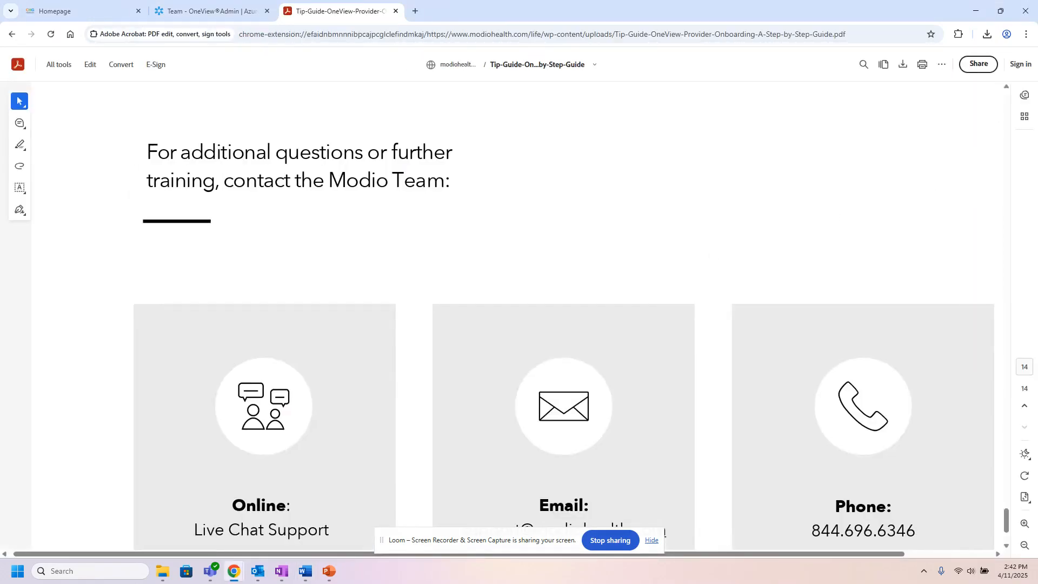
pyautogui.moveTo(1007, 517); pyautogui.dragTo(1012, 97)
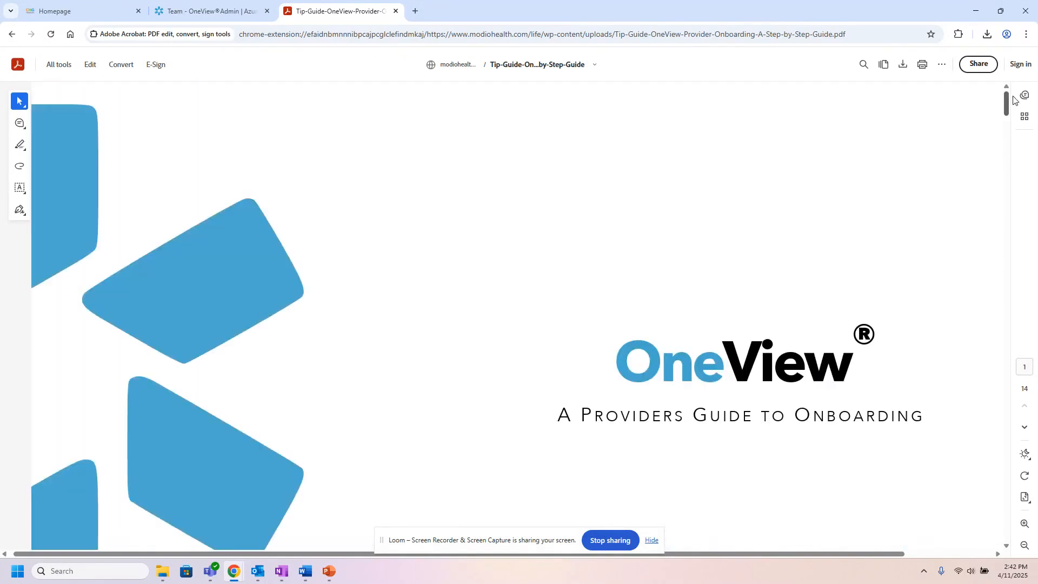
# - Read the guide's overview of the onboarding invite message, claiming the profile and the template sections to fill out
pyautogui.scroll(-8, 925, 231)
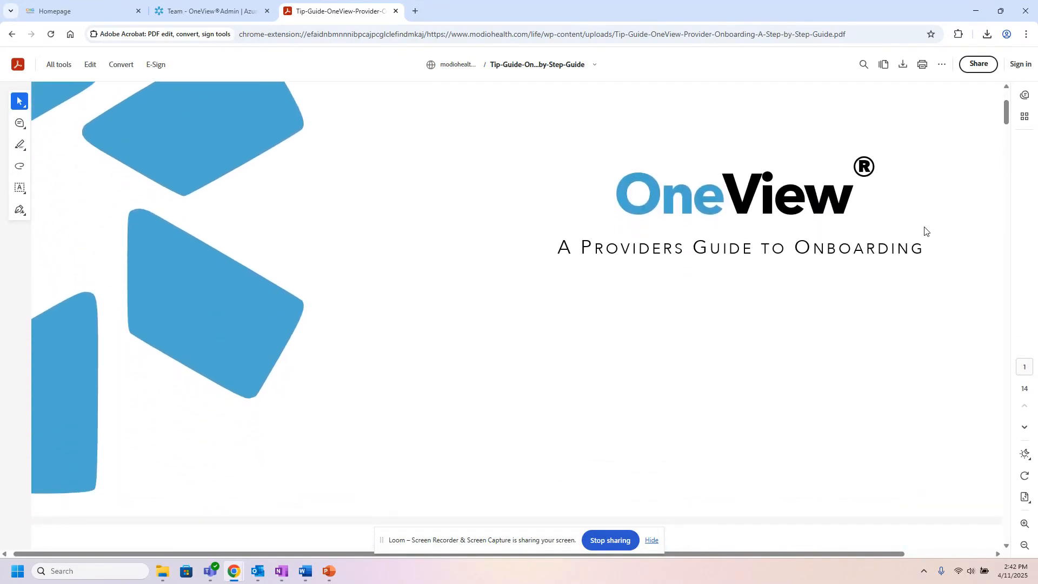
pyautogui.scroll(-10, 924, 231)
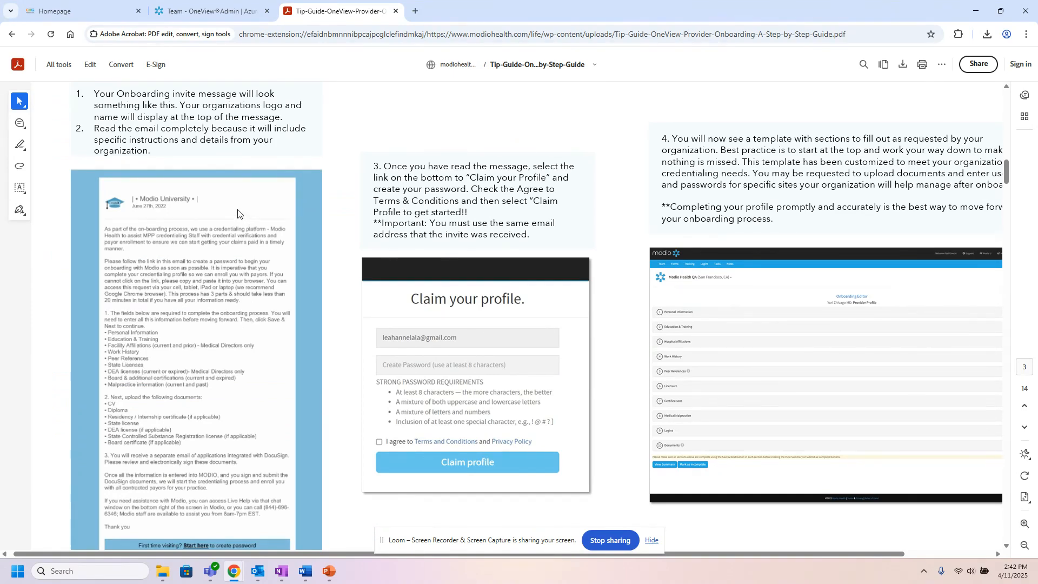
pyautogui.click(218, 210)
pyautogui.click(481, 332)
pyautogui.click(404, 367)
pyautogui.click(404, 368)
pyautogui.scroll(-1, 841, 362)
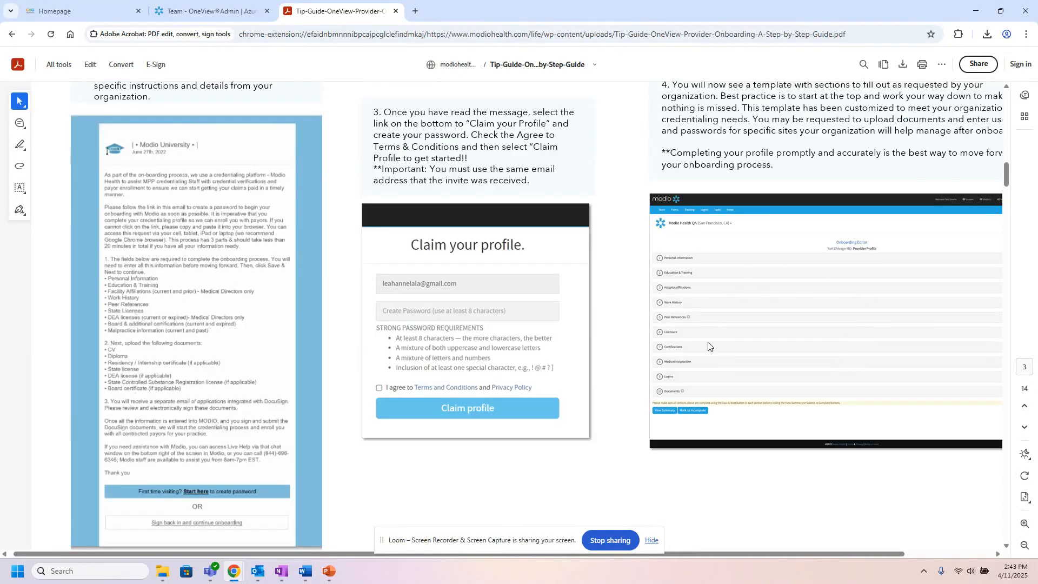
# - Review the guide's pages on the welcome email, claiming the profile and filling out the required onboarding fields
pyautogui.scroll(-6, 584, 447)
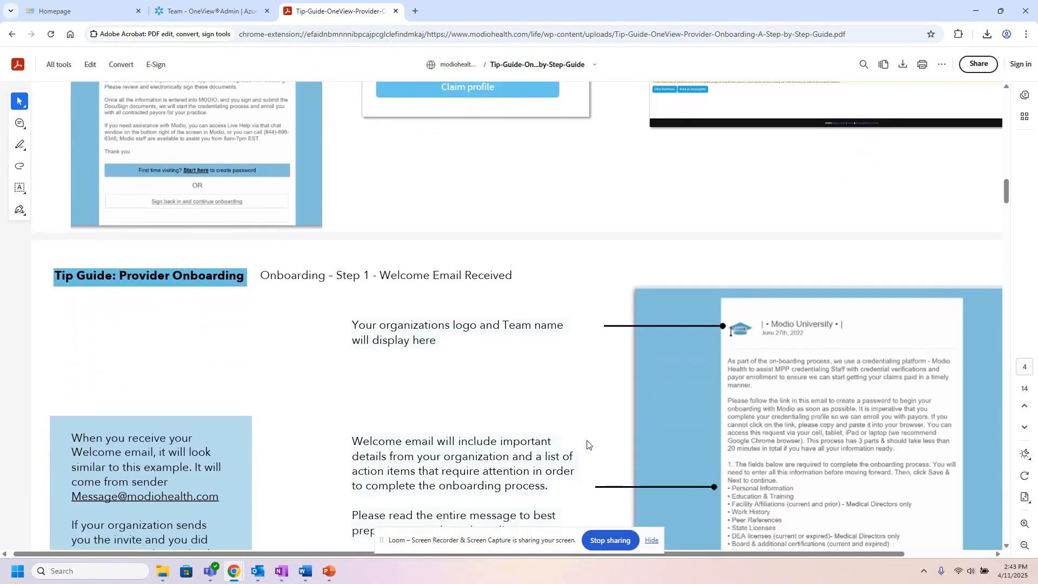
pyautogui.scroll(-18, 587, 440)
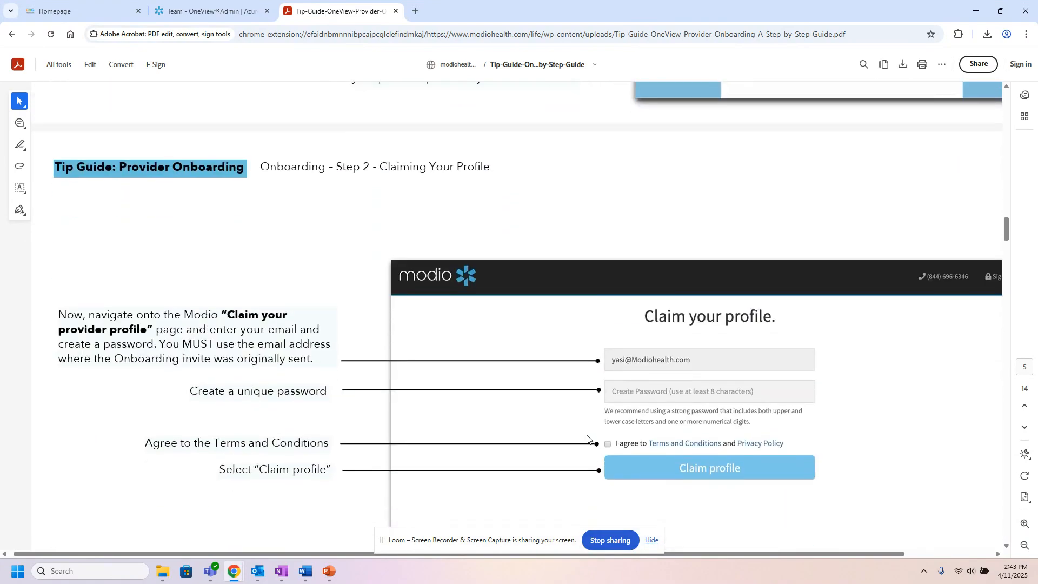
pyautogui.scroll(-8, 587, 439)
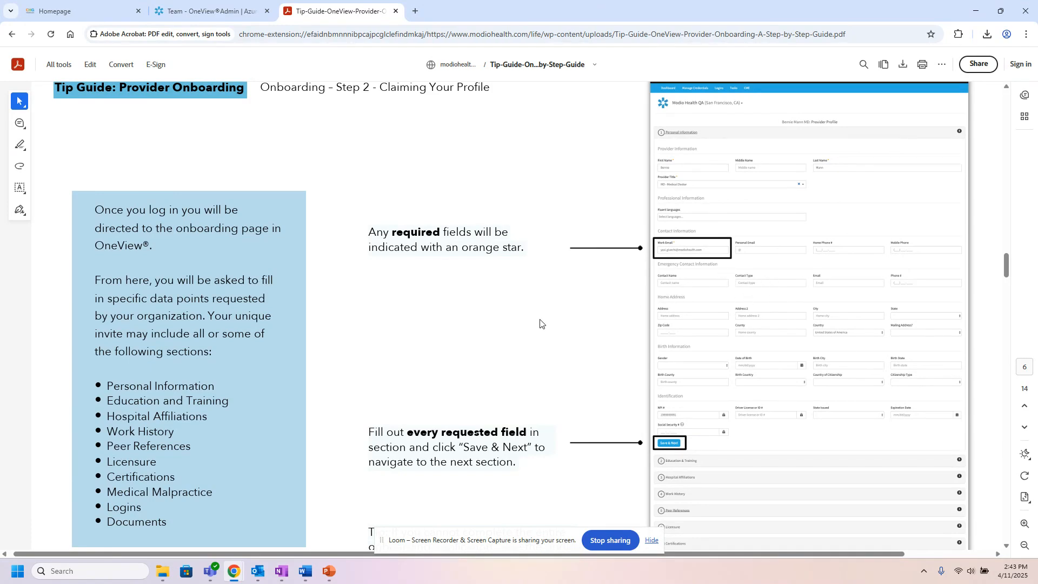
pyautogui.scroll(-1, 676, 337)
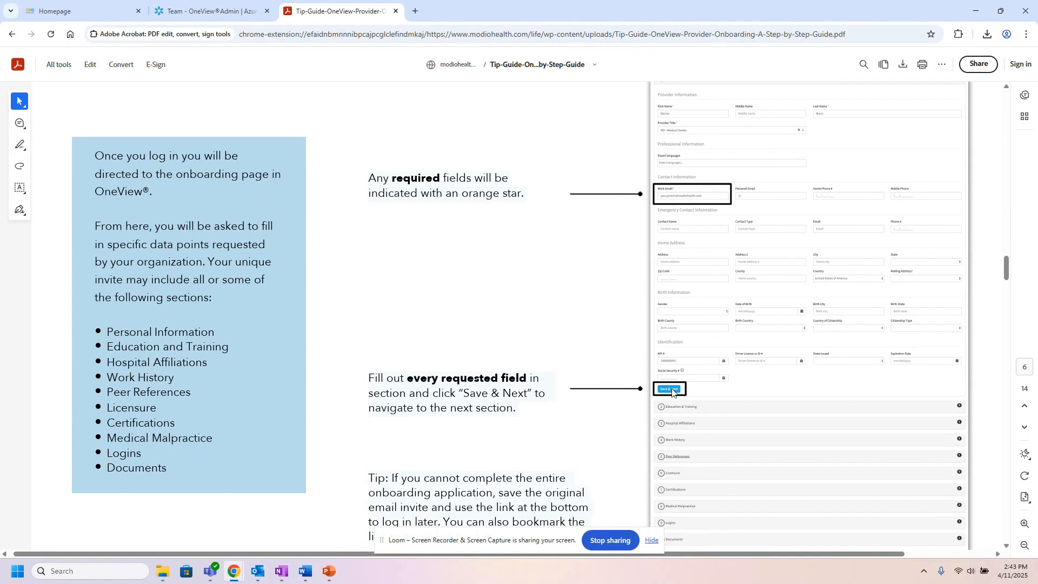
pyautogui.scroll(-1, 672, 392)
# - Review the guide's pages on location based sections, logins, documents and submitting the onboarding as complete
pyautogui.scroll(-5, 680, 454)
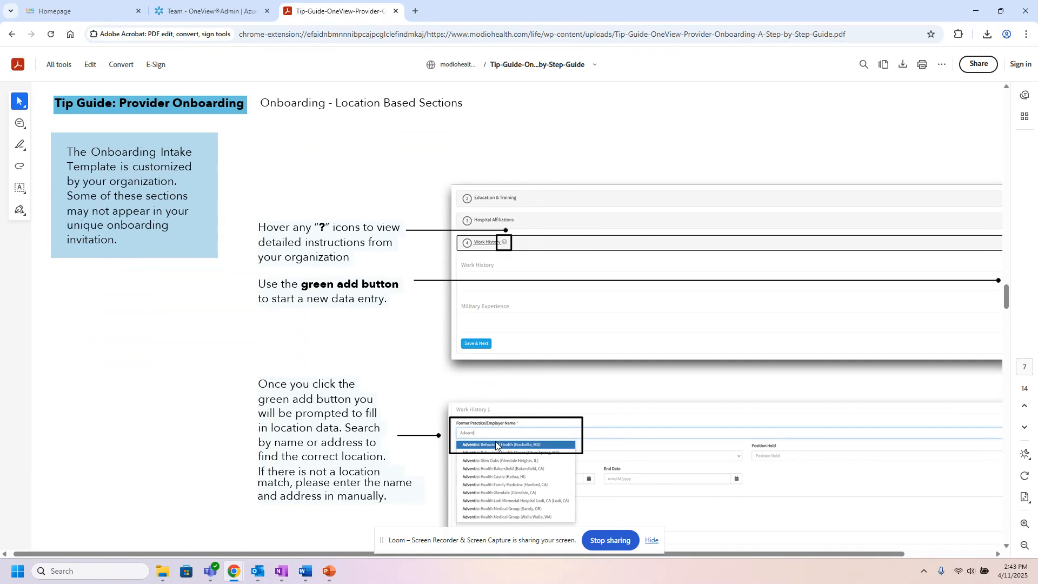
pyautogui.scroll(-2, 497, 440)
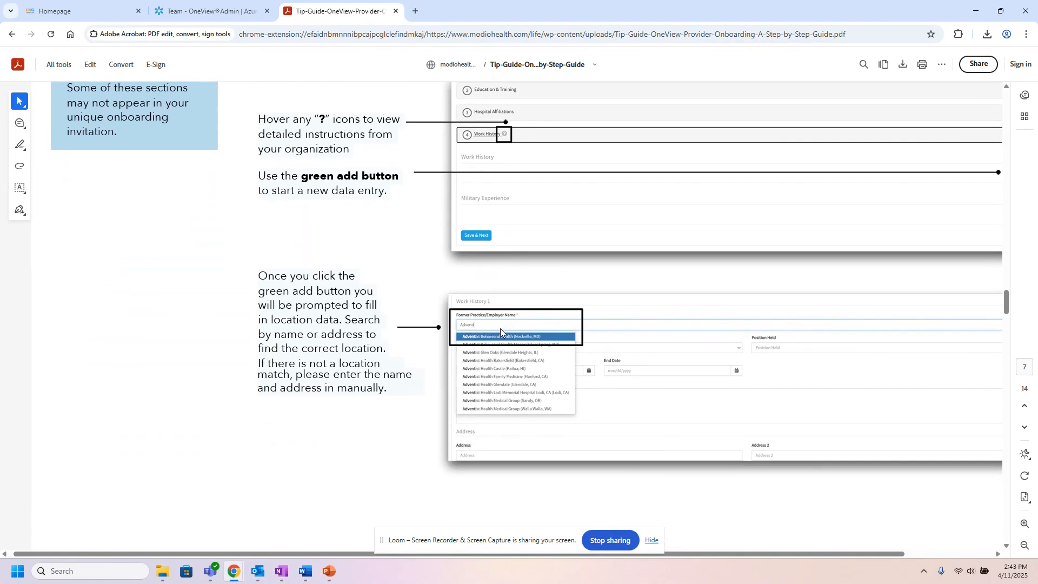
pyautogui.scroll(-8, 500, 378)
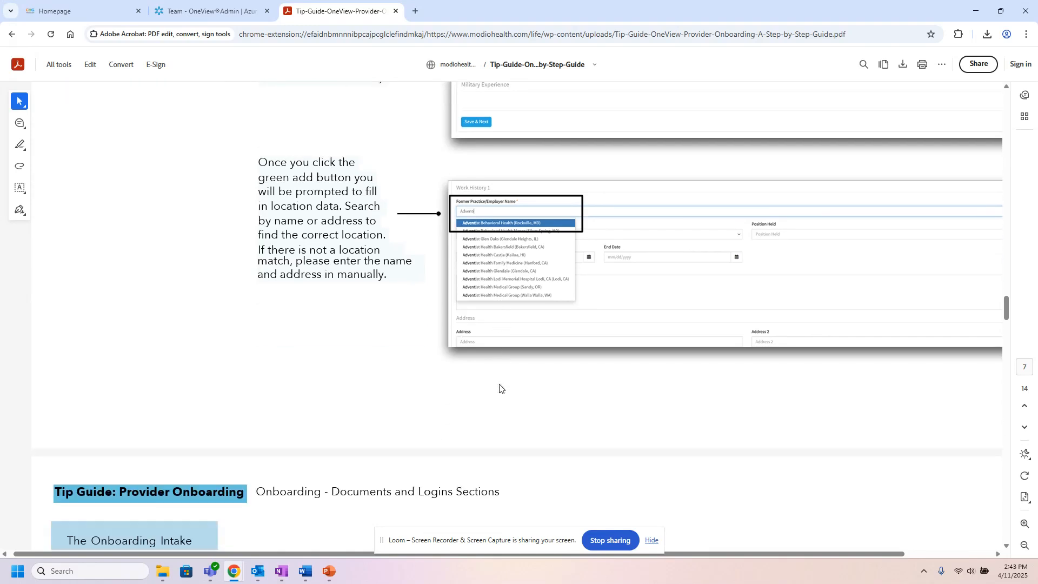
pyautogui.scroll(-4, 531, 414)
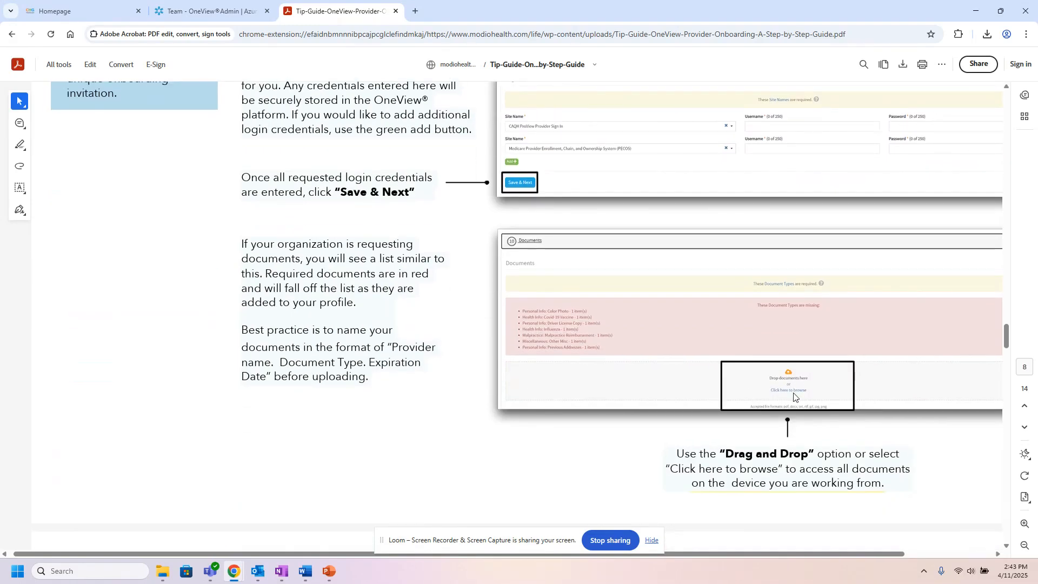
pyautogui.scroll(-12, 794, 398)
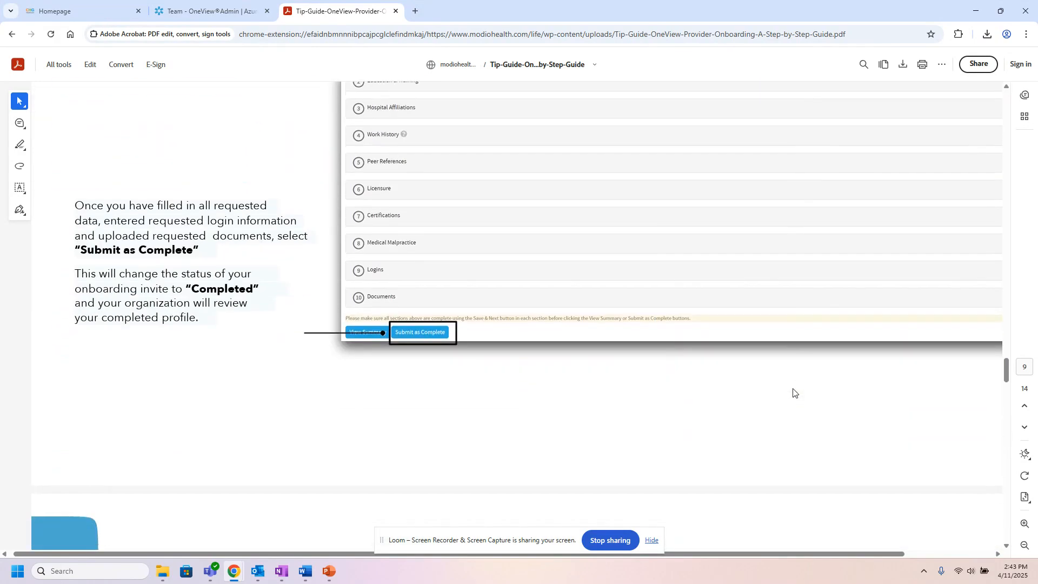
pyautogui.click(431, 334)
pyautogui.scroll(-3, 431, 338)
pyautogui.scroll(-4, 433, 342)
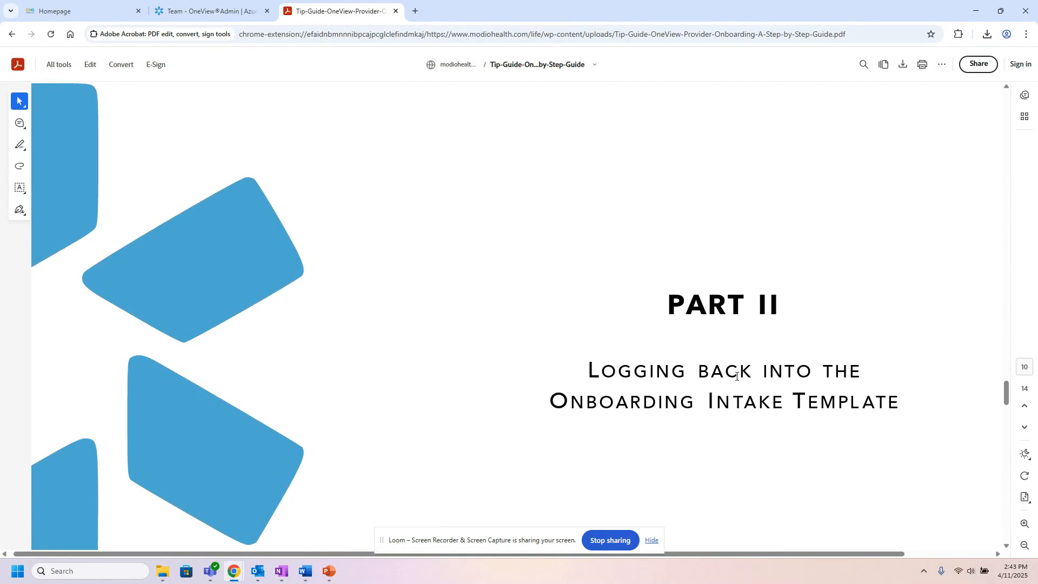
# - Review Part II of the guide on logging back into OneView and returning to the Onboarding Intake Template
pyautogui.scroll(-10, 736, 376)
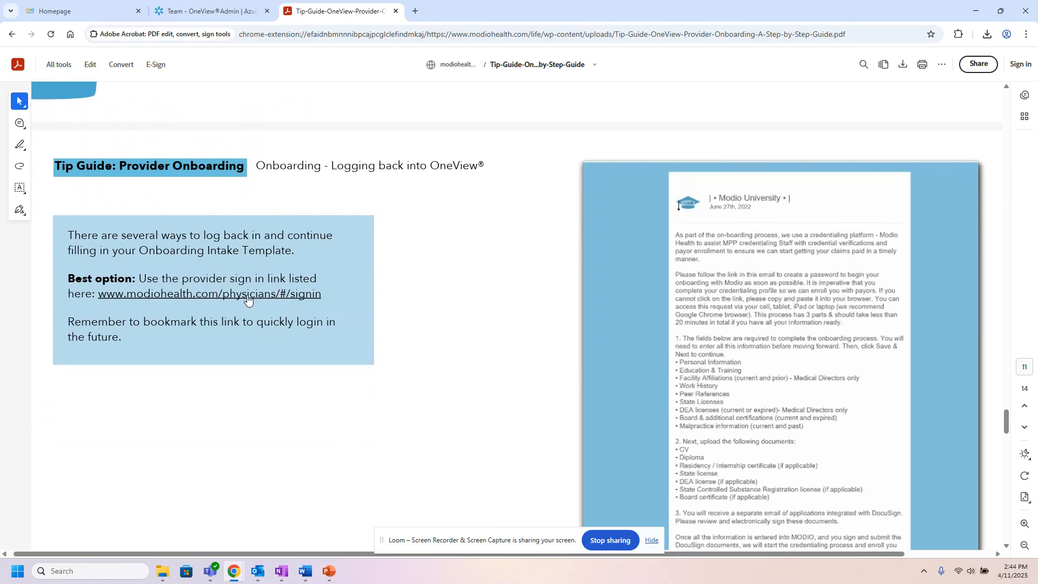
pyautogui.scroll(-10, 247, 299)
pyautogui.scroll(-2, 428, 393)
pyautogui.scroll(-3, 501, 332)
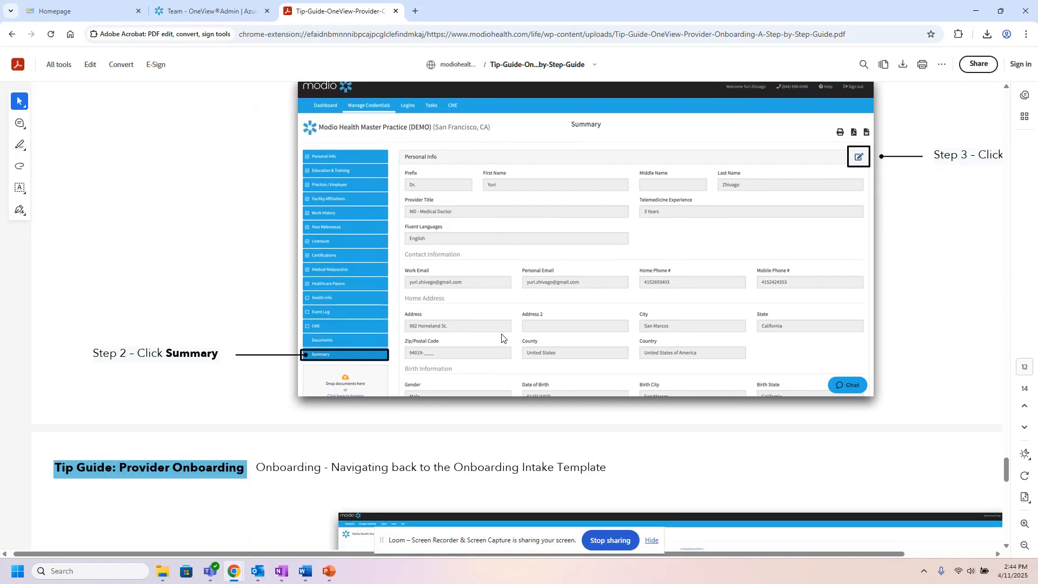
pyautogui.scroll(-4, 565, 416)
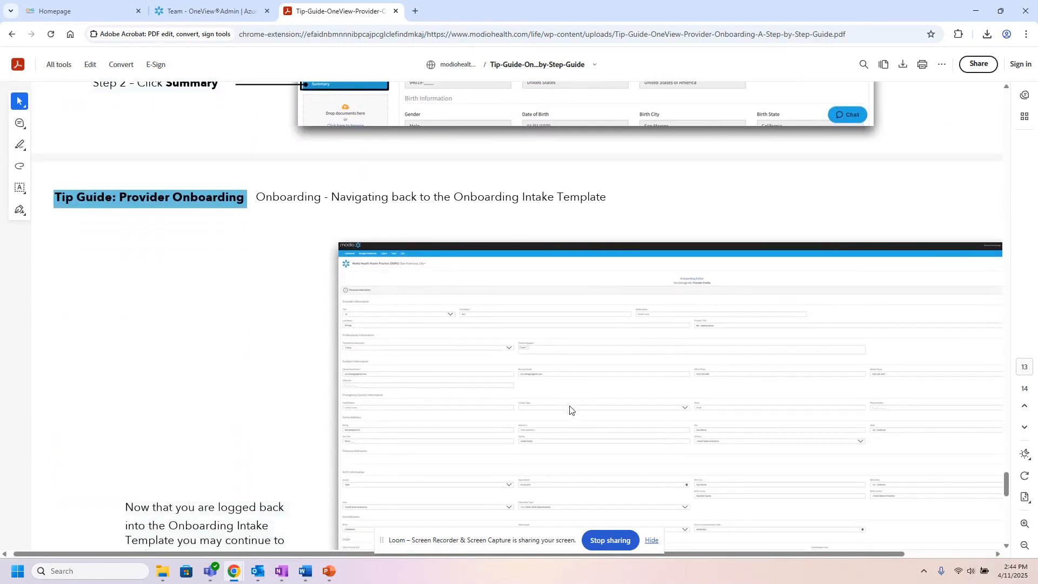
pyautogui.scroll(-9, 570, 410)
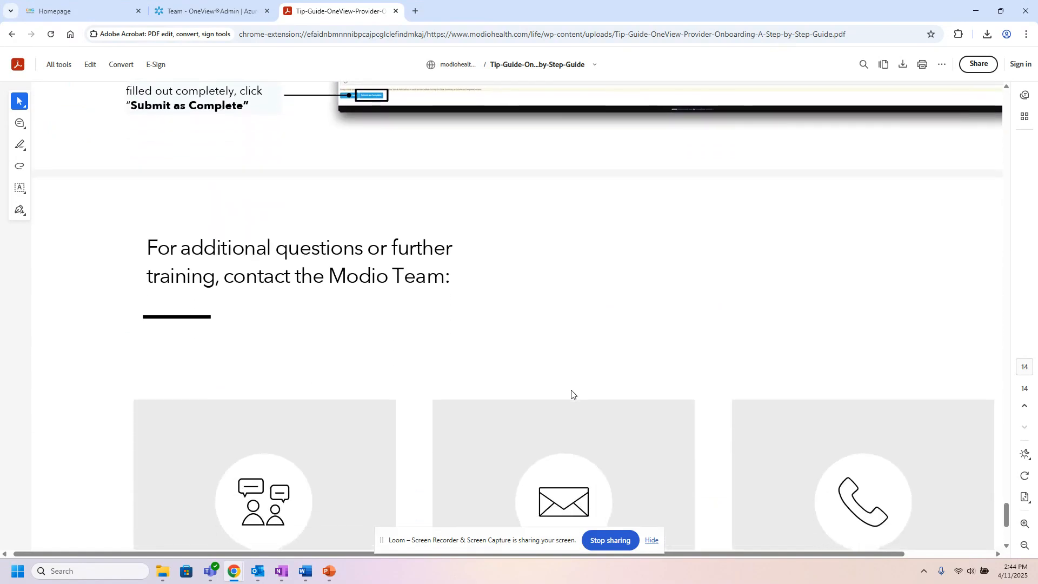
# - View the Modio Team contact options at the end of the guide, then close the guide
pyautogui.scroll(-2, 572, 394)
pyautogui.scroll(-1, 718, 355)
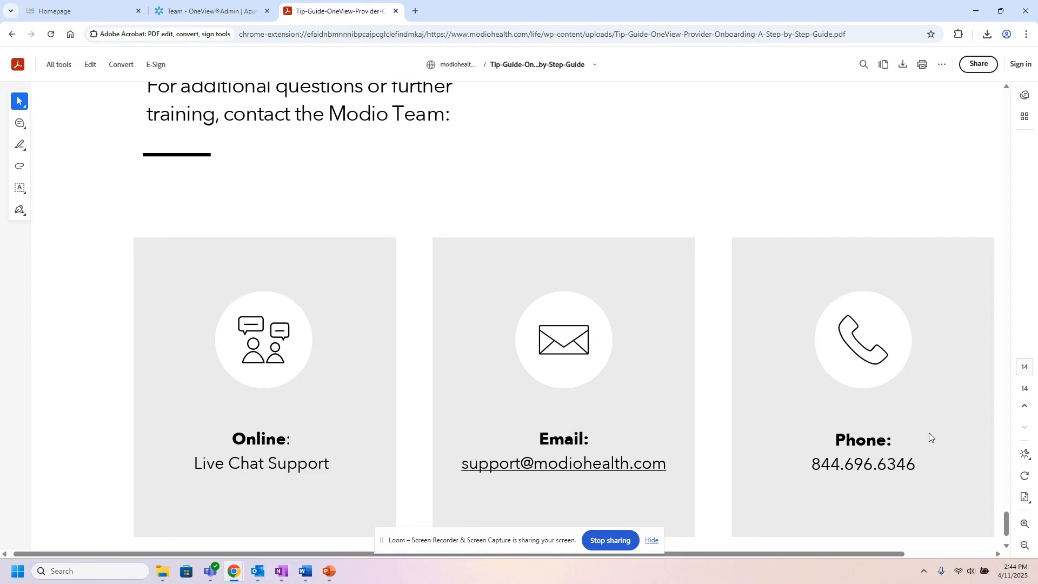
pyautogui.scroll(-1, 929, 432)
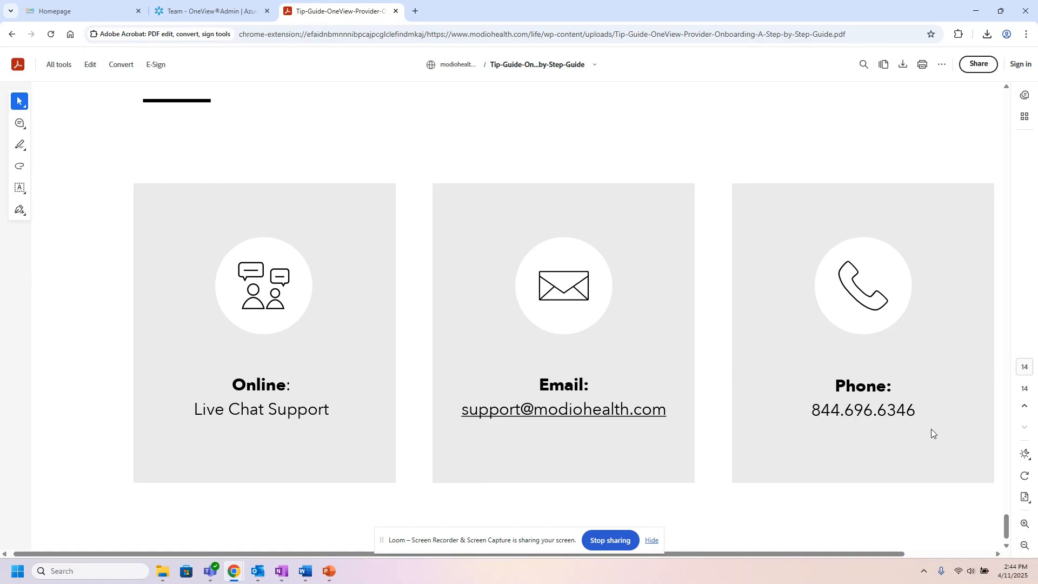
pyautogui.moveTo(1006, 527); pyautogui.dragTo(1007, 105)
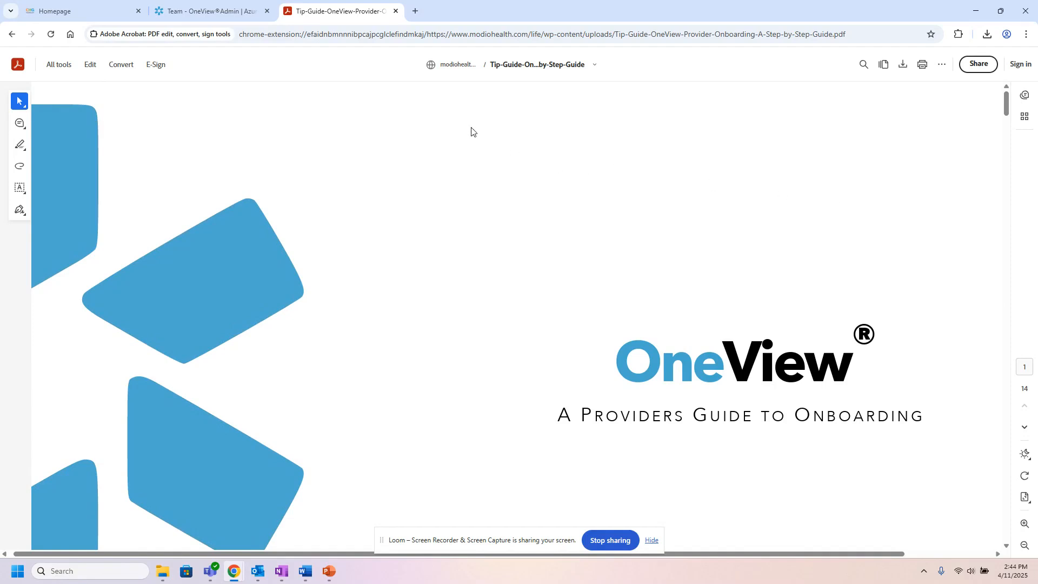
pyautogui.click(396, 11)
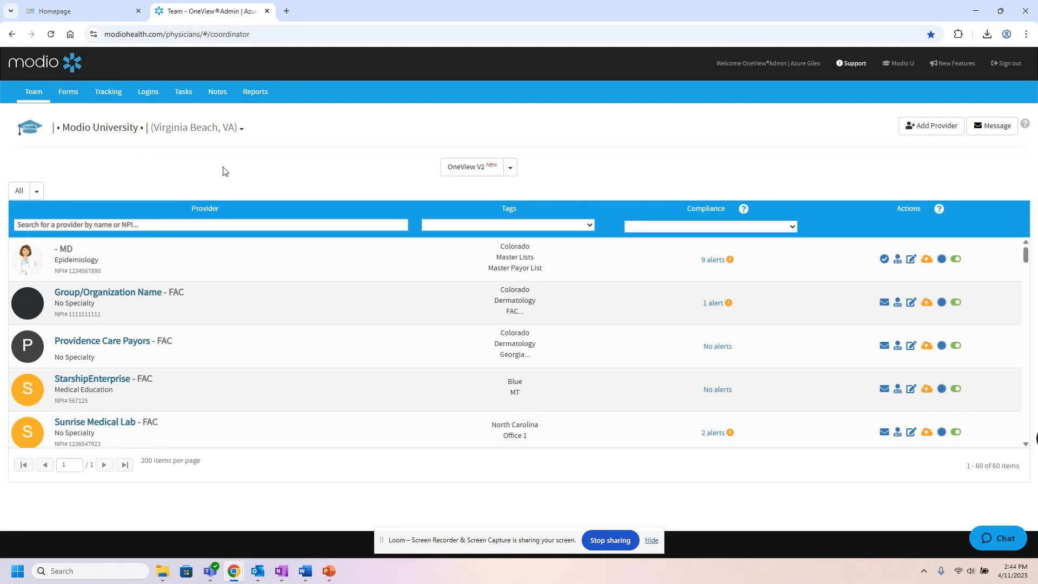
# - Open the profile summary of the first MD provider on the team list and go to their Onboarding Editor
pyautogui.click(27, 261)
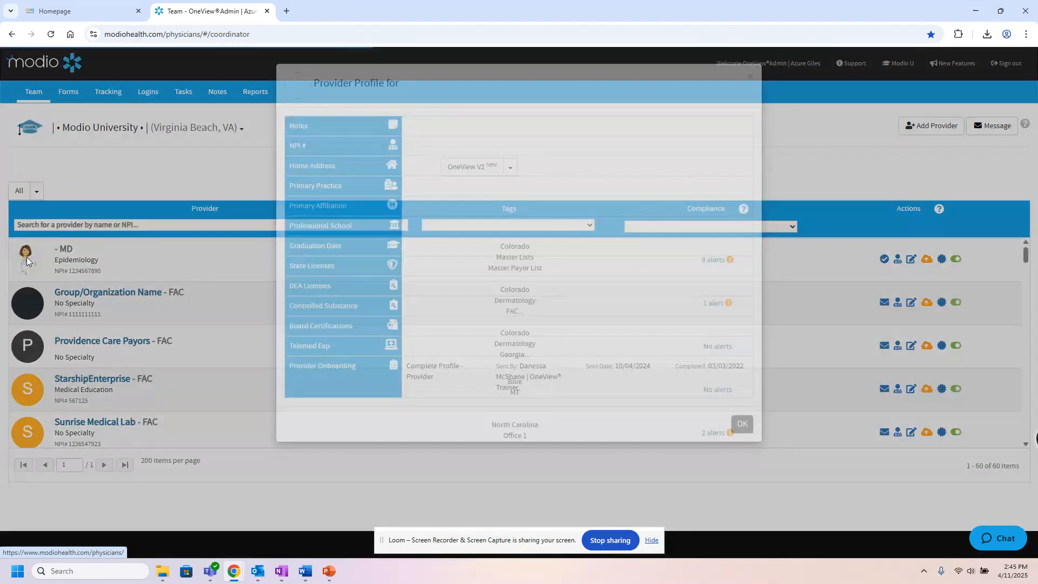
pyautogui.scroll(-5, 321, 490)
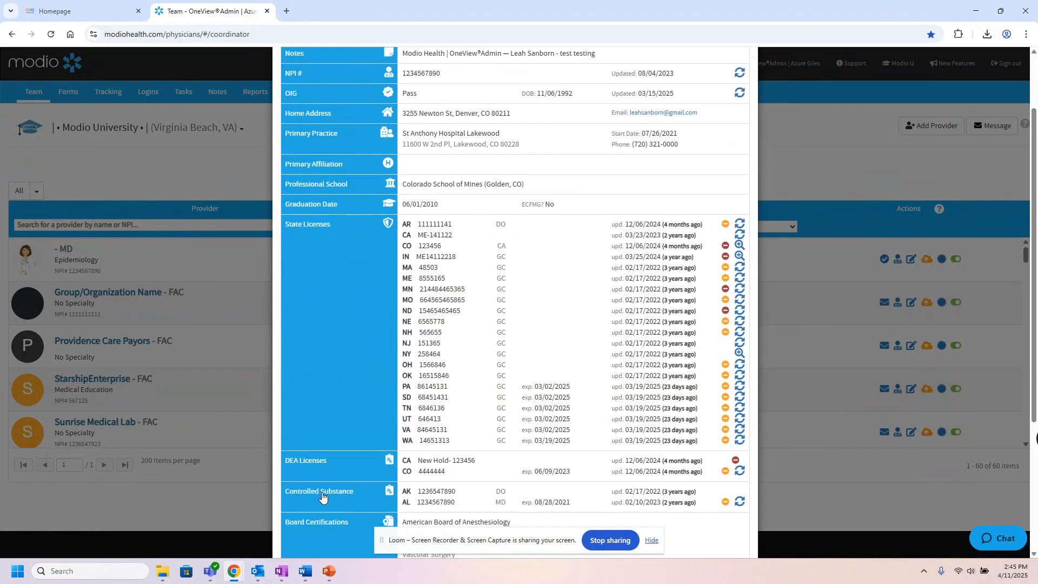
pyautogui.click(316, 466)
pyautogui.click(316, 466)
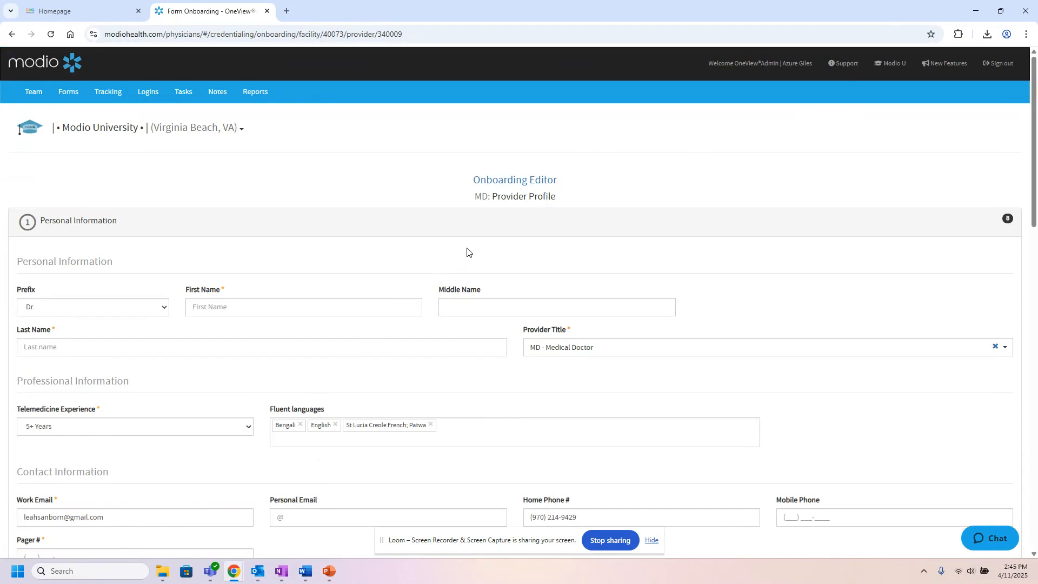
# - Collapse the Personal Information section to view all onboarding sections, then expand it again
pyautogui.click(514, 234)
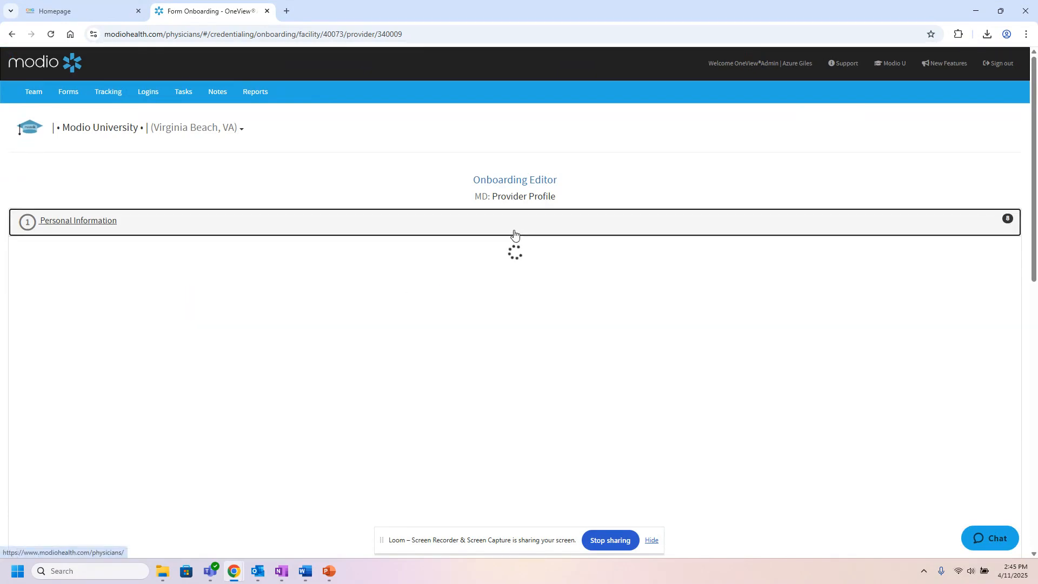
pyautogui.scroll(-2, 514, 234)
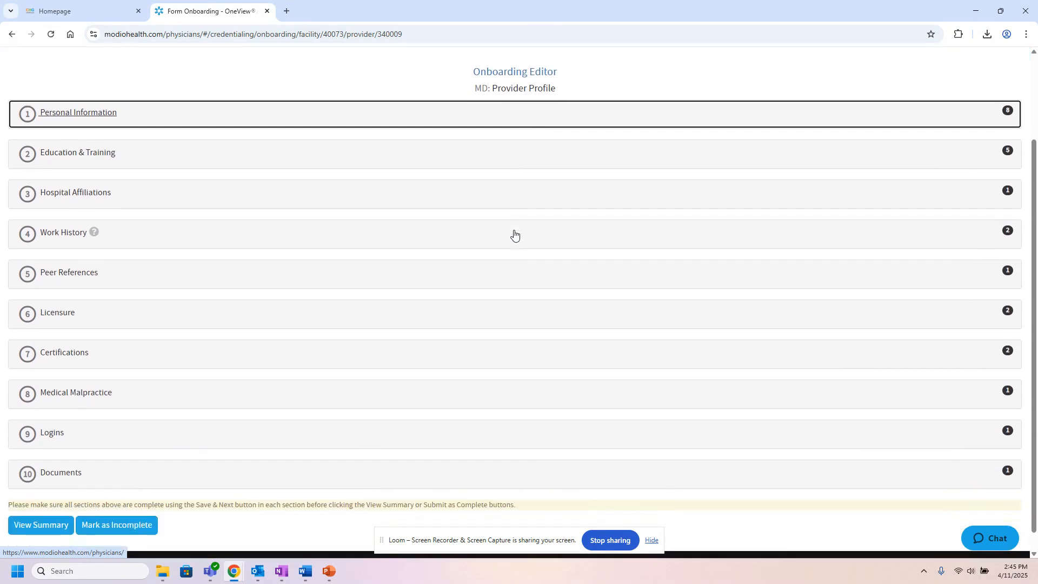
pyautogui.click(343, 115)
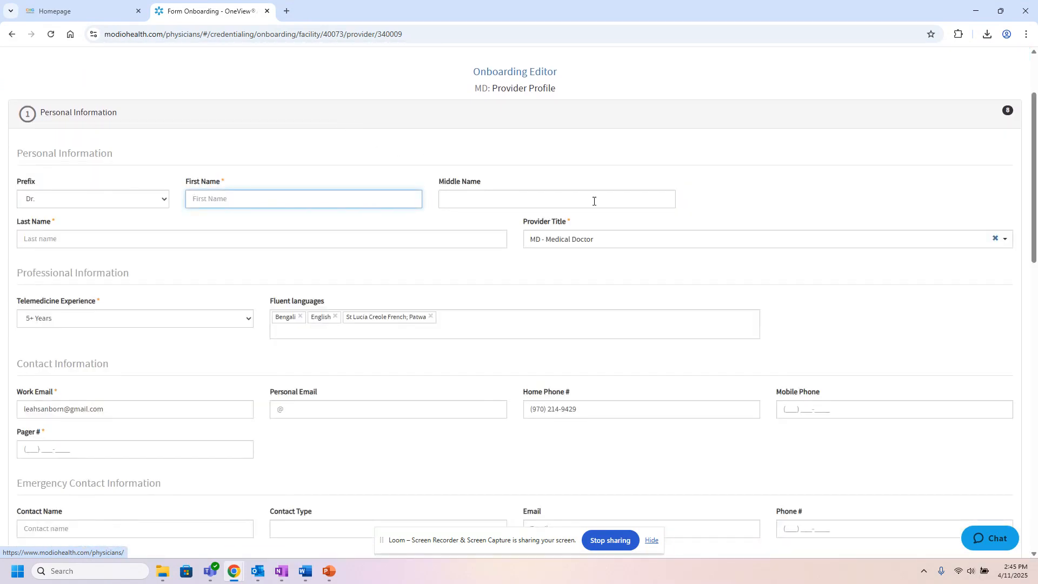
# - Review the Personal Information fields of the onboarding form, from name and contact details through birth information and identification
pyautogui.scroll(-1, 753, 210)
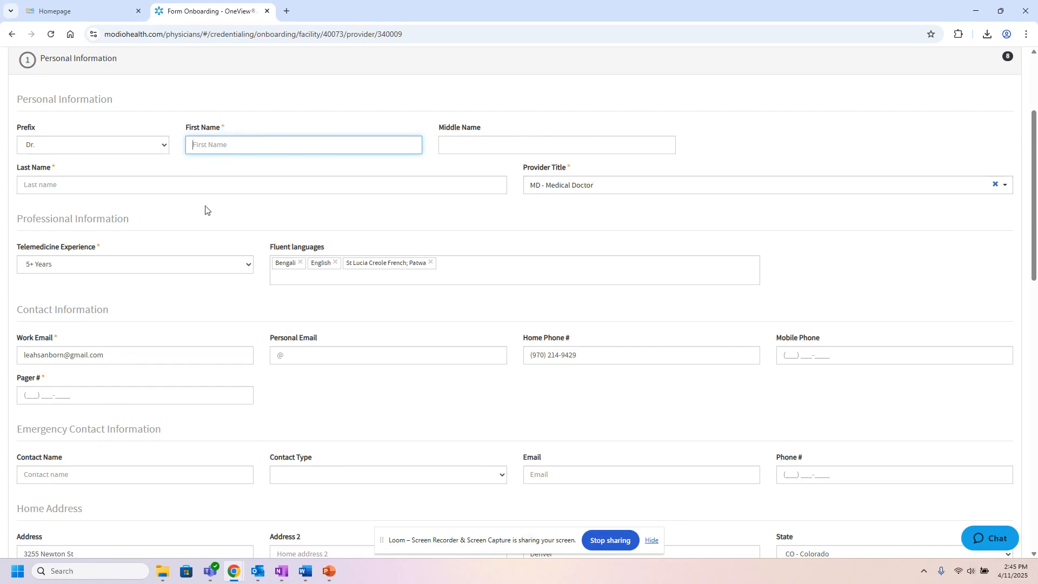
pyautogui.scroll(-2, 108, 288)
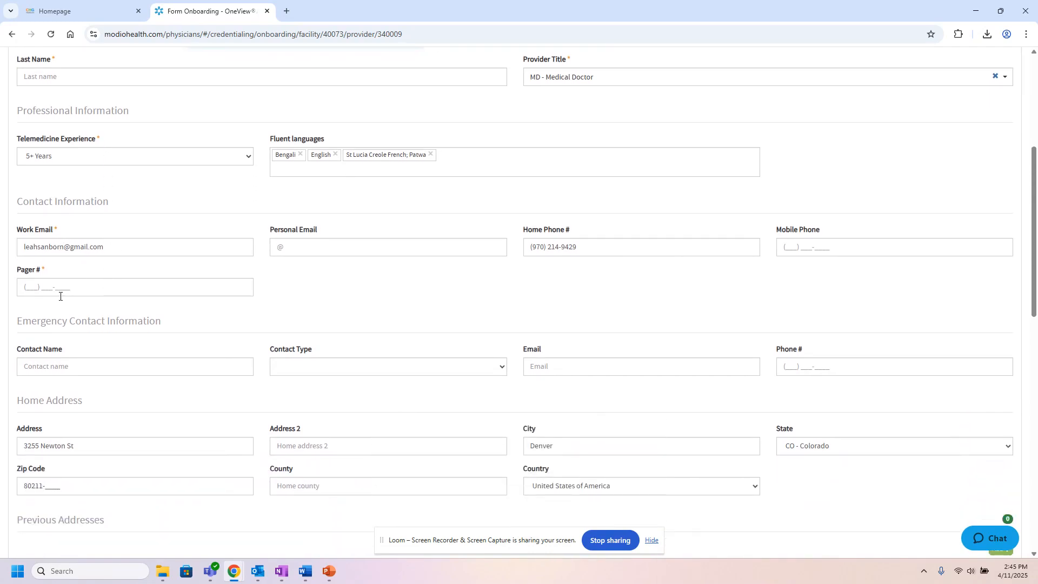
pyautogui.scroll(-6, 65, 310)
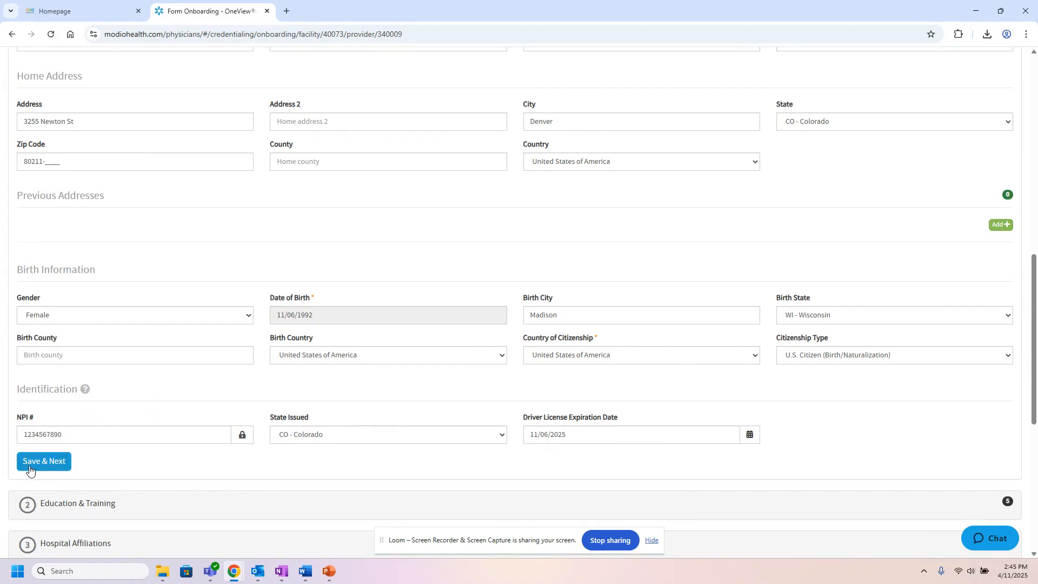
pyautogui.scroll(5, 292, 325)
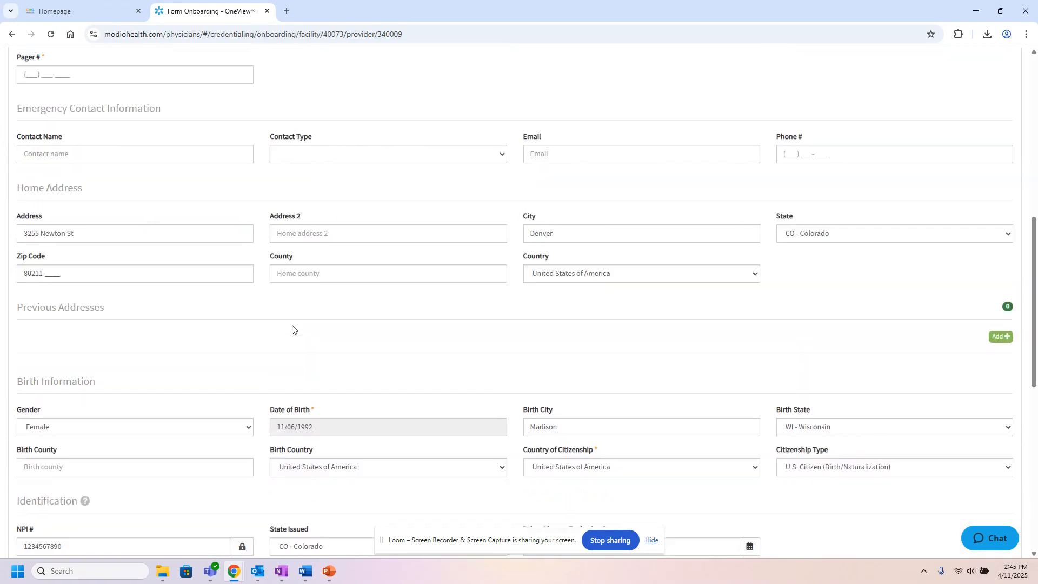
pyautogui.scroll(5, 298, 254)
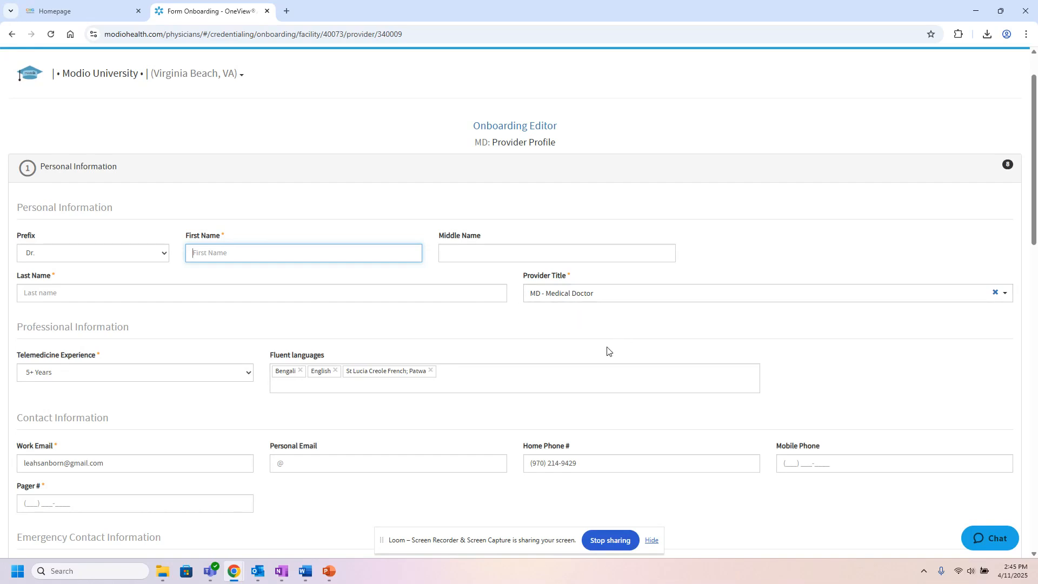
pyautogui.scroll(-4, 600, 349)
pyautogui.scroll(-4, 514, 480)
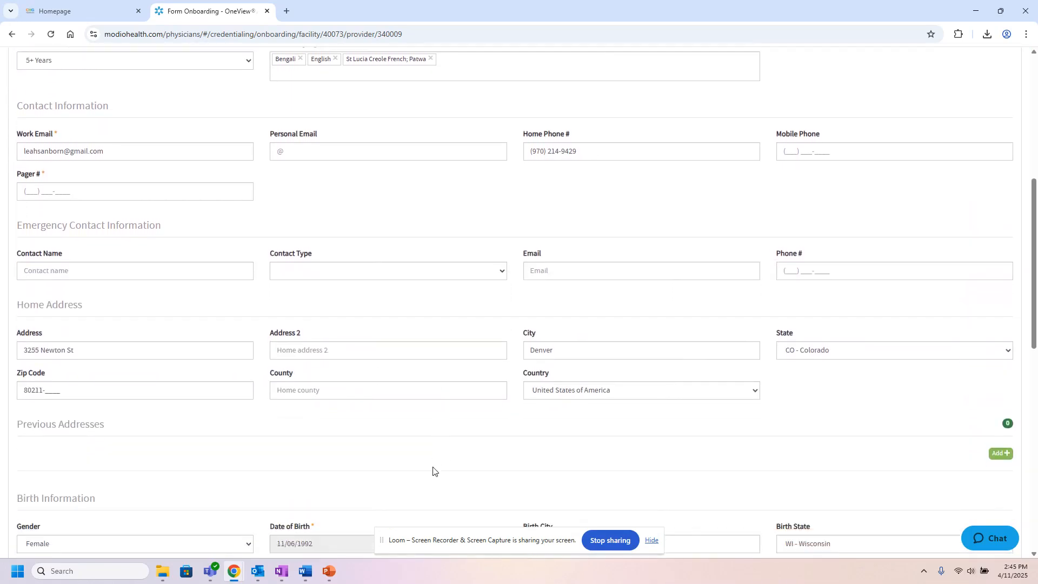
pyautogui.scroll(8, 394, 439)
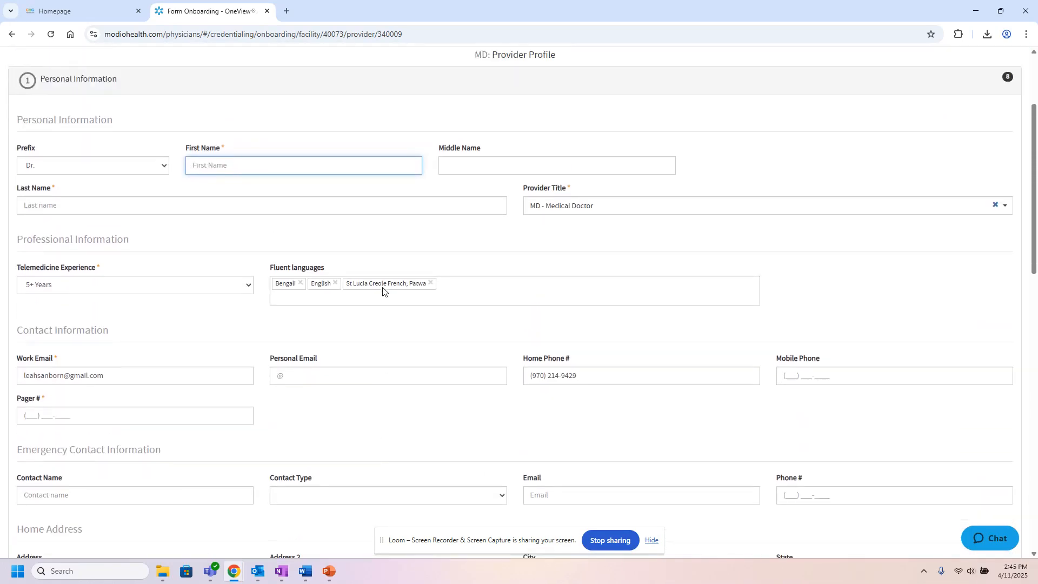
# - Collapse the Personal Information section and review the list of onboarding sections and the completion options beneath it
pyautogui.click(414, 173)
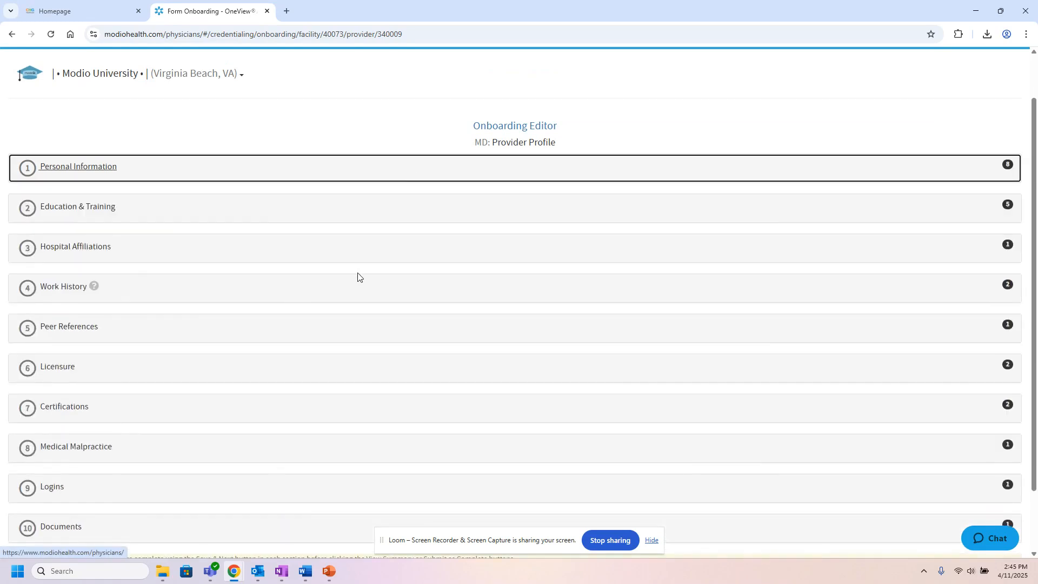
pyautogui.scroll(-2, 359, 276)
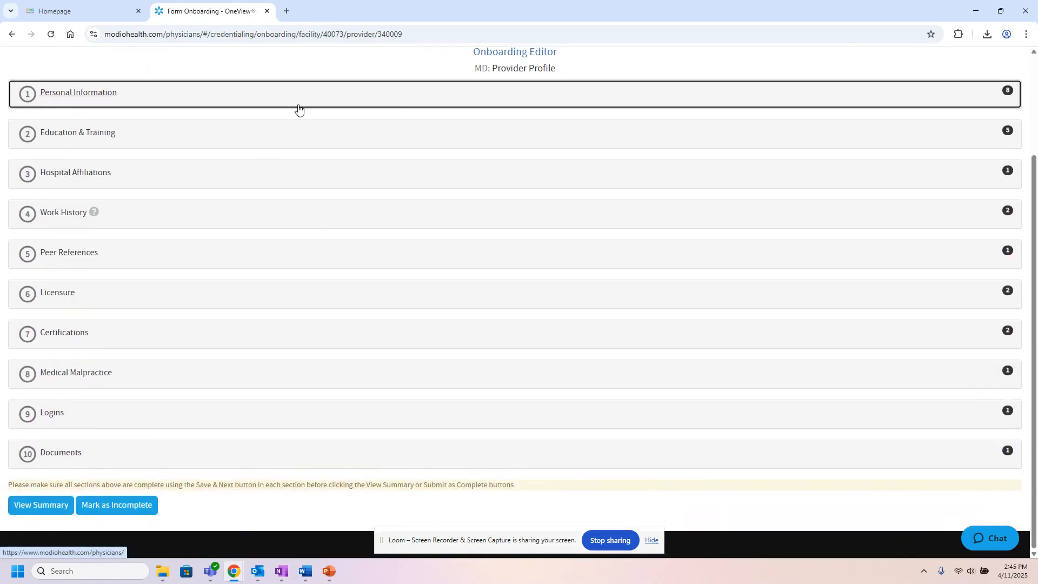
pyautogui.click(136, 512)
pyautogui.scroll(3, 195, 489)
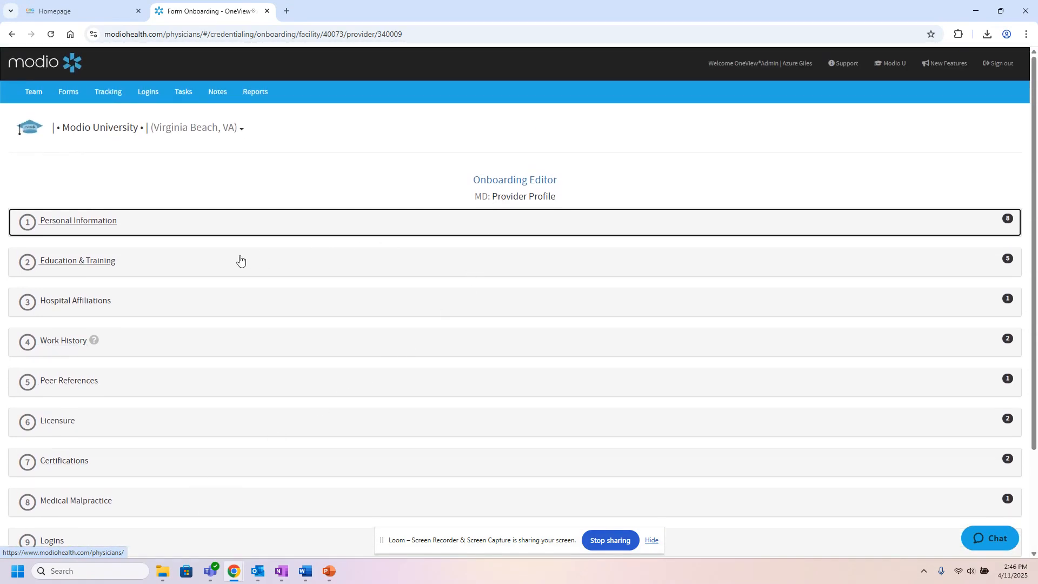
# - Switch from the Onboarding Editor to the Onboarding Viewer and inspect the First Name field's settings without saving changes
pyautogui.click(485, 182)
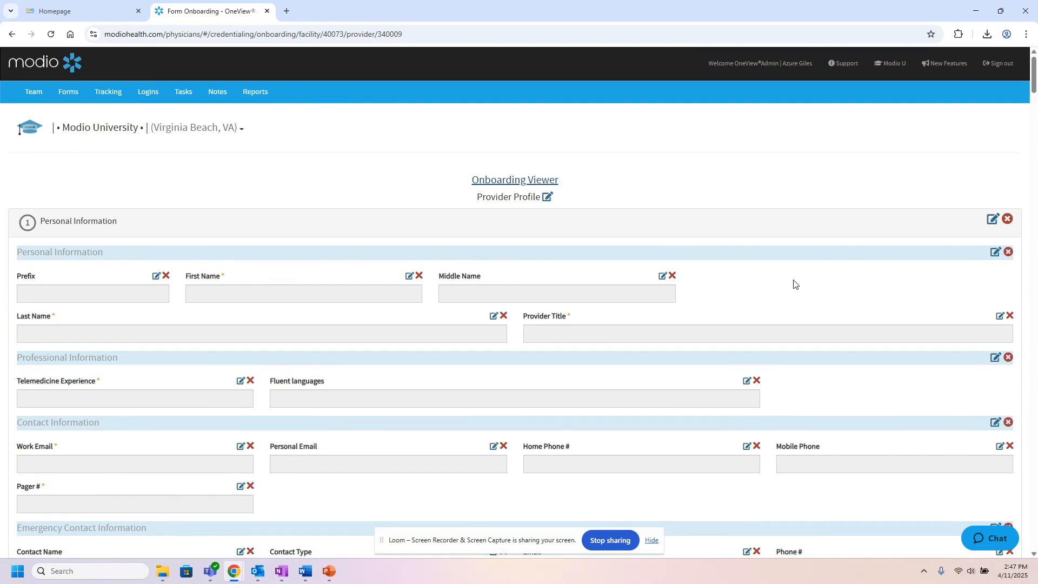
pyautogui.scroll(-1, 793, 284)
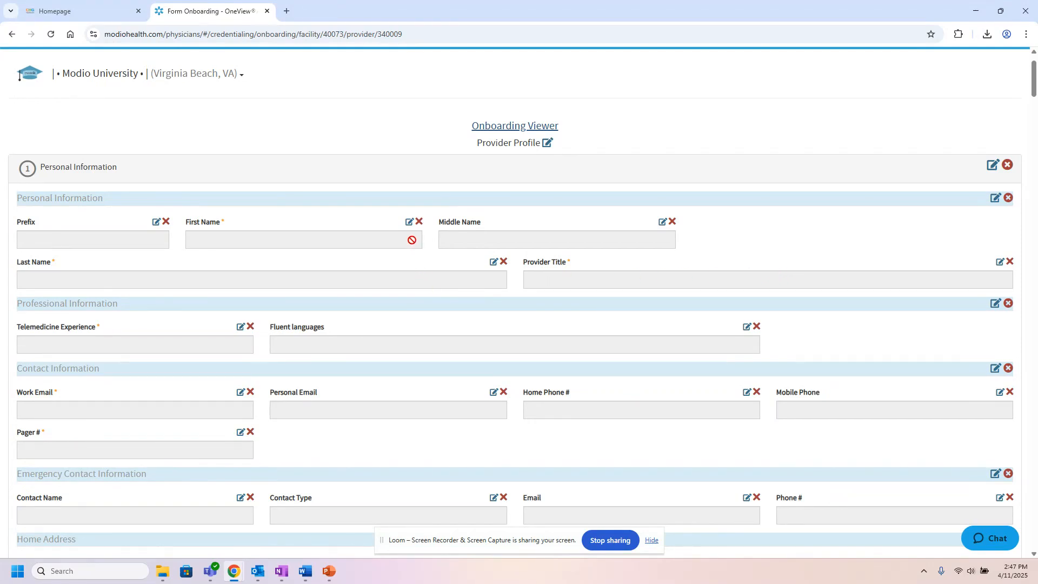
pyautogui.click(410, 222)
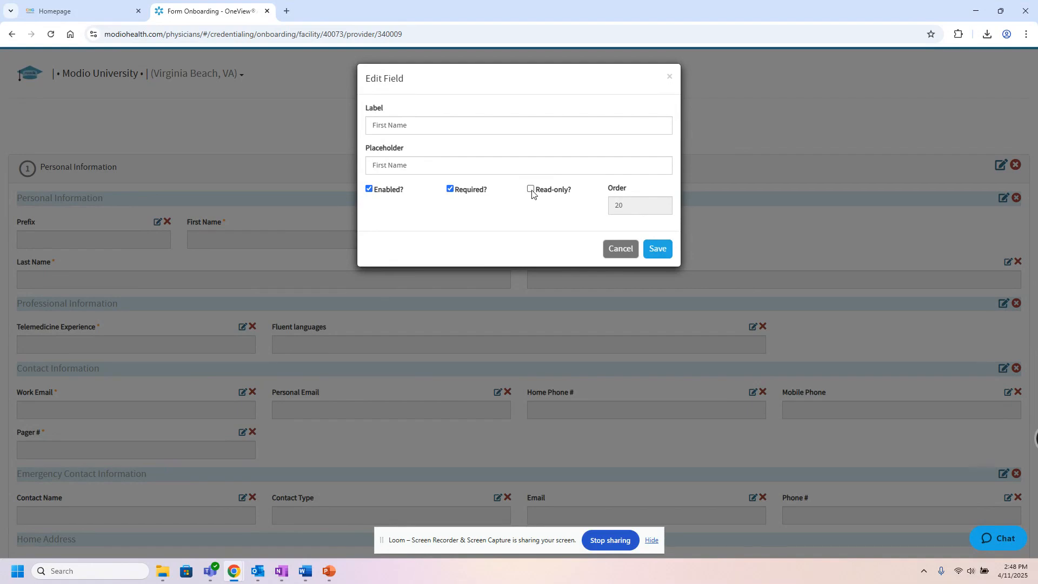
pyautogui.press('ctrl')
pyautogui.click(614, 251)
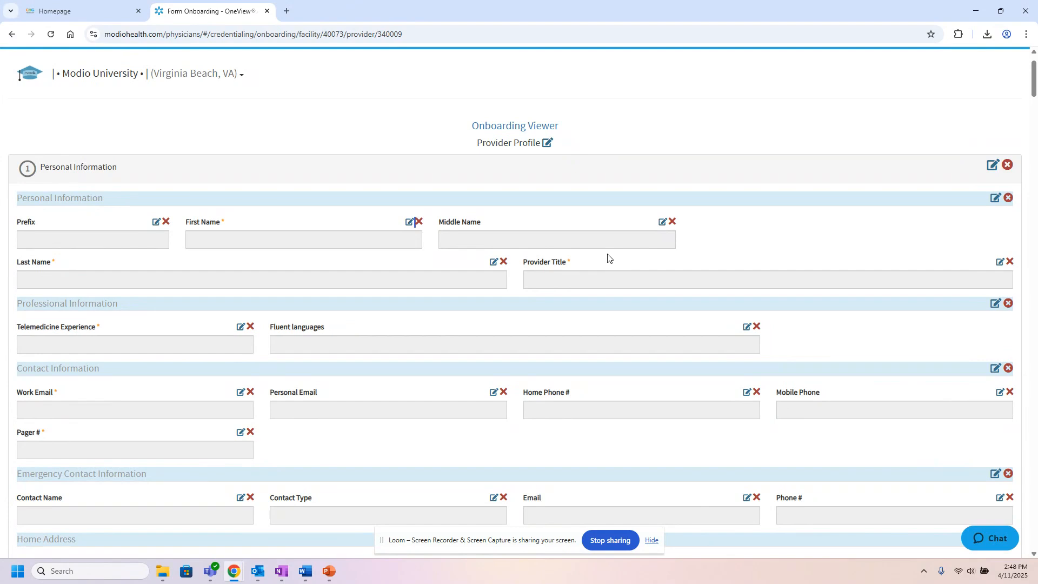
# - Open the Mobile Phone field's settings, turn Required on and back off, and cancel the edit
pyautogui.scroll(-1, 759, 253)
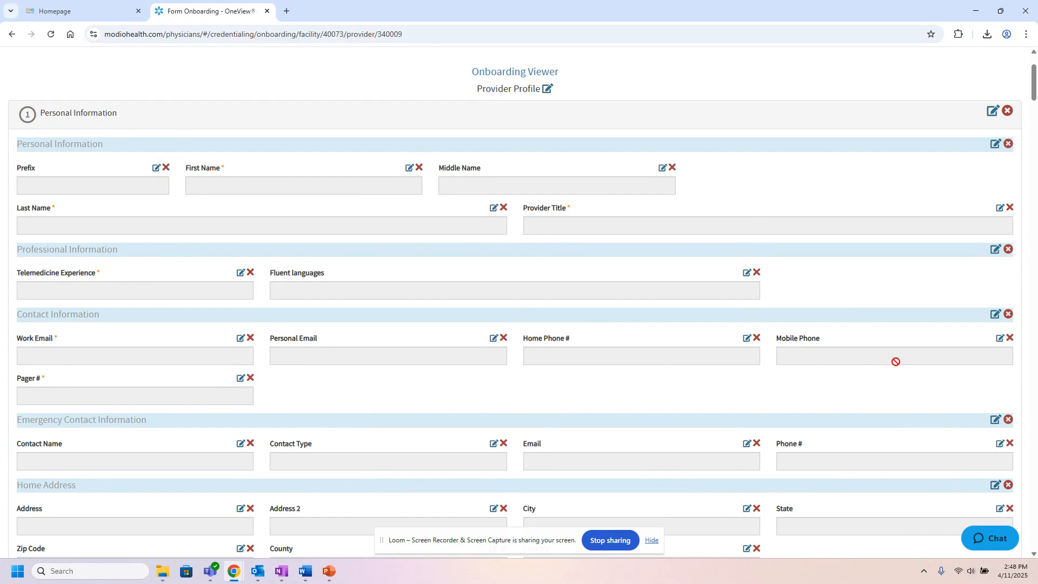
pyautogui.click(1000, 338)
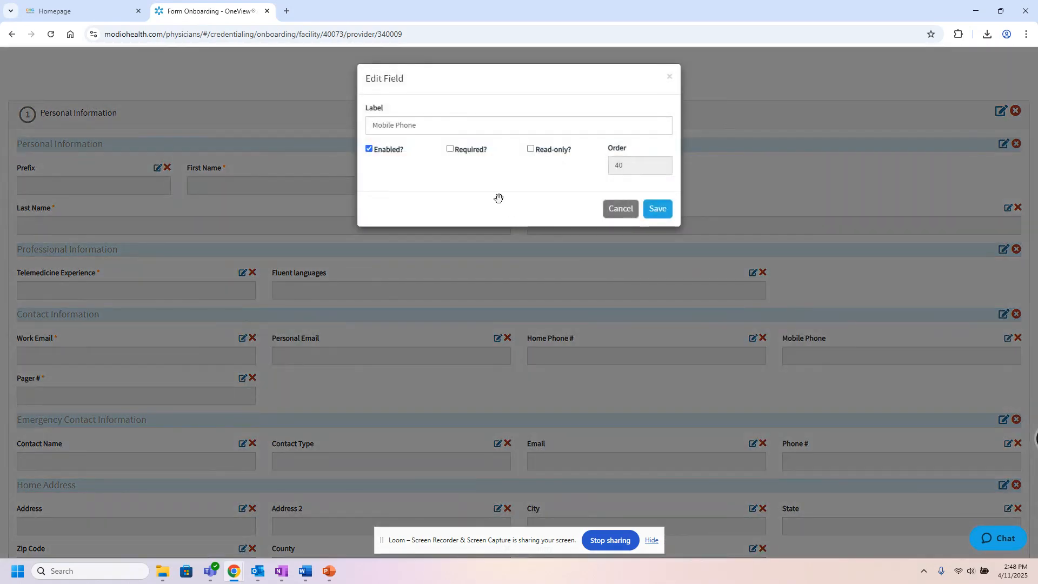
pyautogui.click(449, 150)
pyautogui.click(450, 150)
pyautogui.click(620, 213)
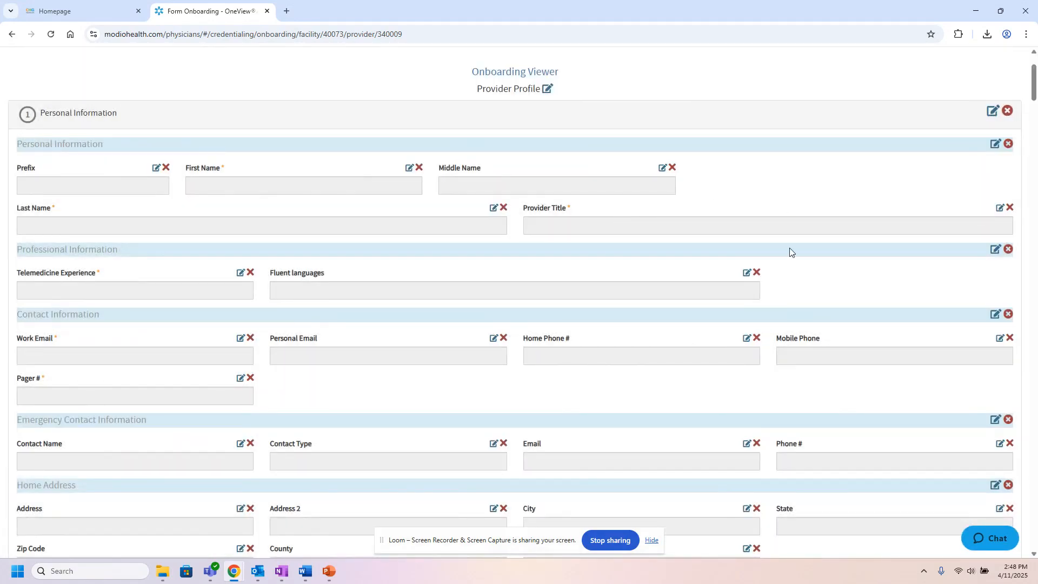
# - Enable the hidden CAQH group at the end of Personal Information, and disable it again
pyautogui.scroll(-4, 830, 362)
pyautogui.scroll(-4, 830, 364)
pyautogui.scroll(-3, 948, 352)
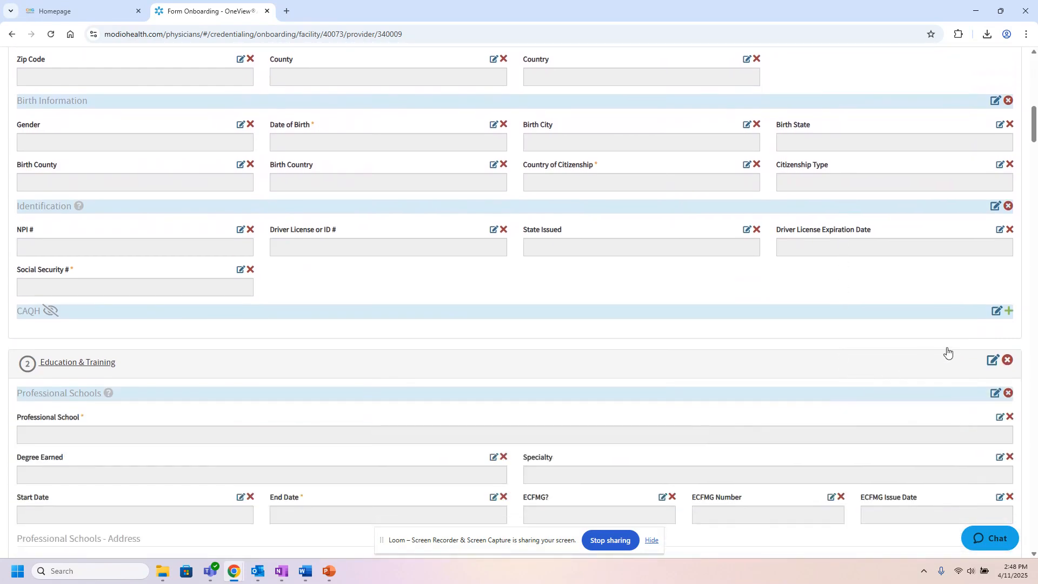
pyautogui.click(1009, 311)
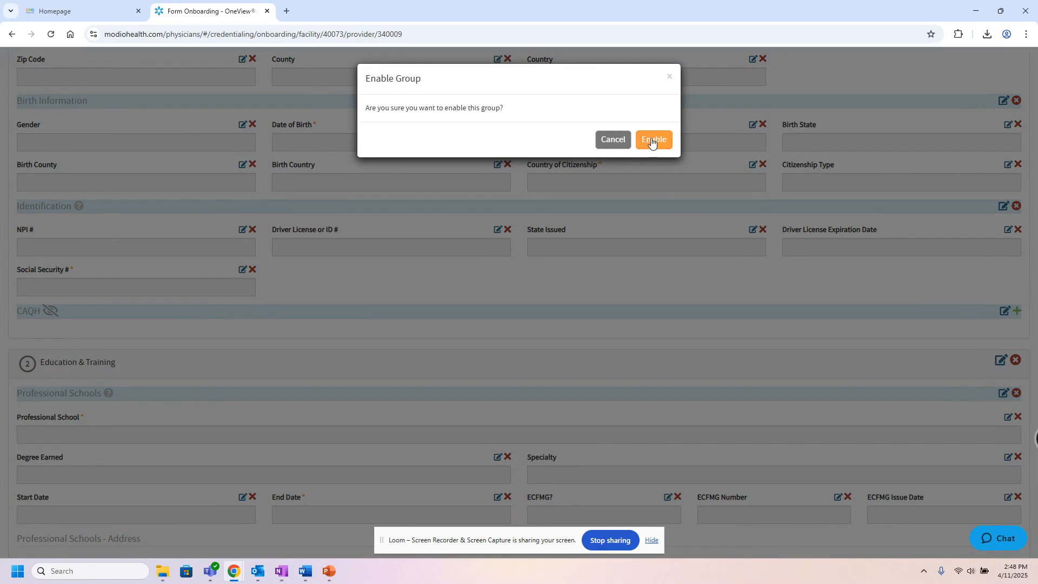
pyautogui.click(651, 141)
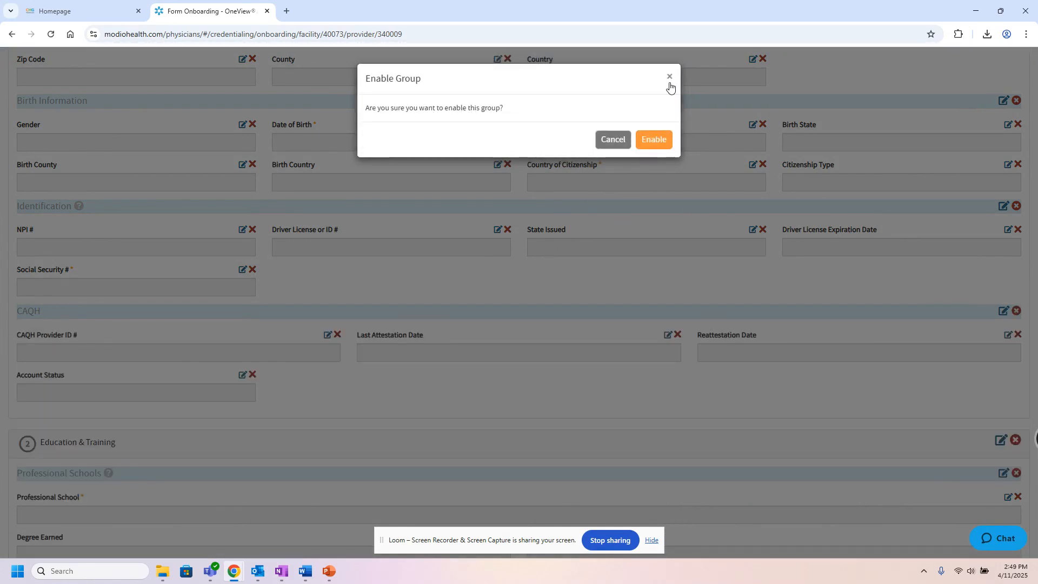
pyautogui.click(668, 80)
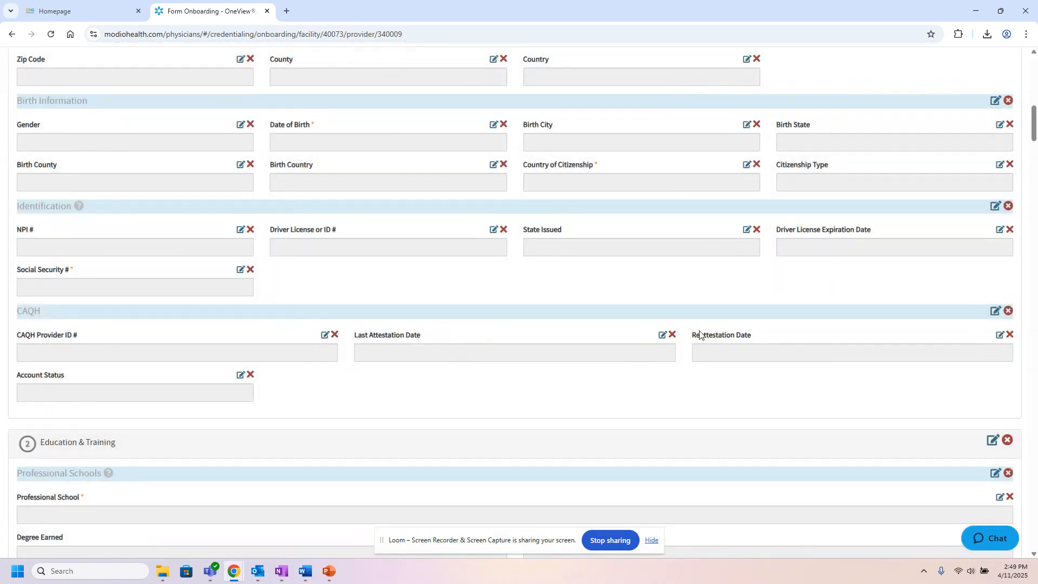
pyautogui.click(1009, 316)
pyautogui.click(662, 139)
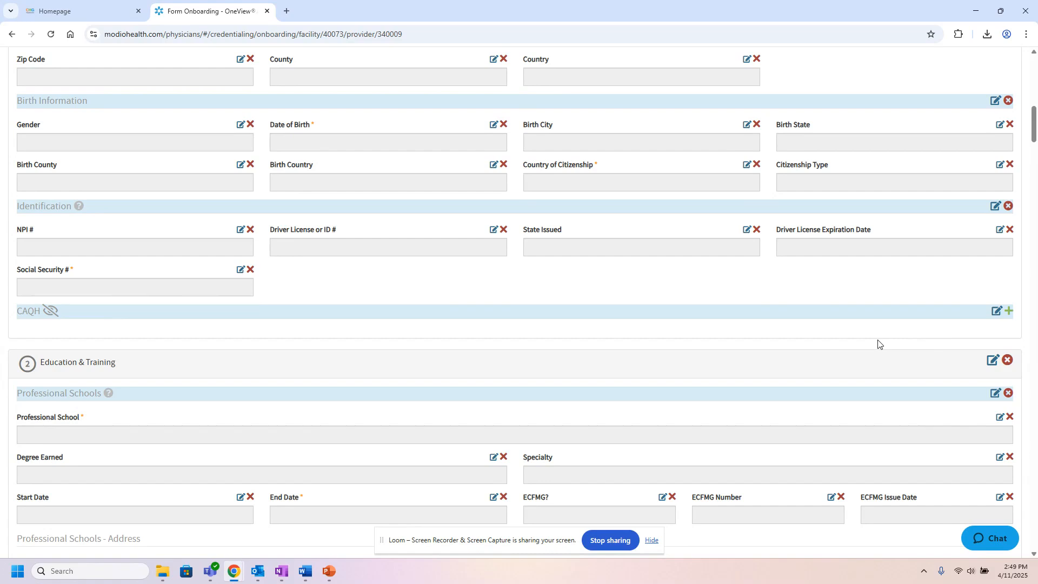
# - Disable the Education & Training and Hospital Affiliations sections of the onboarding template
pyautogui.scroll(-1, 823, 362)
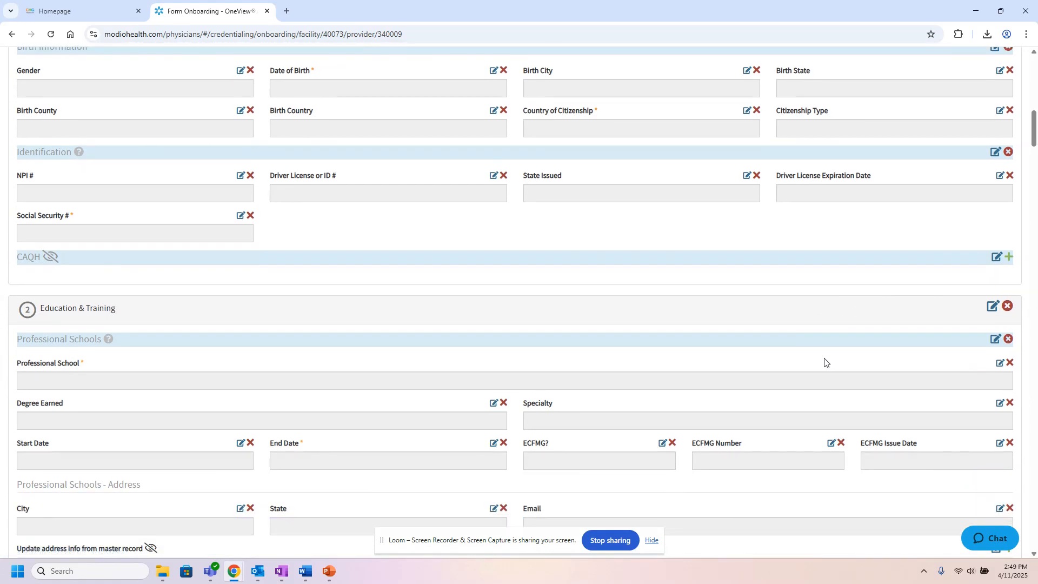
pyautogui.click(1006, 307)
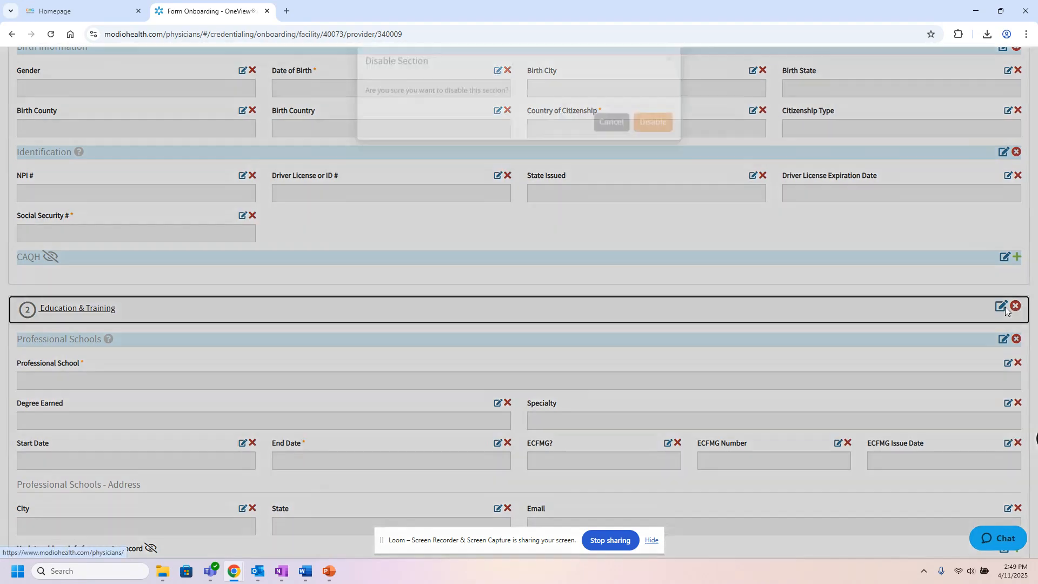
pyautogui.click(652, 140)
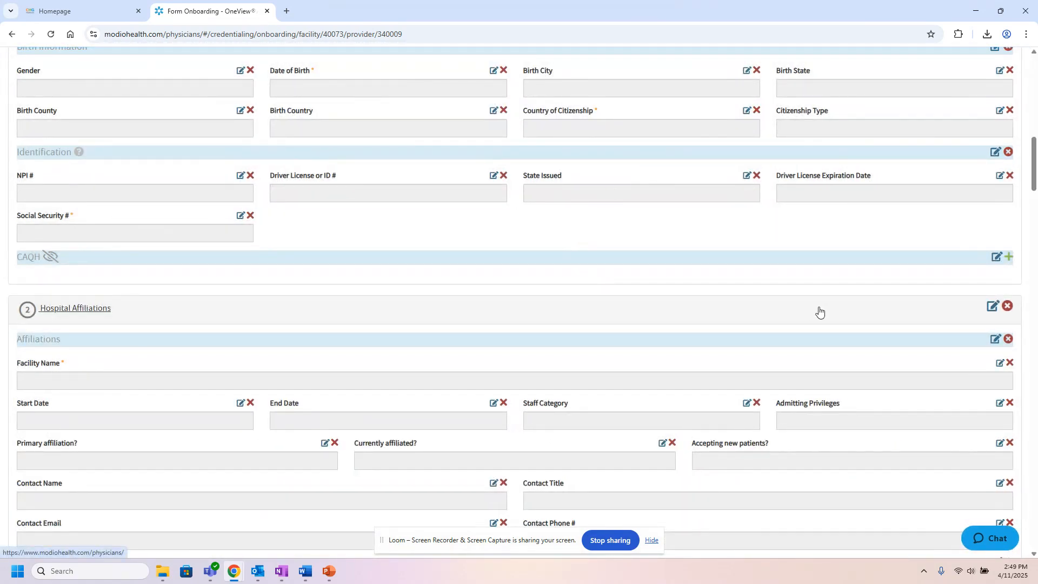
pyautogui.click(1007, 306)
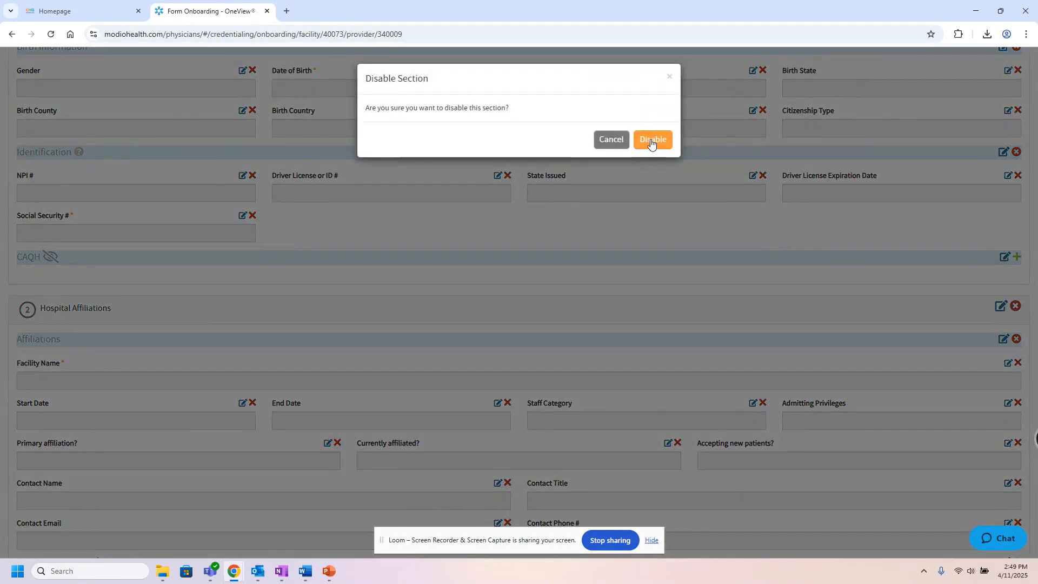
pyautogui.click(651, 139)
# - Disable the Medical Malpractice section and check the disabled sections at the end of the template
pyautogui.moveTo(1033, 196); pyautogui.dragTo(1033, 343)
pyautogui.scroll(-14, 1012, 274)
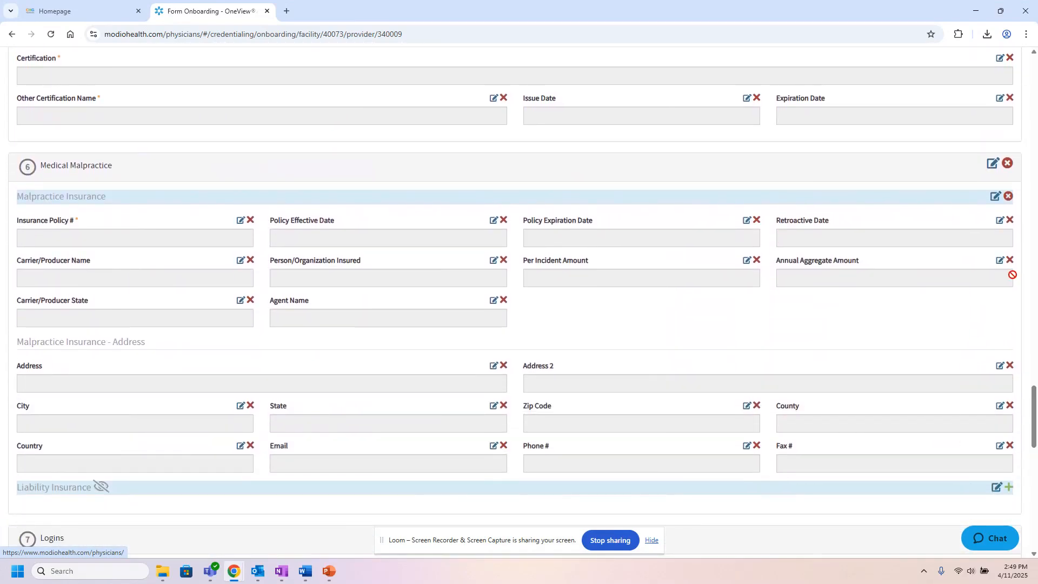
pyautogui.click(1007, 163)
pyautogui.click(658, 141)
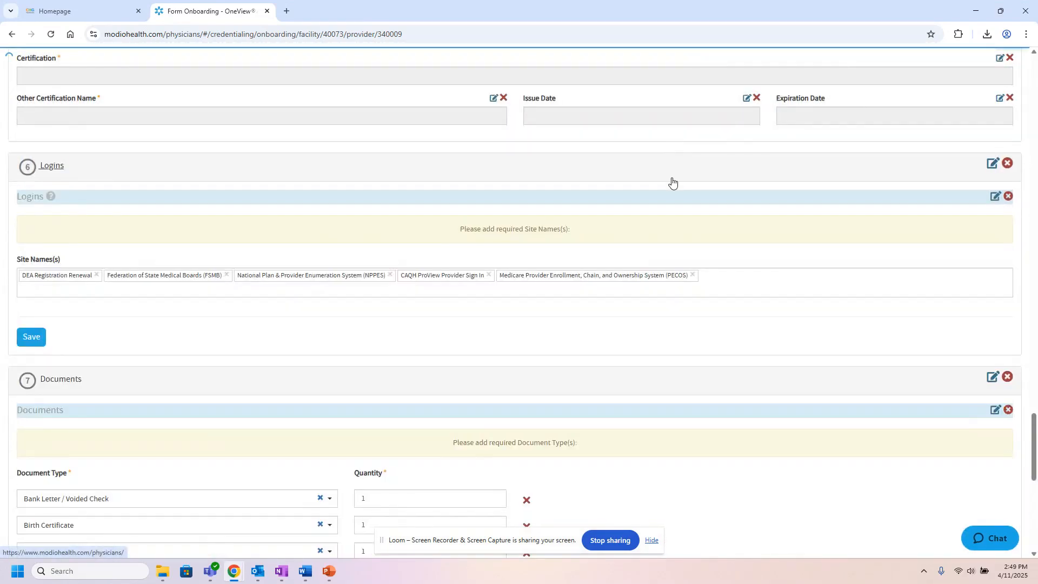
pyautogui.moveTo(1034, 431); pyautogui.dragTo(1032, 502)
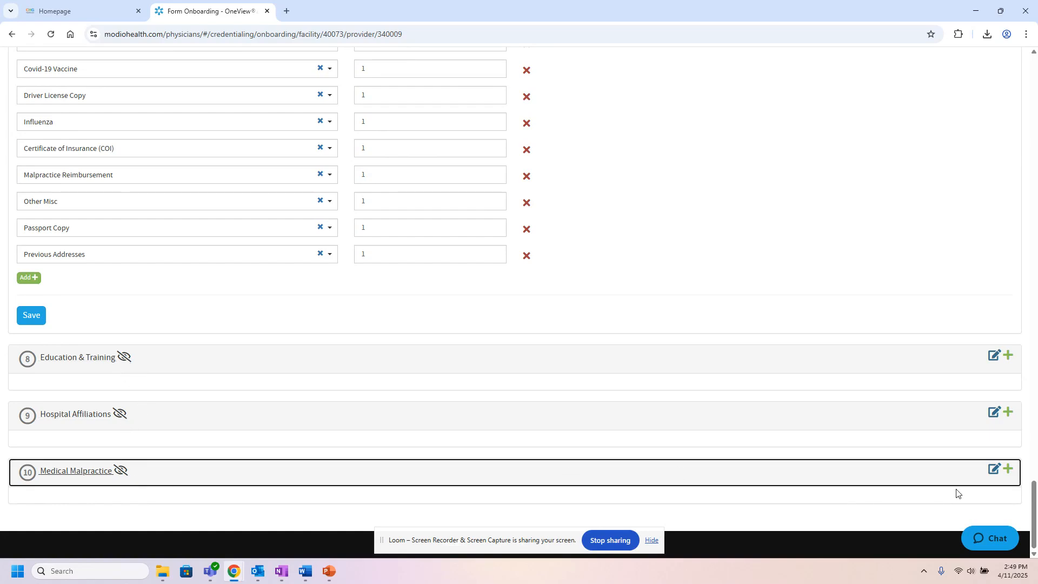
# - Return to the Onboarding Editor and collapse the Personal Information section to view the remaining sections
pyautogui.moveTo(1034, 514); pyautogui.dragTo(1033, 89)
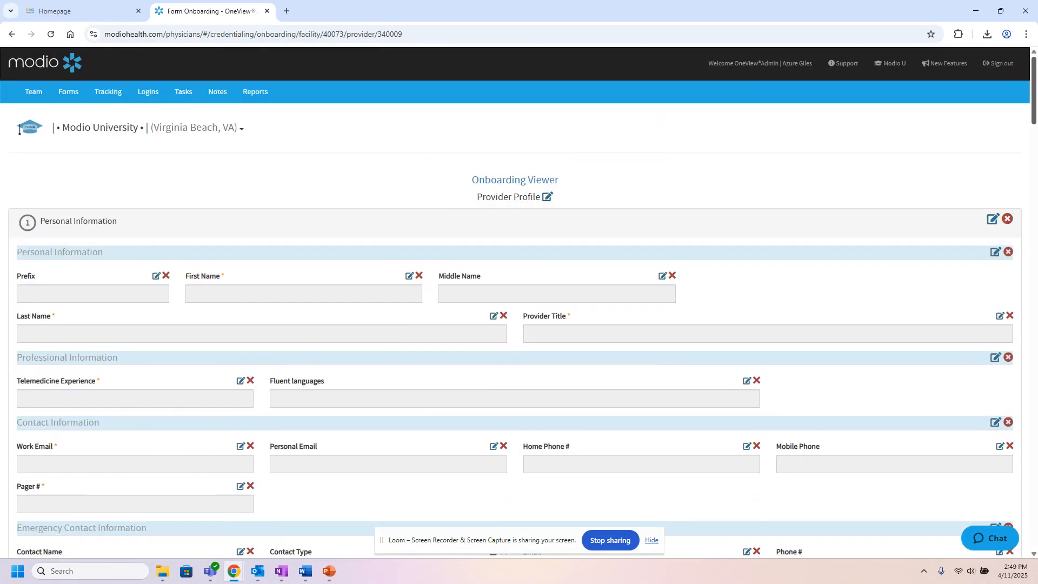
pyautogui.click(491, 185)
pyautogui.click(326, 233)
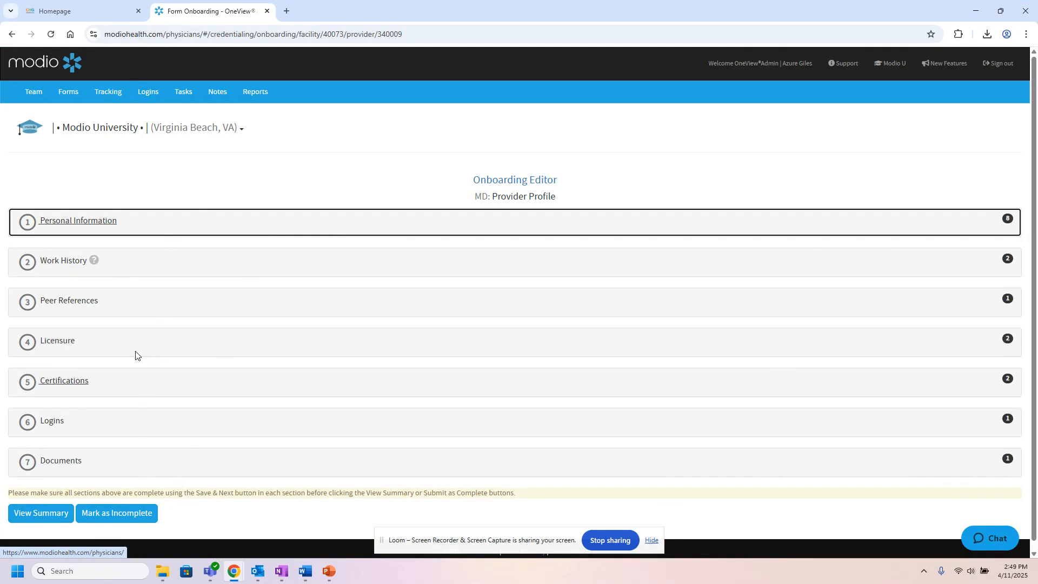
# - Go back to the team list, open the profile of the first Employed provider, and display its Summary
pyautogui.click(35, 96)
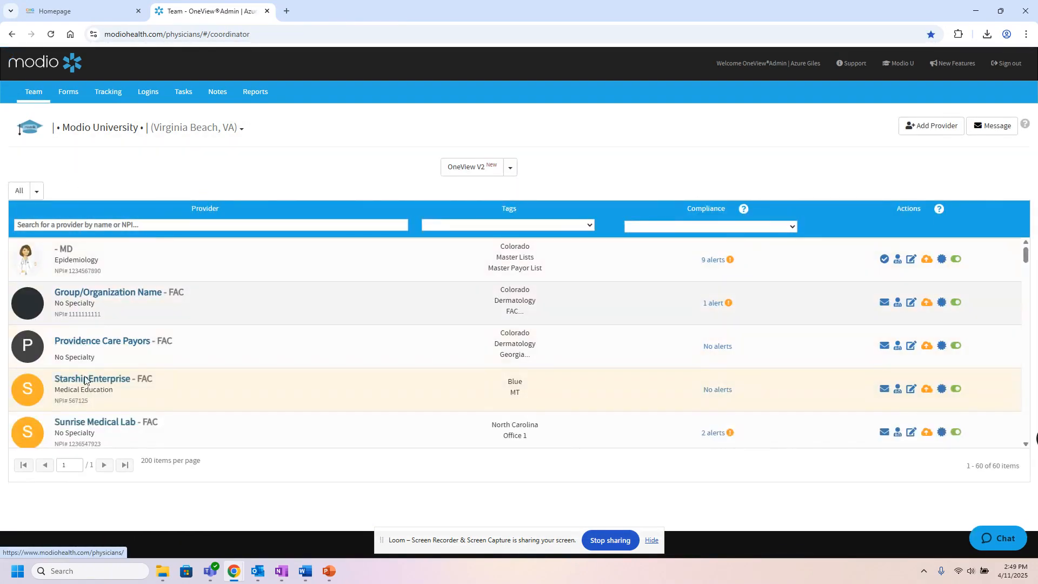
pyautogui.scroll(-3, 78, 425)
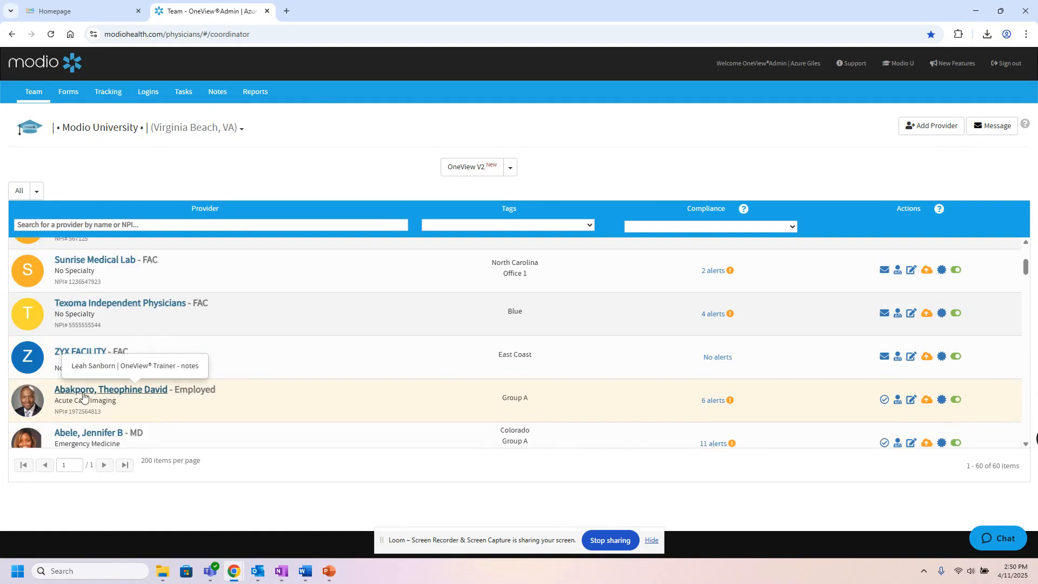
pyautogui.click(103, 395)
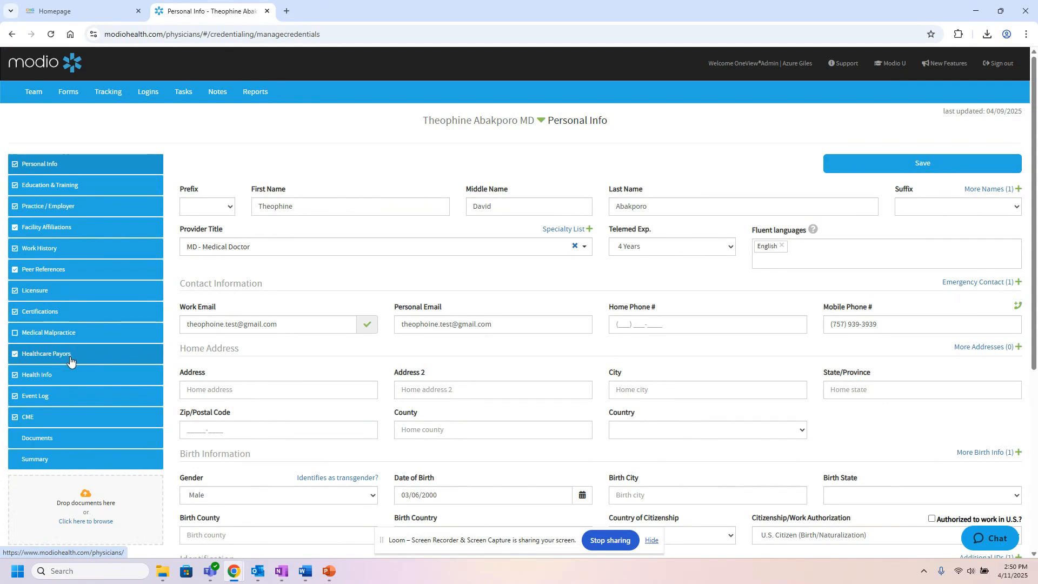
pyautogui.click(50, 460)
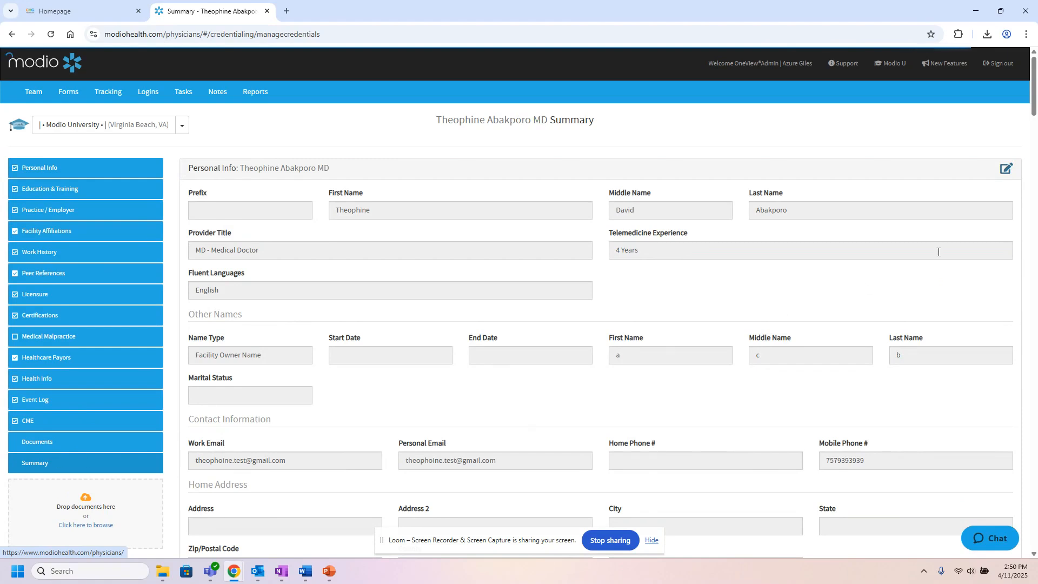
# - Open the provider's onboarding form from the Summary and switch it to the Onboarding Editor to reach the disabled sections
pyautogui.click(1007, 171)
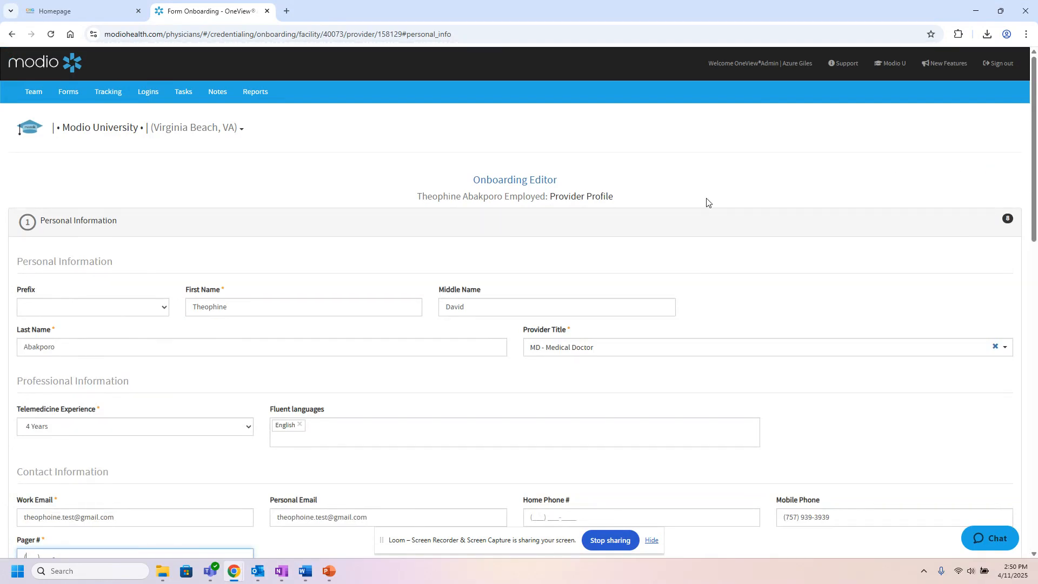
pyautogui.click(516, 181)
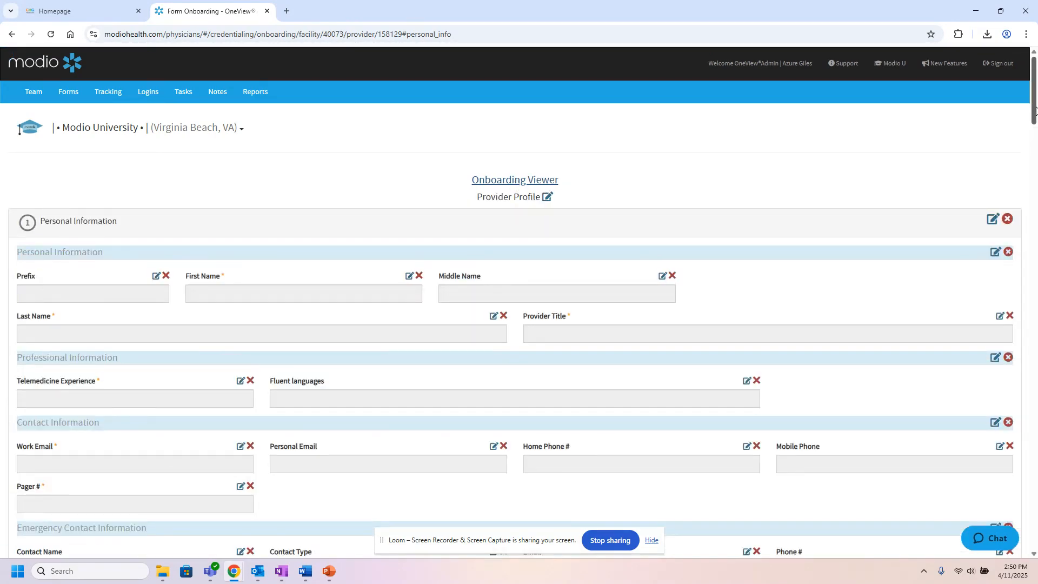
pyautogui.scroll(-20, 1027, 243)
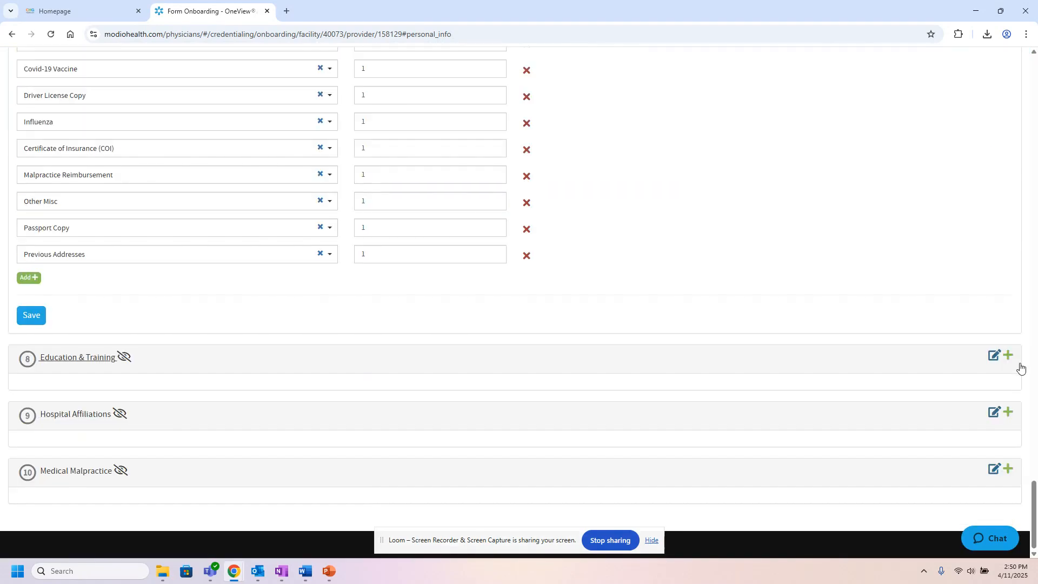
# - Enable the disabled Education & Training, Hospital Affiliations and Medical Malpractice sections again
pyautogui.click(1008, 357)
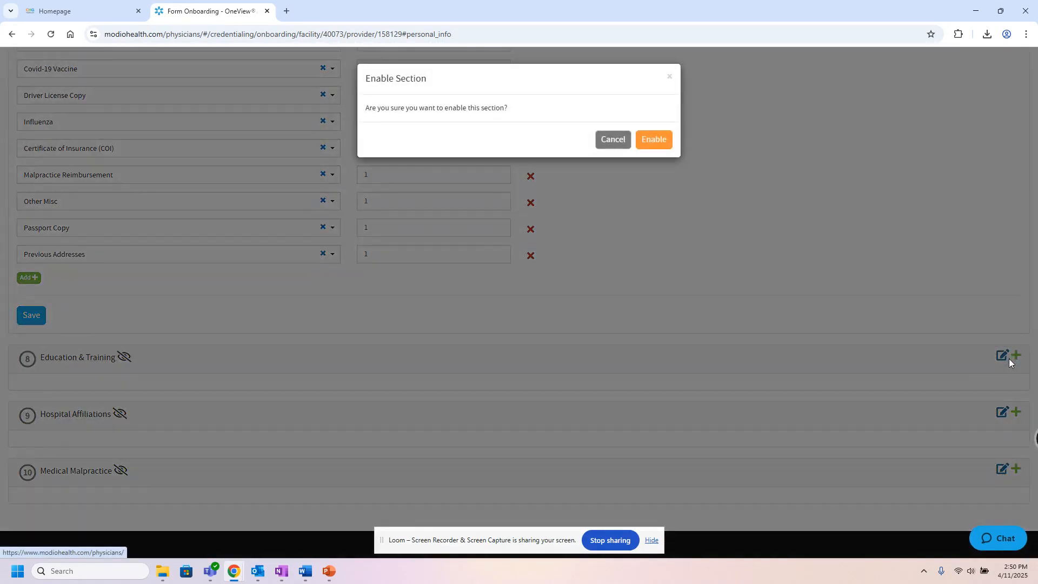
pyautogui.click(654, 140)
pyautogui.click(1009, 414)
pyautogui.click(654, 140)
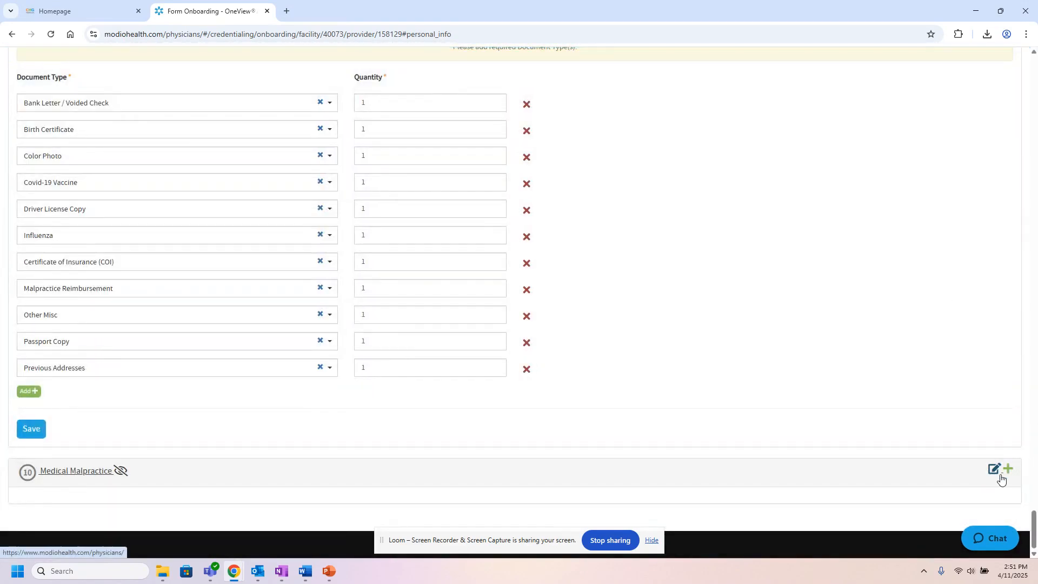
pyautogui.click(1007, 470)
pyautogui.click(639, 139)
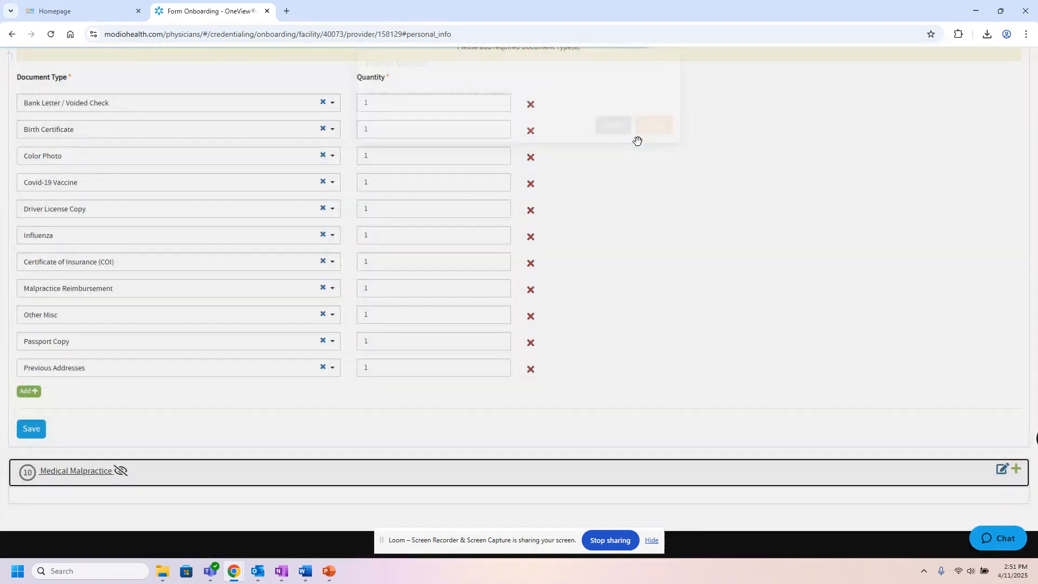
# - Edit the Peer References group, trying a required count of 4 items and setting it back to 3
pyautogui.scroll(15, 833, 290)
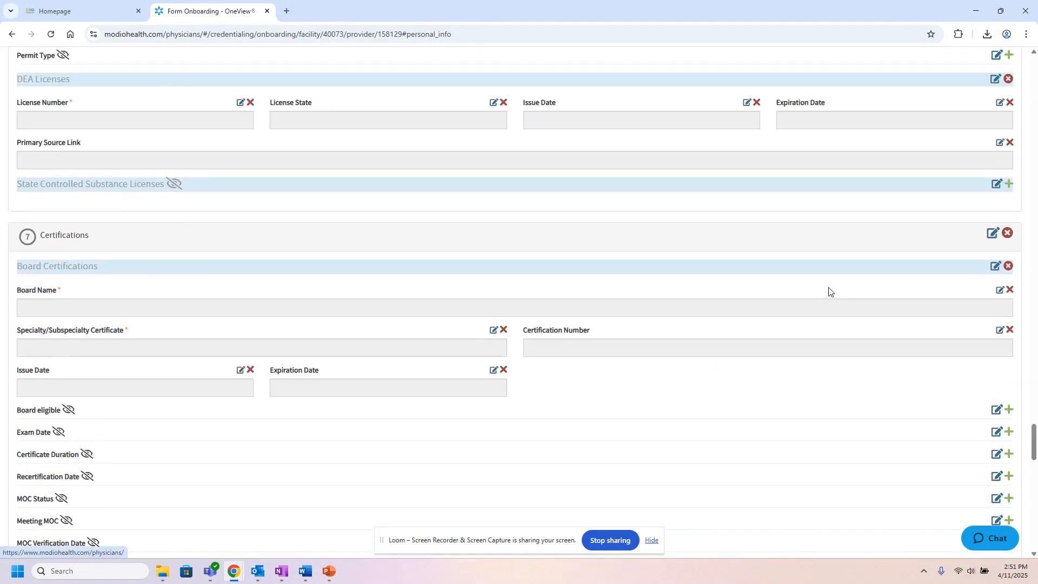
pyautogui.scroll(20, 829, 292)
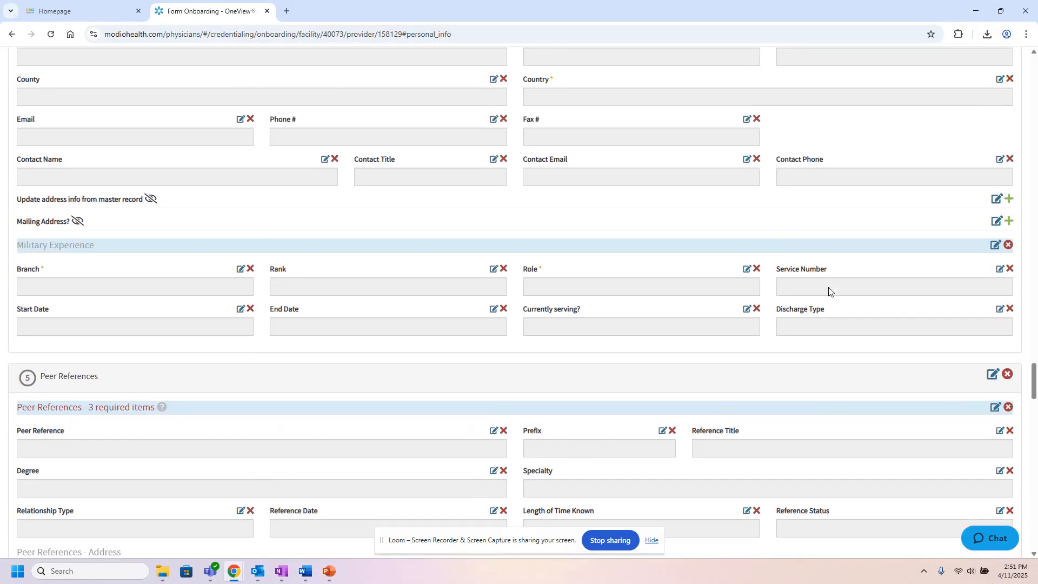
pyautogui.scroll(-2, 821, 290)
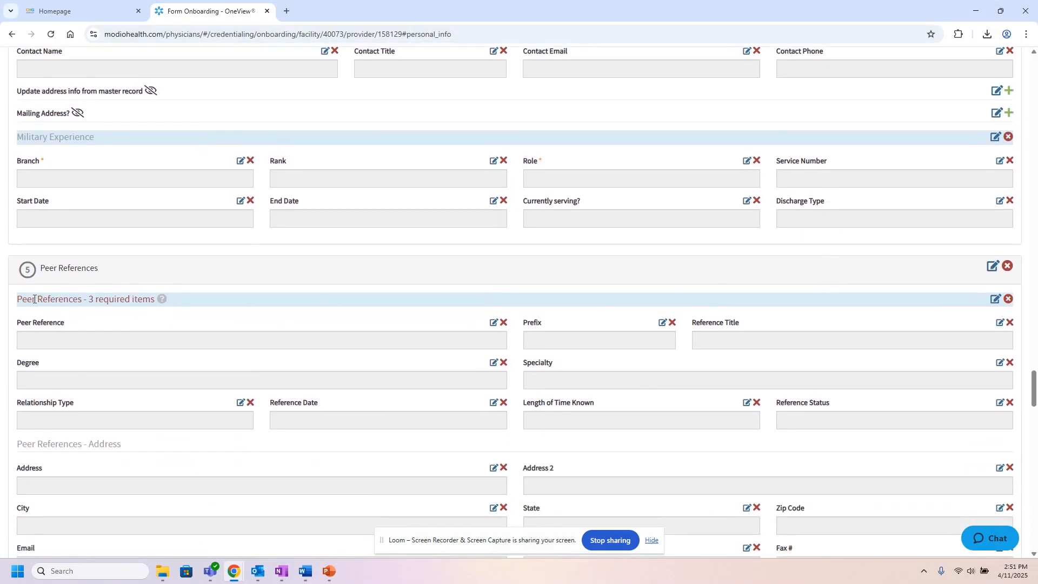
pyautogui.click(995, 300)
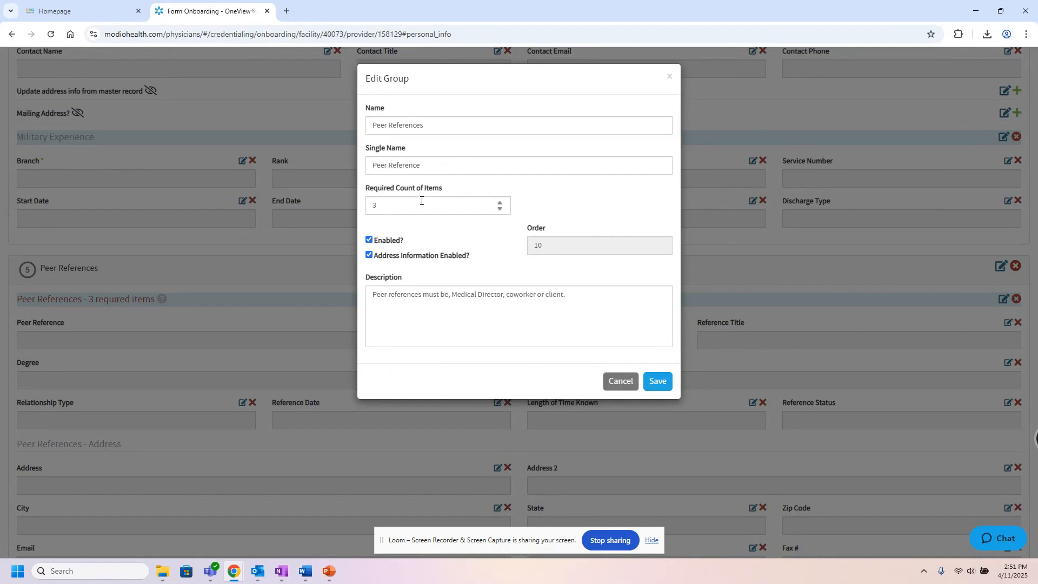
pyautogui.click(438, 206)
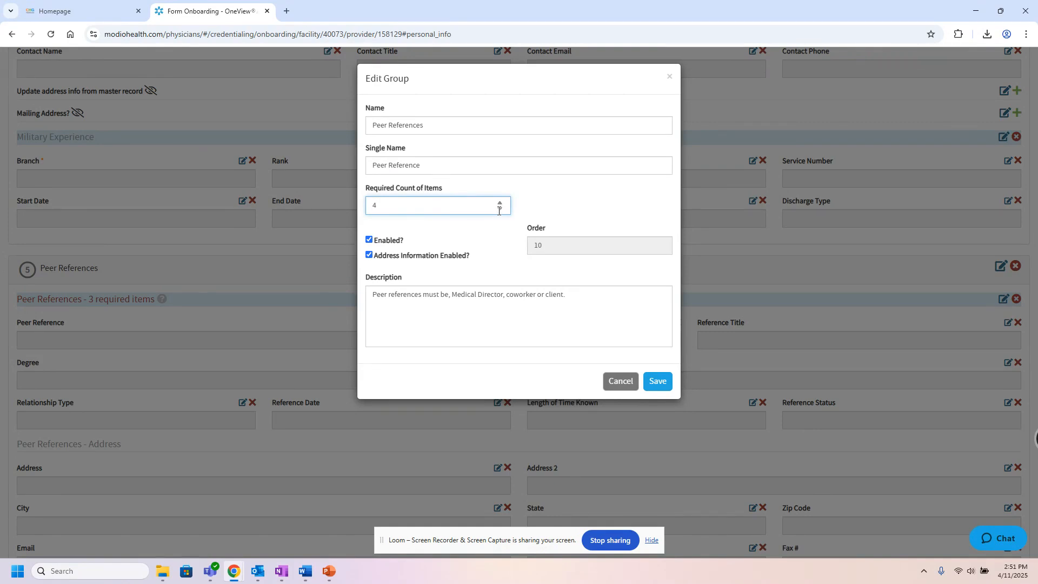
# - Replace "Medical Director" in the Peer References description with "save level of education or higher" and save the group
pyautogui.click(381, 304)
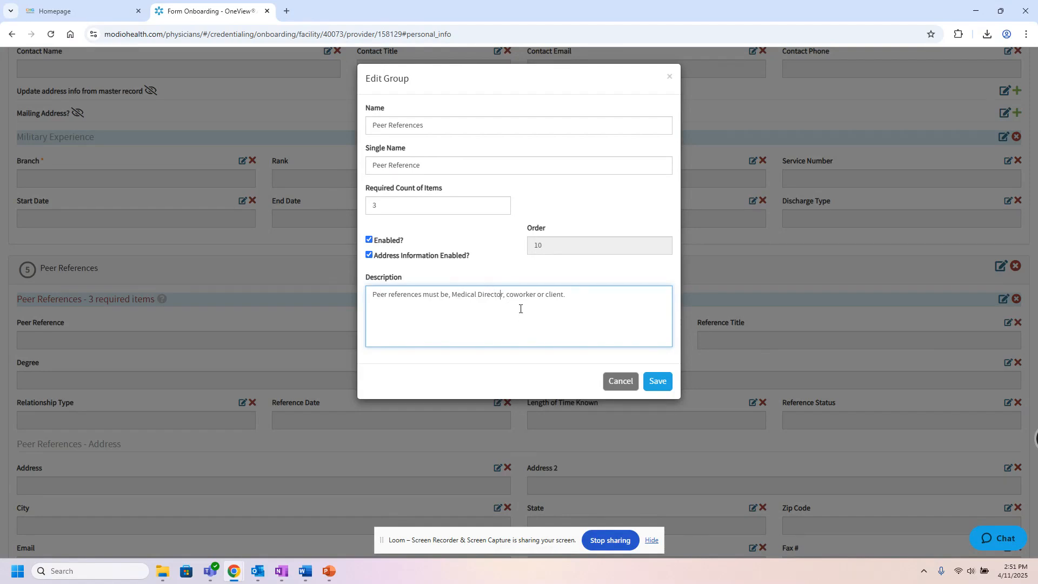
pyautogui.press('BackSpace')
pyautogui.press('BackSpace')
pyautogui.press('BackSpace')
pyautogui.press('BackSpace')
pyautogui.press('BackSpace')
pyautogui.press('BackSpace')
pyautogui.press('BackSpace')
pyautogui.press('BackSpace')
pyautogui.press('BackSpace')
pyautogui.press('BackSpace')
pyautogui.press('BackSpace')
pyautogui.press('BackSpace')
pyautogui.press('BackSpace')
pyautogui.press('BackSpace')
pyautogui.press('BackSpace')
pyautogui.press('BackSpace')
pyautogui.write('save level of education or higher')
pyautogui.click(657, 381)
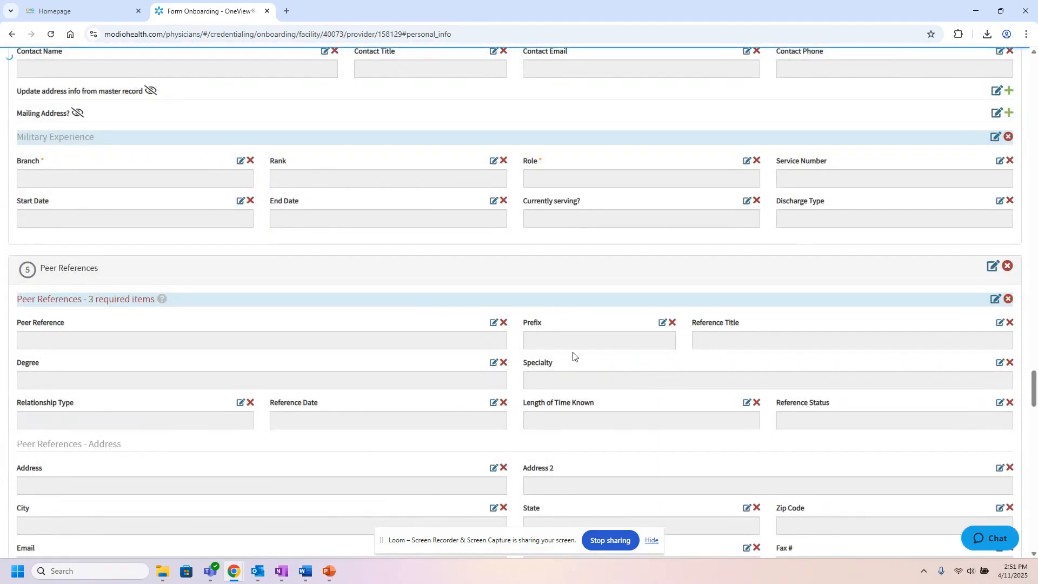
# - Make the Email field under Peer References - Address required and save the field
pyautogui.scroll(-1, 424, 412)
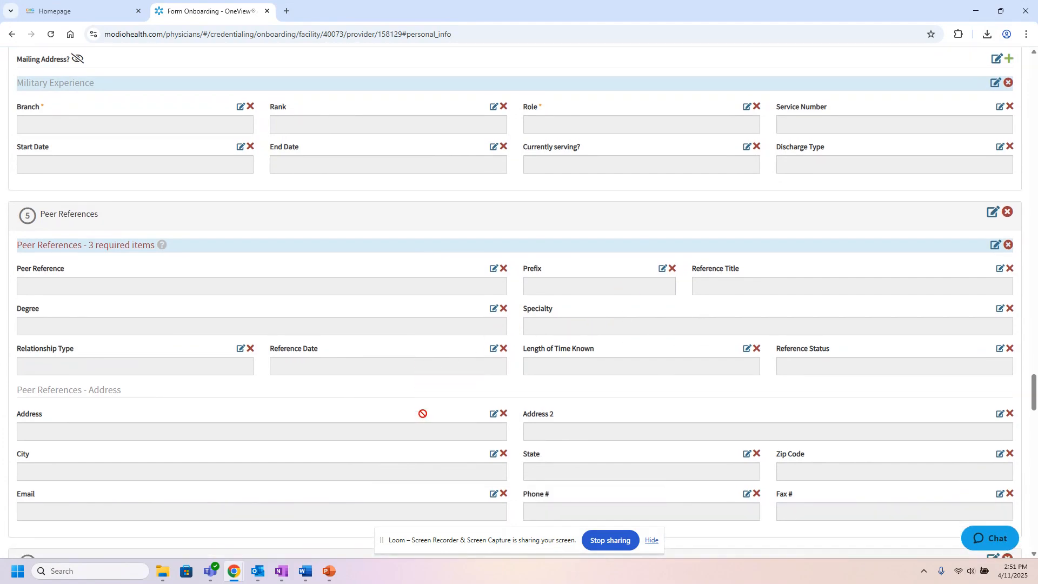
pyautogui.scroll(-1, 388, 406)
pyautogui.scroll(-1, 387, 406)
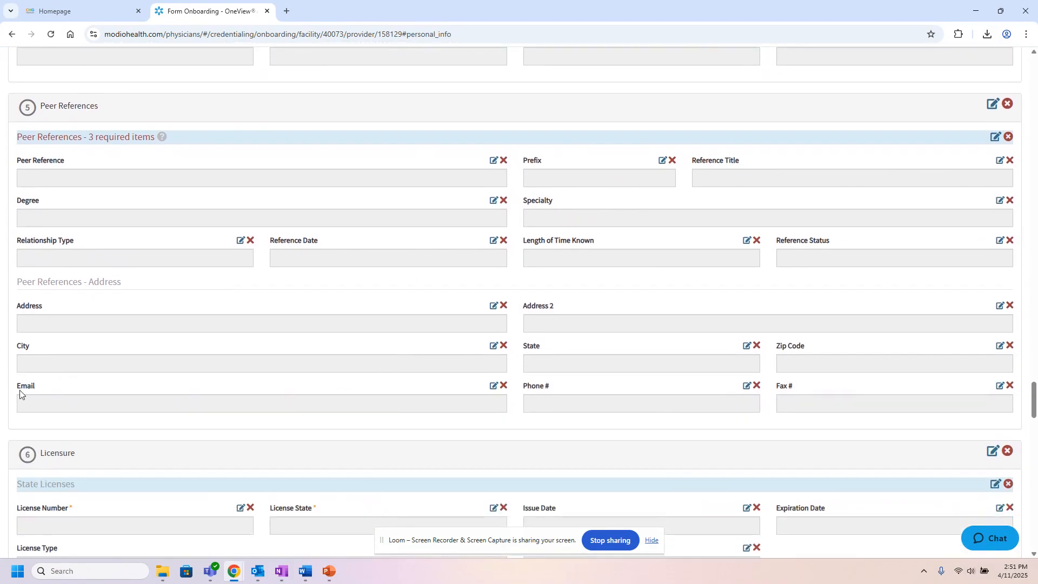
pyautogui.click(493, 386)
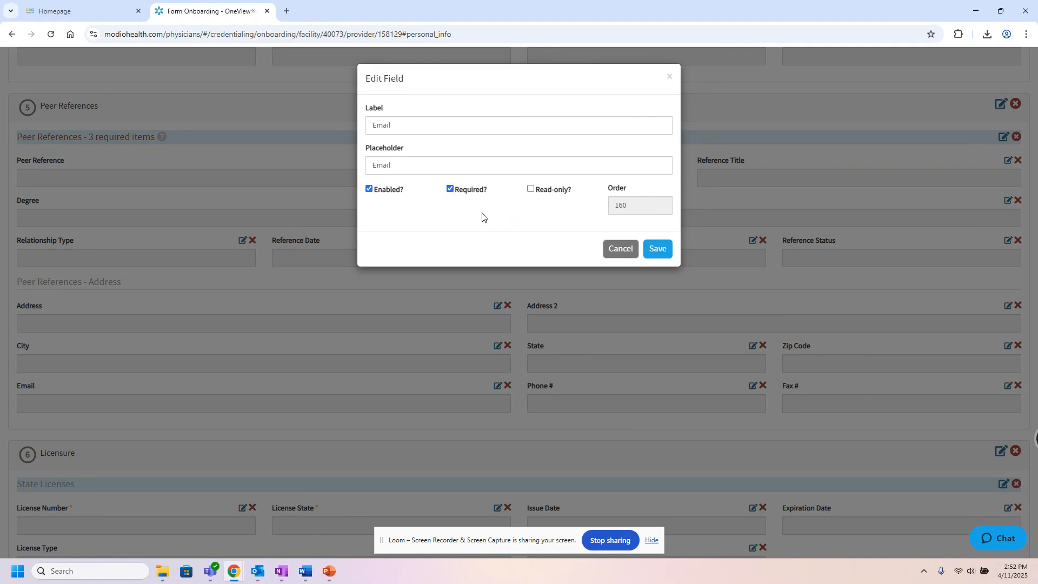
pyautogui.click(656, 249)
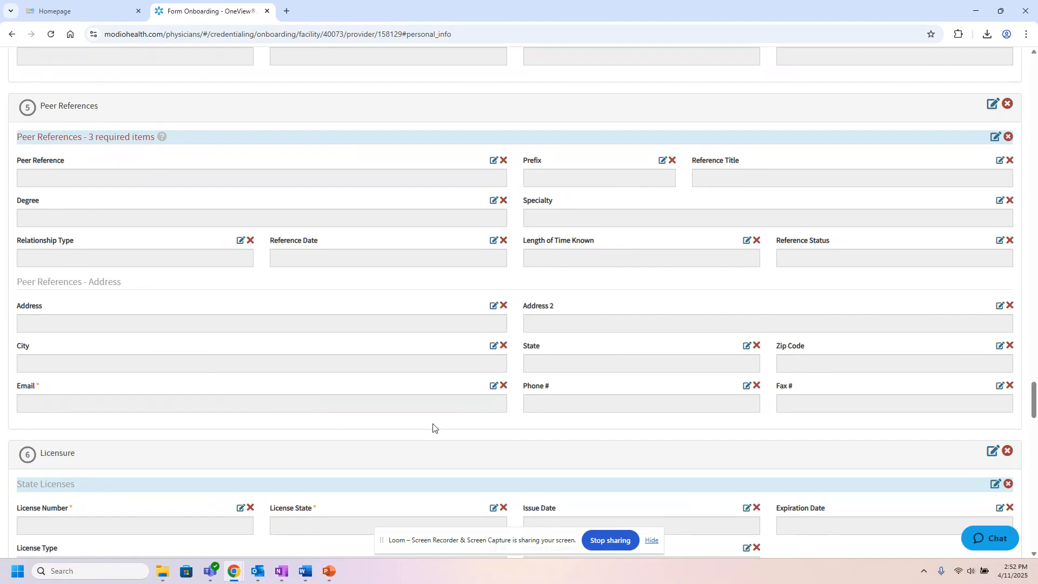
# - Review the Licensure, Certifications and Medical Malpractice sections of the template, down to the Logins section
pyautogui.scroll(-2, 433, 423)
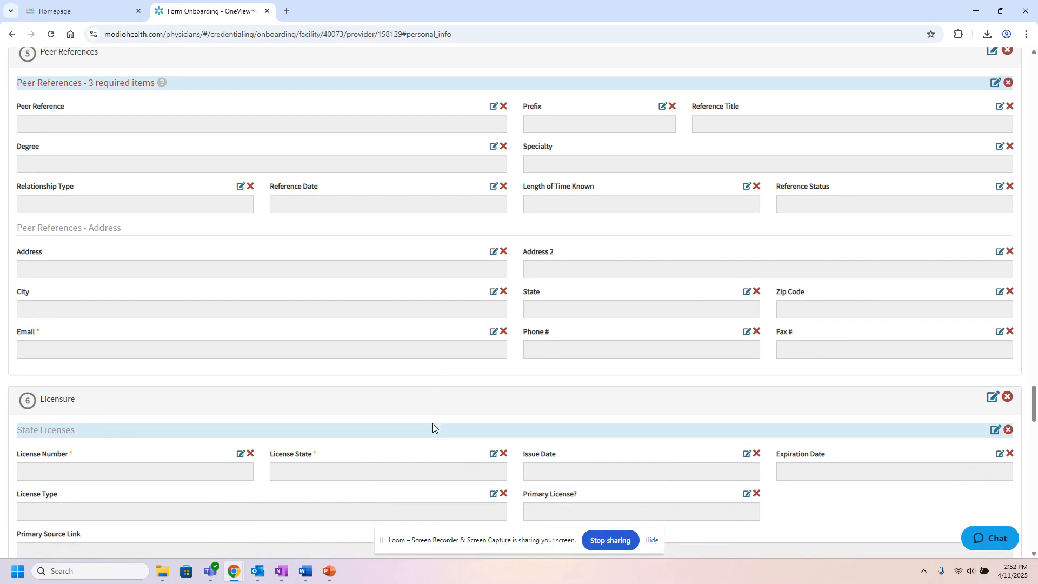
pyautogui.scroll(-8, 432, 423)
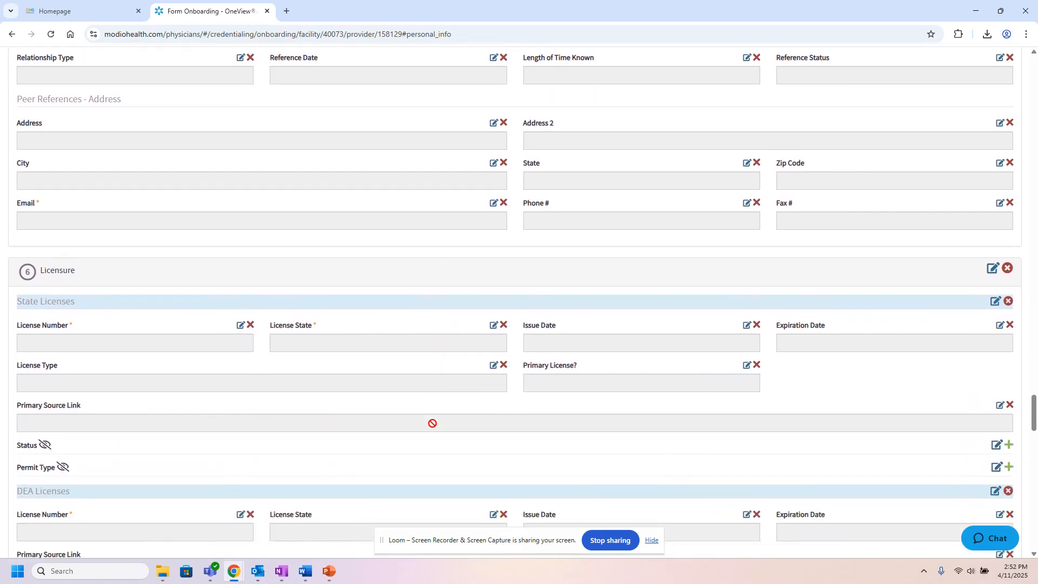
pyautogui.scroll(-8, 433, 423)
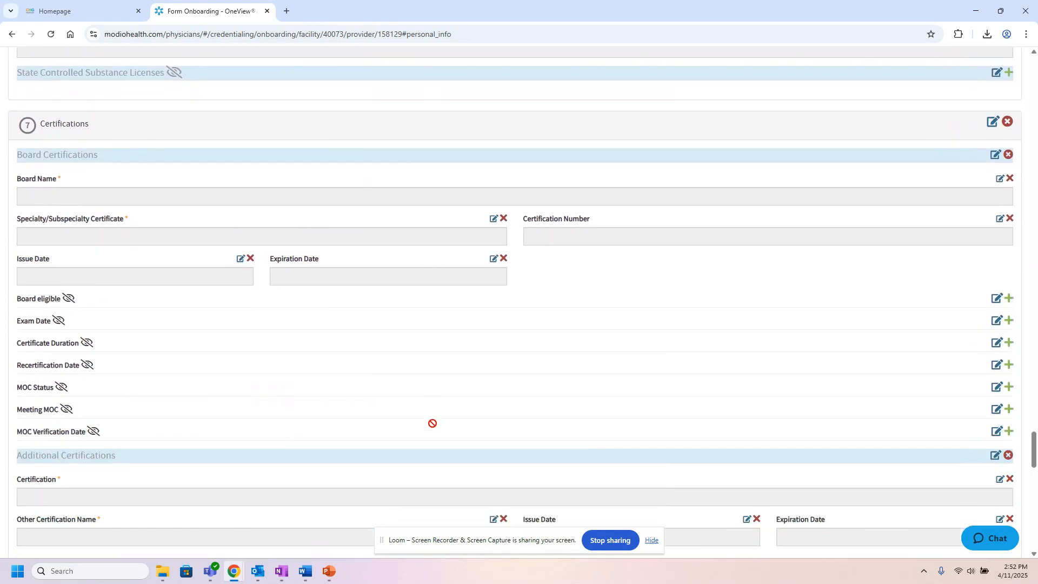
pyautogui.scroll(-3, 433, 425)
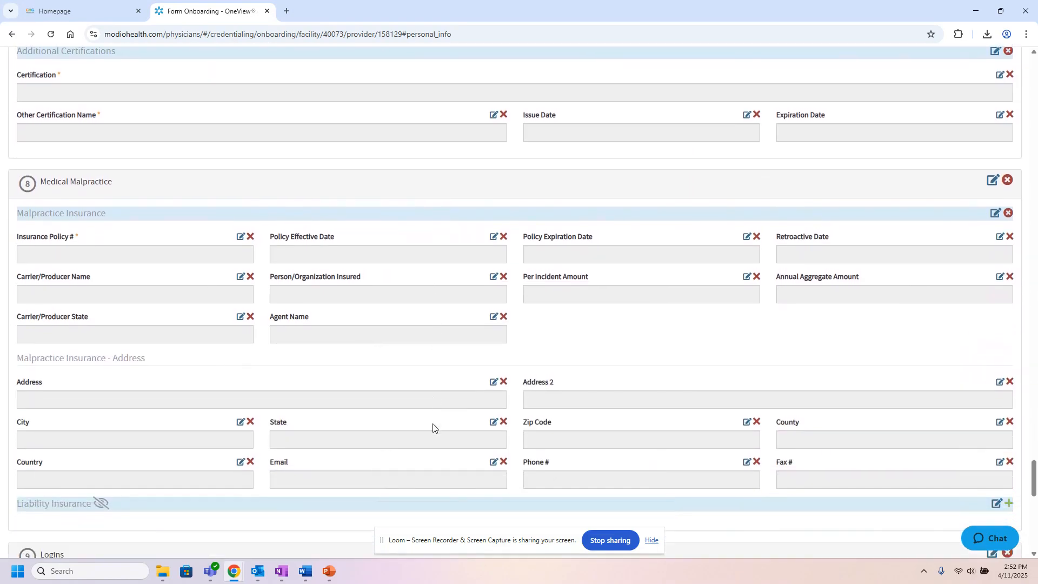
pyautogui.scroll(-1, 432, 423)
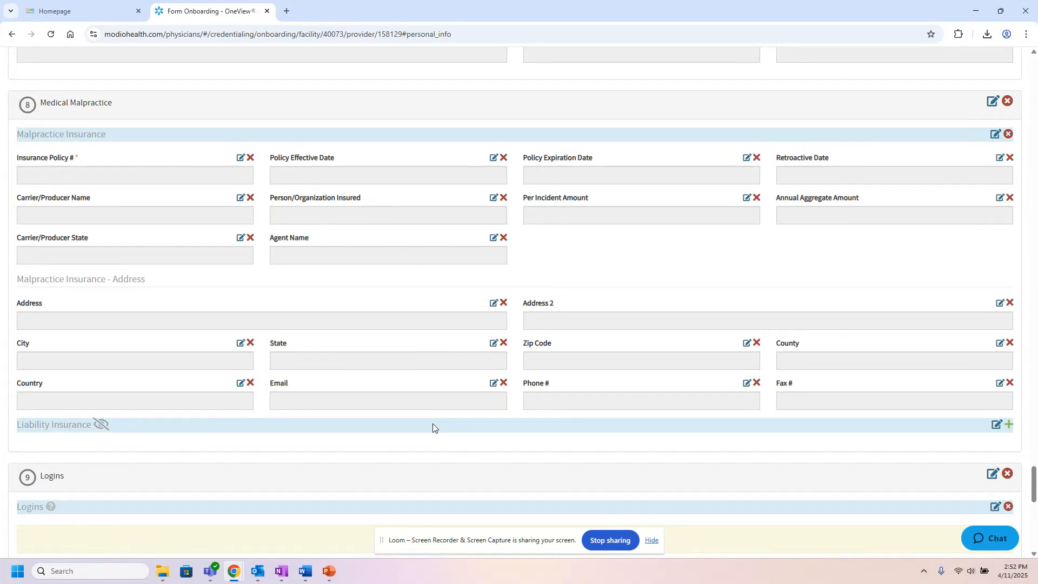
pyautogui.scroll(-1, 433, 428)
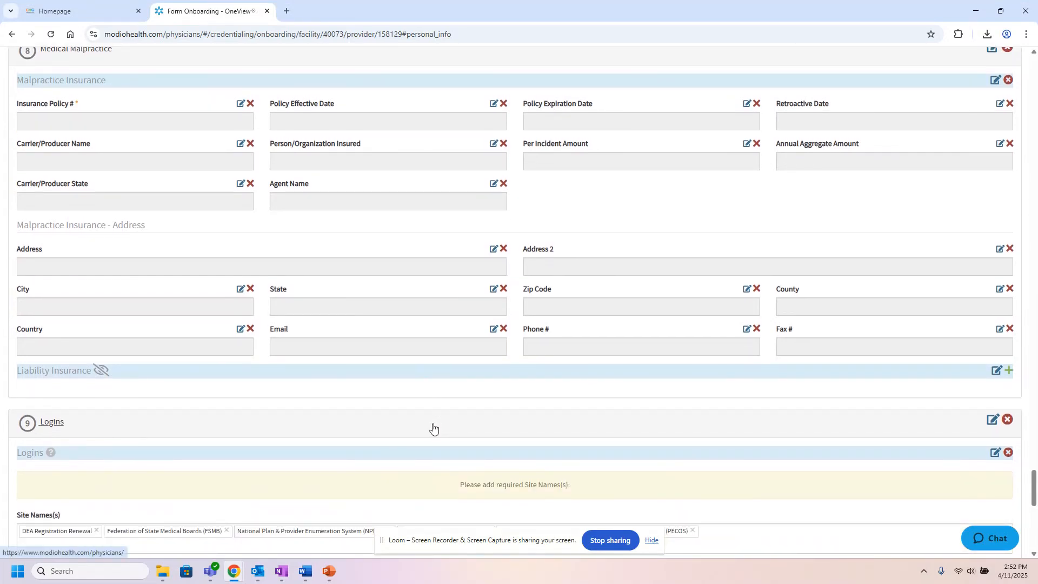
pyautogui.scroll(-1, 433, 428)
pyautogui.scroll(-1, 432, 427)
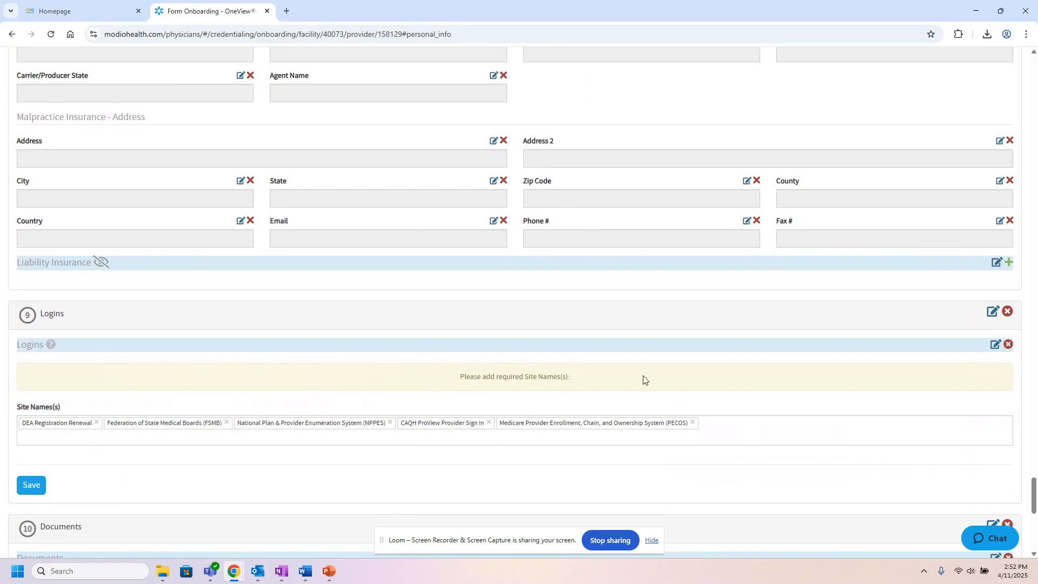
pyautogui.scroll(-1, 770, 393)
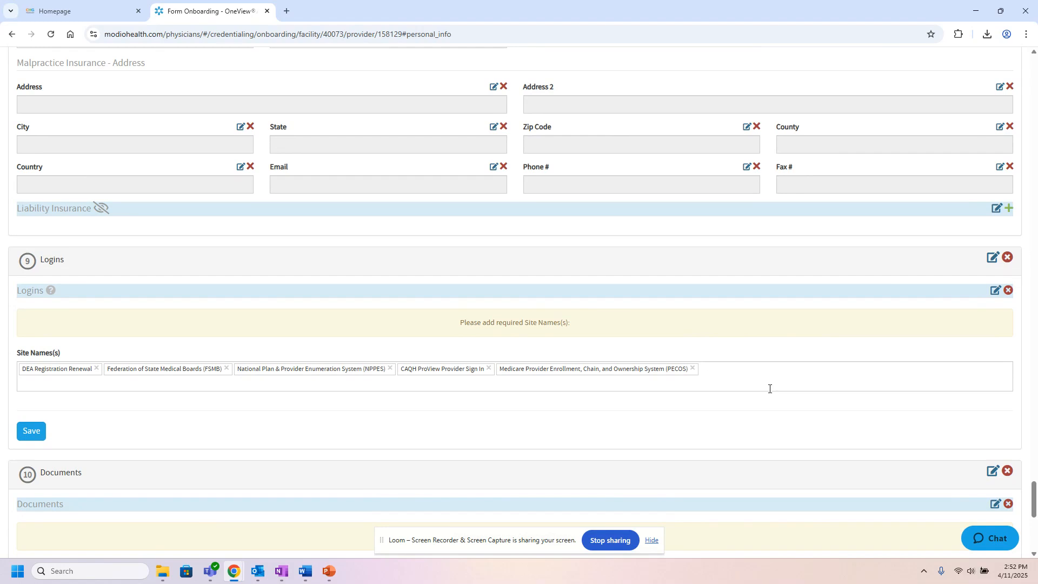
pyautogui.scroll(-1, 764, 386)
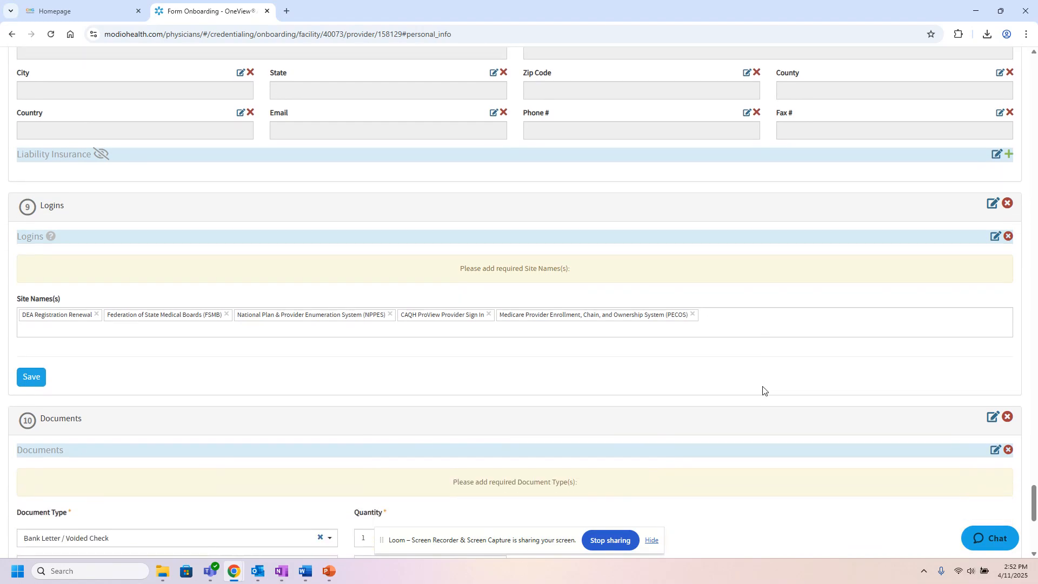
pyautogui.scroll(-2, 762, 389)
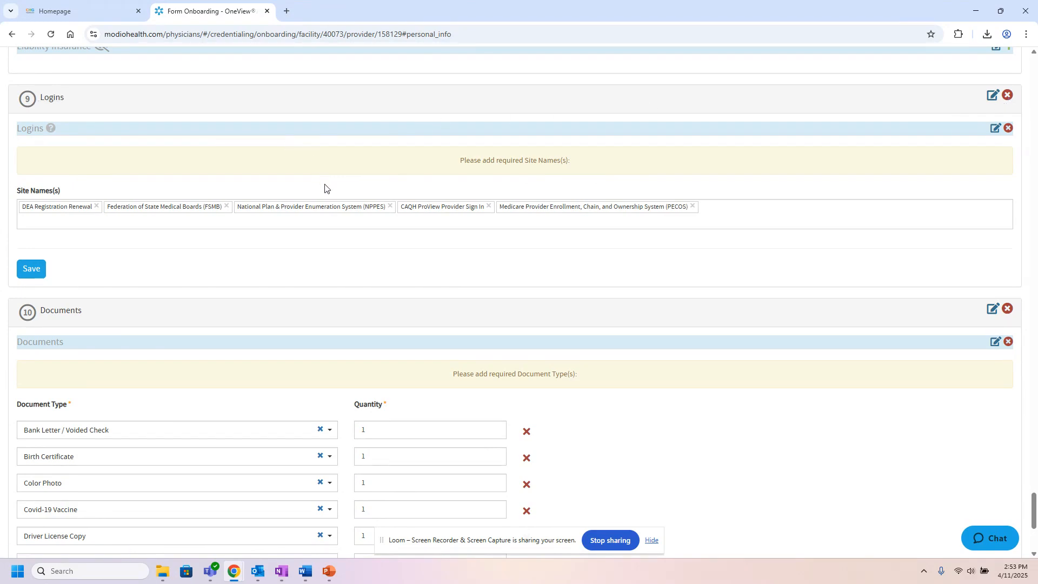
# - Browse the Site Names choices in the Logins section, search them for "ca", and close the list without adding a site
pyautogui.click(64, 223)
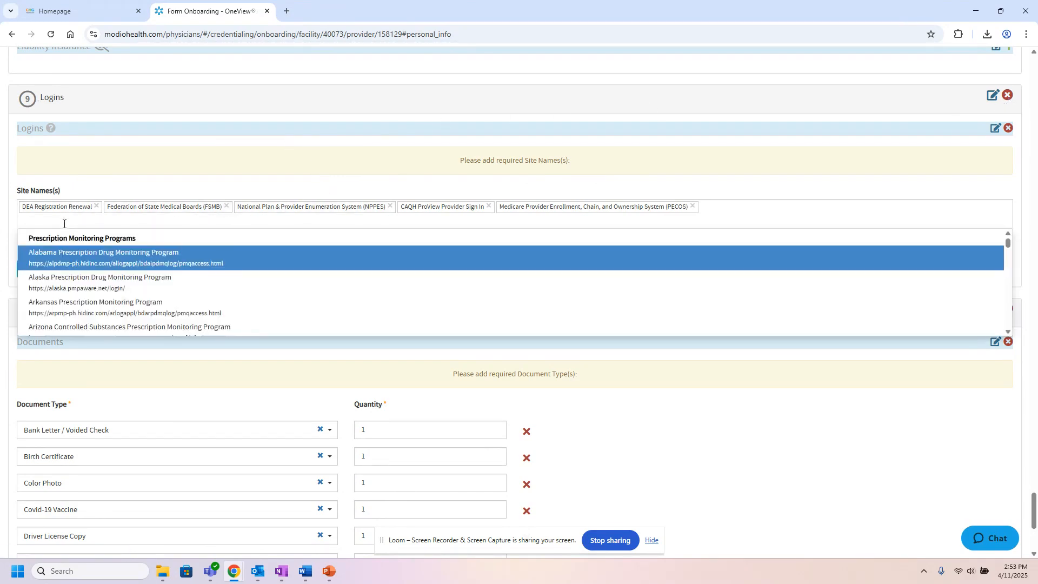
pyautogui.scroll(-7, 125, 270)
pyautogui.scroll(6, 139, 276)
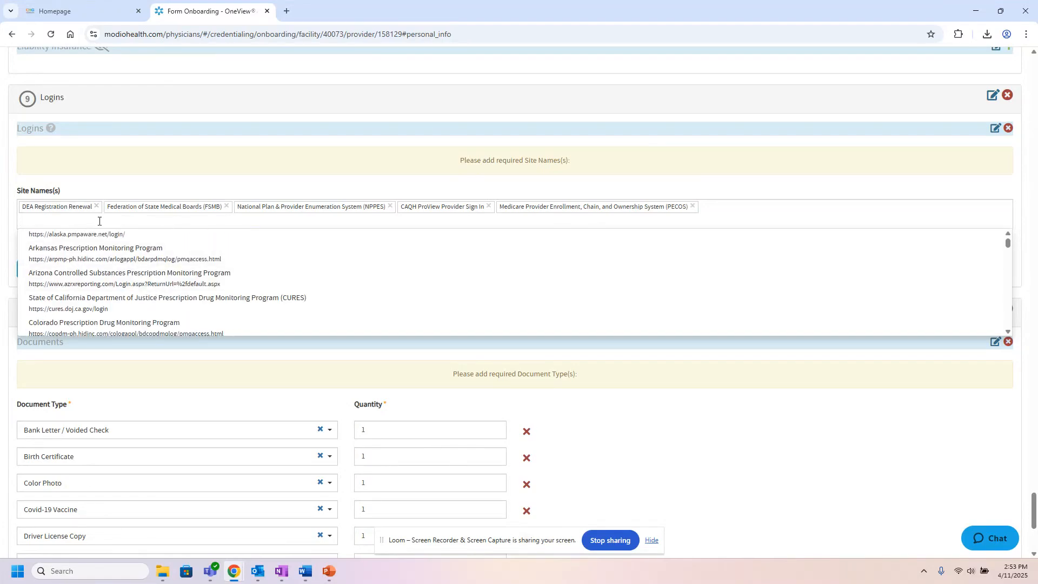
pyautogui.write('ca')
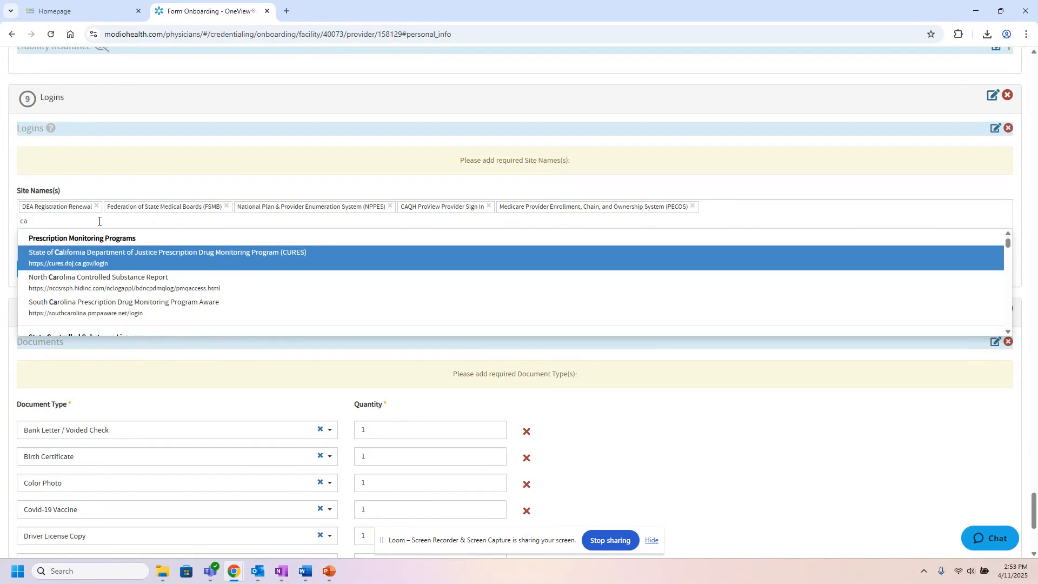
pyautogui.press('BackSpace')
pyautogui.press('BackSpace')
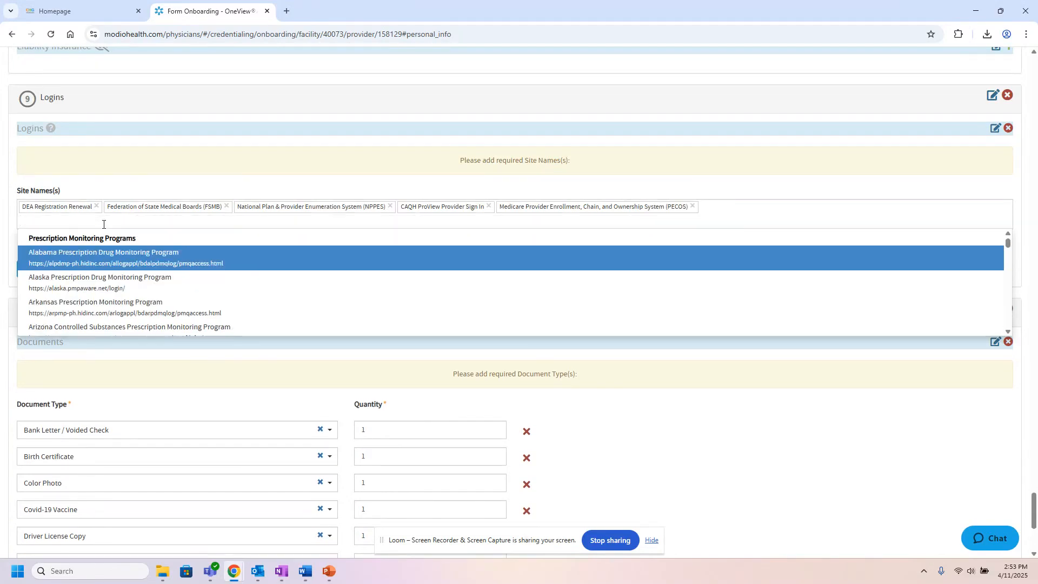
pyautogui.click(153, 188)
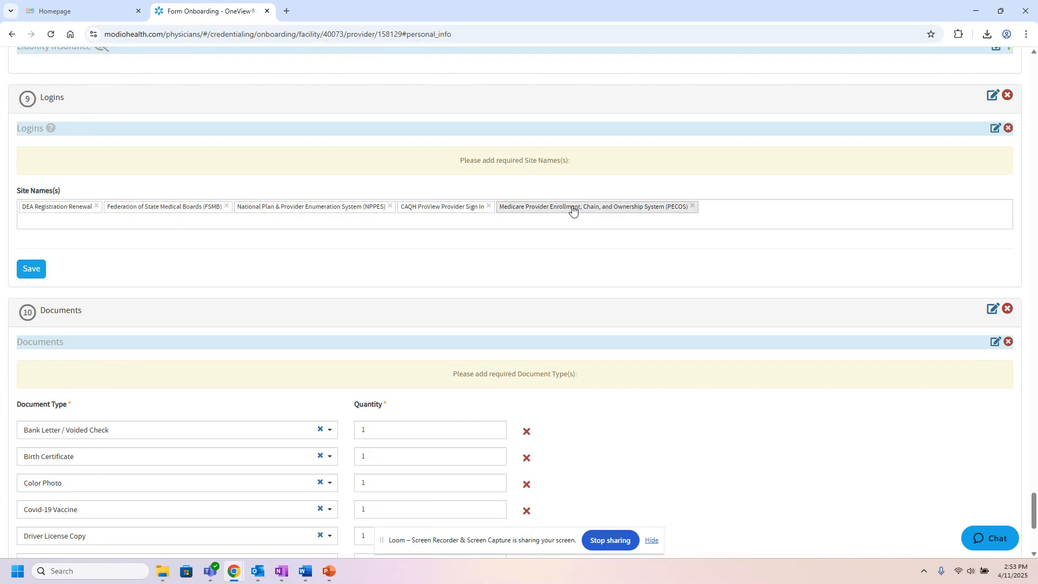
# - Add the Clearance document type to the required documents in the template's Documents section and save the section
pyautogui.scroll(-3, 869, 279)
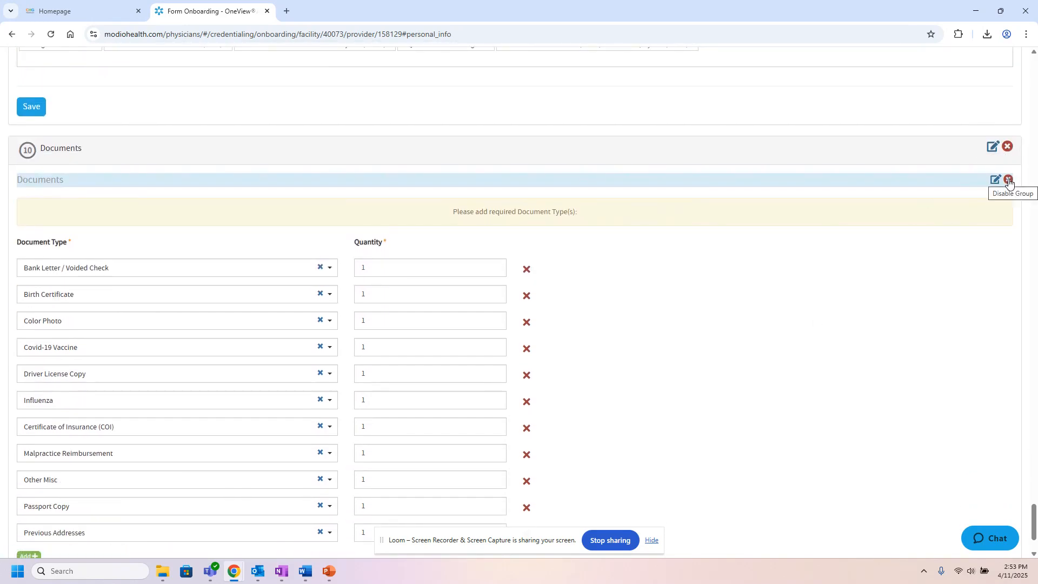
pyautogui.scroll(-2, 764, 313)
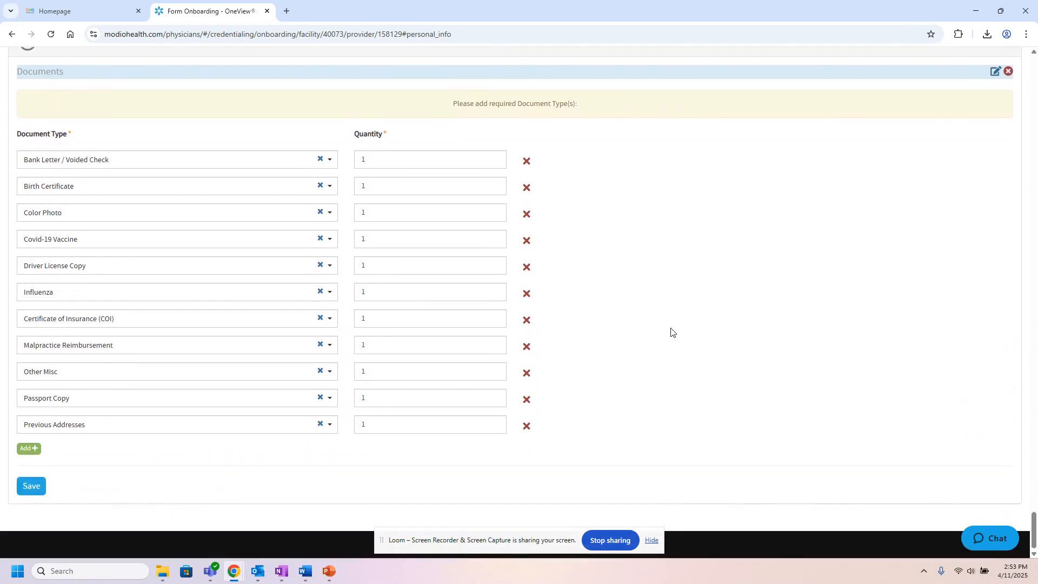
pyautogui.click(32, 448)
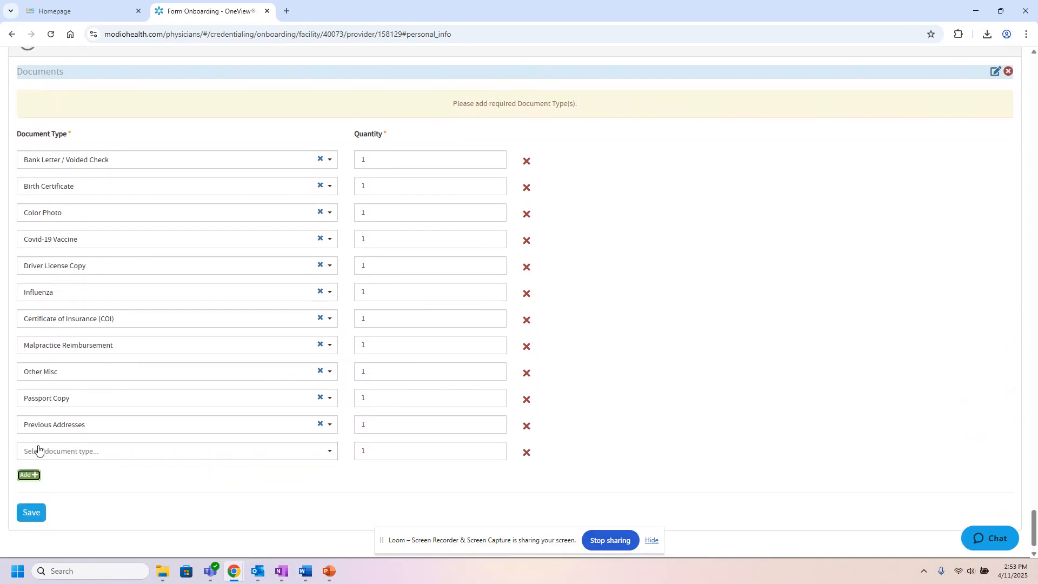
pyautogui.click(191, 454)
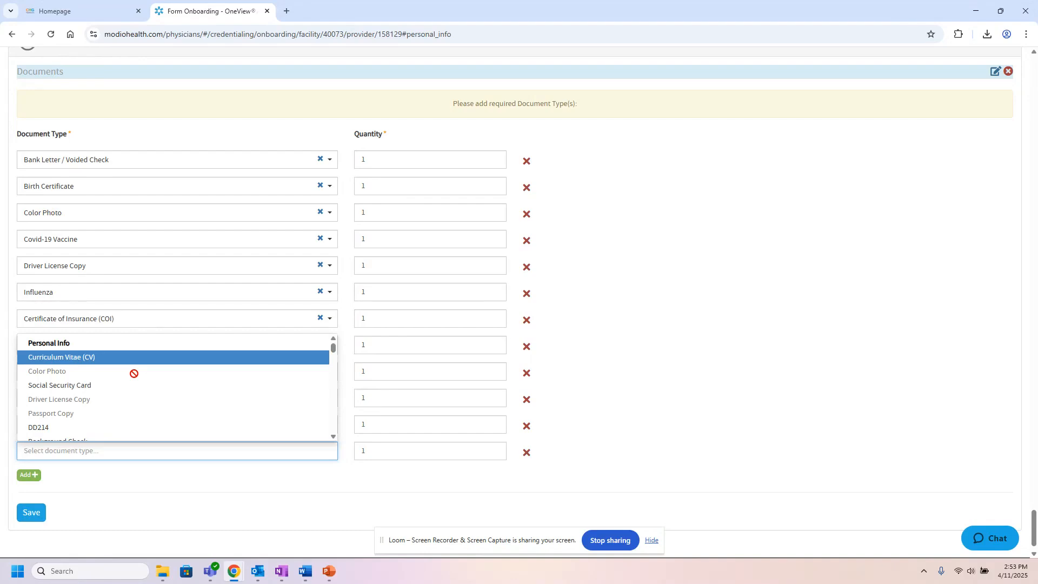
pyautogui.scroll(-5, 106, 412)
pyautogui.scroll(-4, 105, 415)
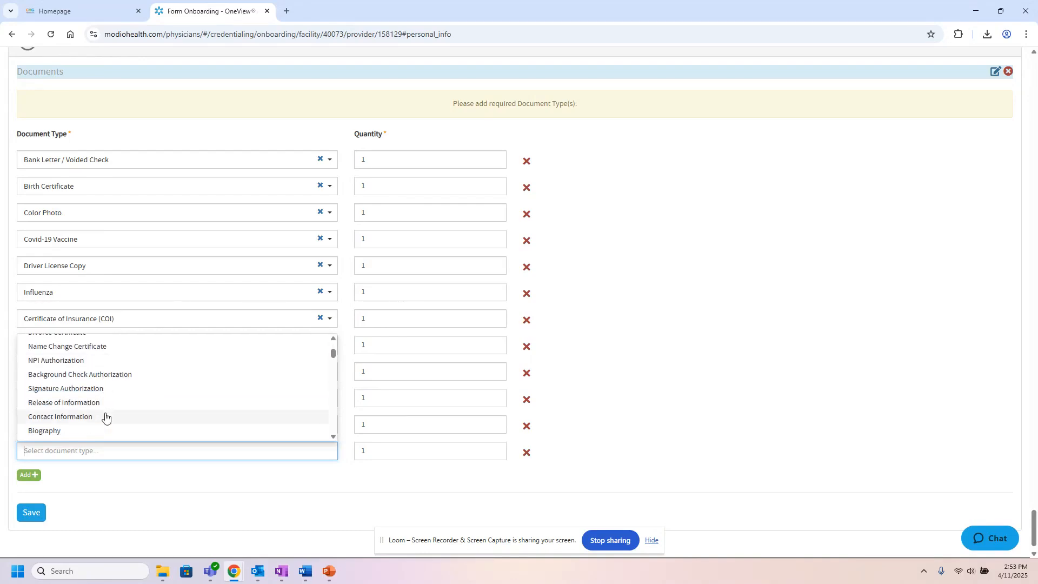
pyautogui.click(106, 417)
pyautogui.click(38, 518)
# - Switch from the Onboarding Viewer to the provider's Onboarding Editor form and collapse the Personal Information section
pyautogui.scroll(4, 923, 286)
pyautogui.scroll(20, 922, 286)
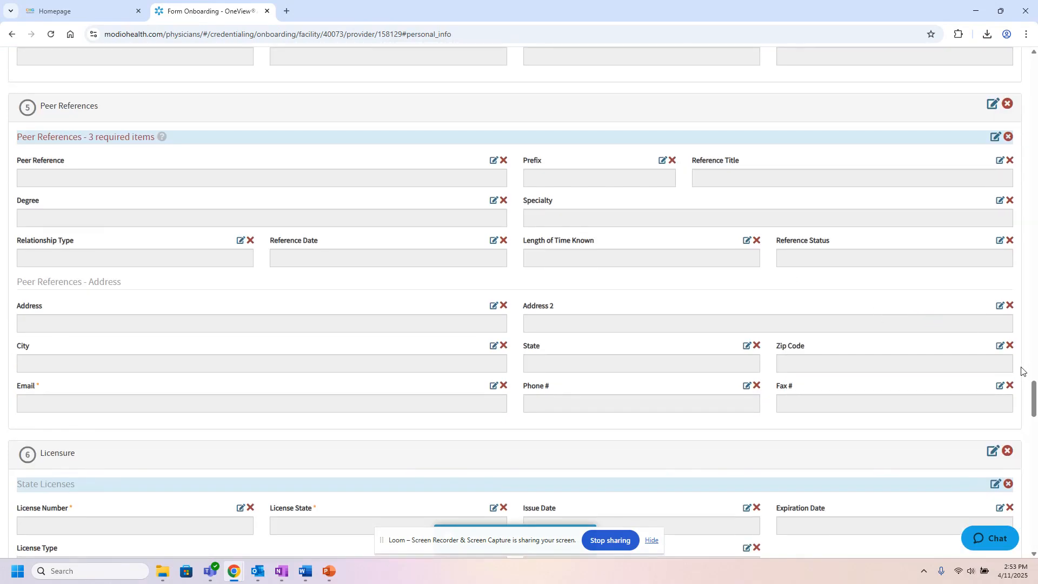
pyautogui.moveTo(1030, 403); pyautogui.dragTo(784, 149)
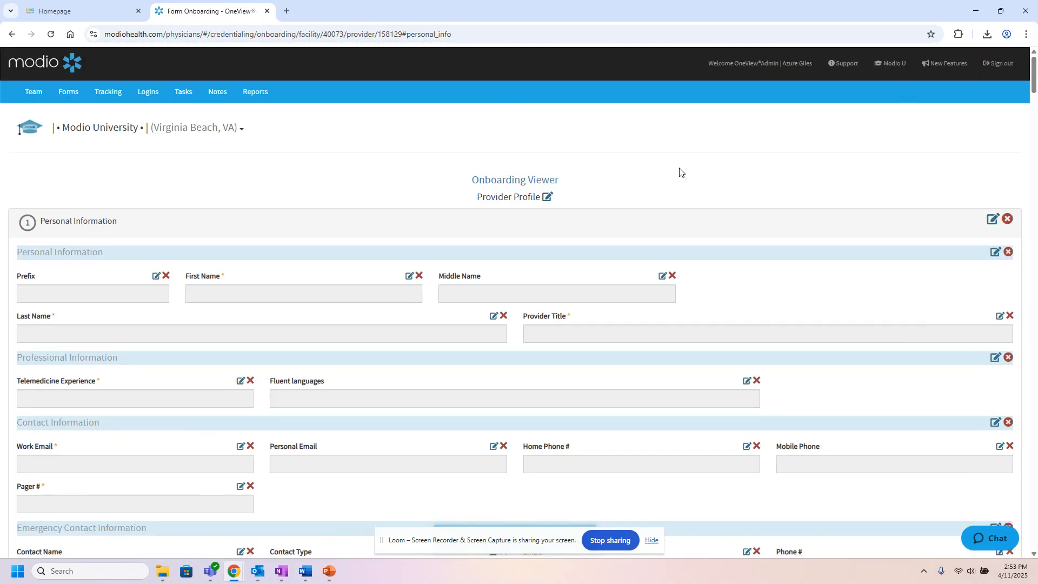
pyautogui.click(490, 181)
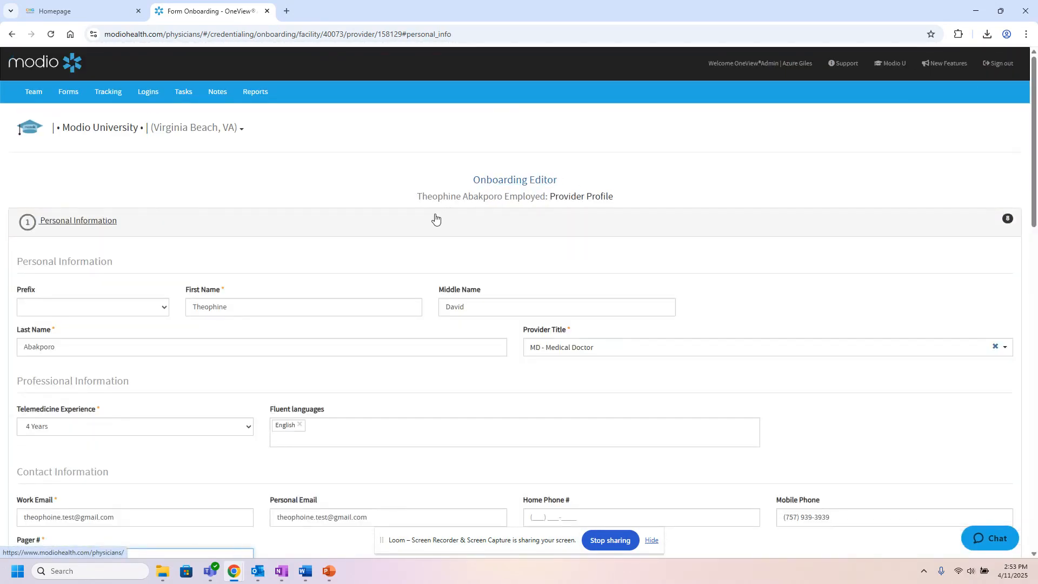
pyautogui.click(498, 234)
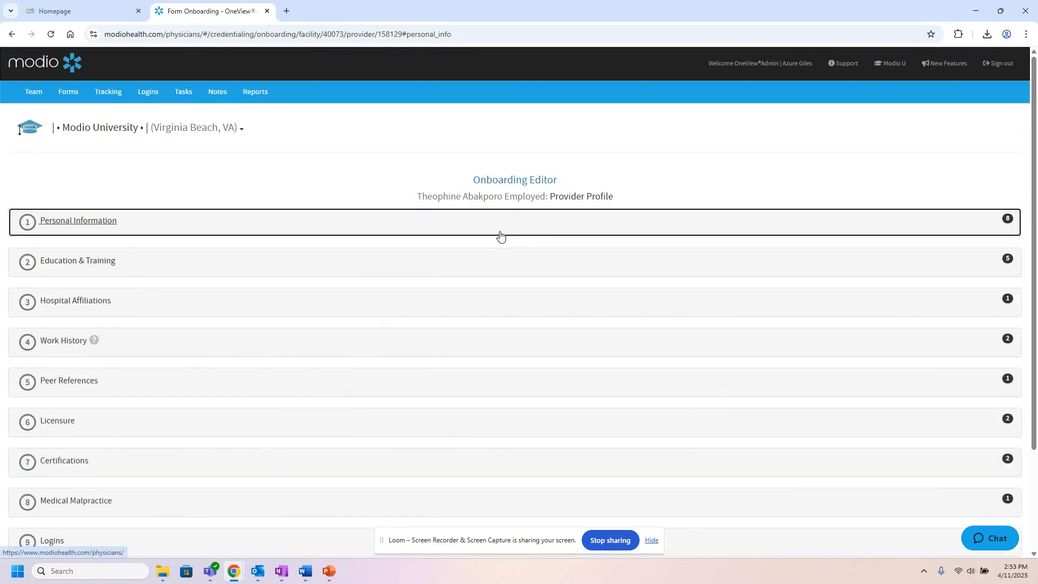
# - Expand Peer References in the provider's form, check the customized group description, and collapse the section
pyautogui.scroll(-1, 151, 373)
pyautogui.click(150, 336)
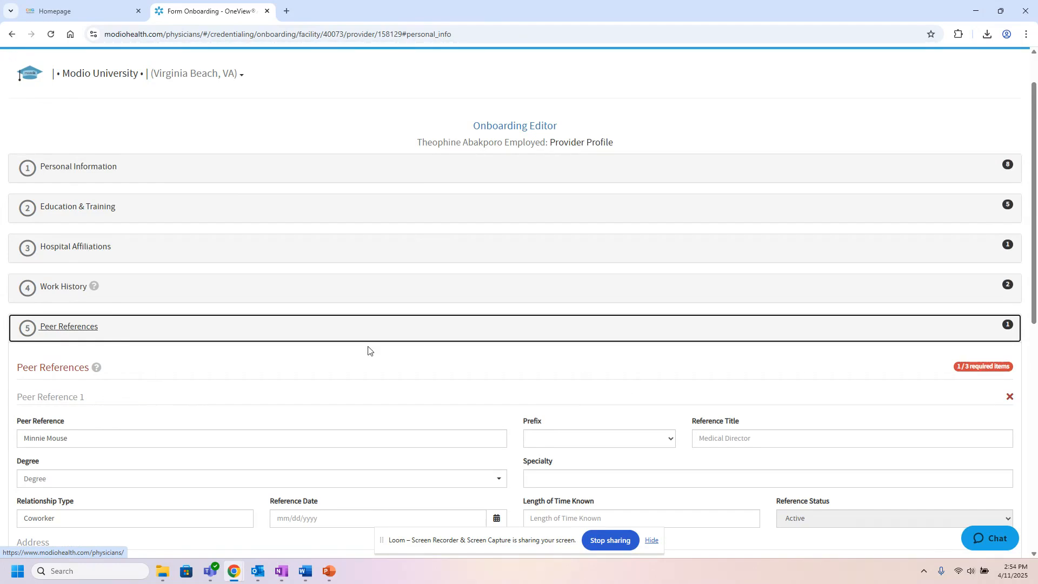
pyautogui.moveTo(97, 372)
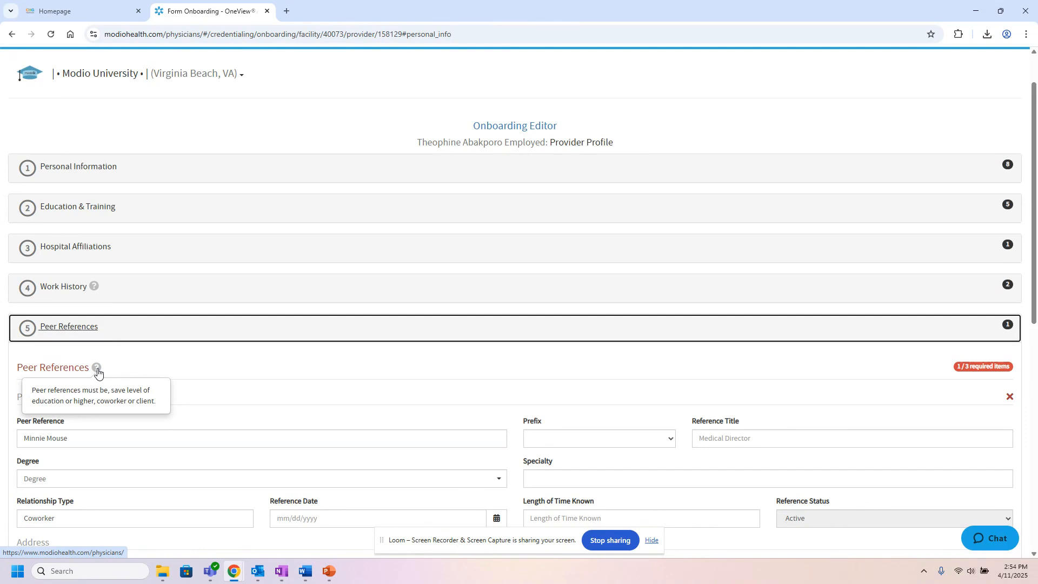
pyautogui.click(164, 336)
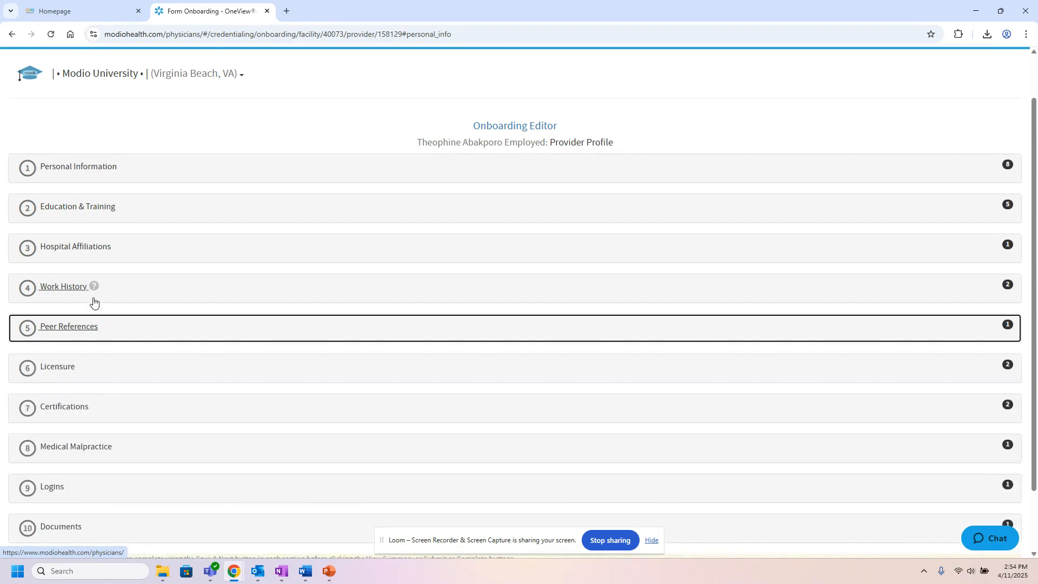
# - Check the Work History description and review the required site names with their username and password fields in Logins, closing Logins when done
pyautogui.moveTo(95, 291)
pyautogui.scroll(-2, 341, 357)
pyautogui.click(274, 422)
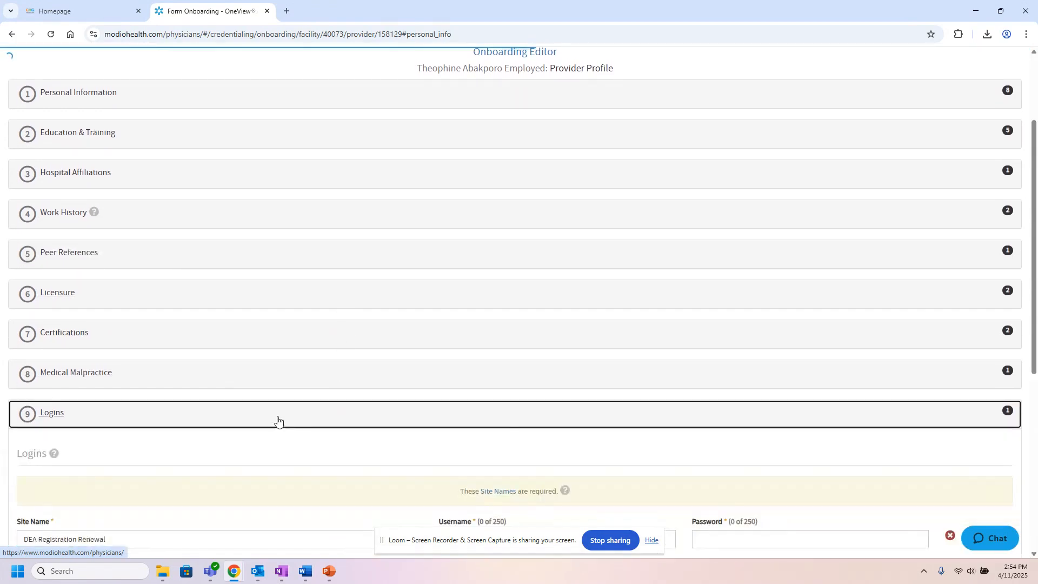
pyautogui.scroll(-5, 322, 398)
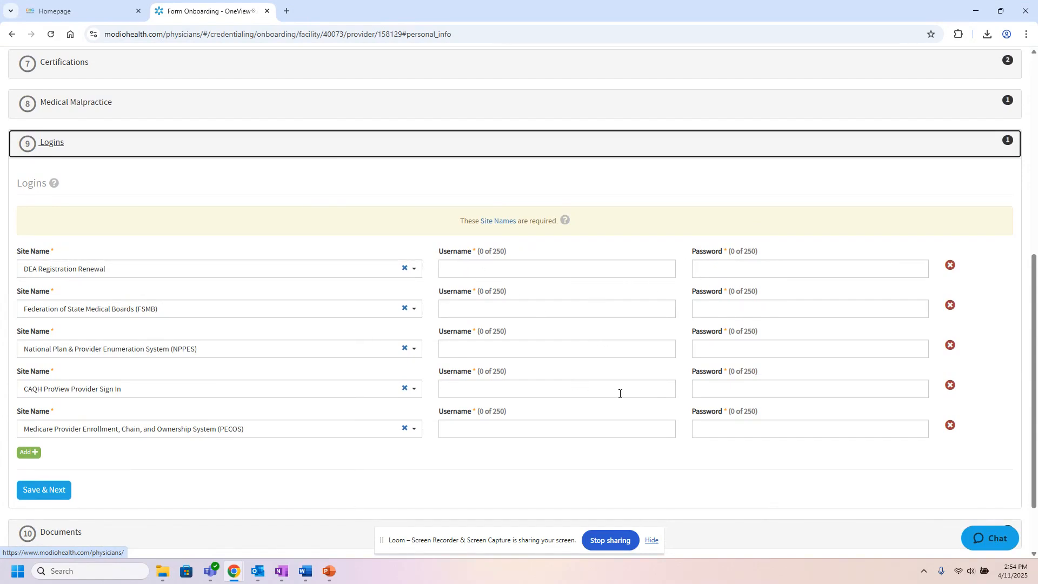
pyautogui.scroll(-1, 494, 459)
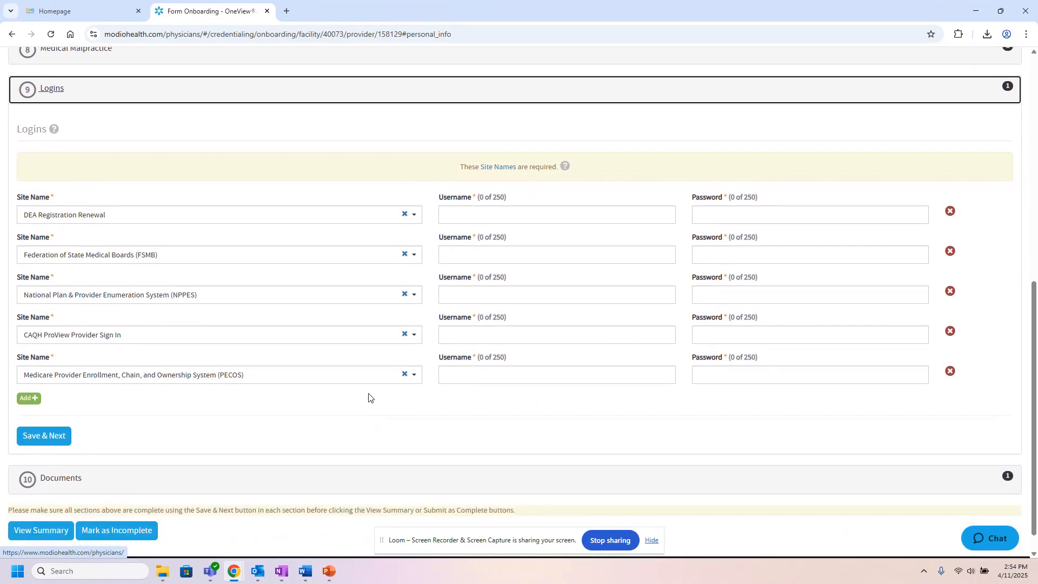
pyautogui.scroll(-1, 366, 389)
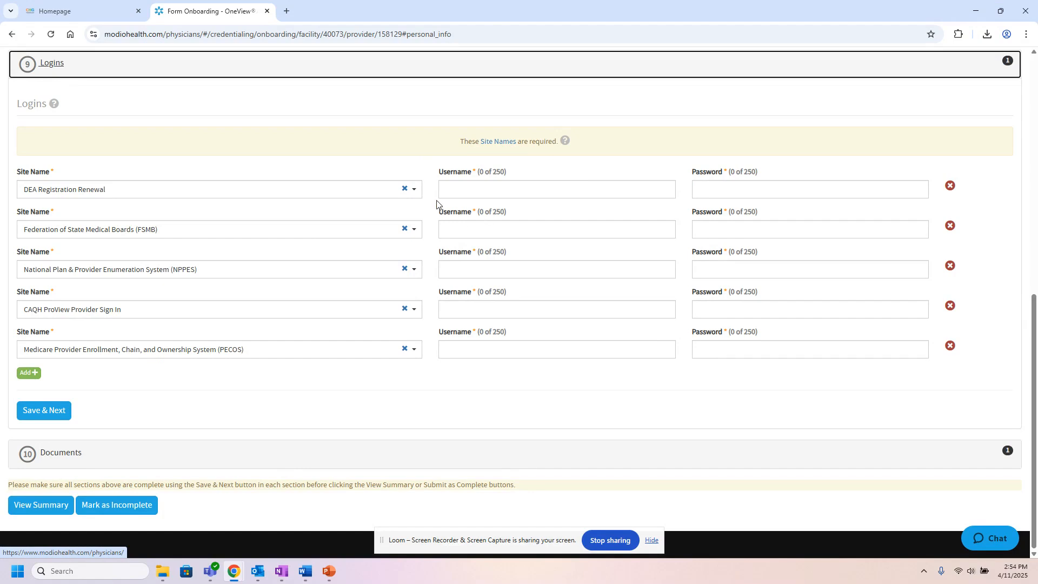
pyautogui.click(452, 67)
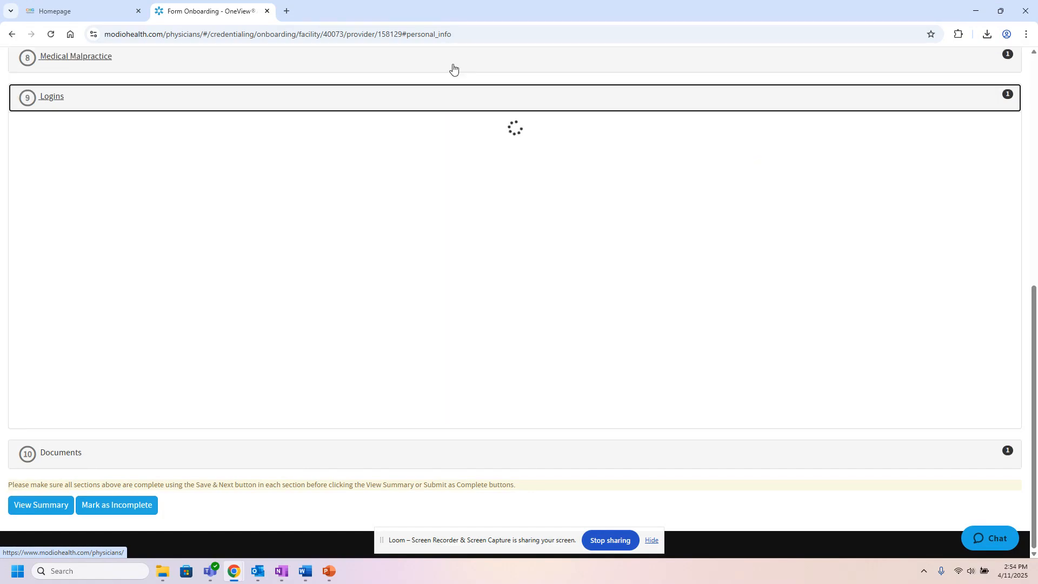
# - Expand the Documents section, examine the missing document types and the list of required types, and collapse the section
pyautogui.click(420, 453)
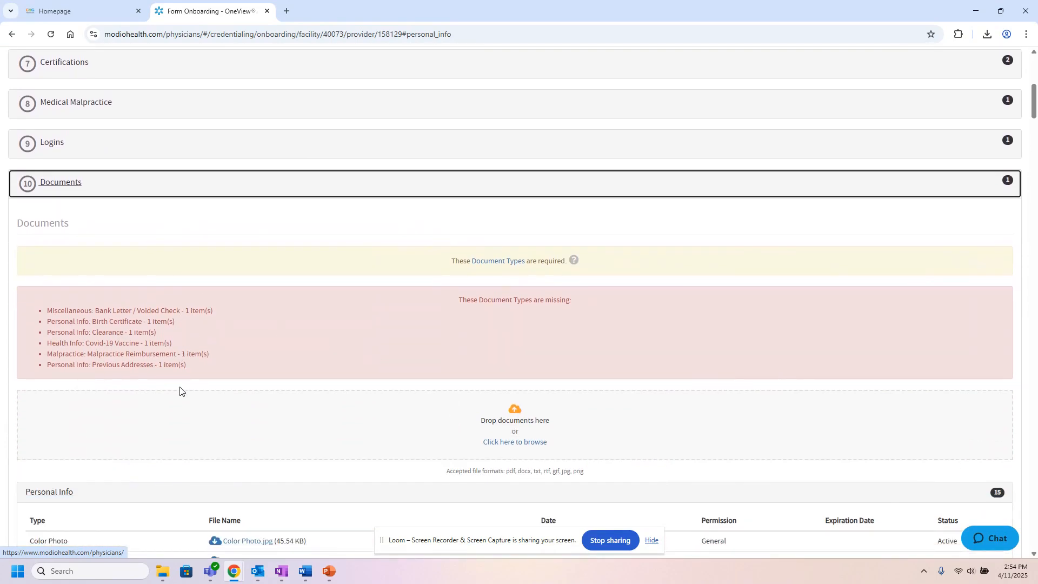
pyautogui.scroll(-1, 216, 395)
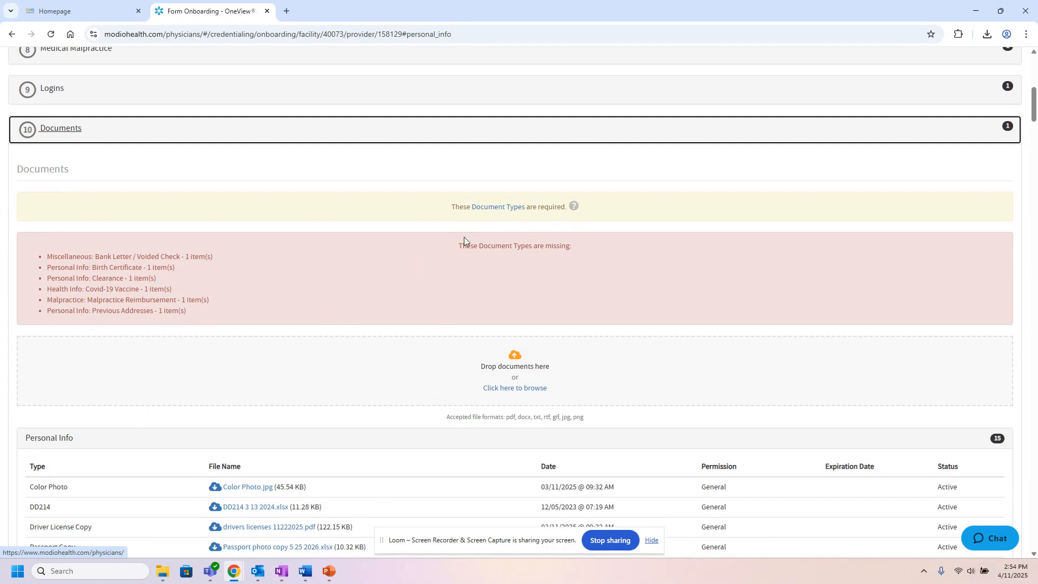
pyautogui.moveTo(483, 212)
pyautogui.click(358, 141)
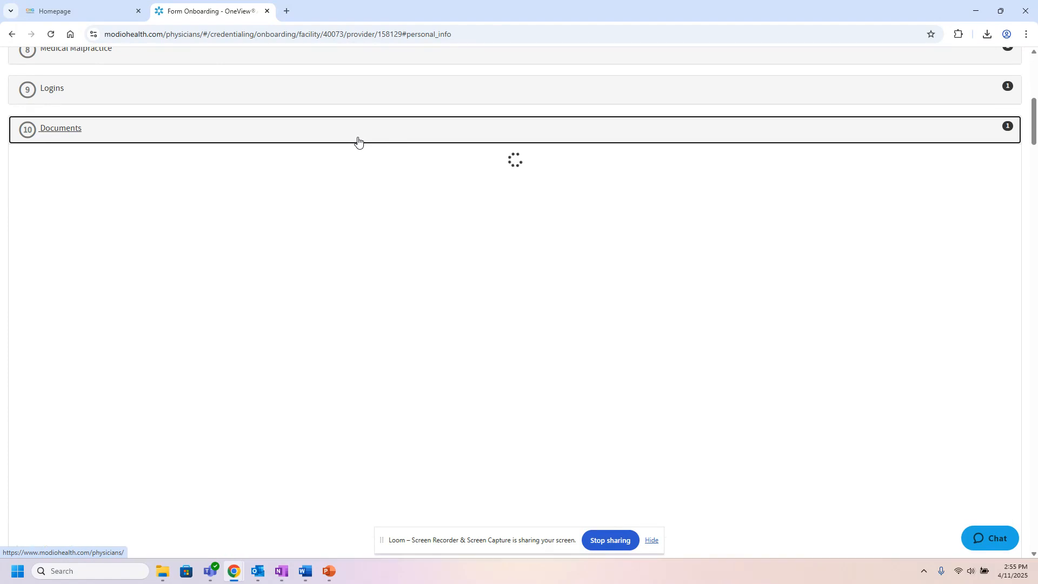
# - Leave the onboarding form for the Team page, go to the standard reports, and open the Providers report
pyautogui.scroll(2, 292, 232)
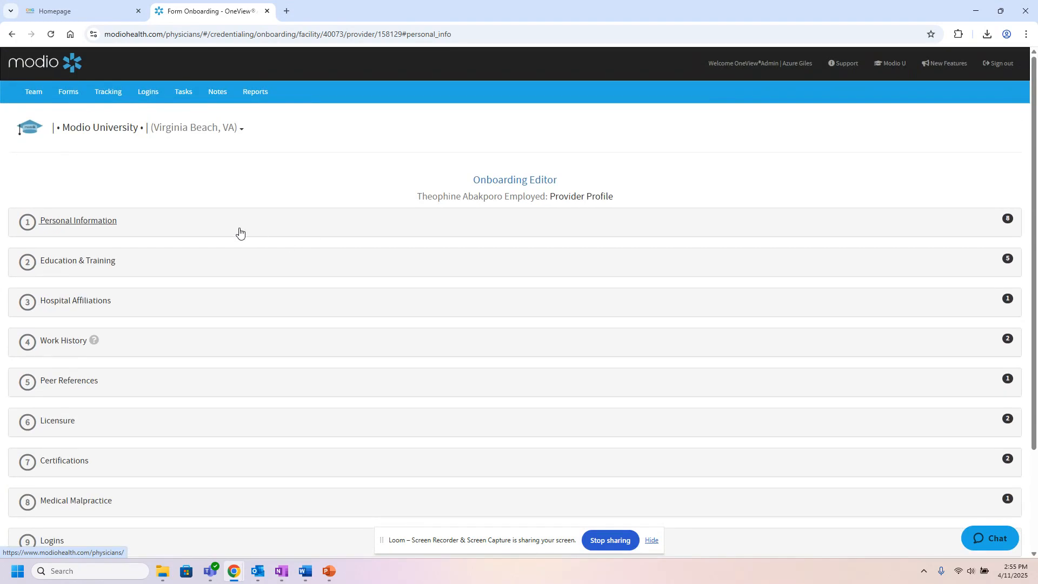
pyautogui.click(32, 93)
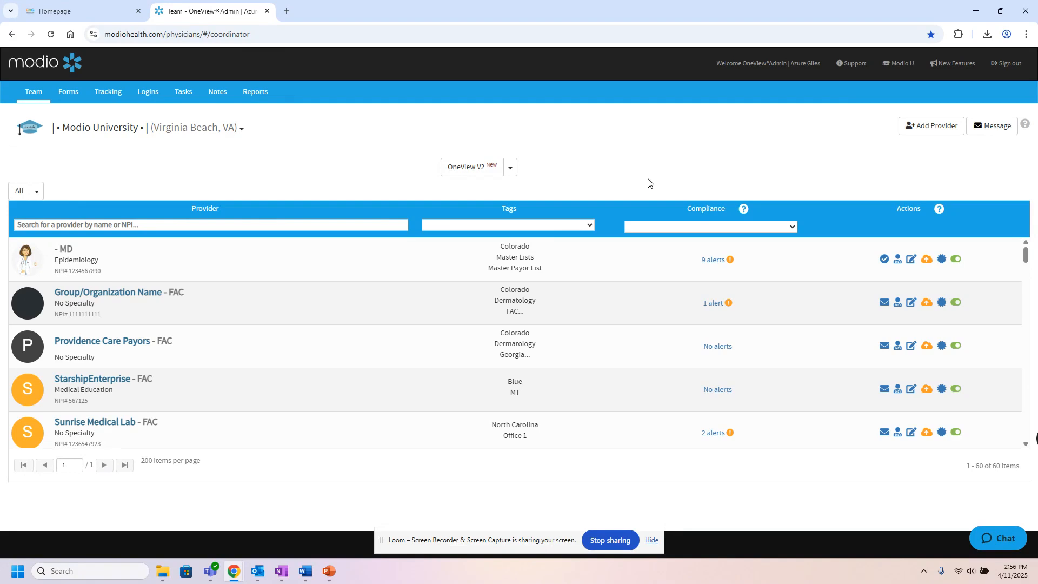
pyautogui.click(257, 96)
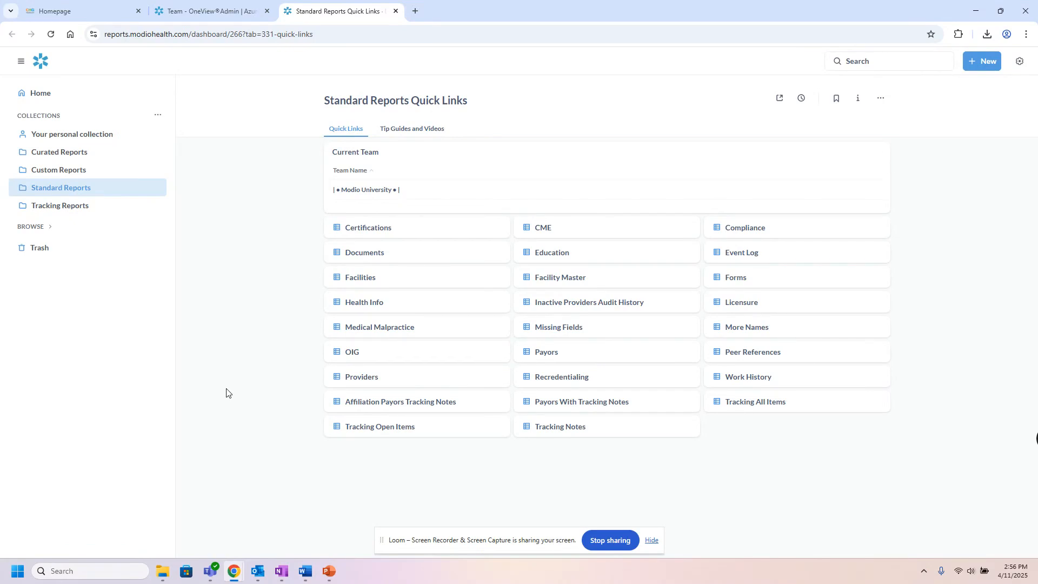
pyautogui.click(362, 380)
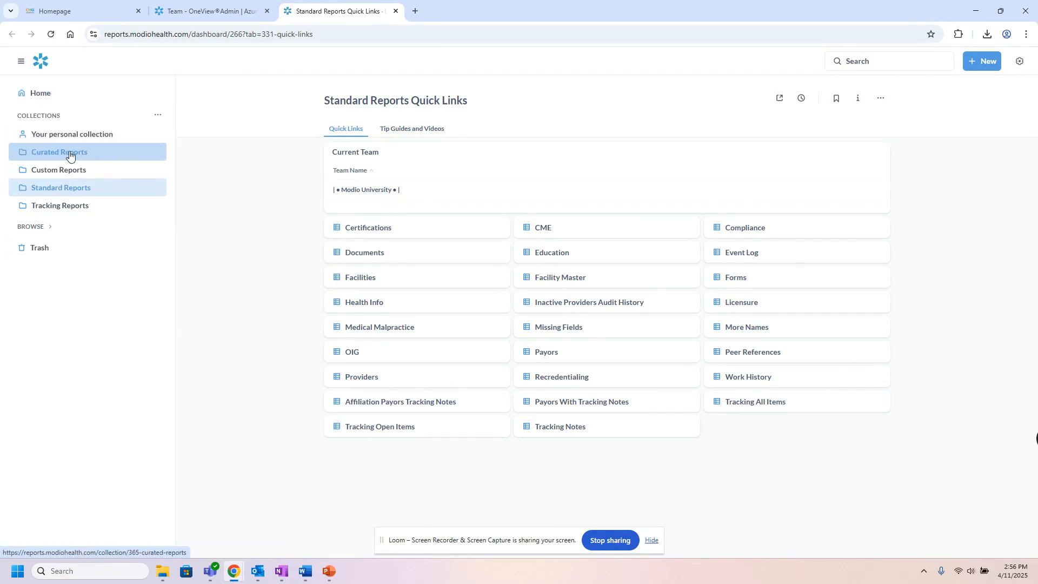
pyautogui.click(85, 187)
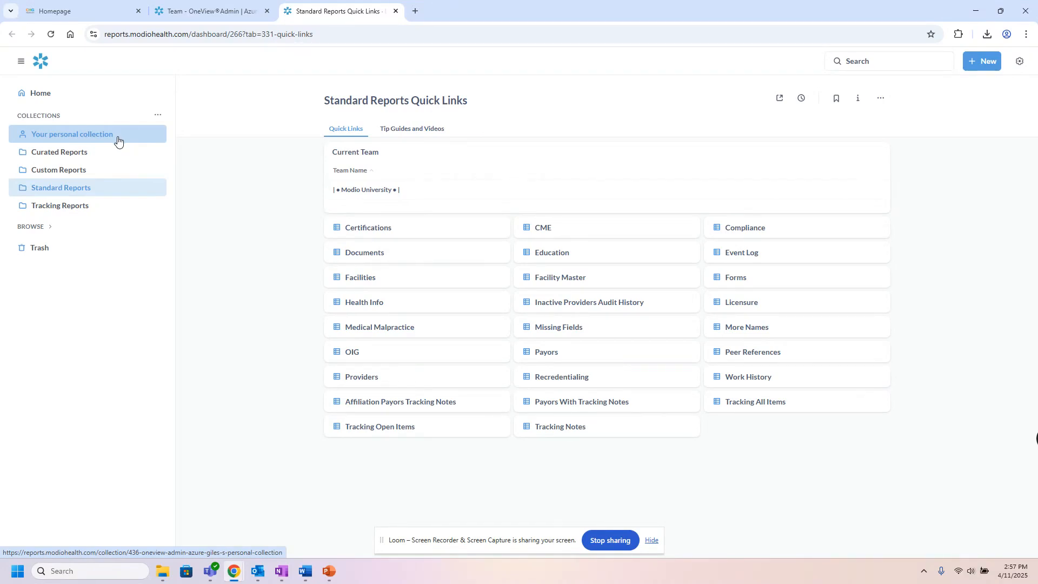
pyautogui.press('ctrl')
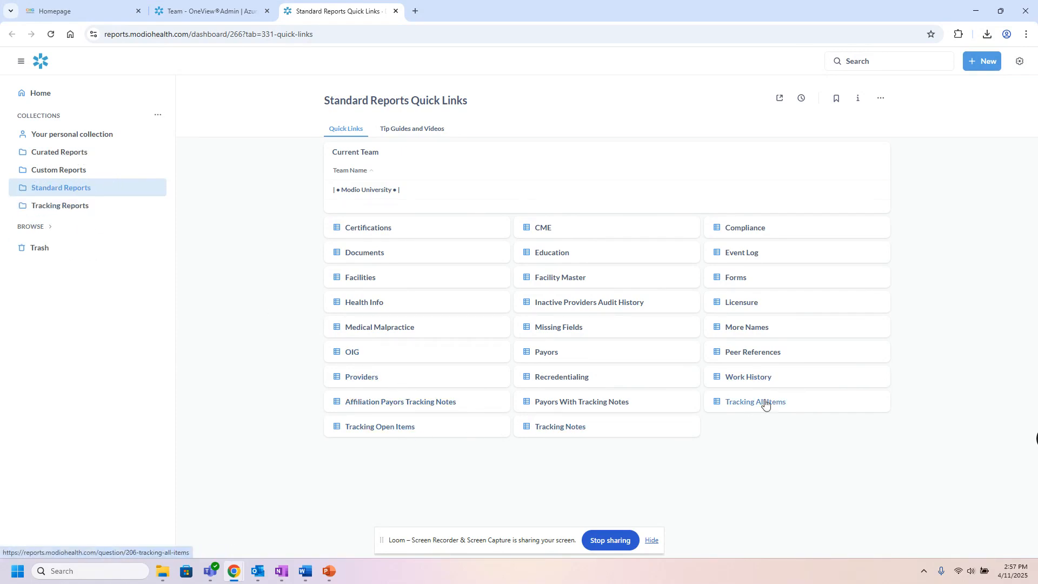
pyautogui.click(366, 378)
pyautogui.click(366, 378)
pyautogui.click(366, 378)
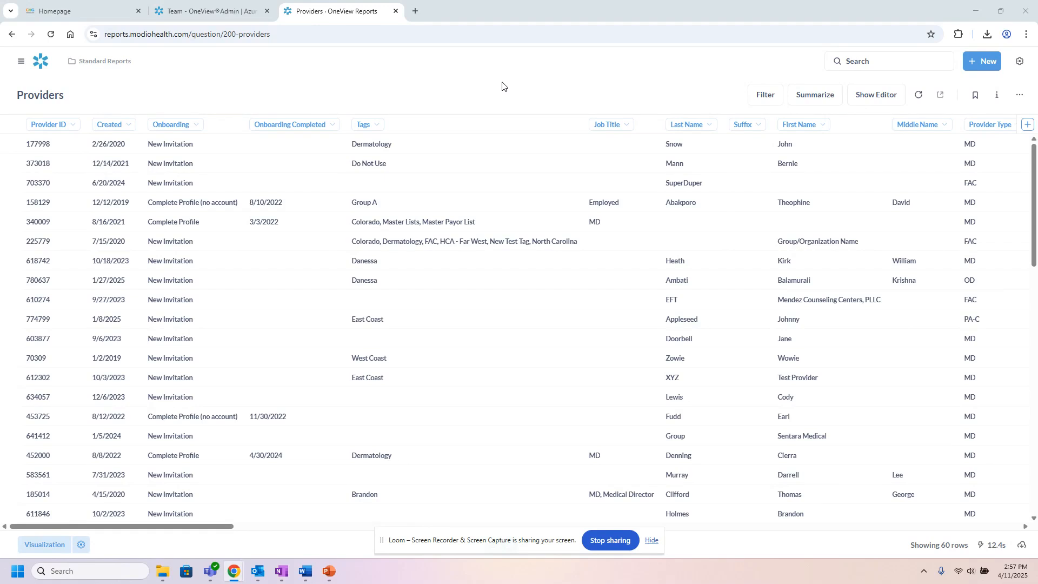
# - Move the Last Name, Middle Name and First Name columns, in that order, to directly after Onboarding Completed in the Providers report
pyautogui.click(171, 127)
pyautogui.moveTo(697, 127)
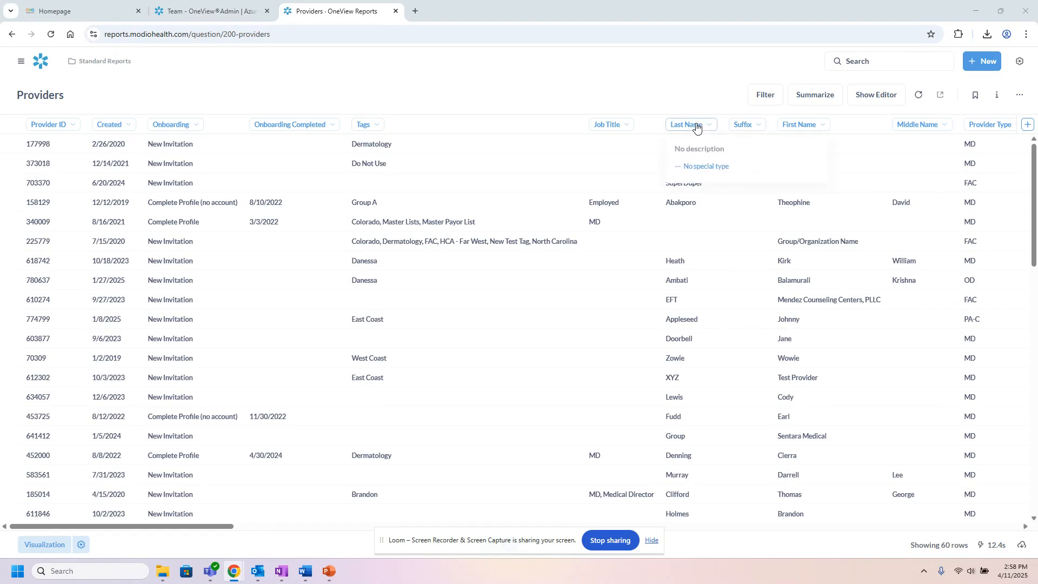
pyautogui.moveTo(697, 125); pyautogui.dragTo(363, 125)
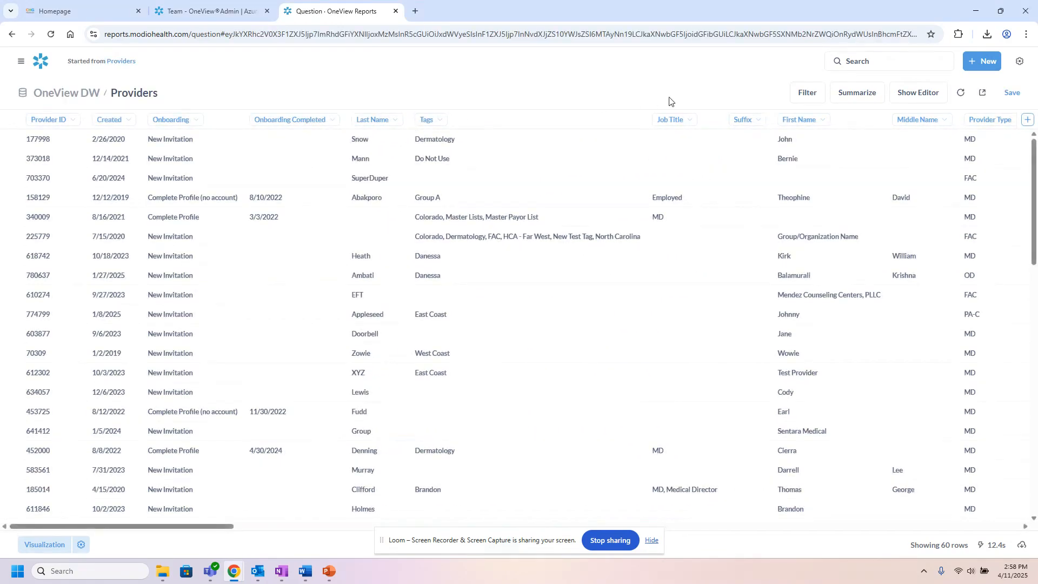
pyautogui.moveTo(798, 124); pyautogui.dragTo(420, 120)
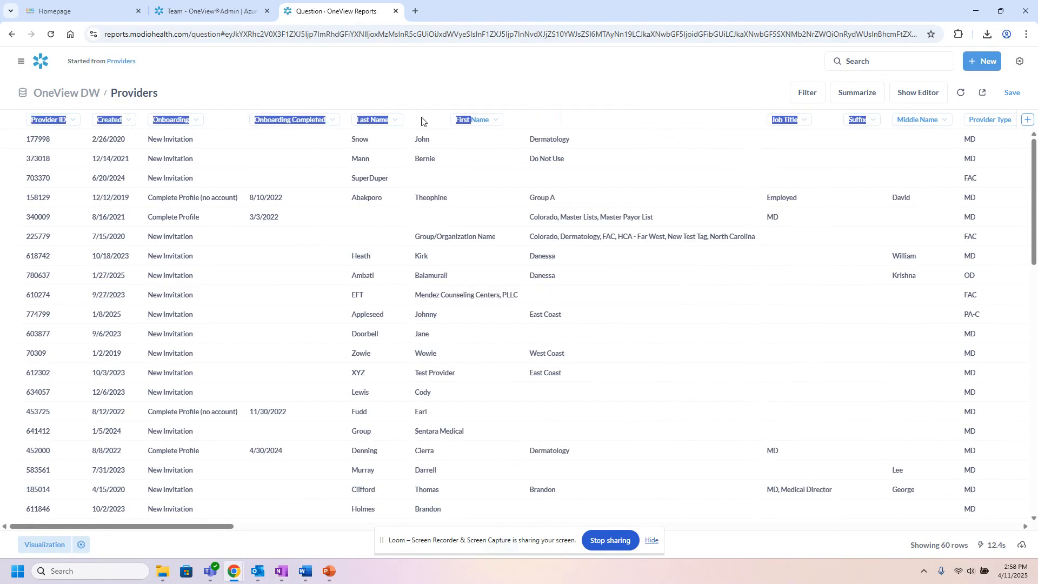
pyautogui.click(915, 120)
pyautogui.moveTo(915, 120); pyautogui.dragTo(440, 123)
pyautogui.click(447, 124)
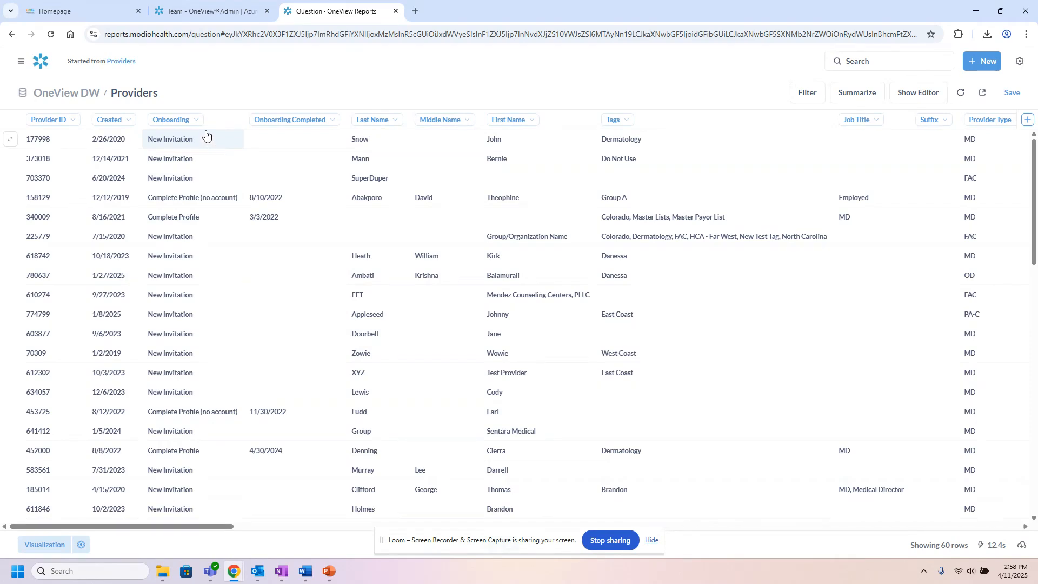
# - Hide the Tags column in the Providers report
pyautogui.moveTo(303, 124)
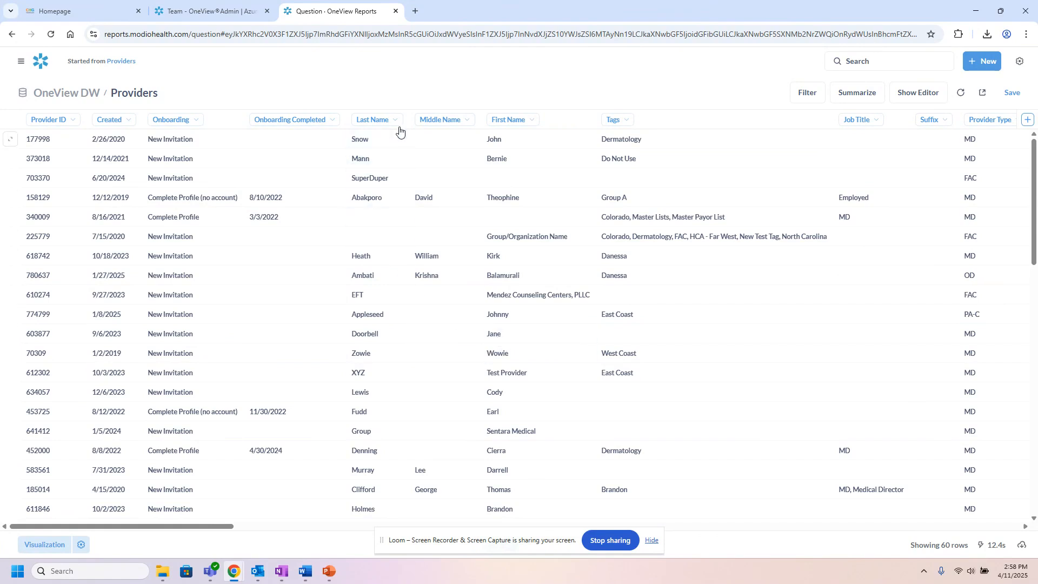
pyautogui.moveTo(452, 124)
pyautogui.moveTo(626, 123)
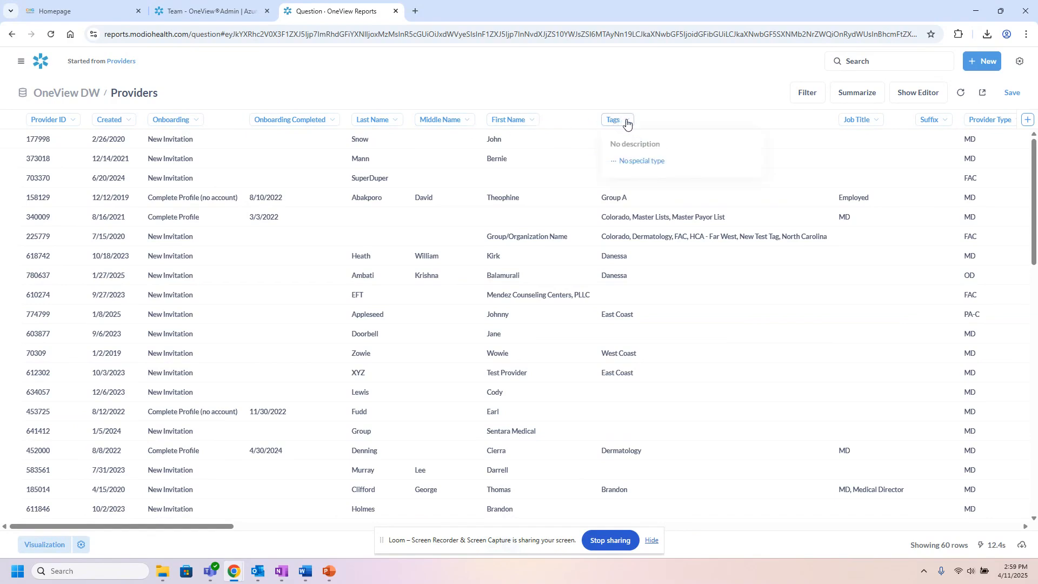
pyautogui.click(627, 121)
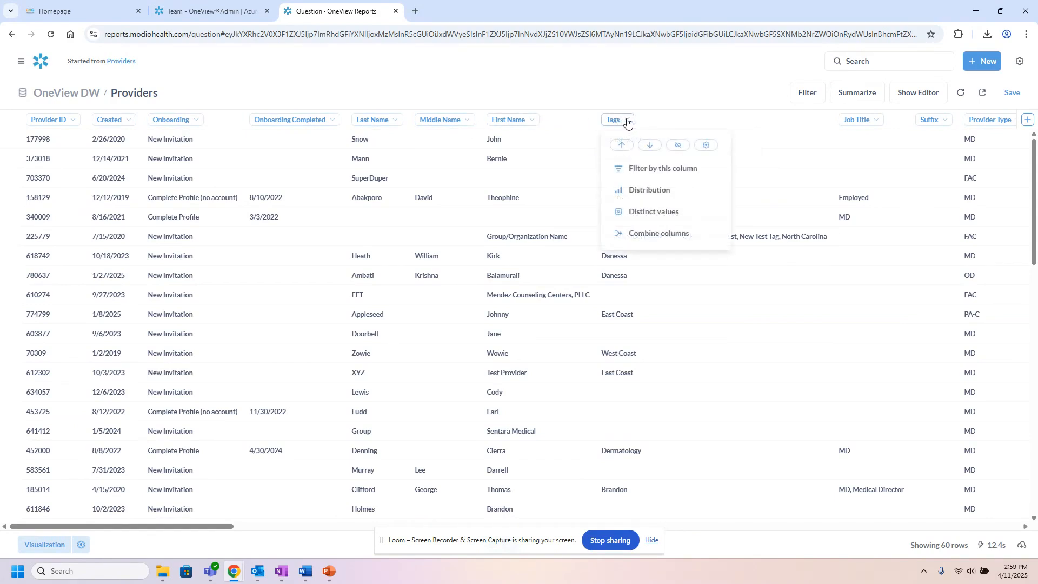
pyautogui.click(678, 146)
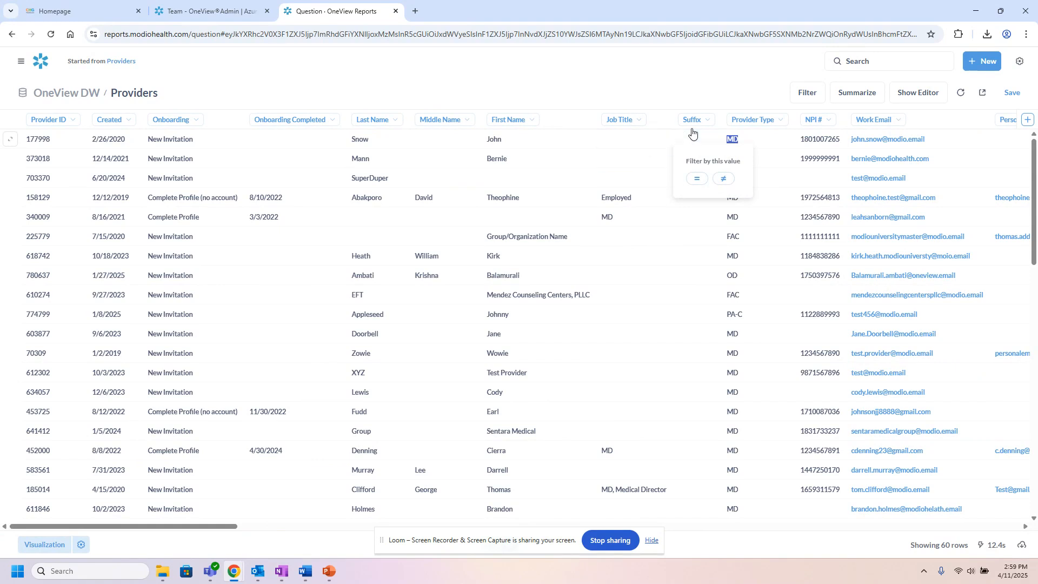
# - Hide the Suffix column in the Providers report
pyautogui.click(713, 120)
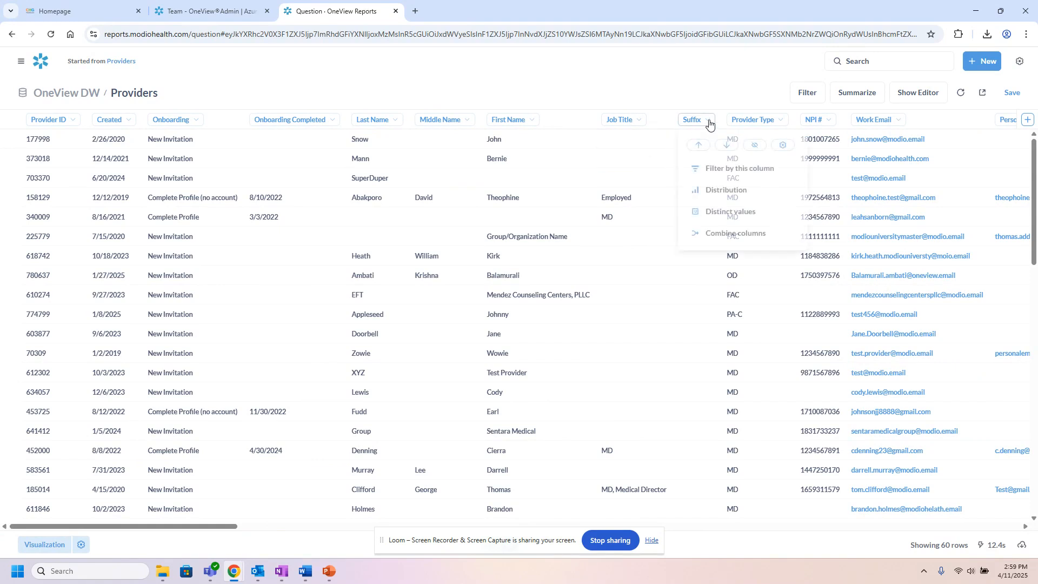
pyautogui.click(755, 152)
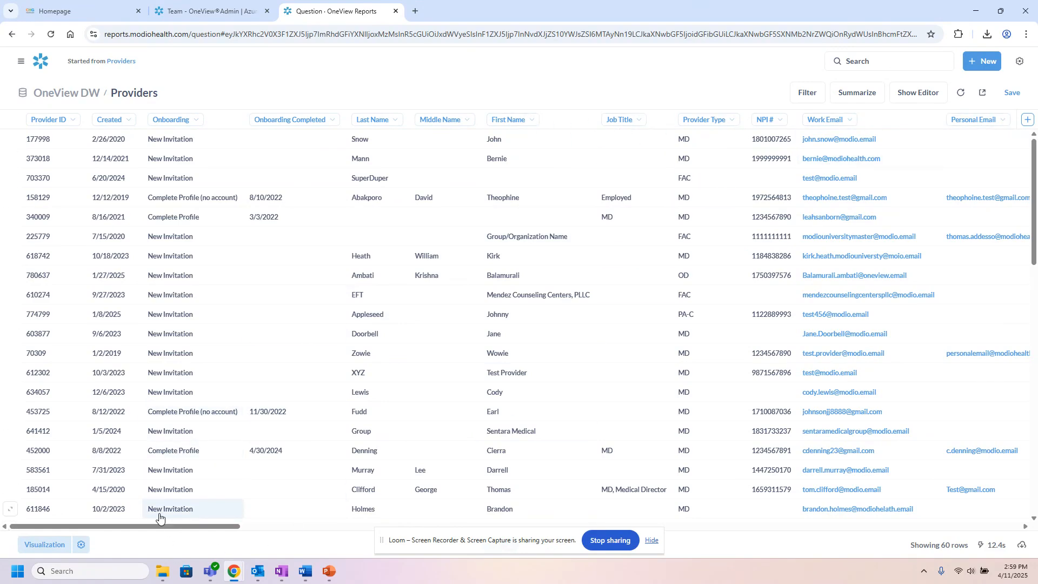
pyautogui.moveTo(173, 527)
pyautogui.mouseDown()
pyautogui.moveTo(549, 535)
pyautogui.moveTo(274, 542)
pyautogui.moveTo(165, 531)
pyautogui.mouseUp()
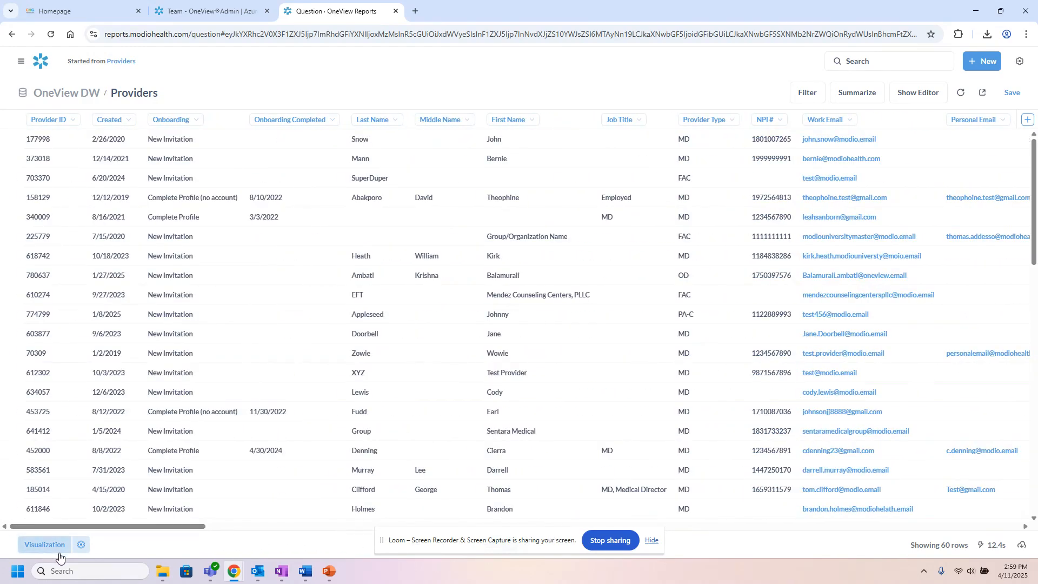
# - Open the table's column settings and move First Name to directly after Last Name, ahead of Middle Name
pyautogui.click(81, 547)
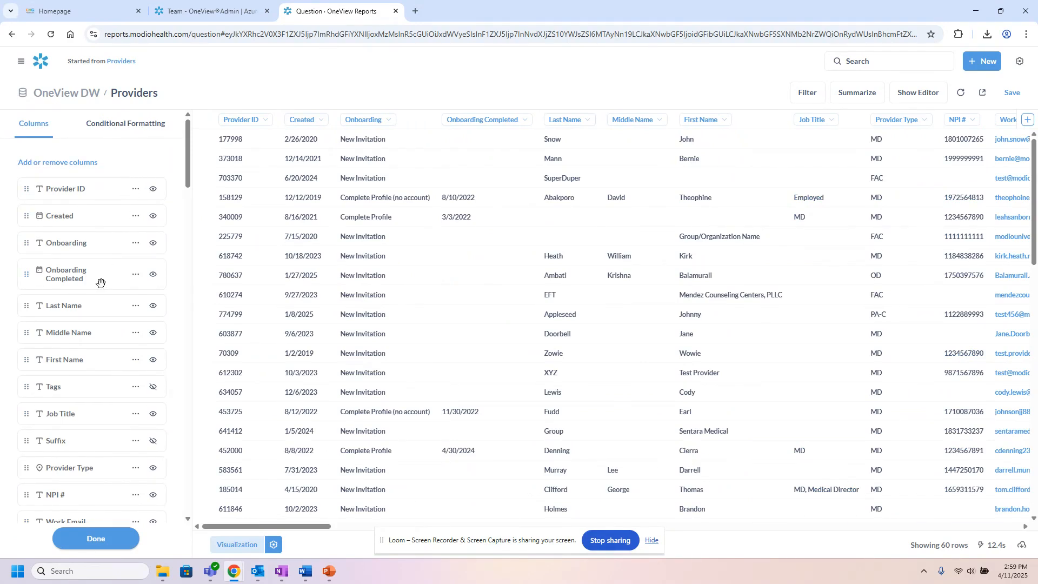
pyautogui.scroll(-3, 90, 414)
pyautogui.scroll(-2, 88, 416)
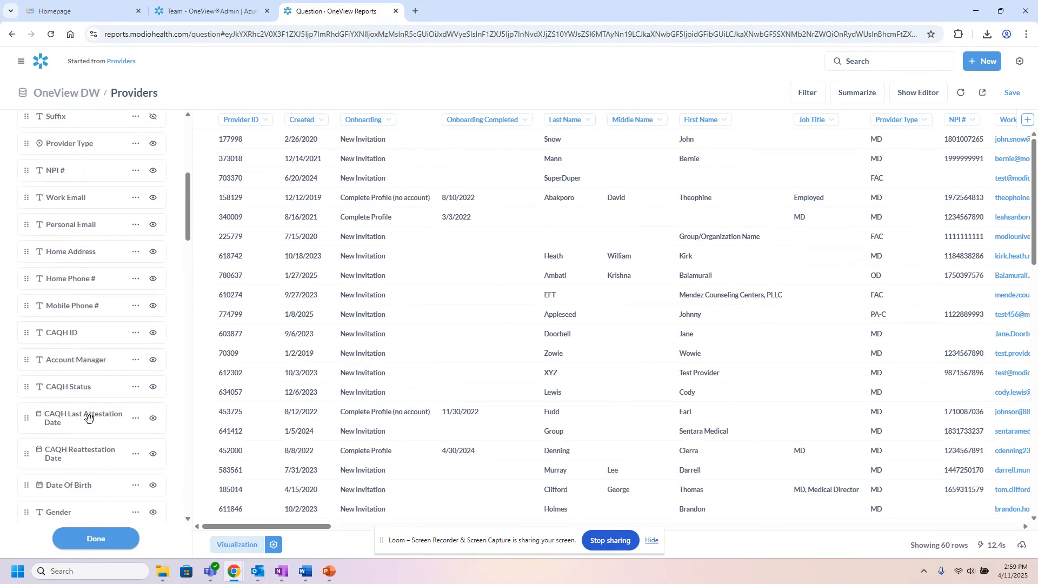
pyautogui.scroll(5, 88, 416)
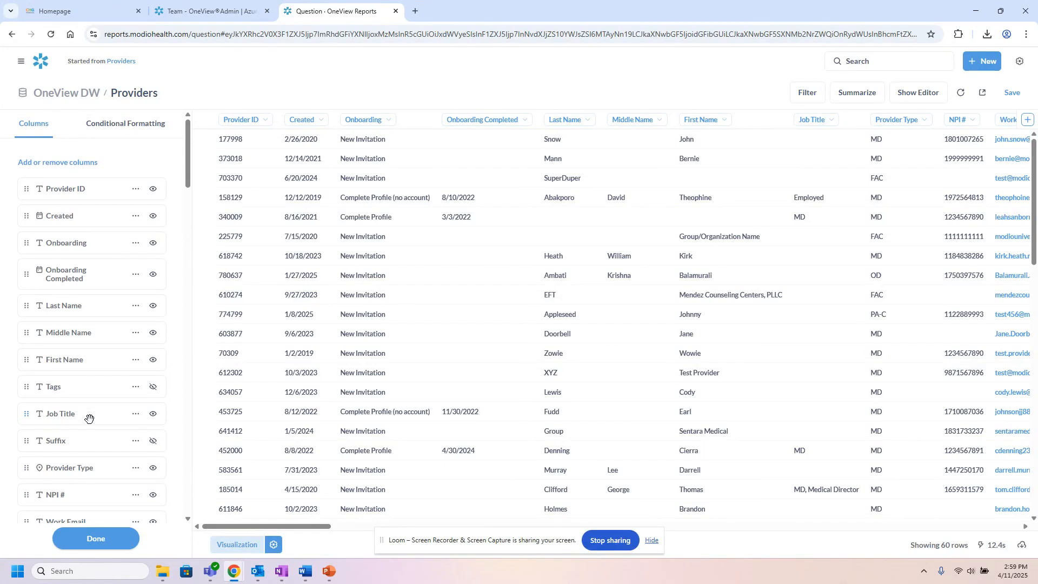
pyautogui.scroll(-1, 70, 492)
pyautogui.scroll(-4, 70, 492)
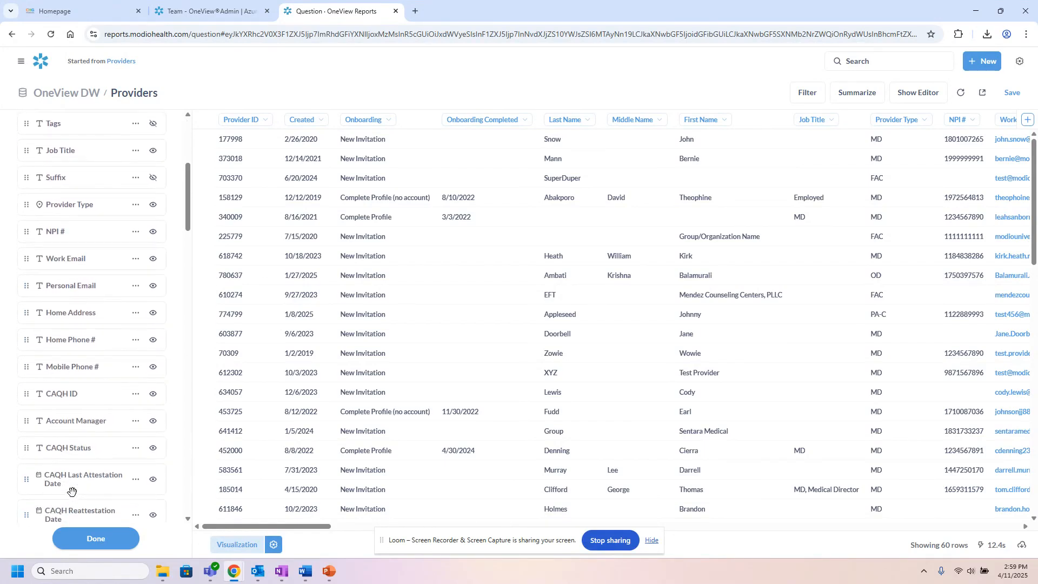
pyautogui.scroll(5, 75, 331)
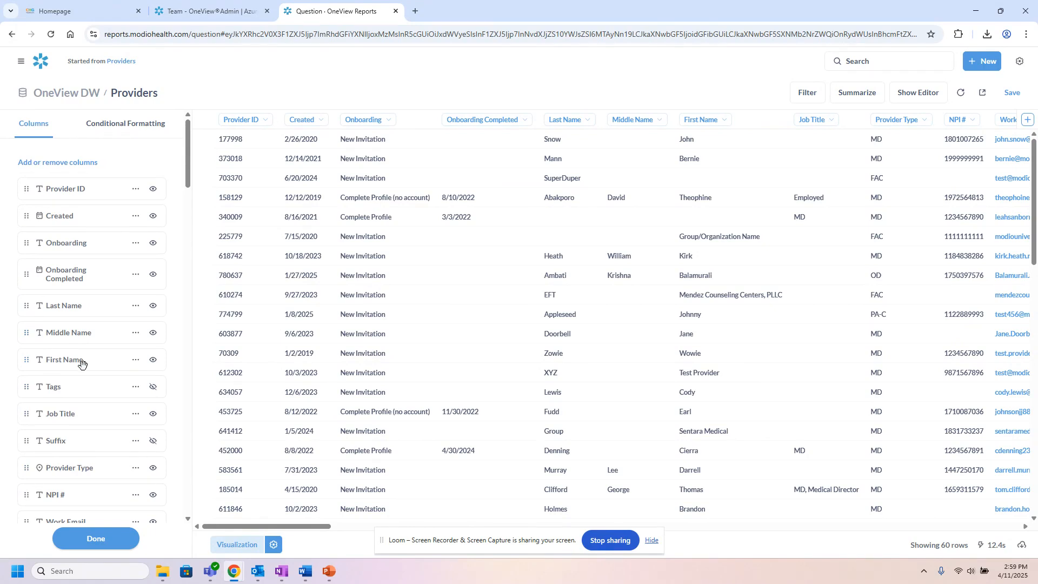
pyautogui.moveTo(81, 362); pyautogui.dragTo(86, 333)
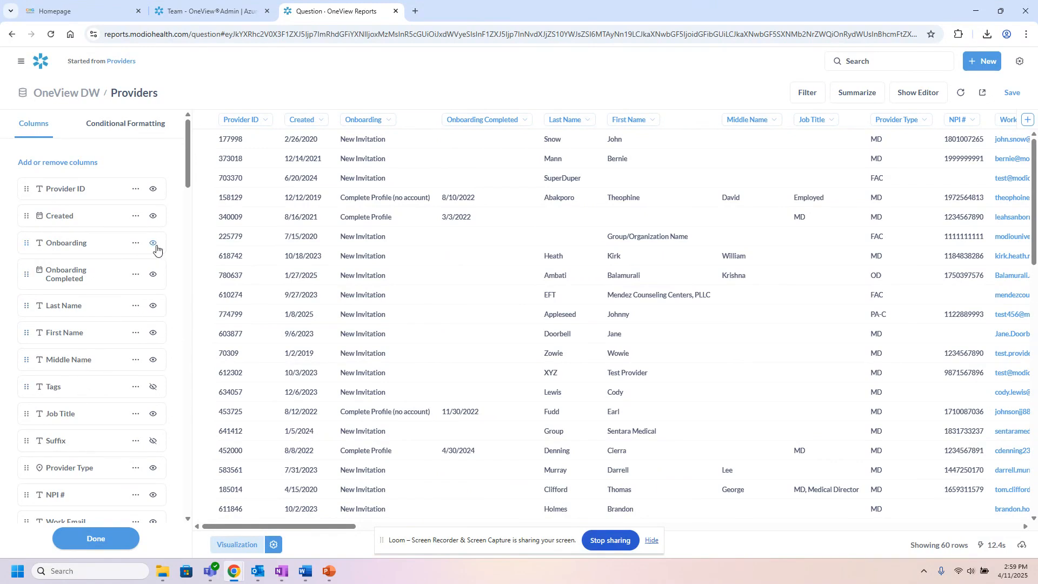
# - Hide Residency End Date and the institution name, start date and end date columns for both Fellowship and Internship
pyautogui.scroll(-1, 132, 462)
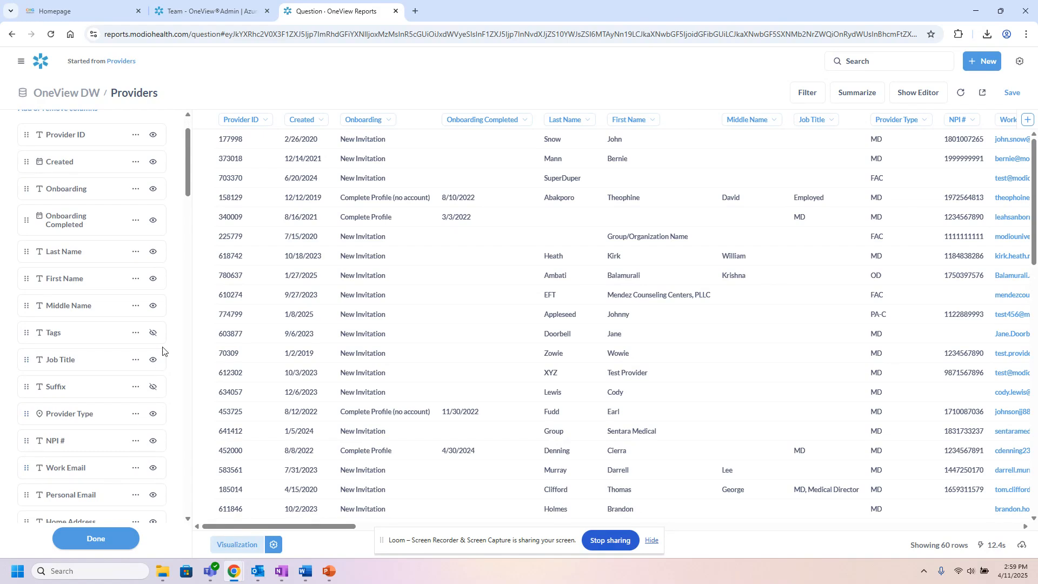
pyautogui.scroll(-1, 141, 443)
pyautogui.scroll(-6, 141, 446)
pyautogui.scroll(-9, 141, 447)
pyautogui.scroll(-7, 141, 448)
pyautogui.scroll(-1, 141, 446)
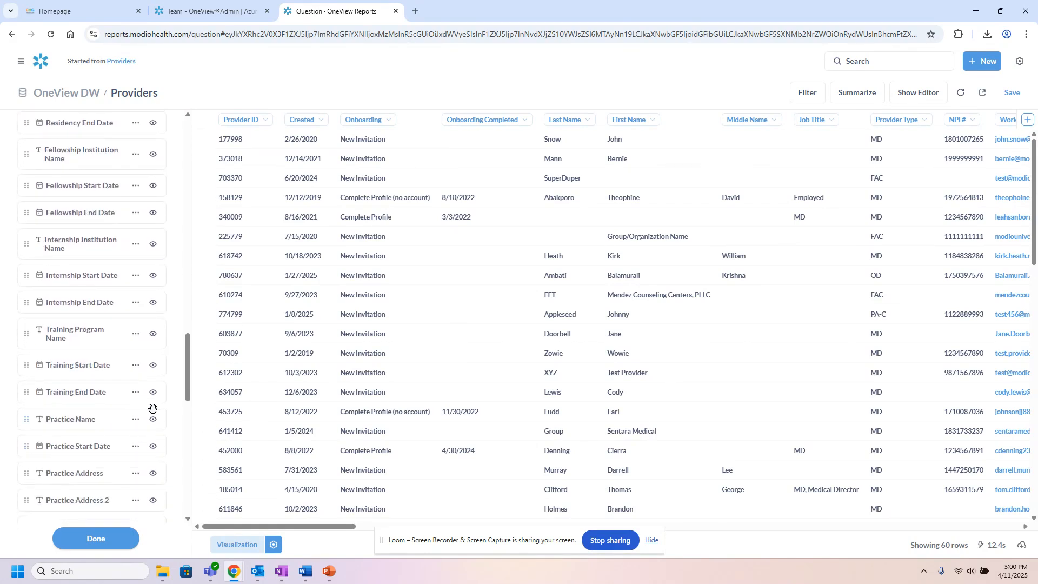
pyautogui.click(153, 304)
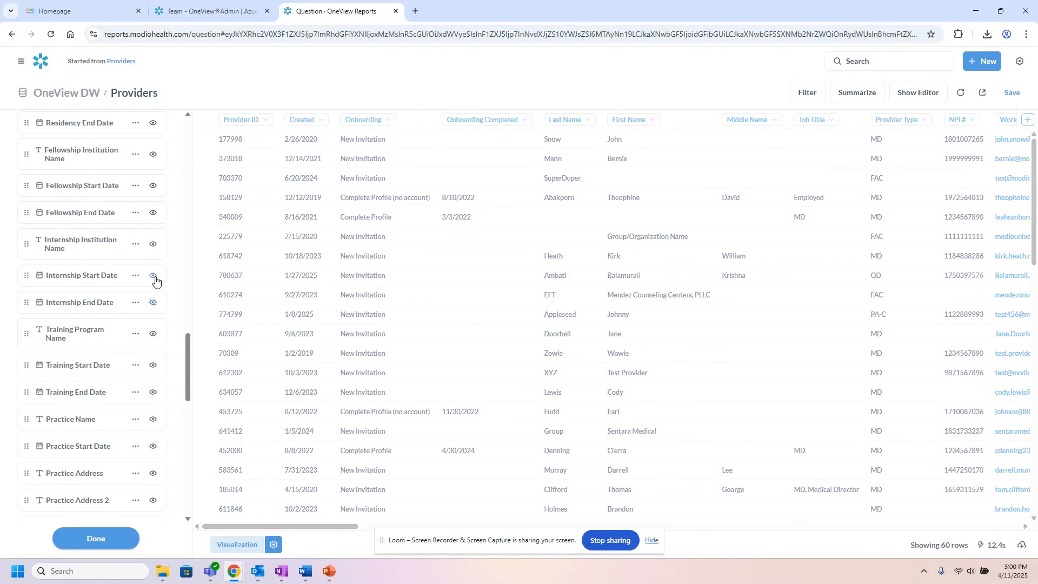
pyautogui.click(155, 276)
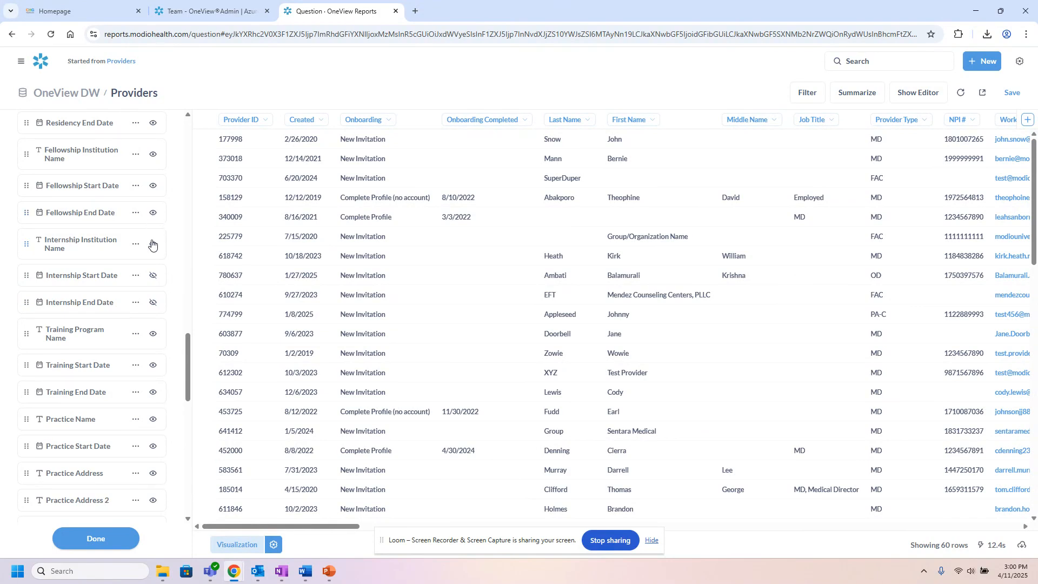
pyautogui.click(152, 246)
pyautogui.click(153, 185)
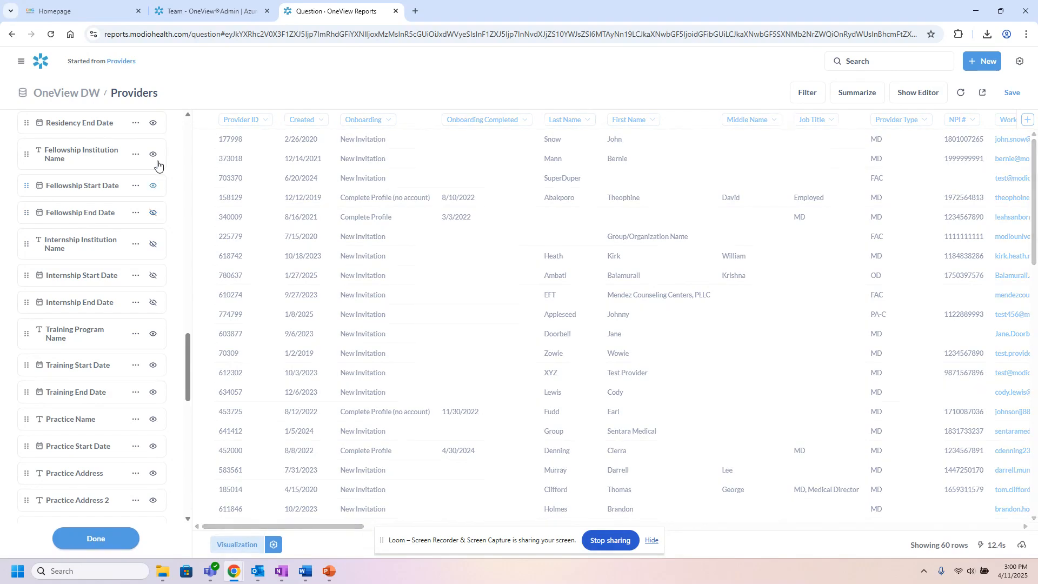
pyautogui.click(153, 154)
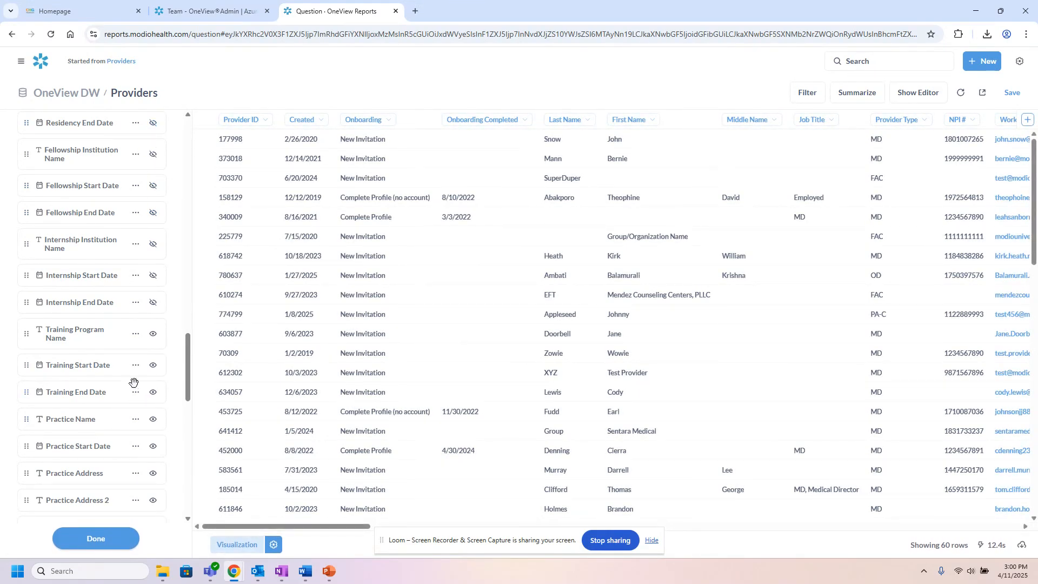
pyautogui.scroll(-2, 133, 475)
pyautogui.scroll(-10, 133, 476)
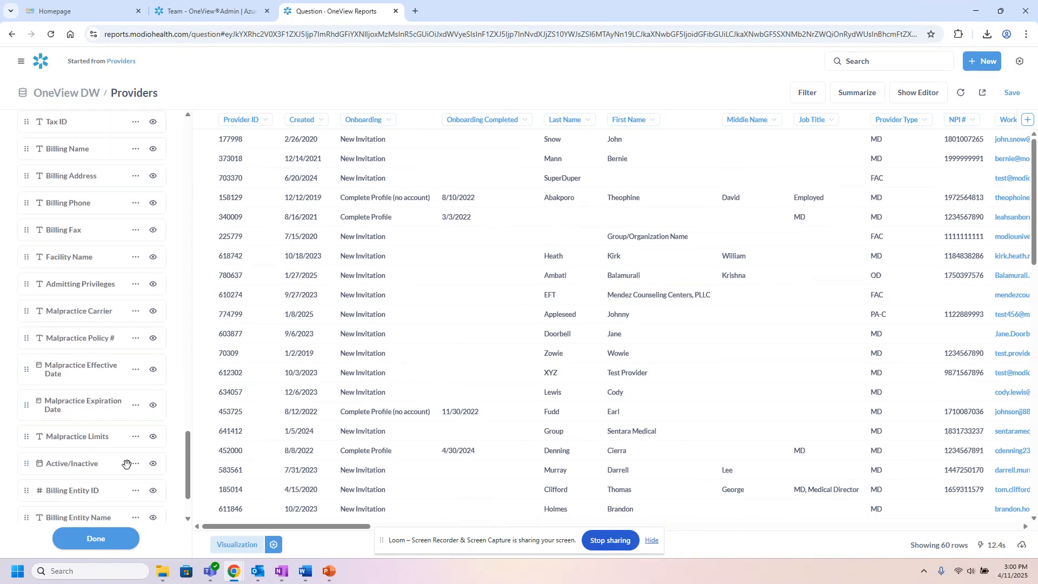
pyautogui.scroll(-2, 125, 449)
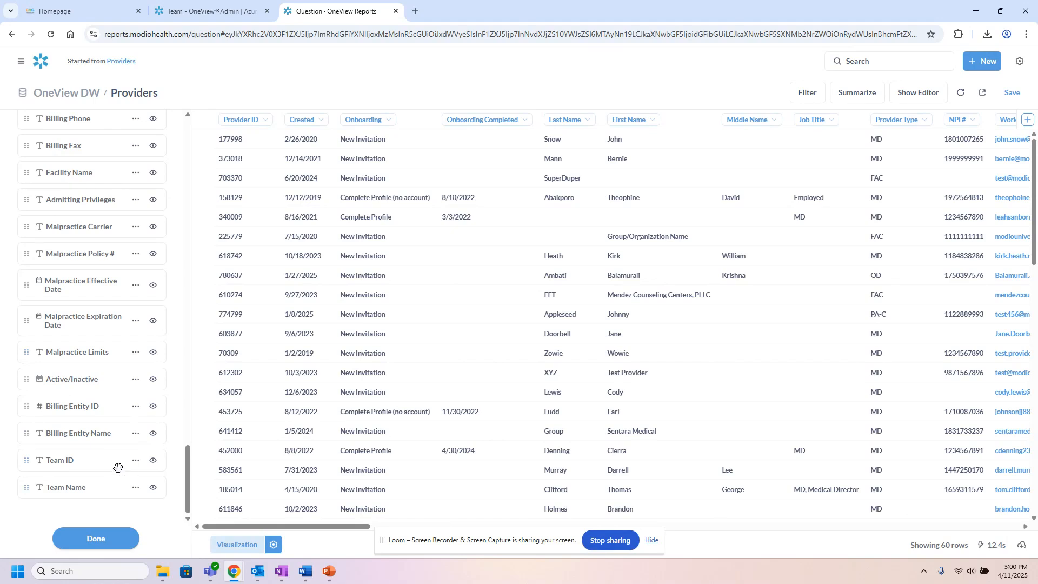
pyautogui.click(152, 435)
pyautogui.moveTo(188, 465); pyautogui.dragTo(192, 137)
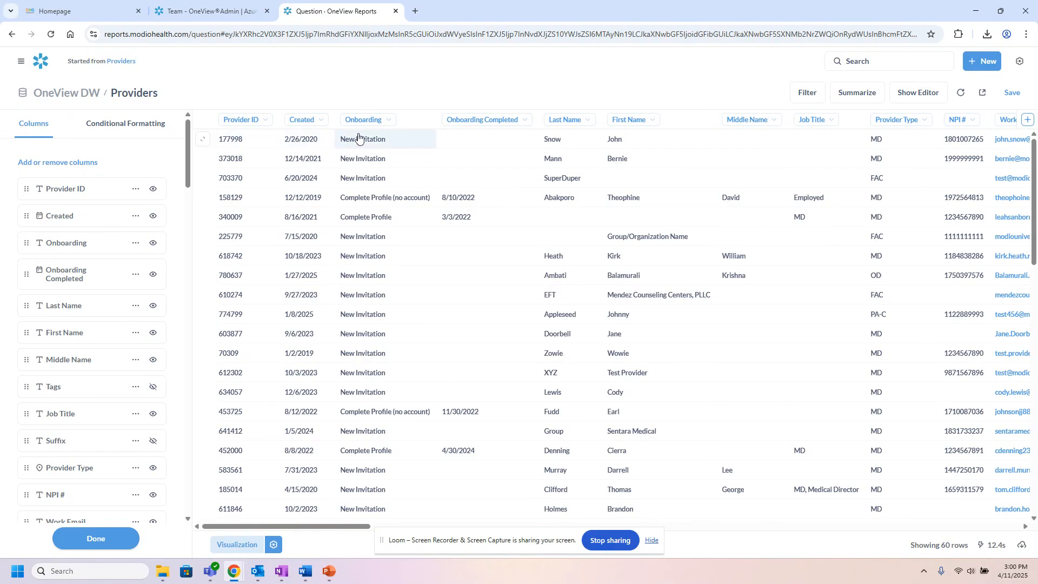
# - Filter the Onboarding column to Accepted Invitation and Incomplete Profile, and dismiss the offer of a loading notification
pyautogui.moveTo(388, 122)
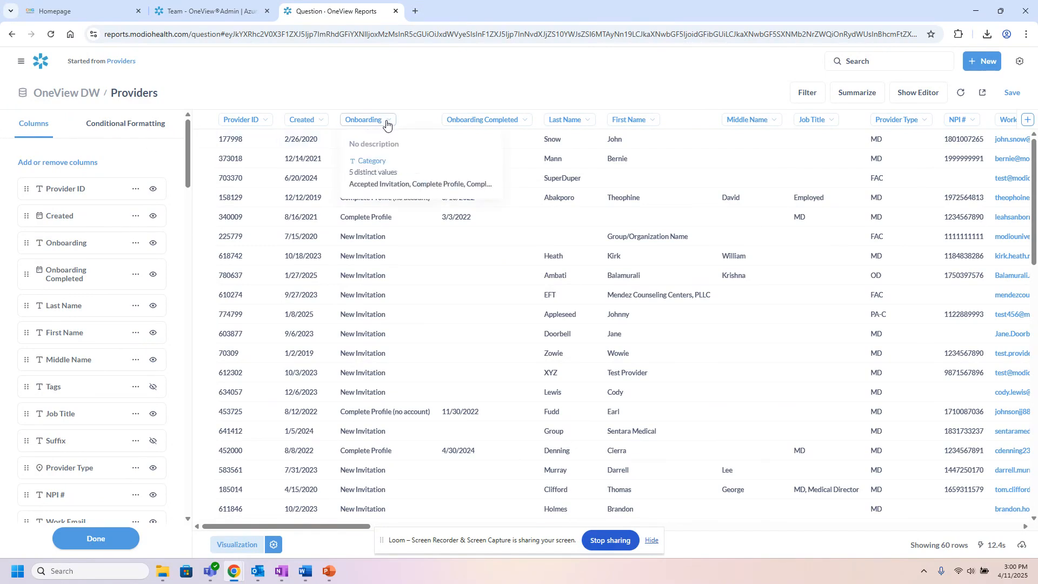
pyautogui.click(387, 123)
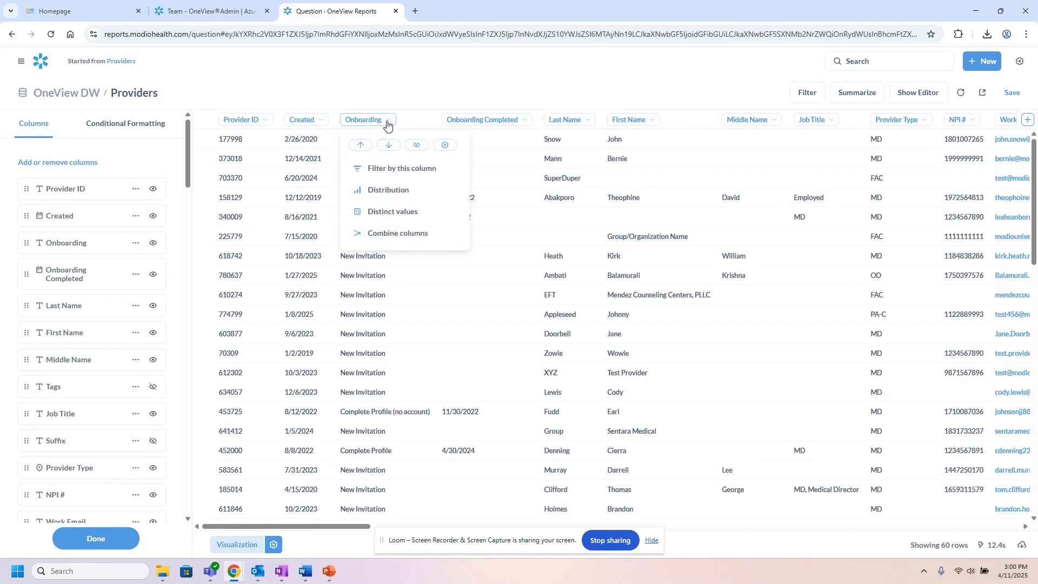
pyautogui.click(380, 170)
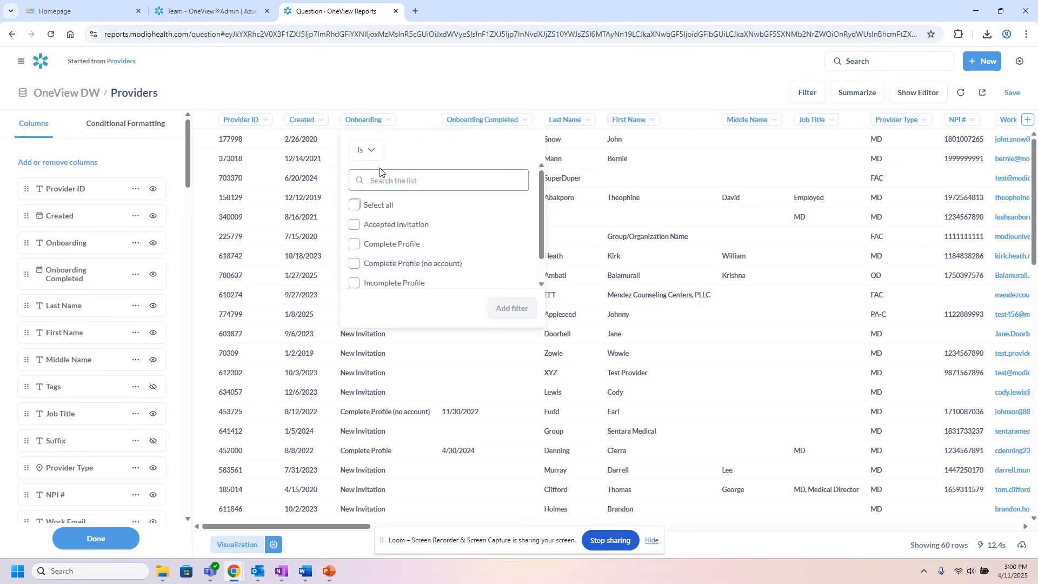
pyautogui.scroll(-1, 383, 249)
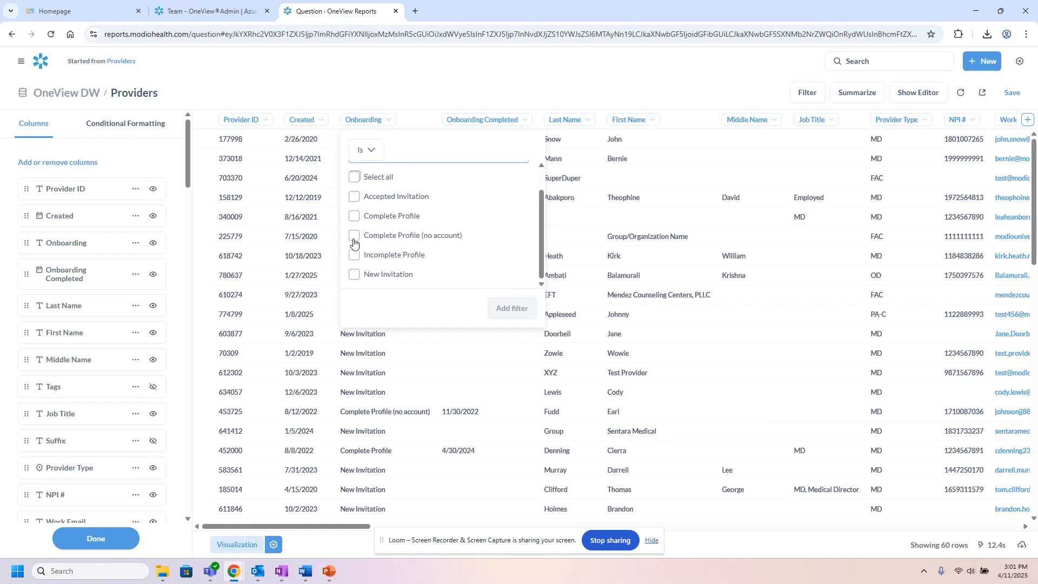
pyautogui.click(354, 196)
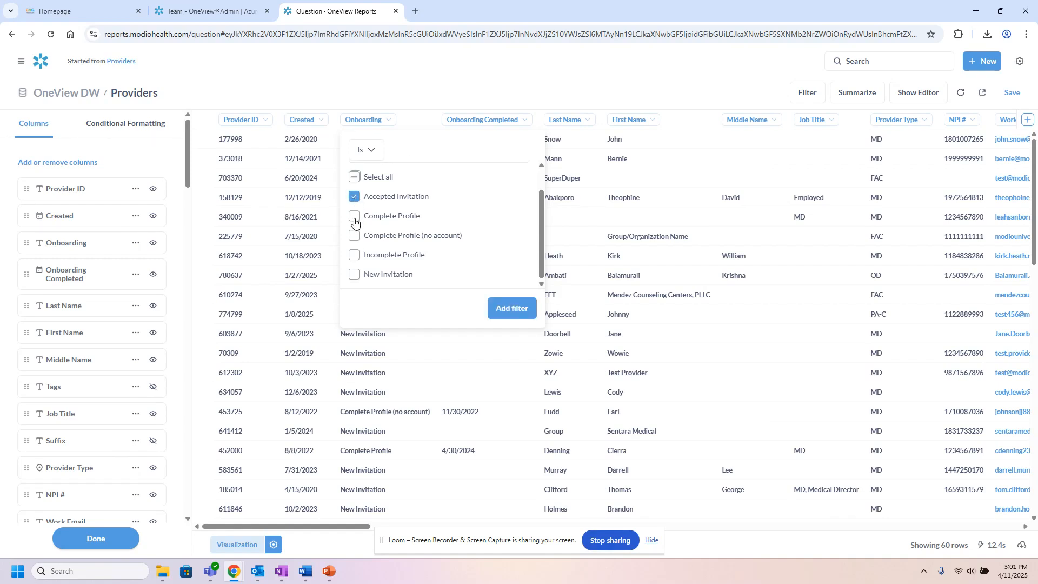
pyautogui.click(354, 255)
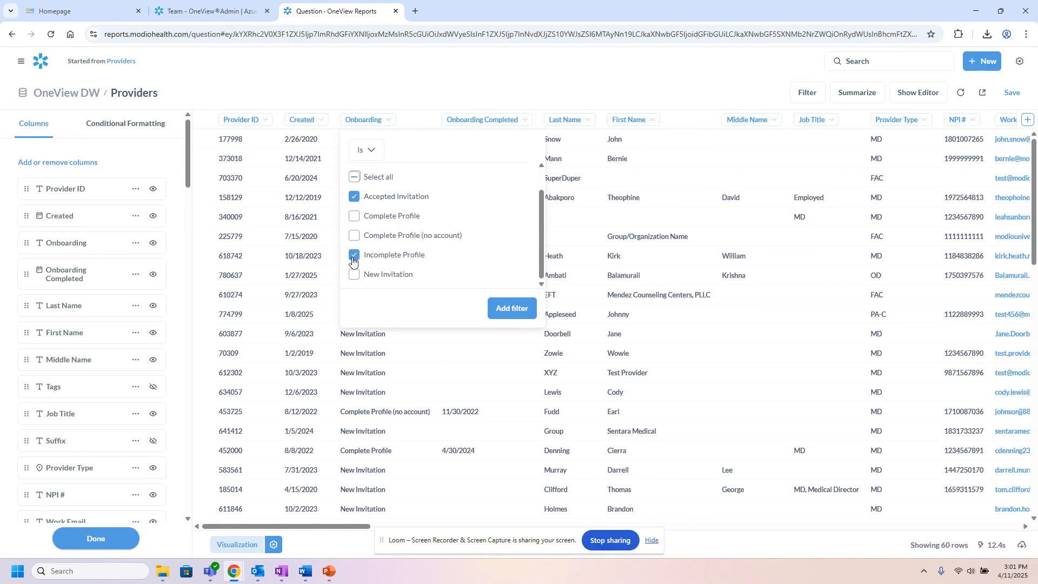
pyautogui.click(512, 317)
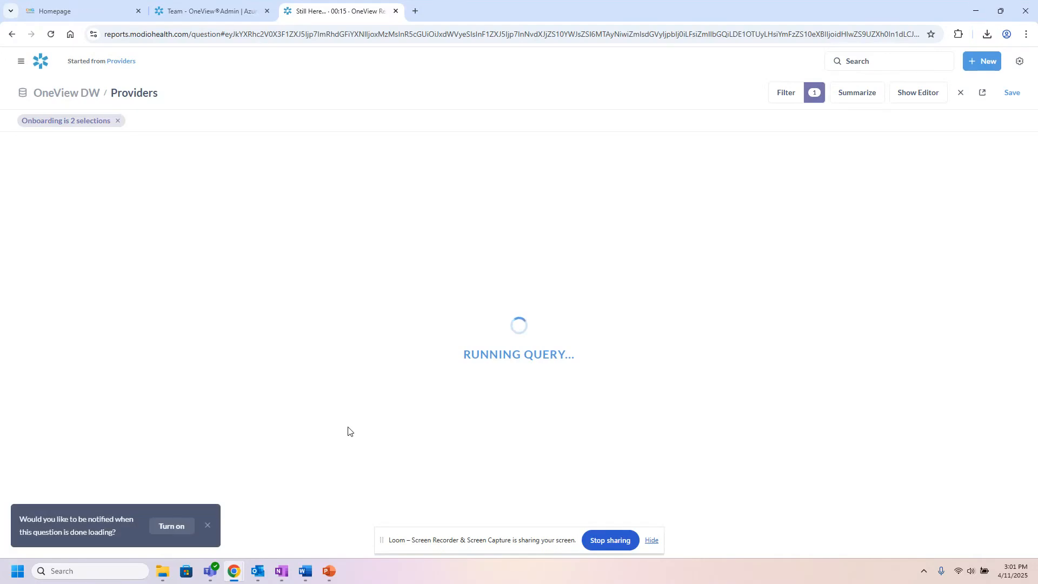
pyautogui.click(207, 528)
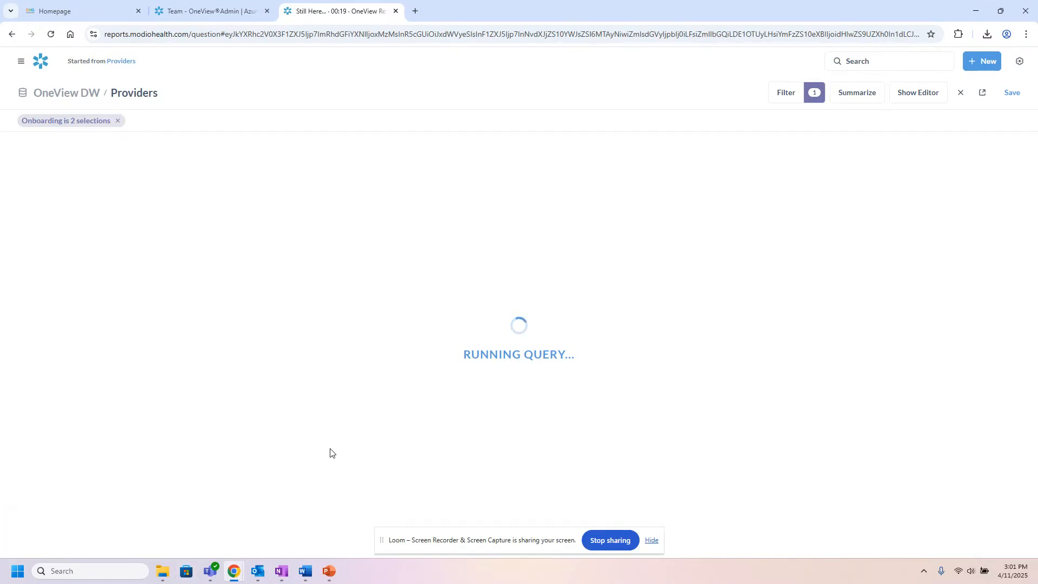
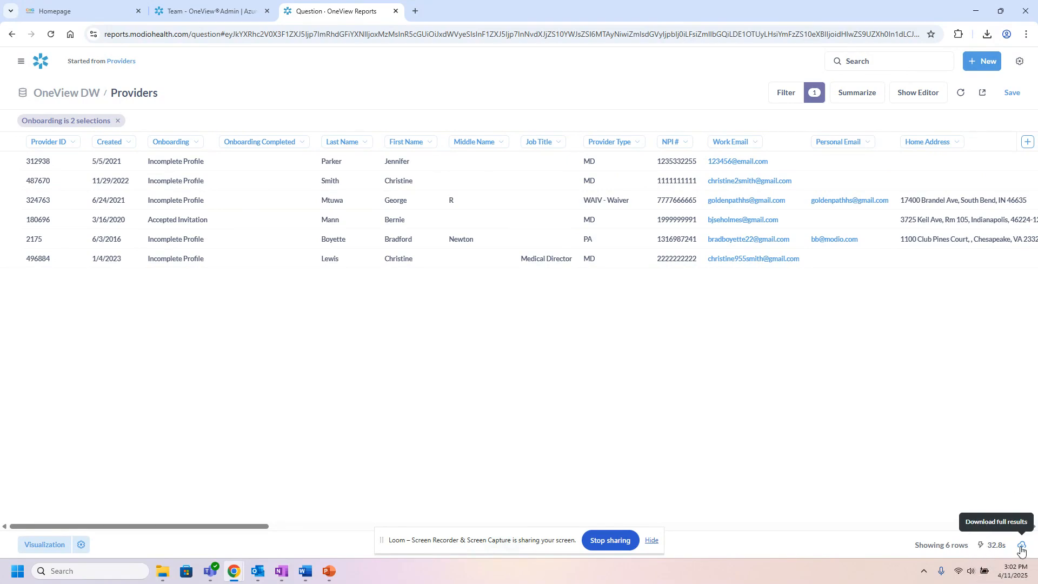
# - Download the filtered Providers results as a formatted .xlsx file and select the Work Email entries in the Excel workbook
pyautogui.click(1020, 547)
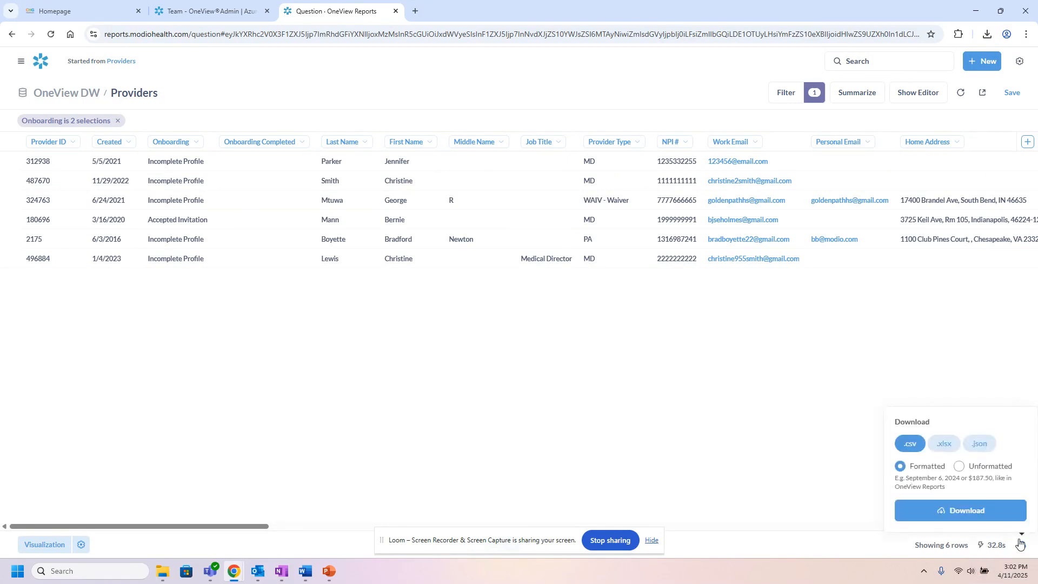
pyautogui.click(943, 450)
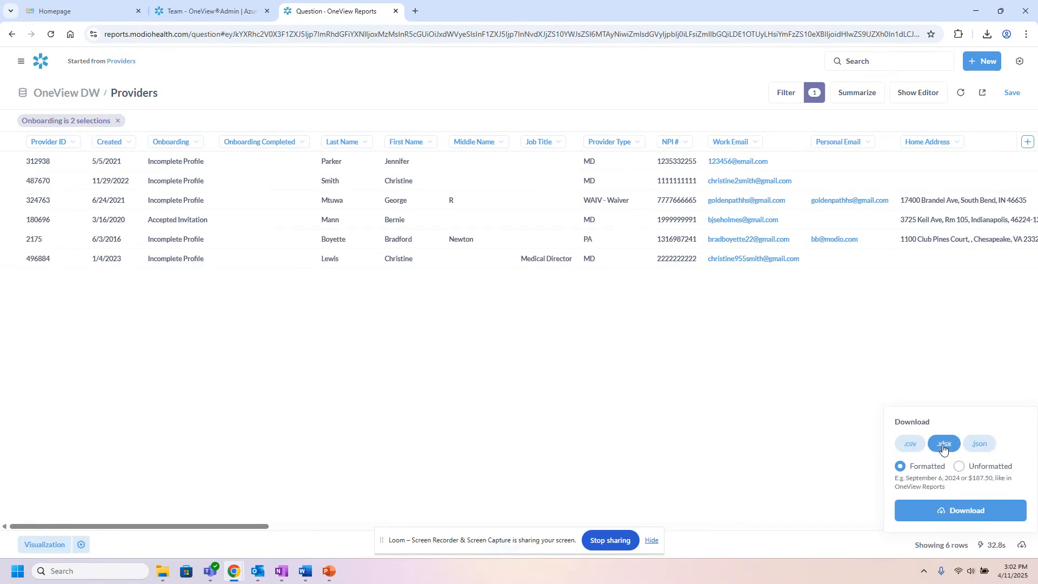
pyautogui.click(954, 514)
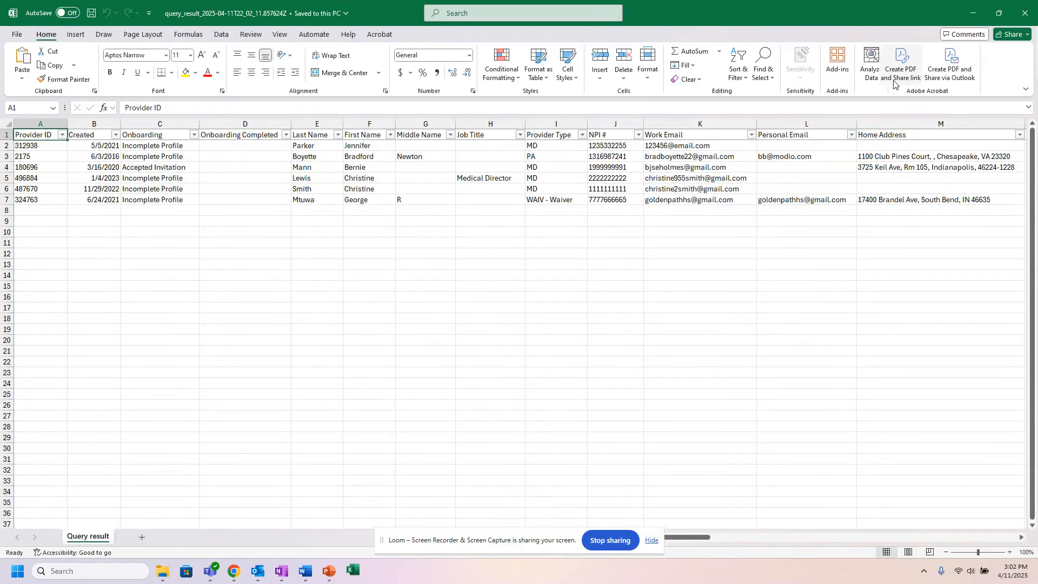
pyautogui.moveTo(677, 146); pyautogui.dragTo(677, 201)
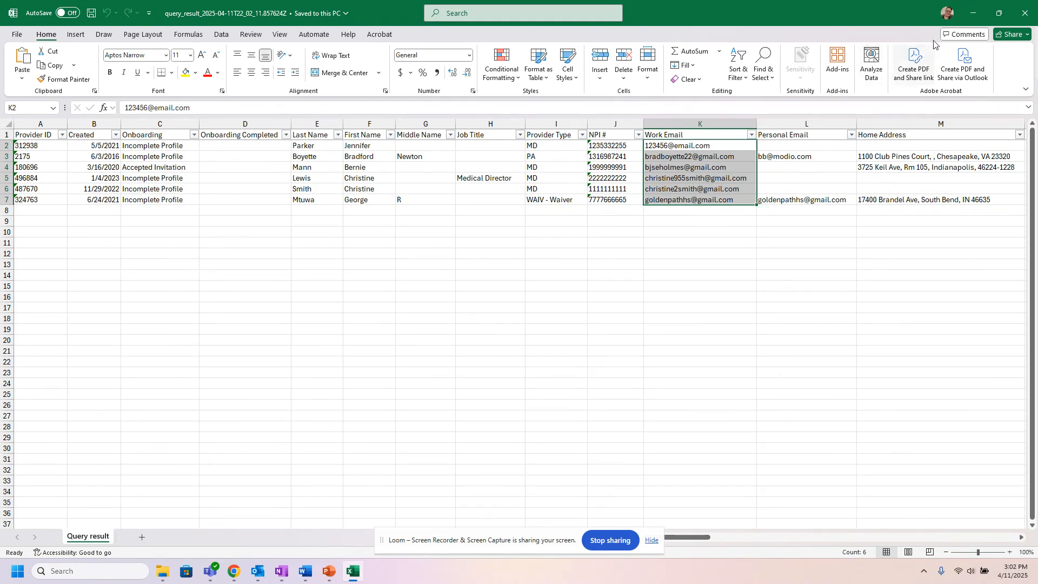
pyautogui.click(973, 13)
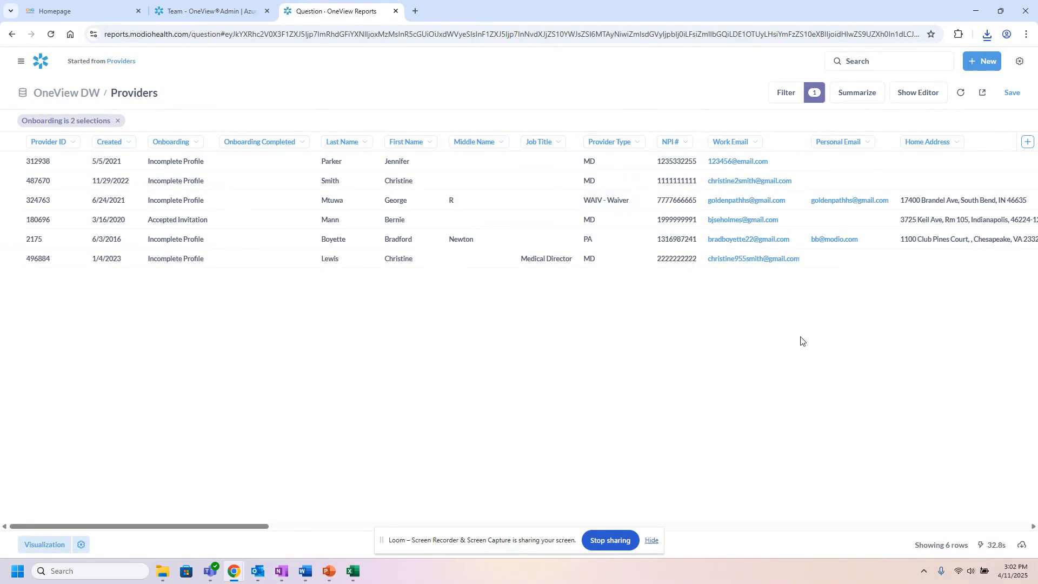
# - Save the filtered report as a new question named "Providers - Onboarding Incomplete & Accepted Invitations" and dismiss the offer to add it to a dashboard
pyautogui.click(1009, 97)
pyautogui.click(446, 245)
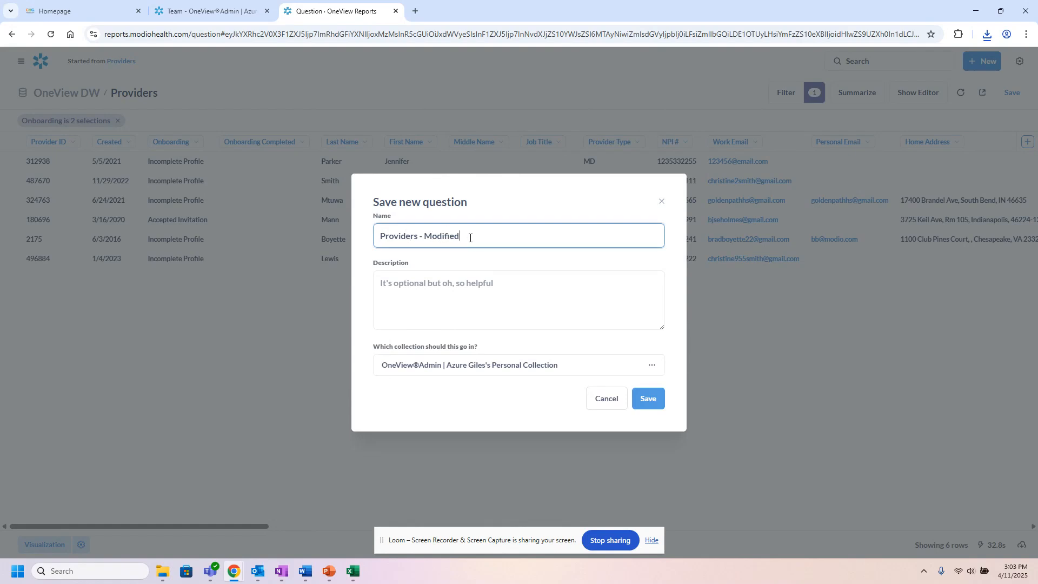
pyautogui.press('BackSpace')
pyautogui.press('BackSpace')
pyautogui.press('BackSpace')
pyautogui.press('BackSpace')
pyautogui.press('BackSpace')
pyautogui.press('BackSpace')
pyautogui.press('BackSpace')
pyautogui.press('BackSpace')
pyautogui.write('Onboarding Incompete & Accepted In')
pyautogui.press('BackSpace')
pyautogui.press('BackSpace')
pyautogui.write('Invotations')
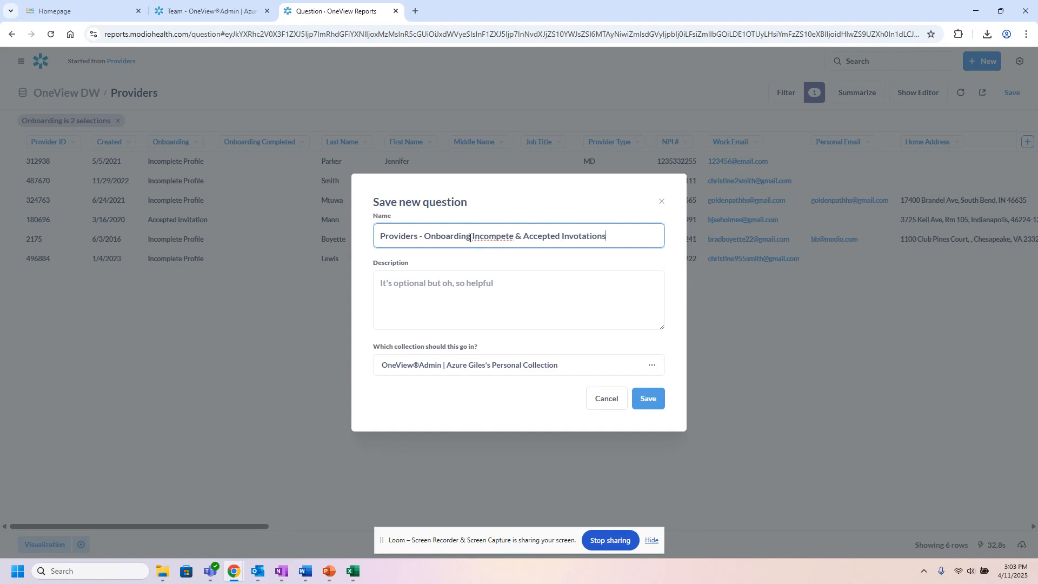
pyautogui.rightClick(492, 238)
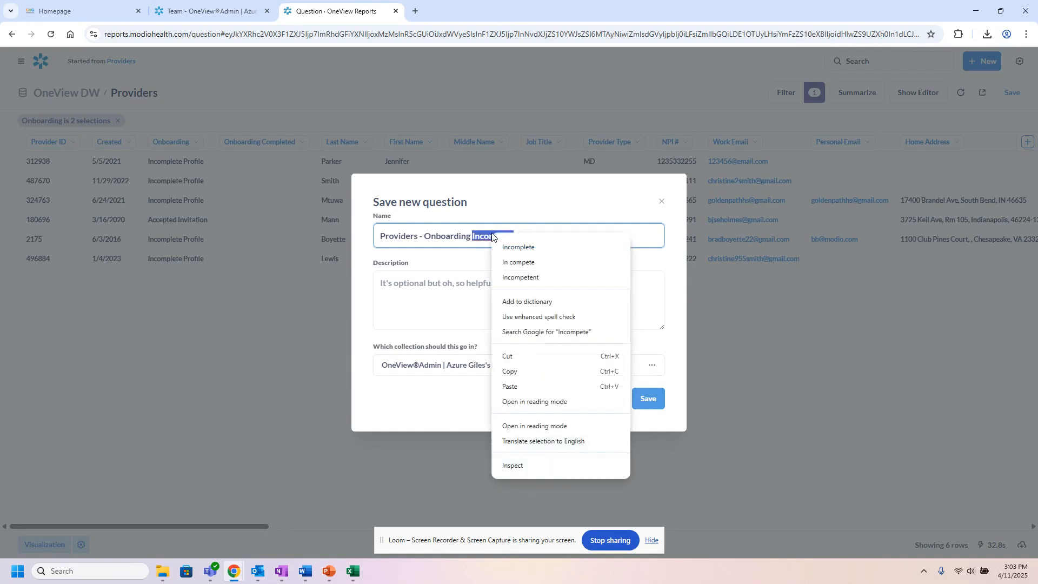
pyautogui.click(519, 246)
pyautogui.rightClick(576, 238)
pyautogui.click(606, 247)
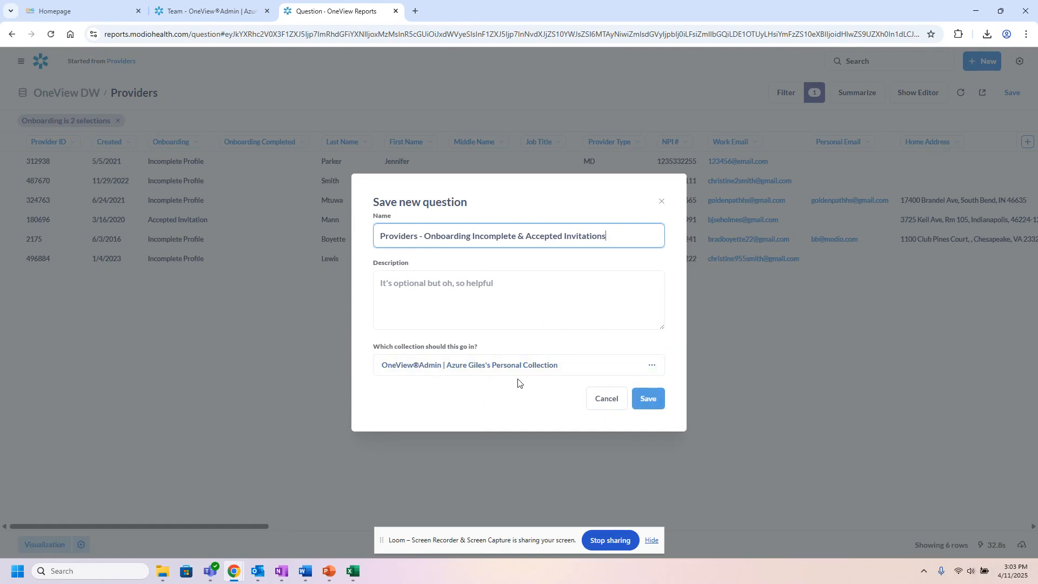
pyautogui.click(648, 400)
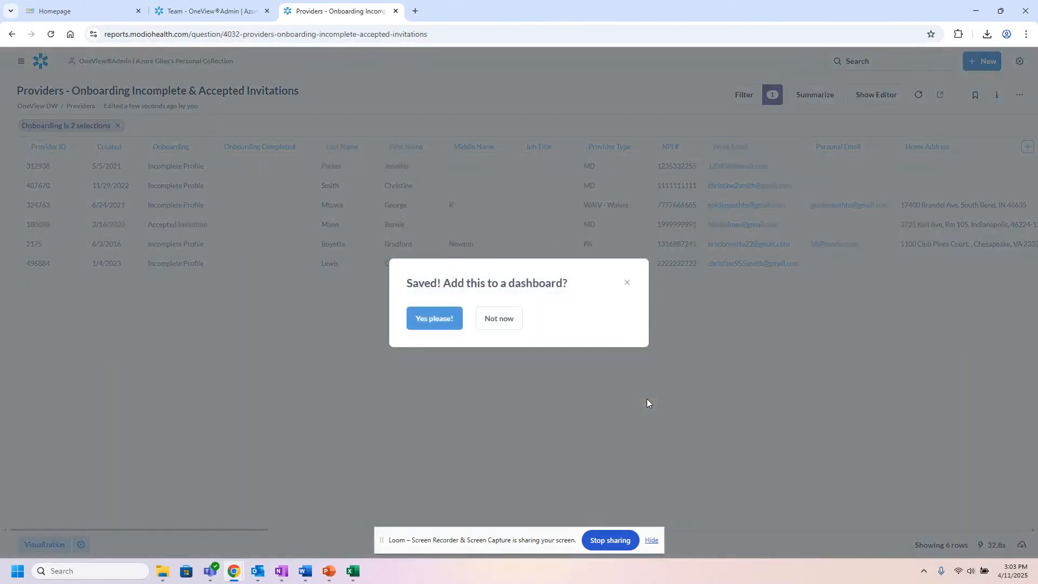
pyautogui.click(627, 283)
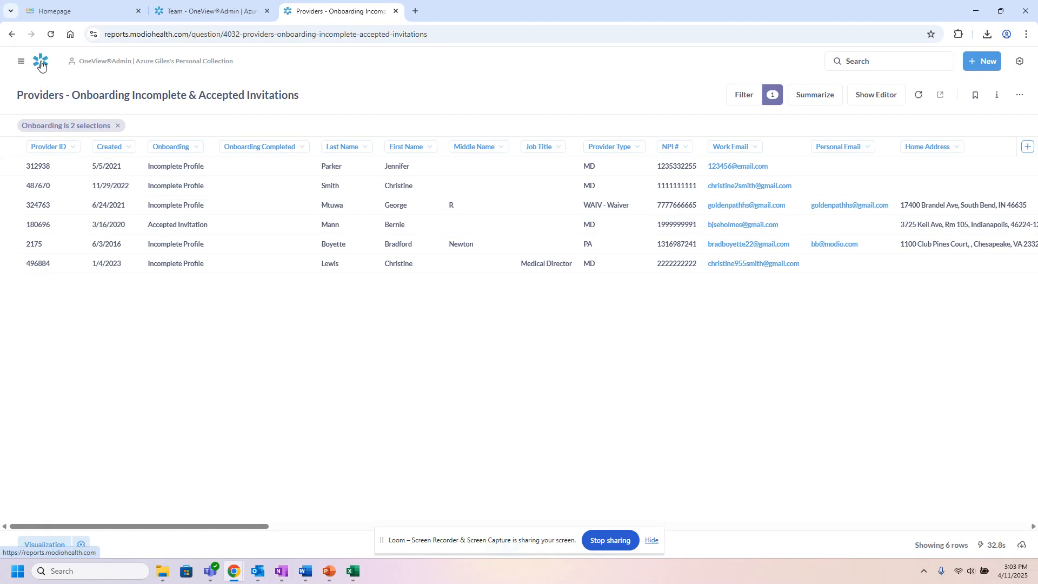
# - Go to the personal collection and sort its items by last edited date, newest first, to locate the saved onboarding report
pyautogui.press('ctrl')
pyautogui.press('ctrl')
pyautogui.click(41, 64)
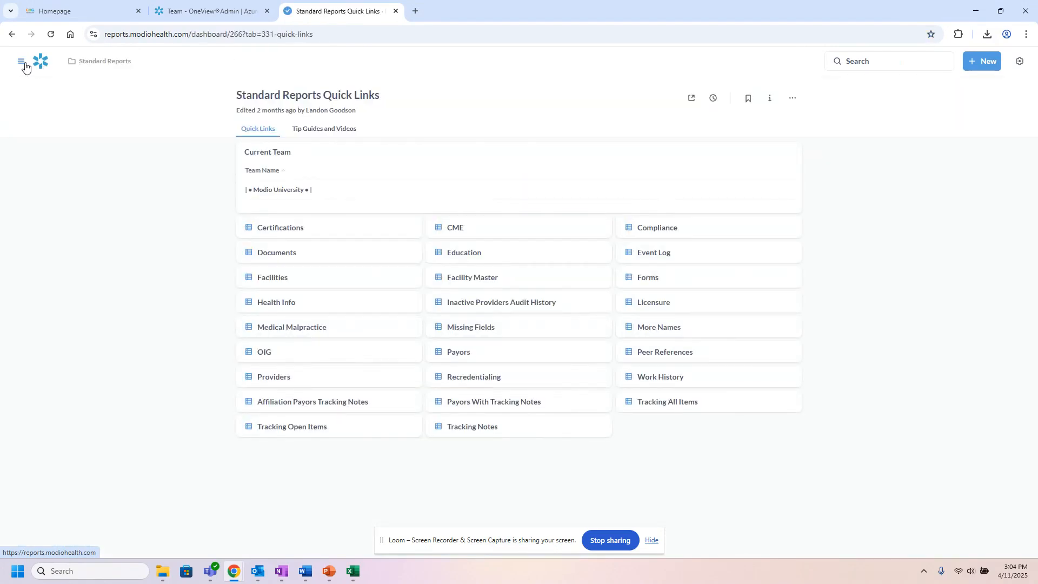
pyautogui.click(21, 62)
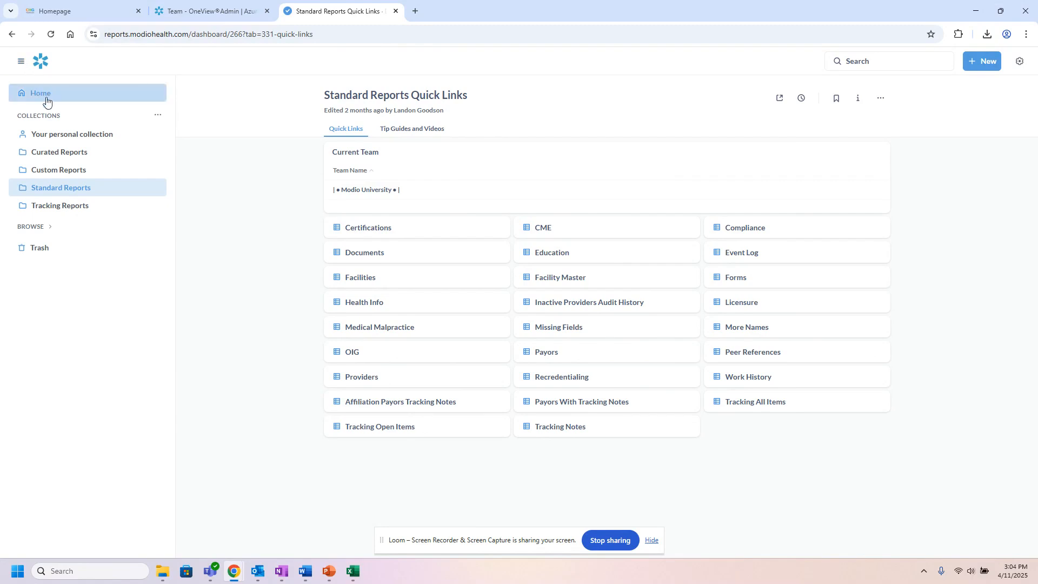
pyautogui.click(67, 137)
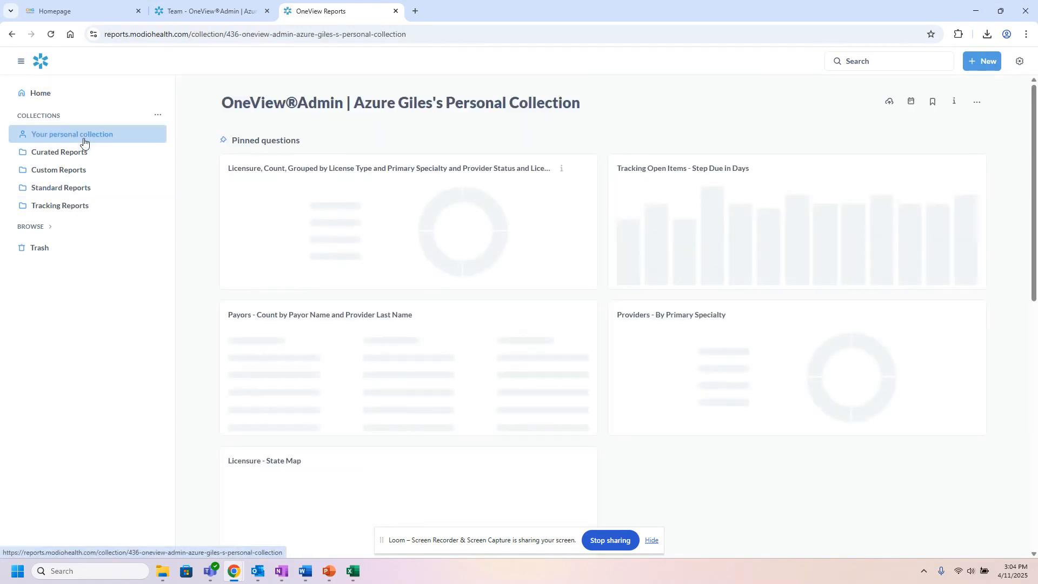
pyautogui.scroll(-5, 207, 299)
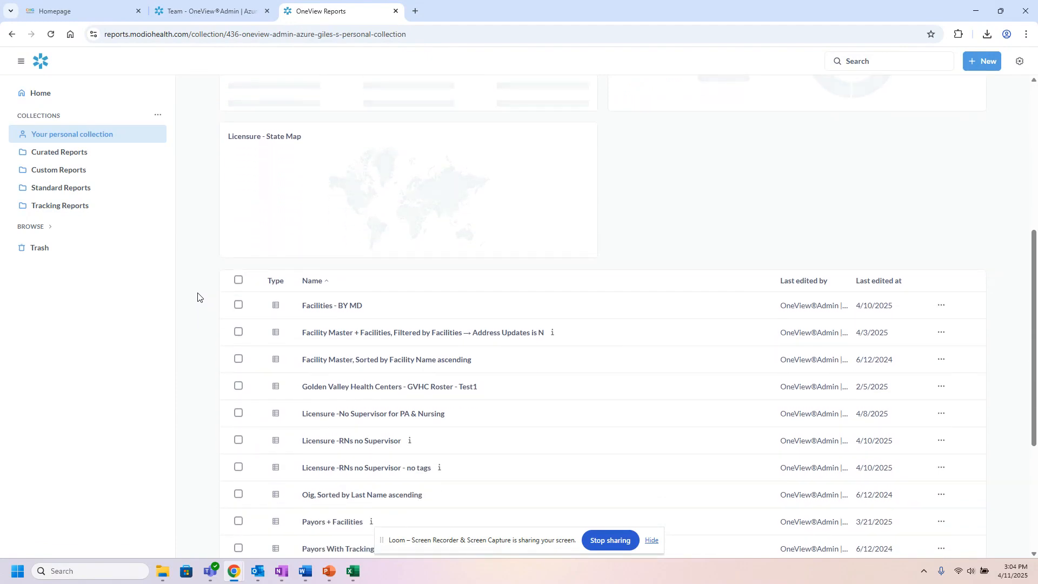
pyautogui.click(876, 282)
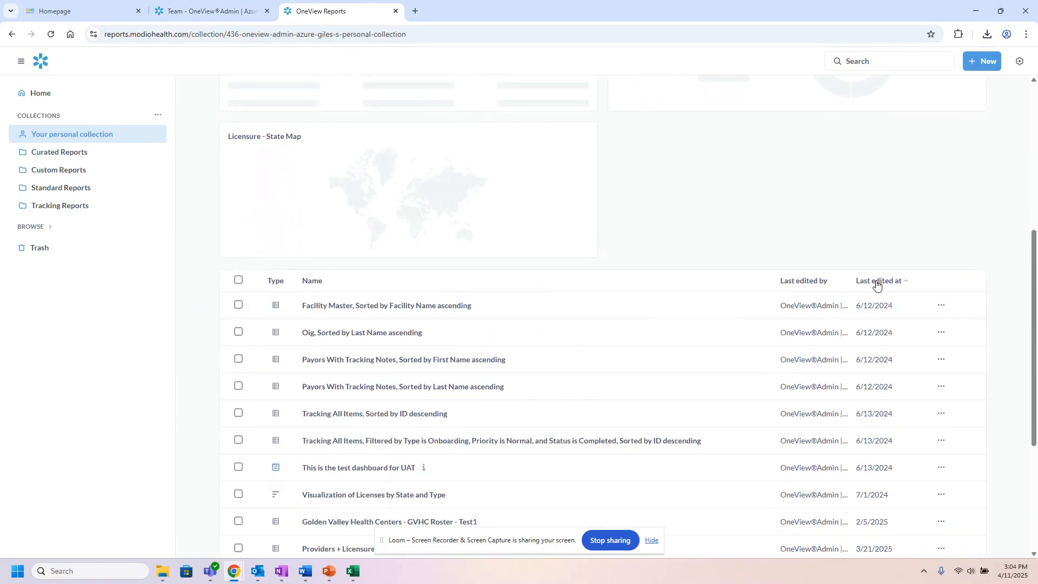
pyautogui.click(877, 282)
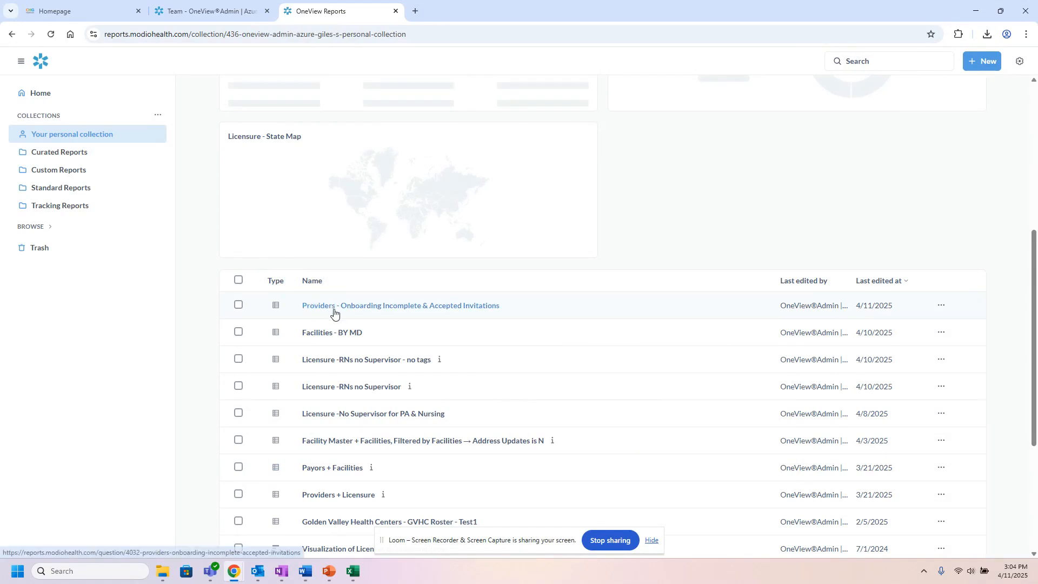
pyautogui.click(406, 309)
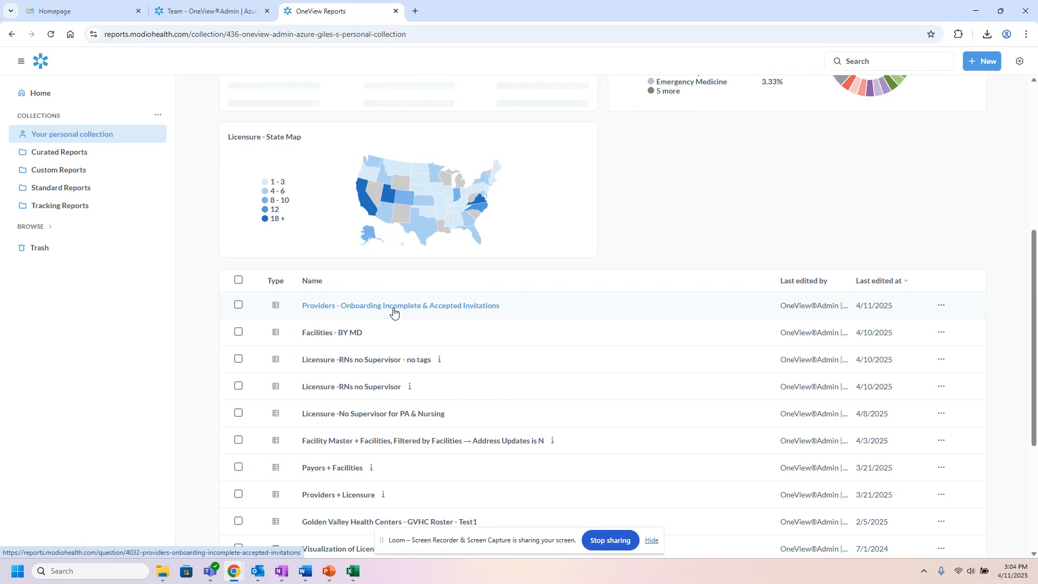
# - Return to the Standard Reports quick links, open the Providers report and bring up its conditional formatting settings
pyautogui.click(74, 190)
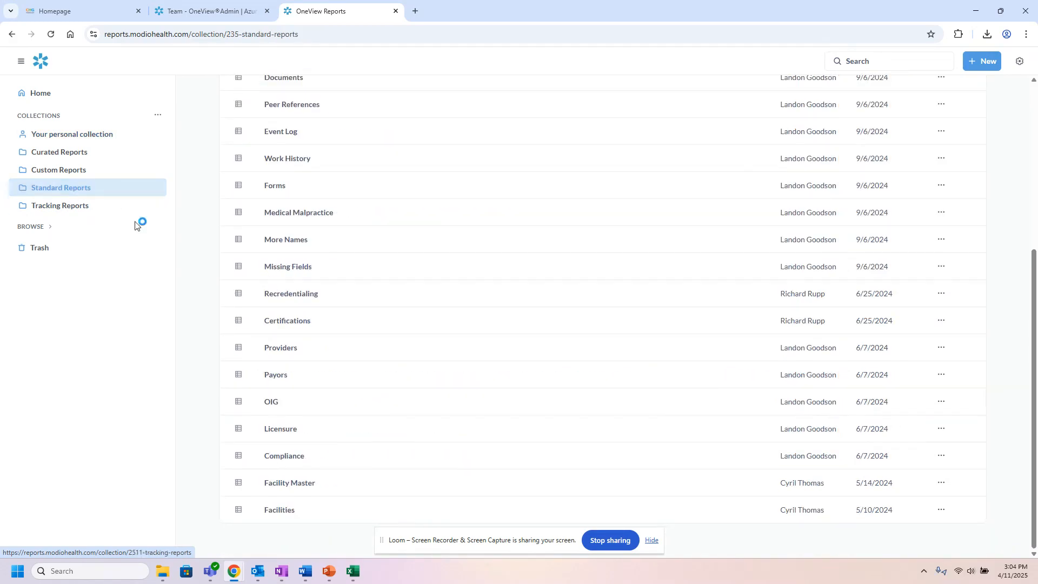
pyautogui.click(49, 66)
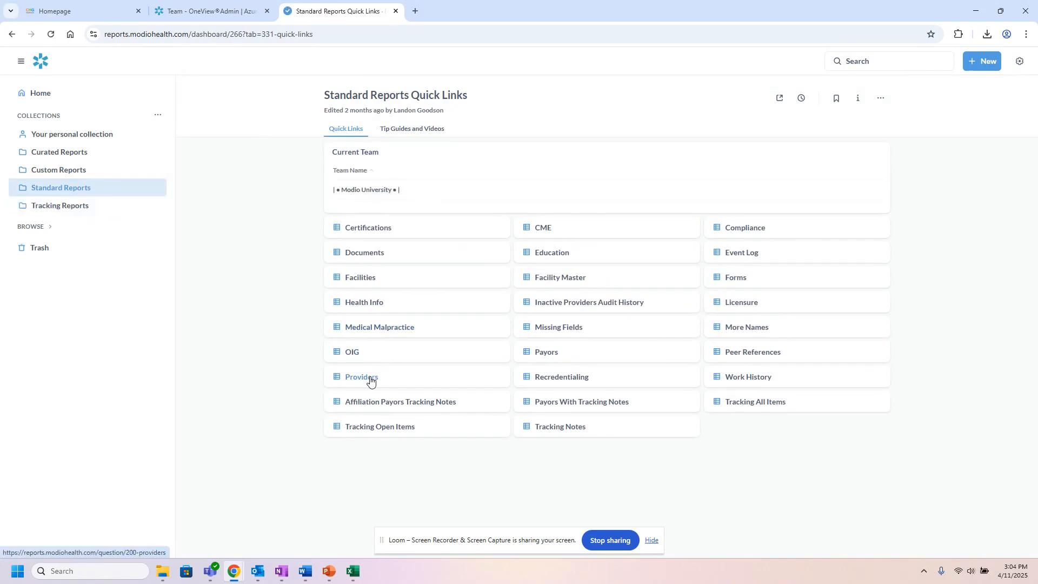
pyautogui.click(370, 378)
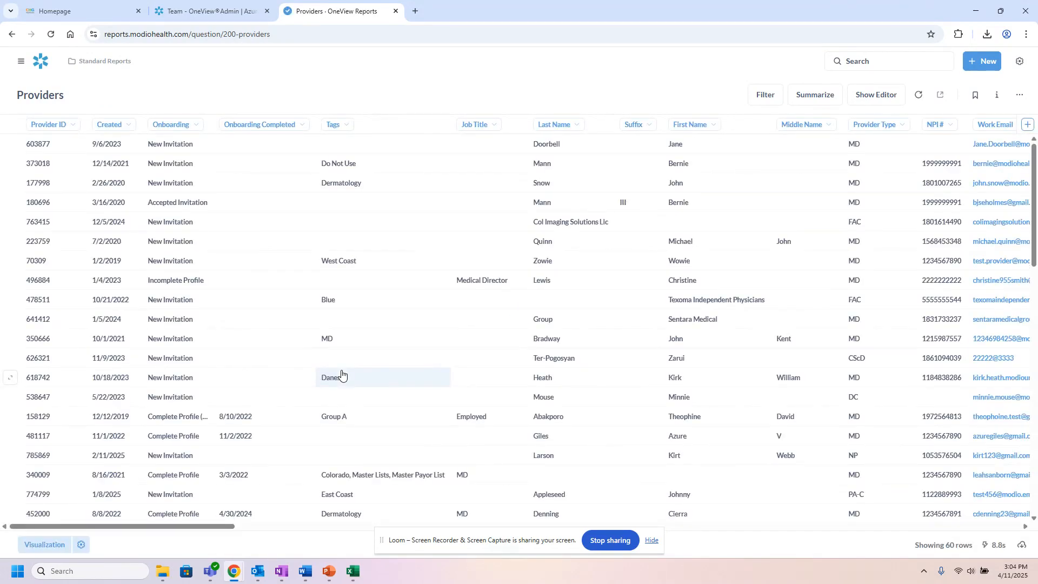
pyautogui.click(82, 545)
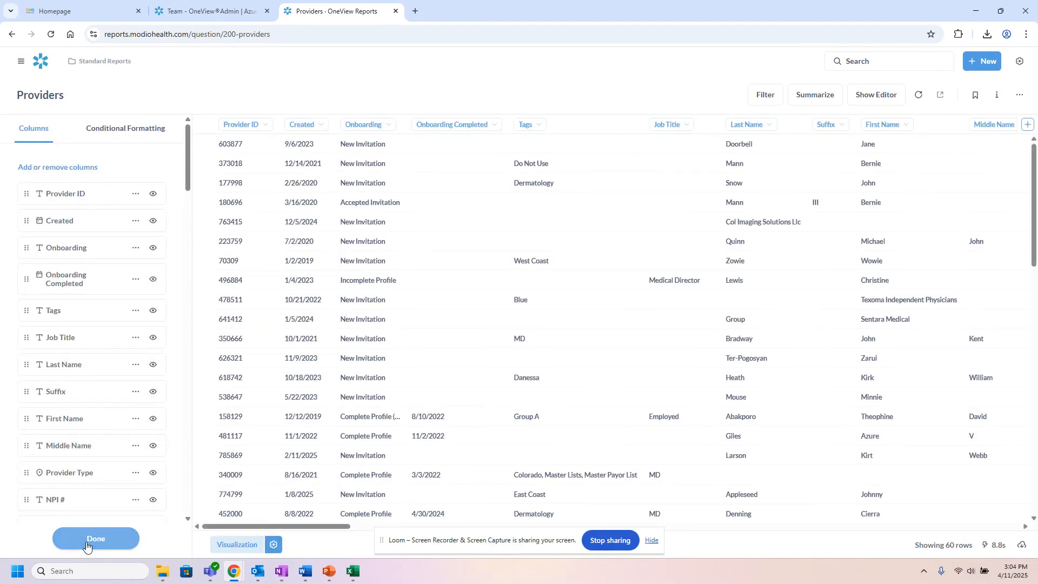
pyautogui.click(131, 134)
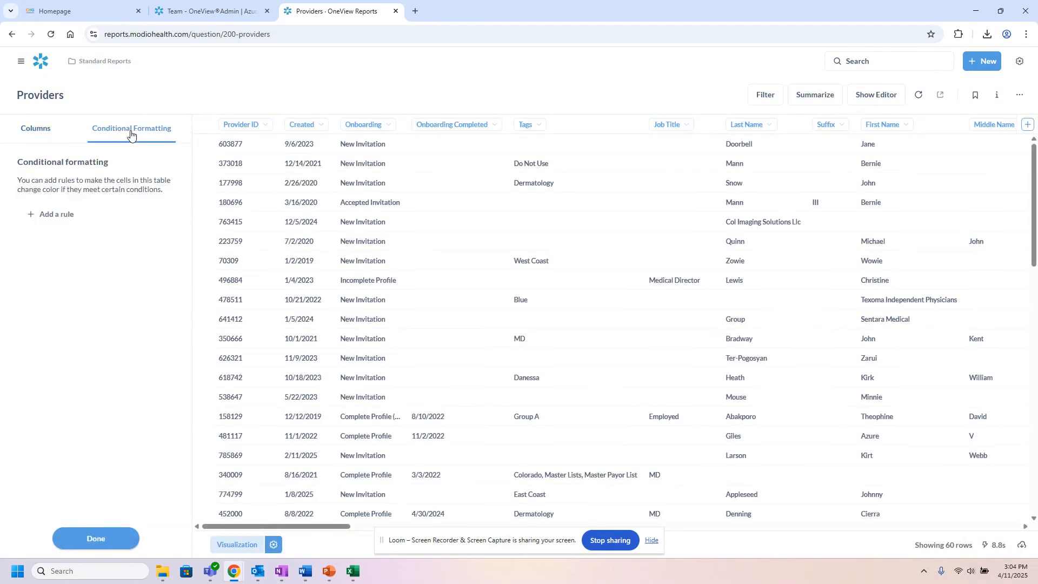
# - Start a conditional formatting rule for the Onboarding column with the condition "is equal to"
pyautogui.click(33, 216)
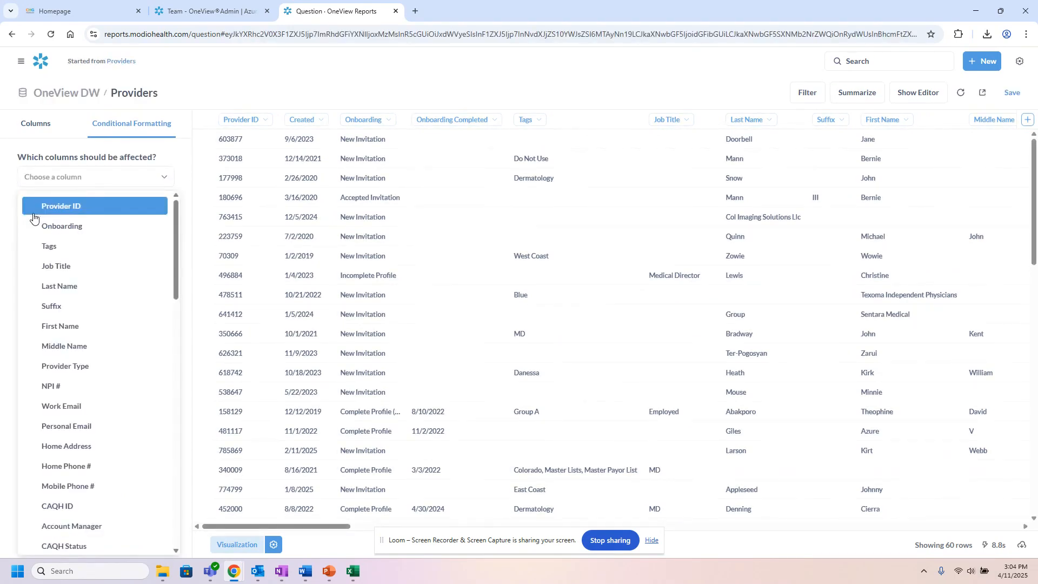
pyautogui.click(85, 233)
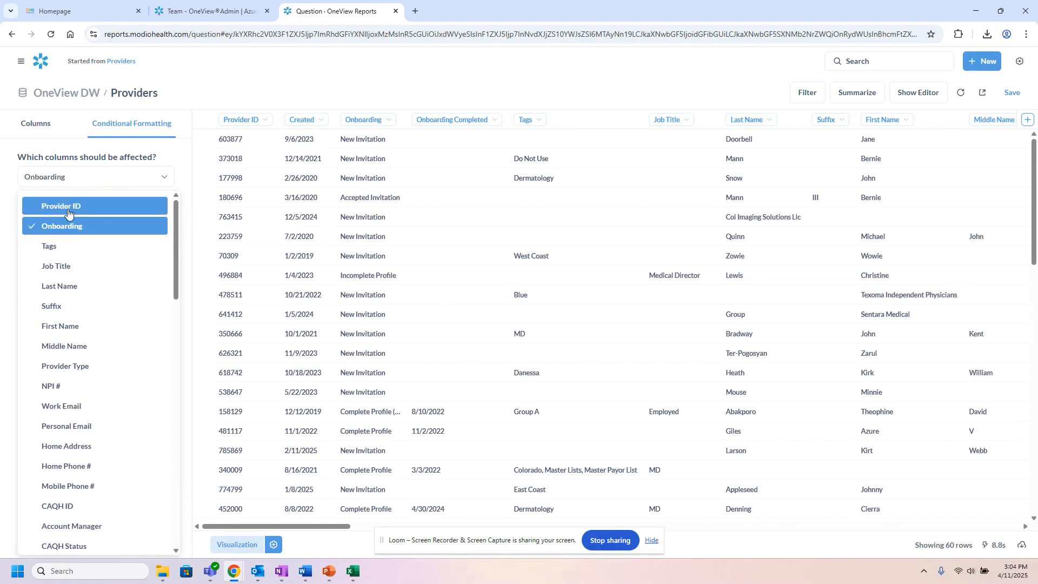
pyautogui.click(170, 157)
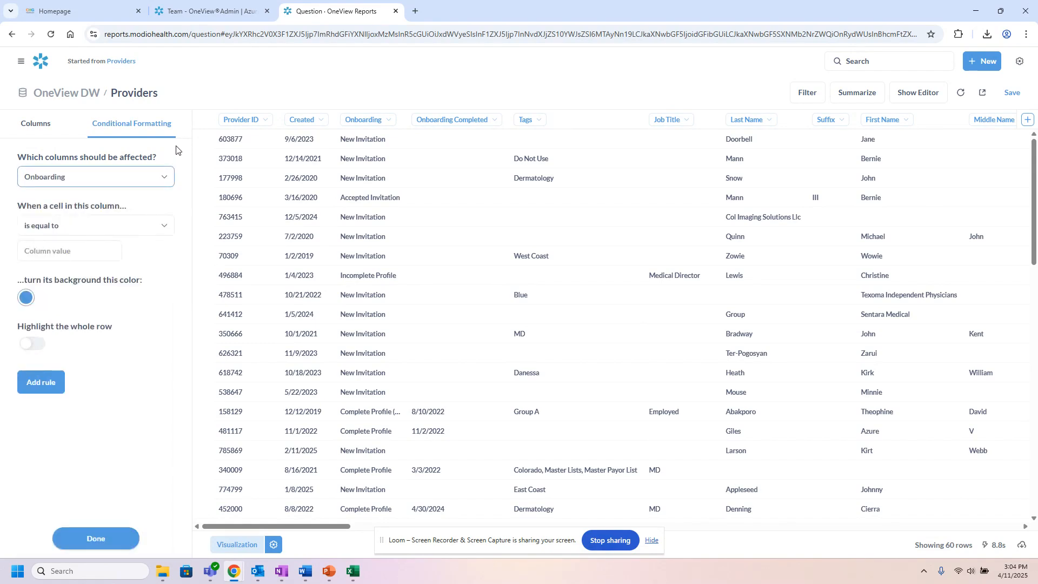
pyautogui.click(92, 230)
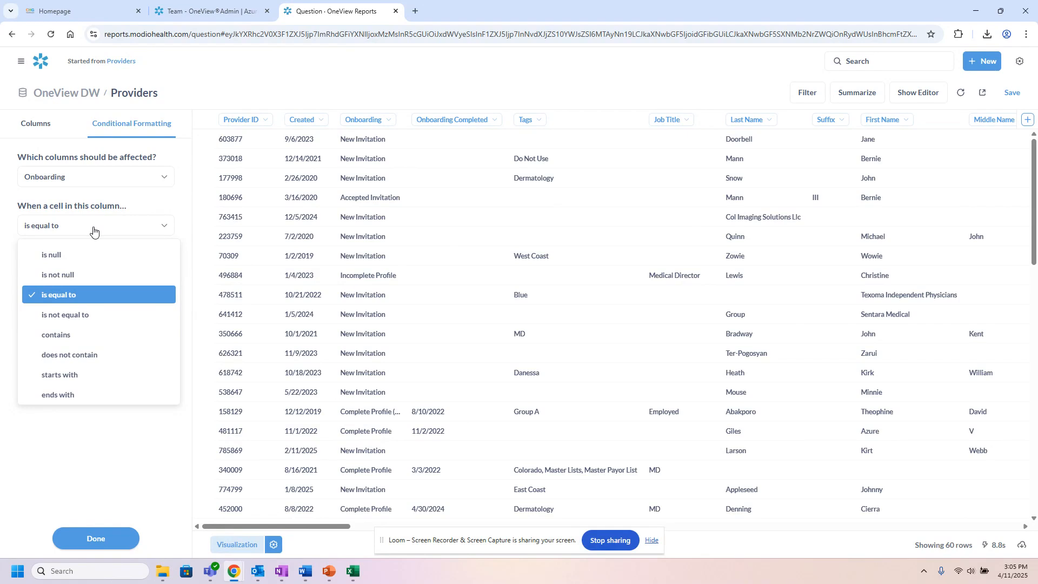
pyautogui.click(89, 296)
# - Set the rule's value to Accepted Invitation with a light purple background, and add the rule
pyautogui.click(68, 251)
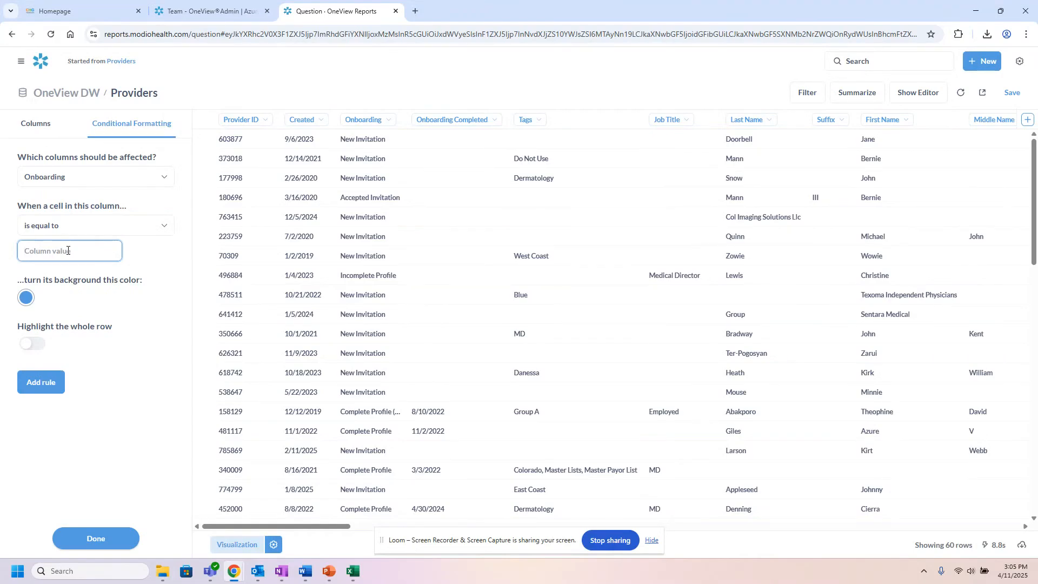
pyautogui.write('A')
pyautogui.press('BackSpace')
pyautogui.press('BackSpace')
pyautogui.write('pted Invitation')
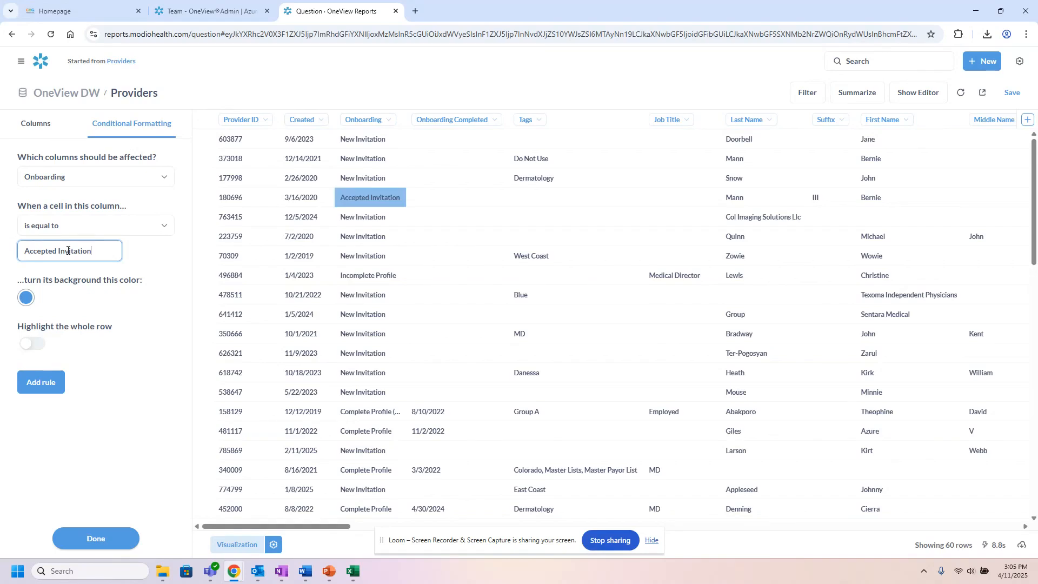
pyautogui.click(28, 300)
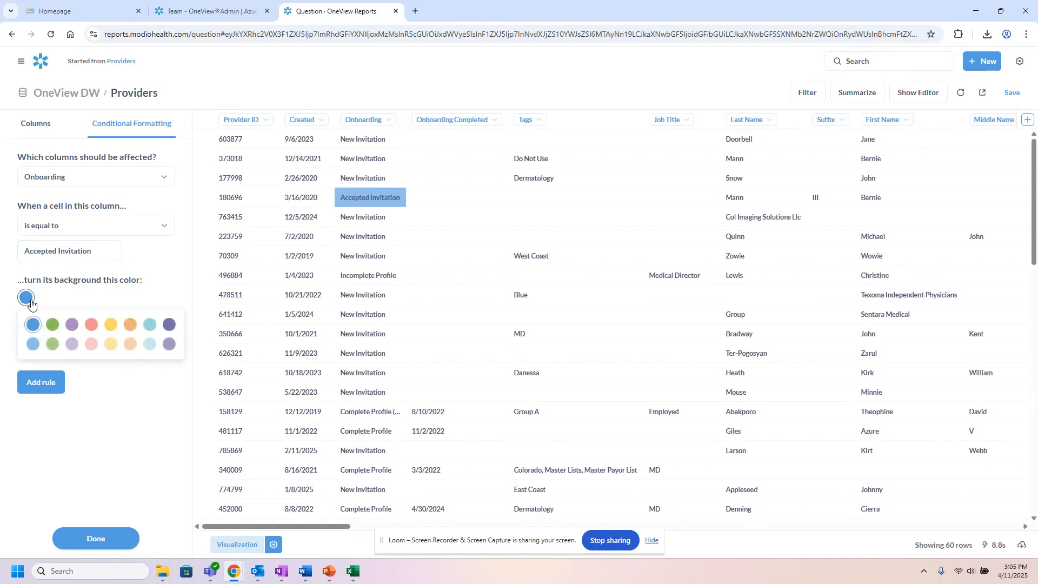
pyautogui.click(73, 345)
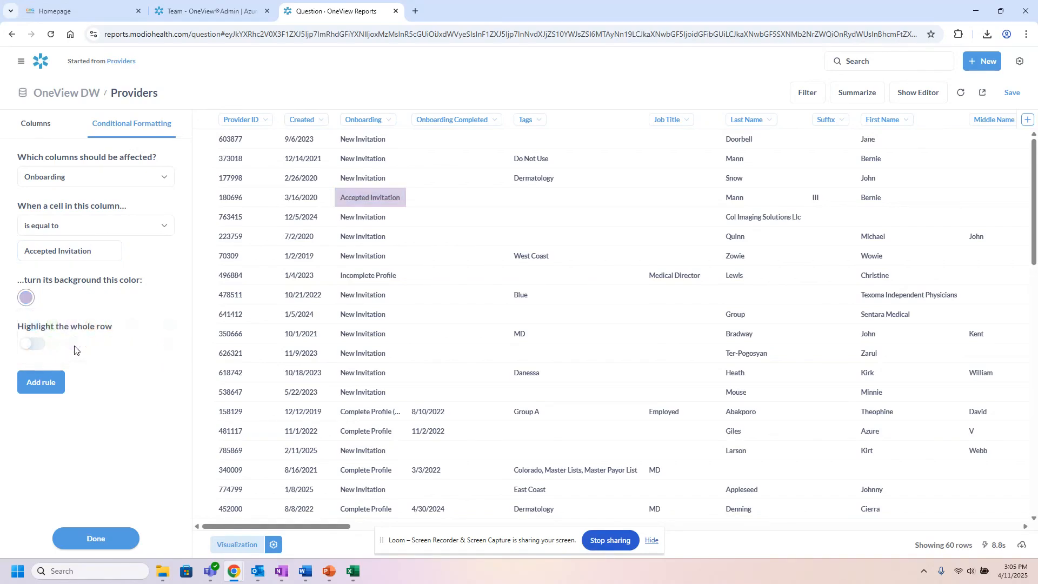
pyautogui.click(55, 384)
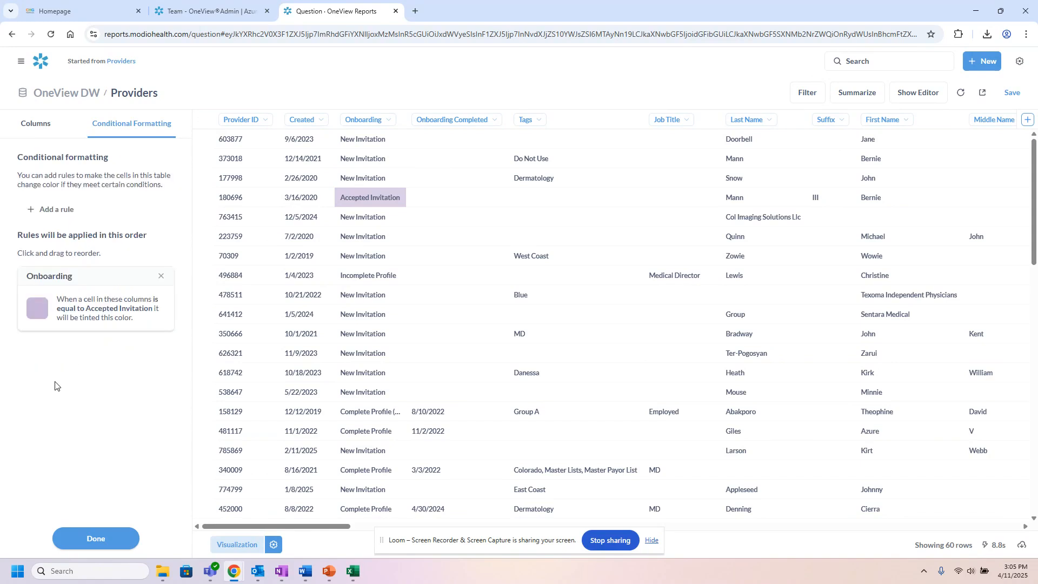
# - Add a second conditional formatting rule that tints Onboarding cells equal to Incomplete Profile coral red
pyautogui.click(33, 210)
pyautogui.click(62, 226)
pyautogui.click(185, 166)
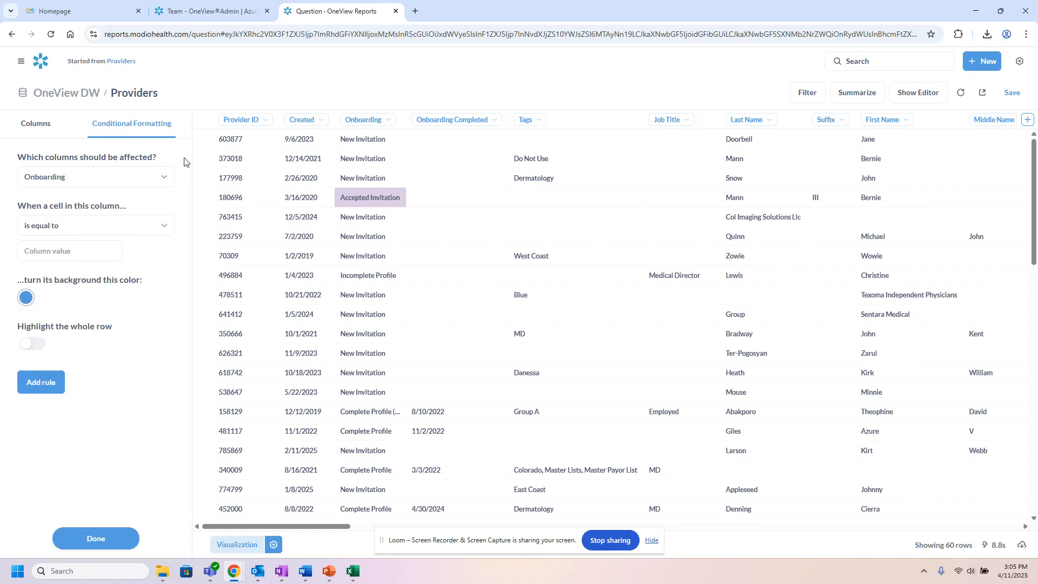
pyautogui.click(28, 298)
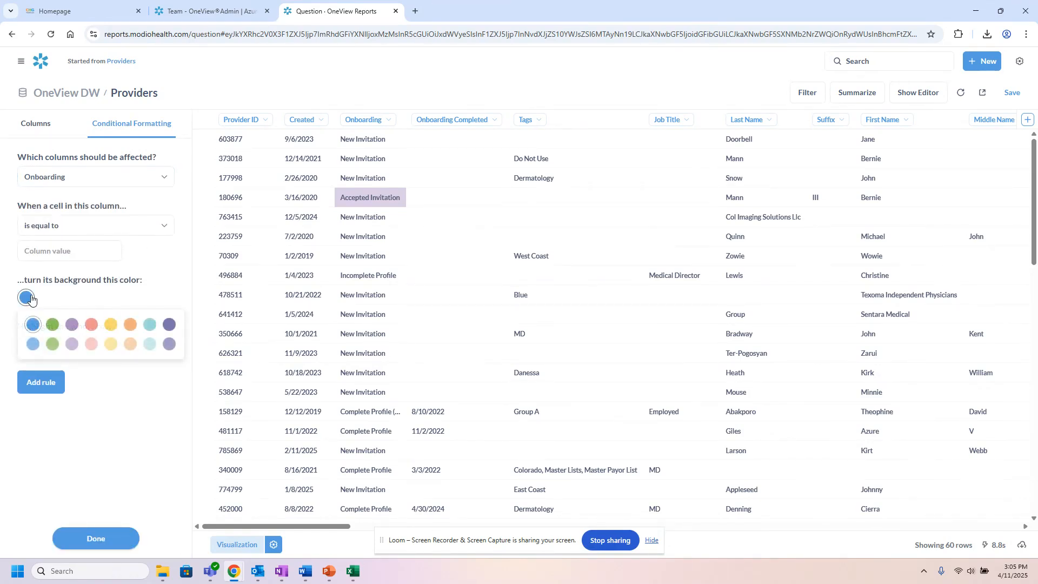
pyautogui.click(91, 325)
pyautogui.click(95, 234)
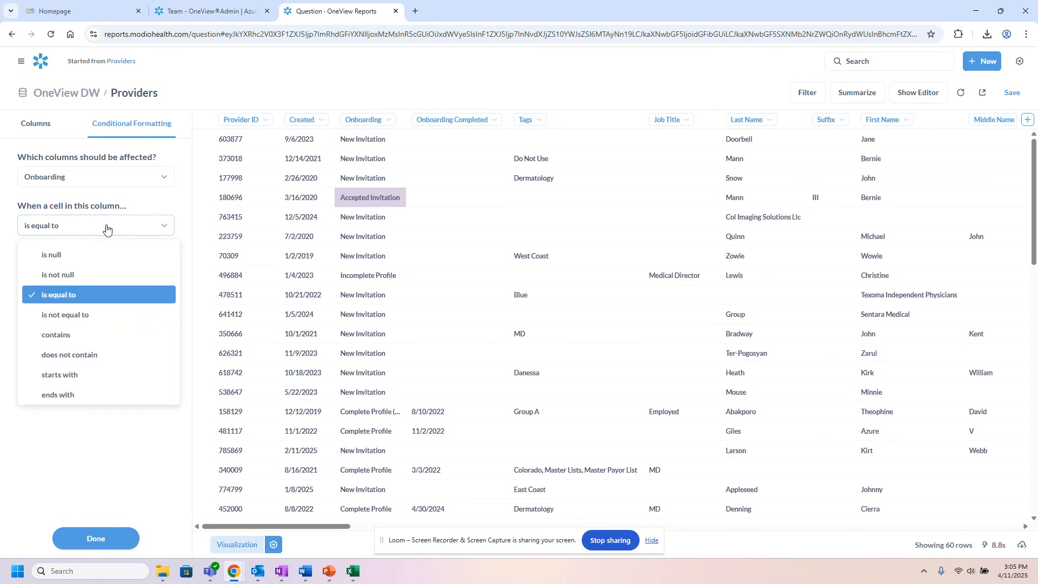
pyautogui.click(79, 297)
pyautogui.click(77, 260)
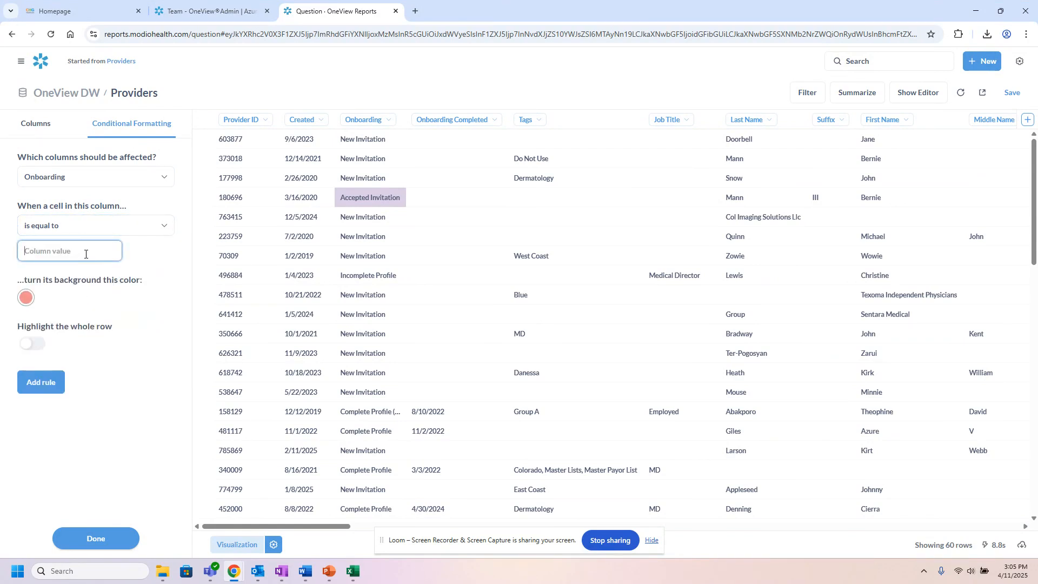
pyautogui.scroll(-10, 378, 357)
pyautogui.write('Incomplete Profile')
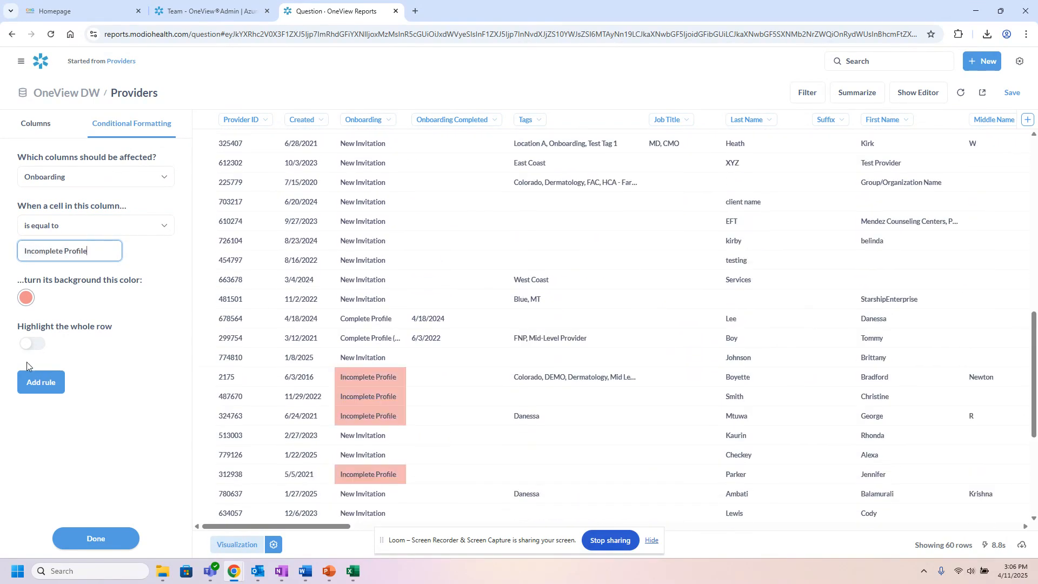
pyautogui.click(54, 384)
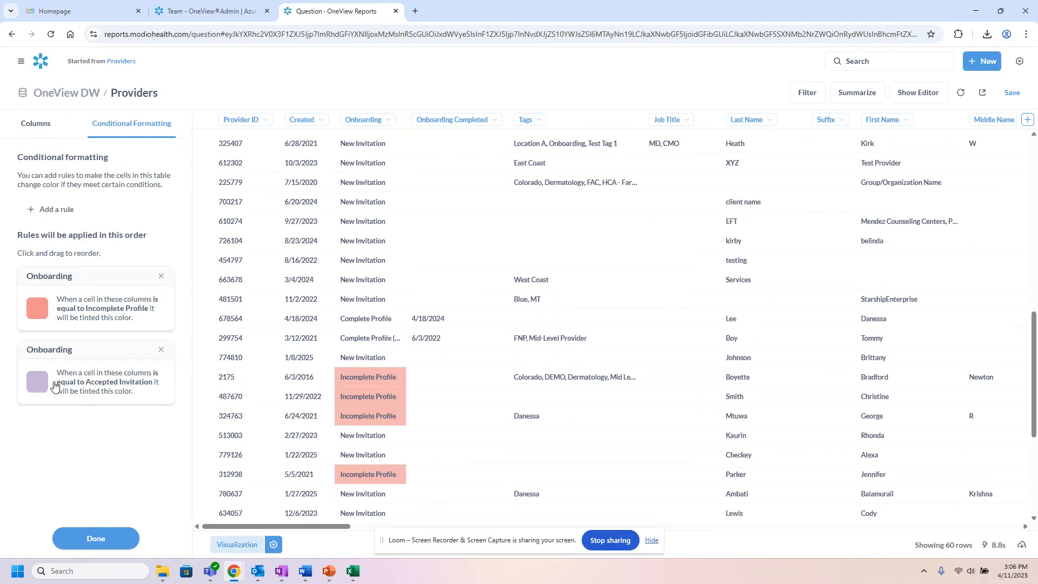
# - Start a third conditional formatting rule and choose Onboarding as its affected column
pyautogui.click(33, 210)
pyautogui.click(86, 232)
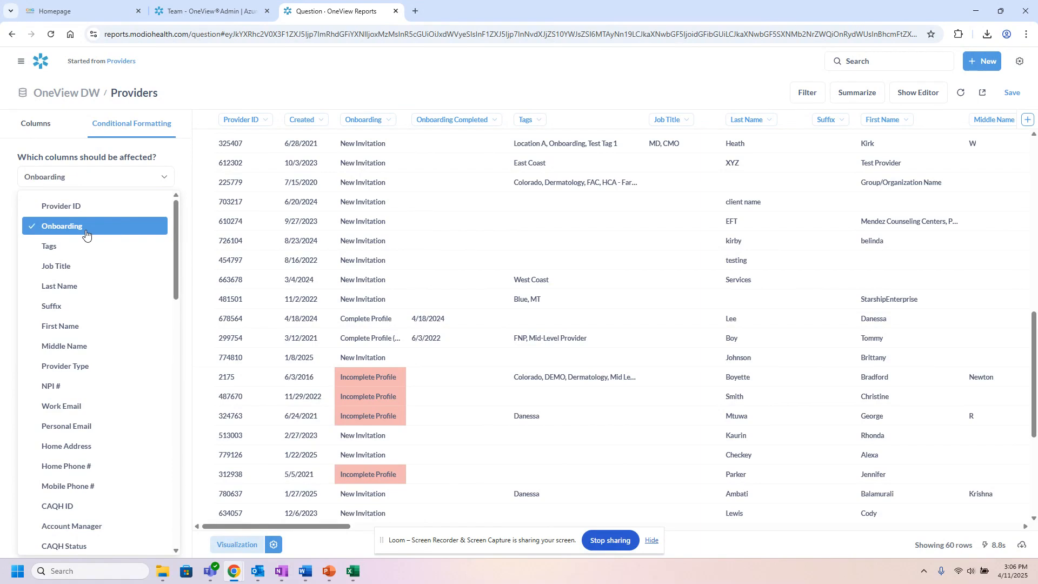
# - Add a conditional formatting rule that colours Onboarding cells teal when they are equal to New Invitation
pyautogui.click(185, 170)
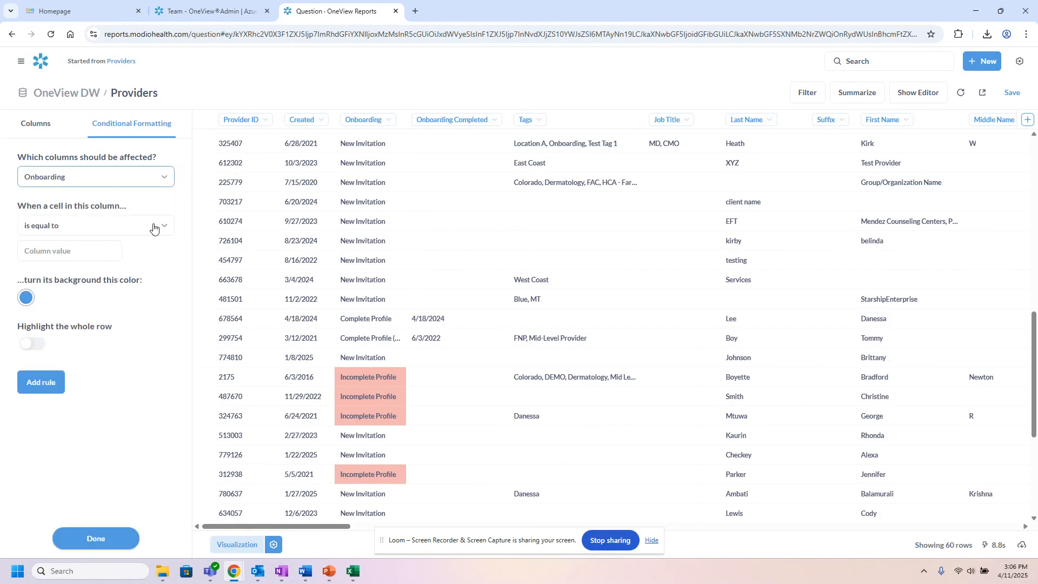
pyautogui.click(26, 297)
pyautogui.click(157, 324)
pyautogui.click(93, 250)
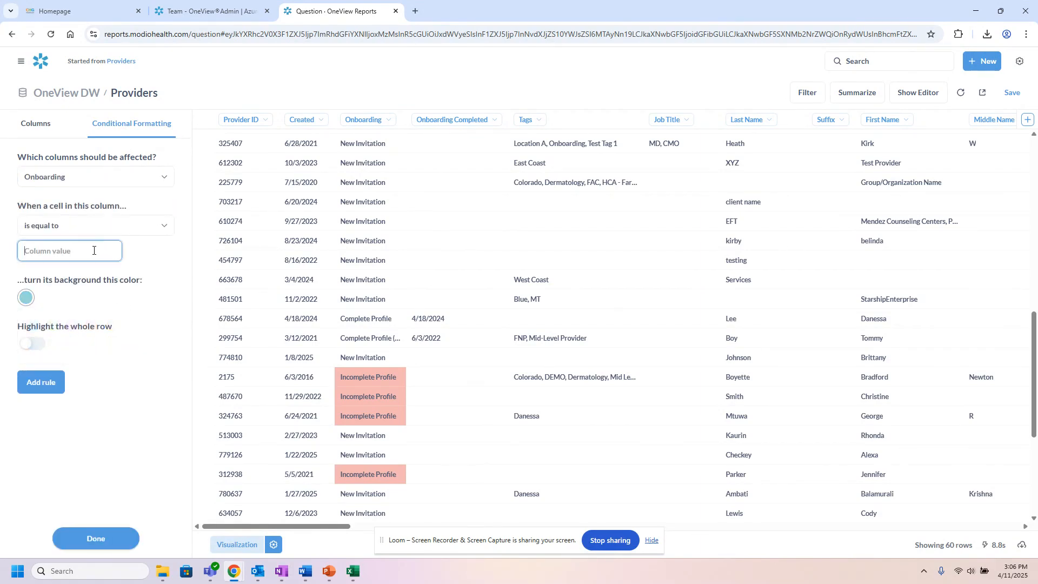
pyautogui.write('New Invotation')
pyautogui.write('ion')
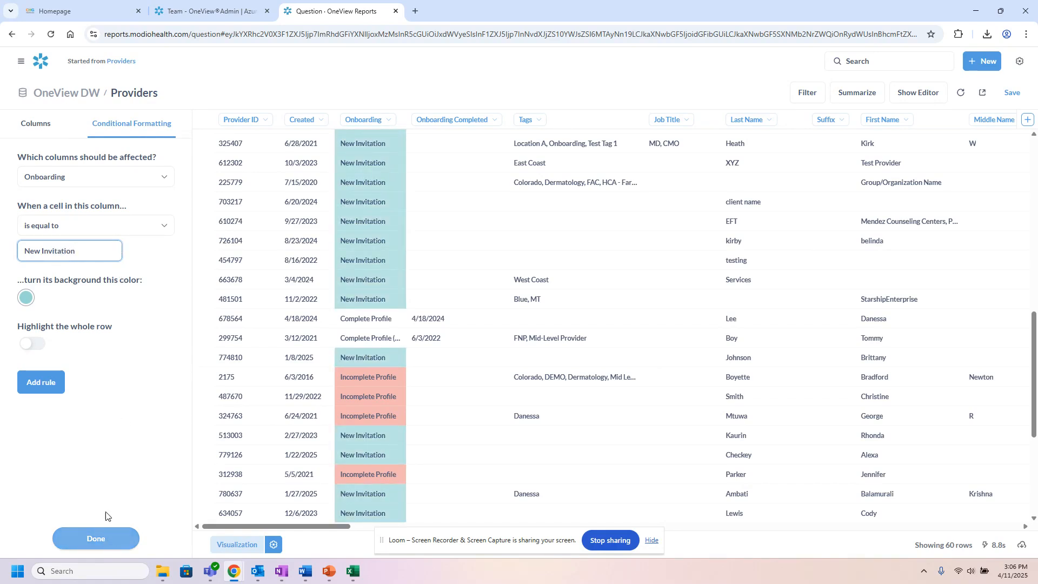
pyautogui.click(41, 382)
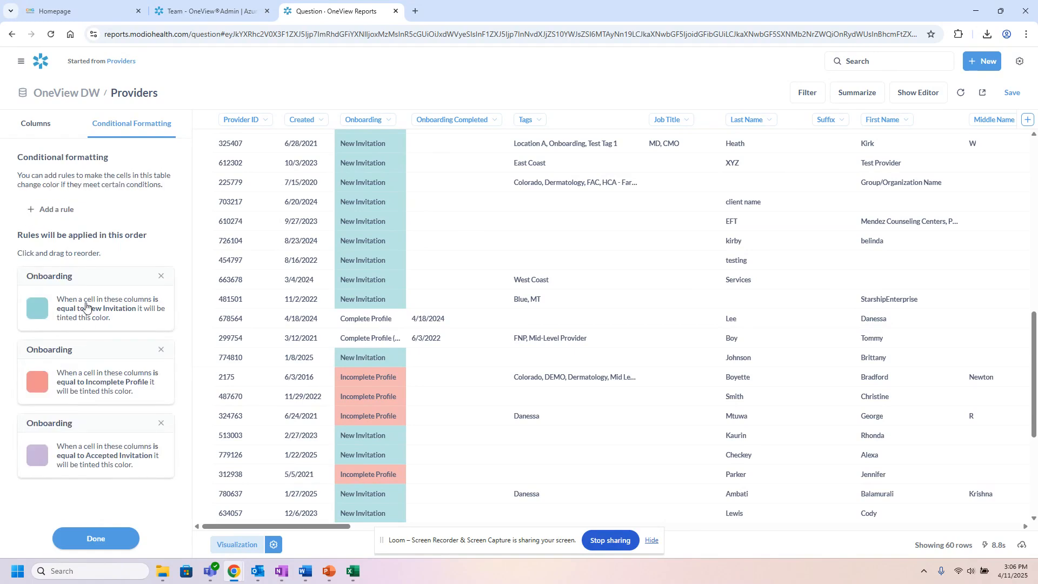
# - Add a conditional formatting rule that colours Onboarding cells containing Complete Profile yellow, and finish the table formatting
pyautogui.click(30, 211)
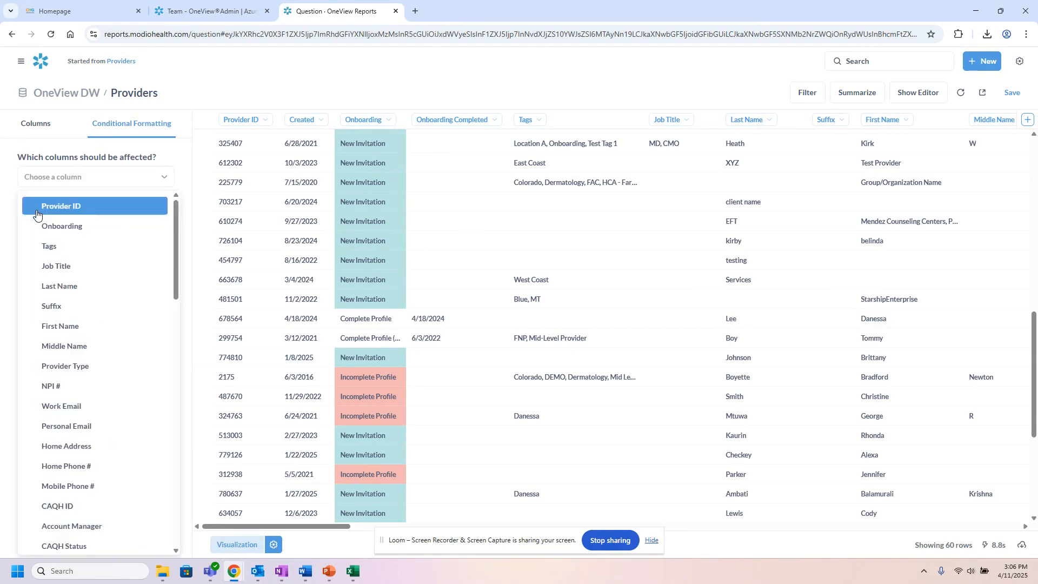
pyautogui.click(58, 227)
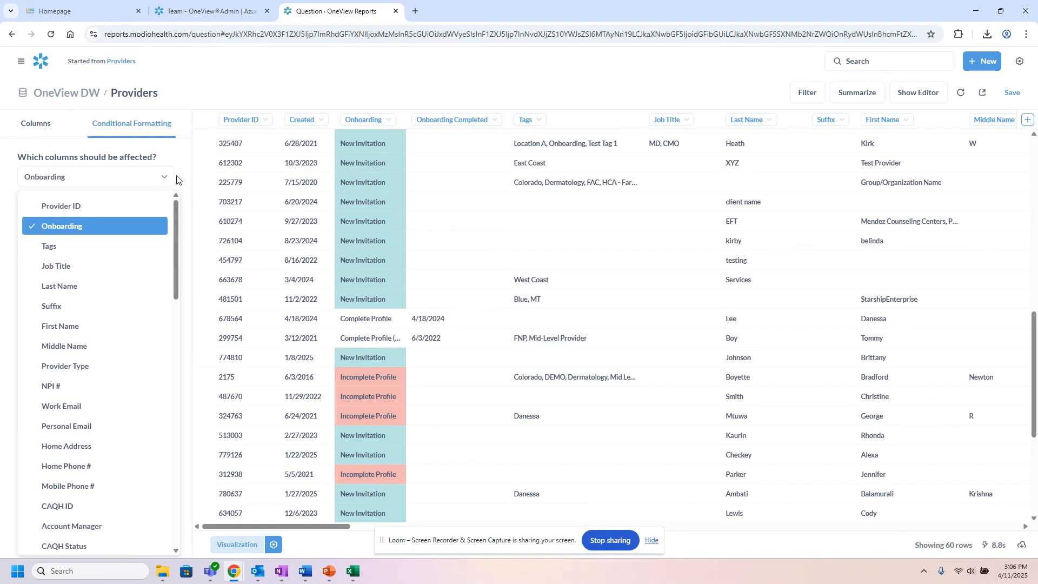
pyautogui.click(179, 181)
pyautogui.click(92, 226)
pyautogui.click(76, 333)
pyautogui.click(83, 257)
pyautogui.write('Complete Profile')
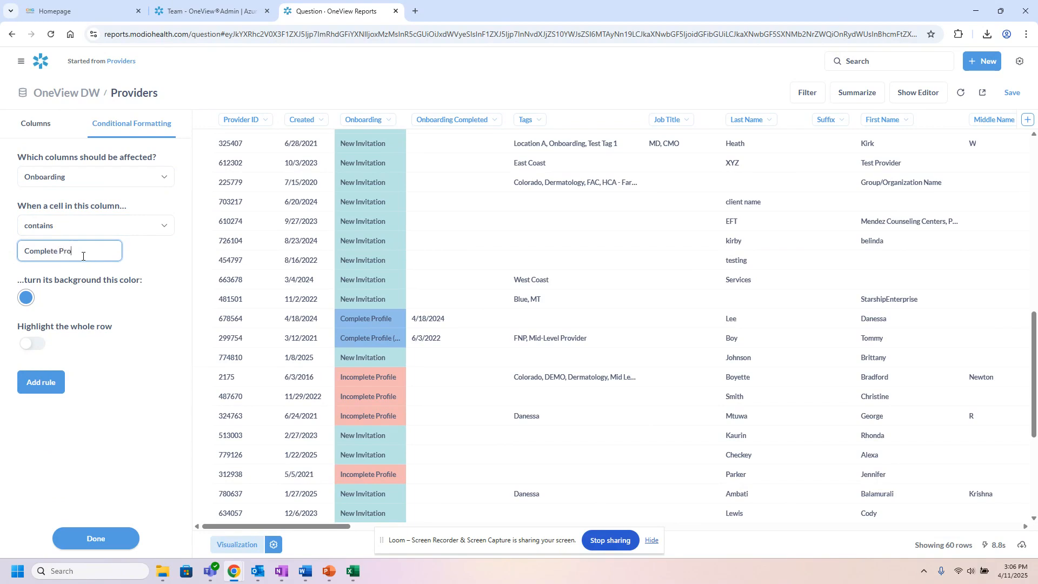
pyautogui.click(26, 297)
pyautogui.click(113, 327)
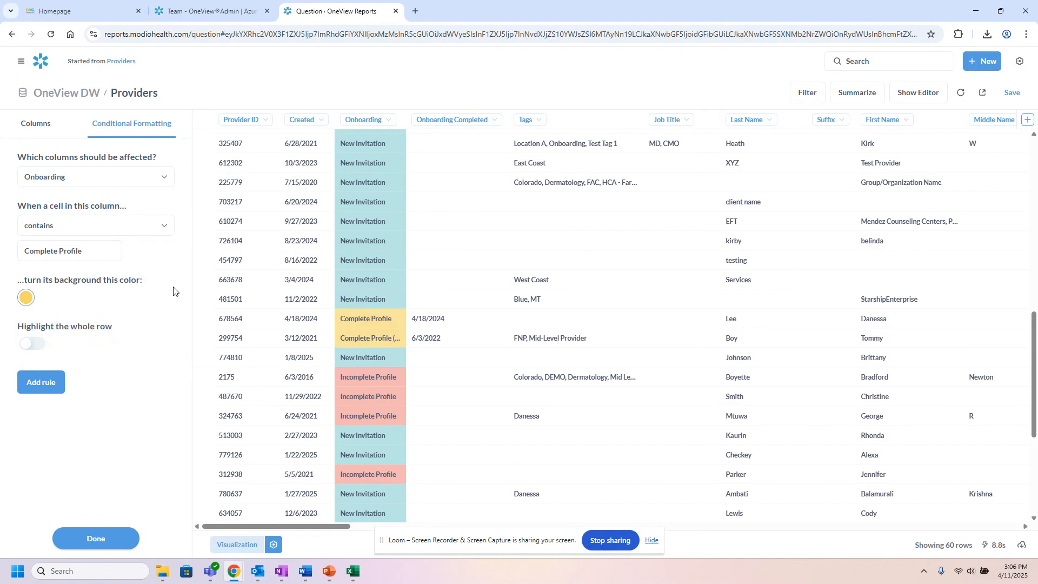
pyautogui.click(39, 385)
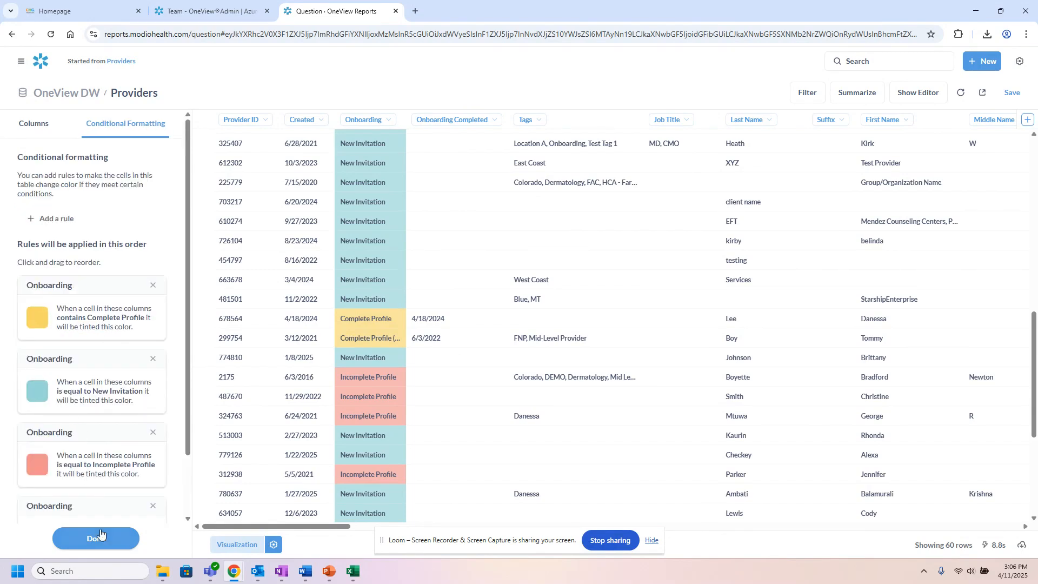
pyautogui.click(100, 539)
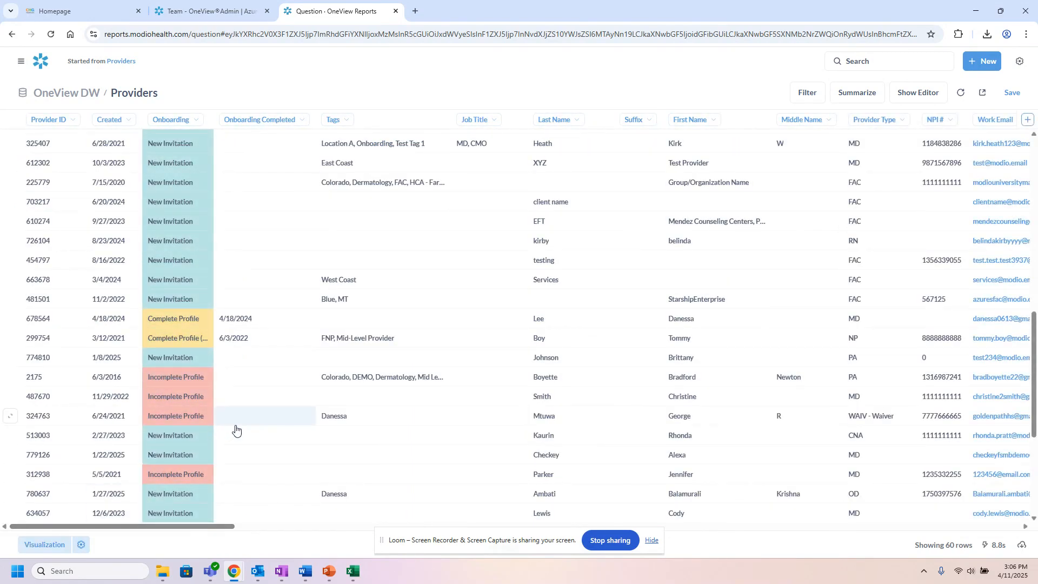
# - Save the formatted report as a new question named "Providers - Colors Of Onboarding Status" without adding it to a dashboard
pyautogui.scroll(-5, 235, 430)
pyautogui.scroll(9, 266, 448)
pyautogui.scroll(6, 267, 449)
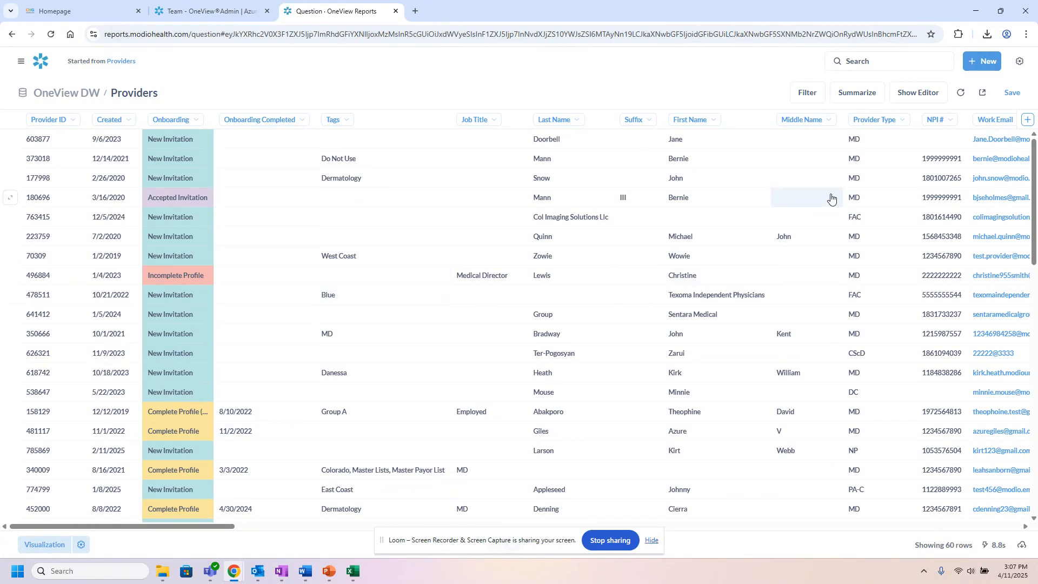
pyautogui.click(1012, 94)
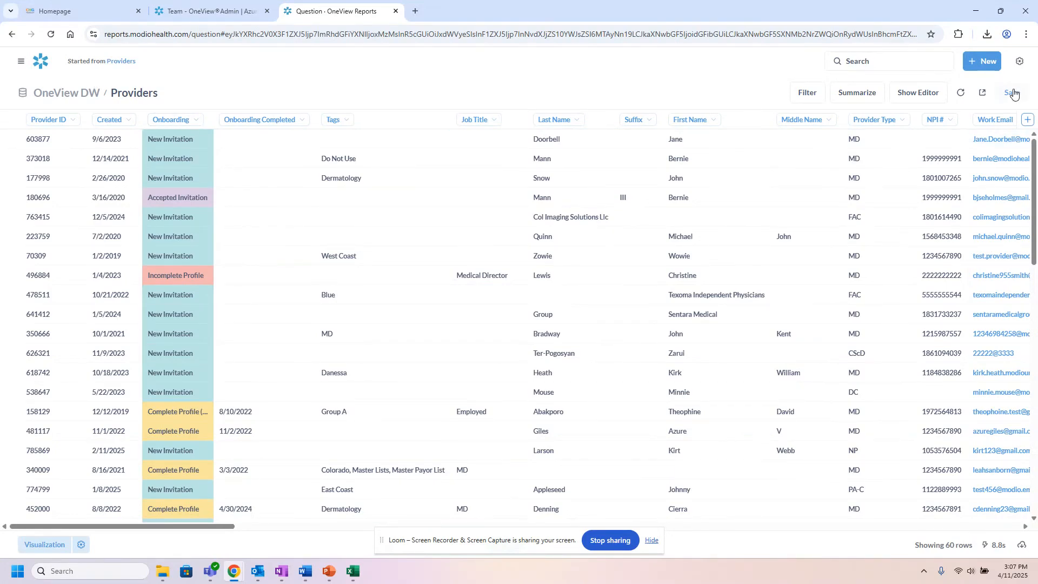
pyautogui.click(1013, 92)
pyautogui.click(473, 240)
pyautogui.press('BackSpace')
pyautogui.press('BackSpace')
pyautogui.press('BackSpace')
pyautogui.press('BackSpace')
pyautogui.press('BackSpace')
pyautogui.press('BackSpace')
pyautogui.press('BackSpace')
pyautogui.press('BackSpace')
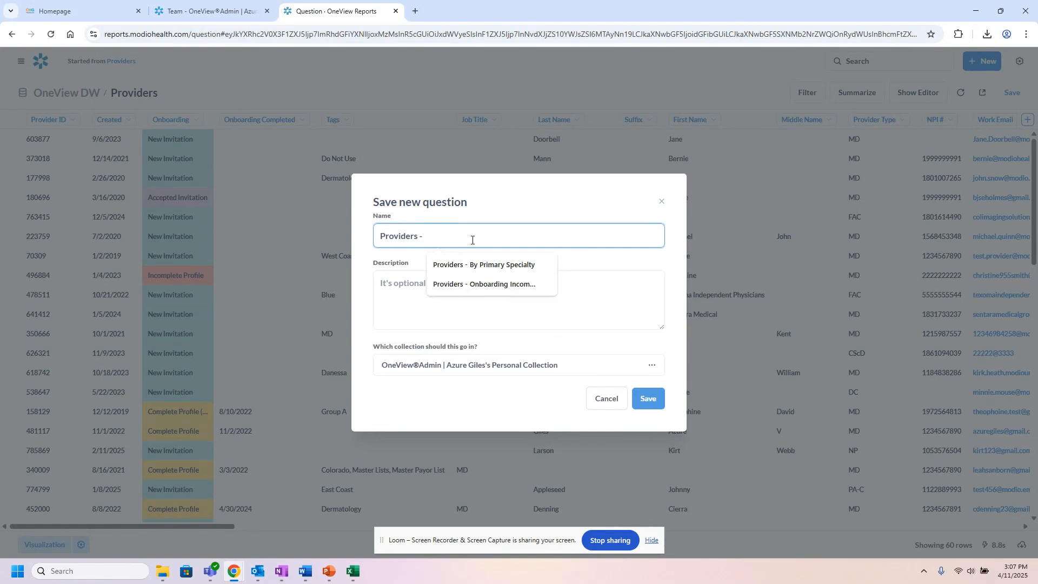
pyautogui.write('Co')
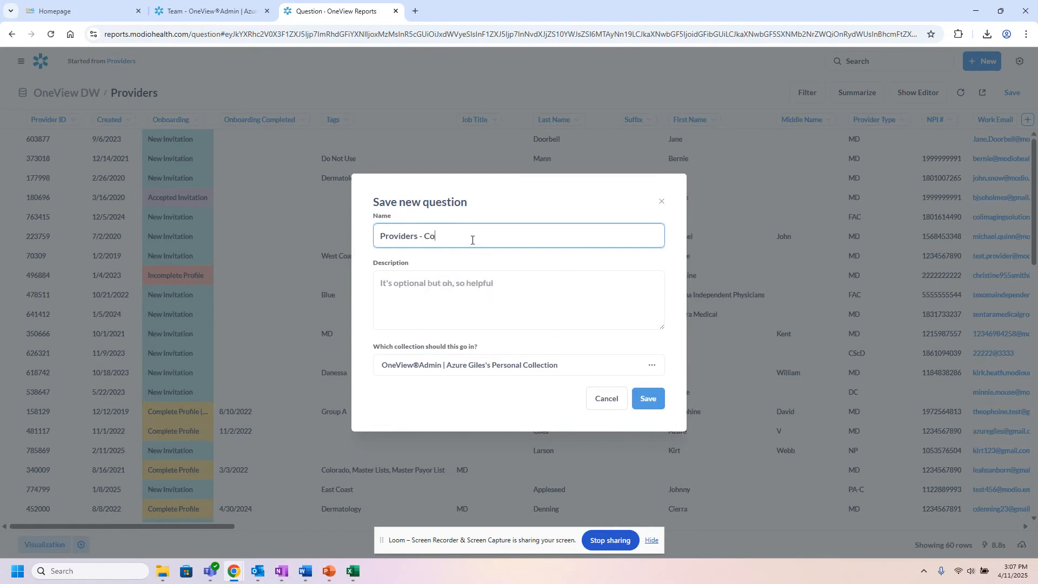
pyautogui.write('lors Of Onboarding Status')
pyautogui.click(649, 400)
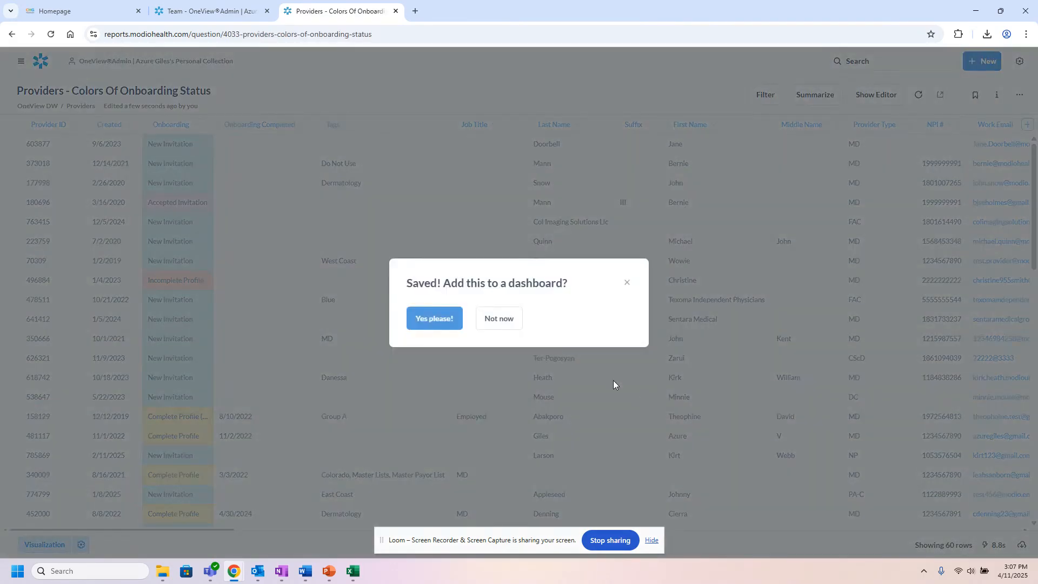
pyautogui.click(626, 285)
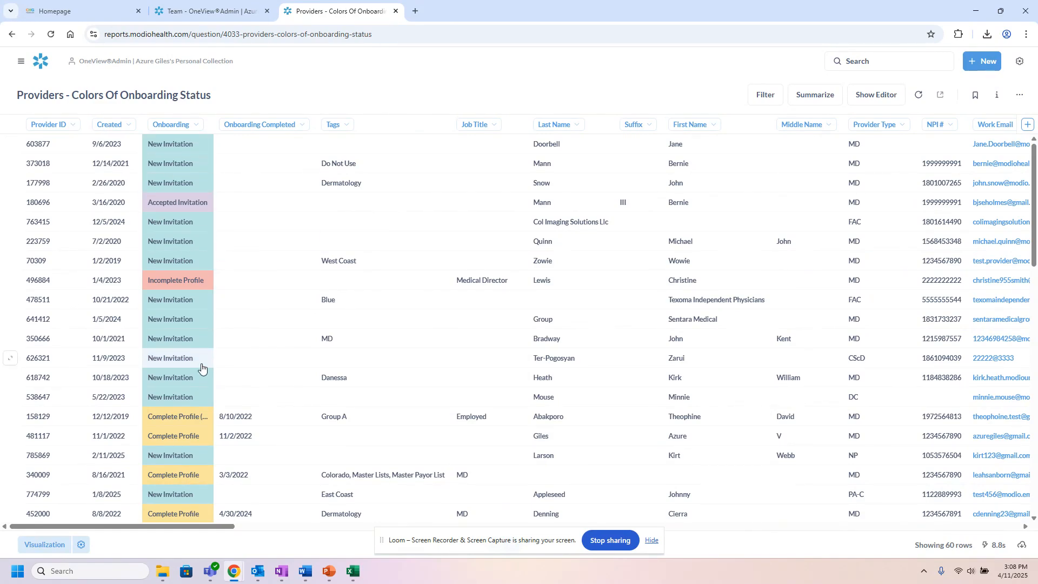
# - Look through the coloured onboarding rows, return to the Standard Reports Quick Links page and show the list of collections
pyautogui.scroll(-7, 201, 367)
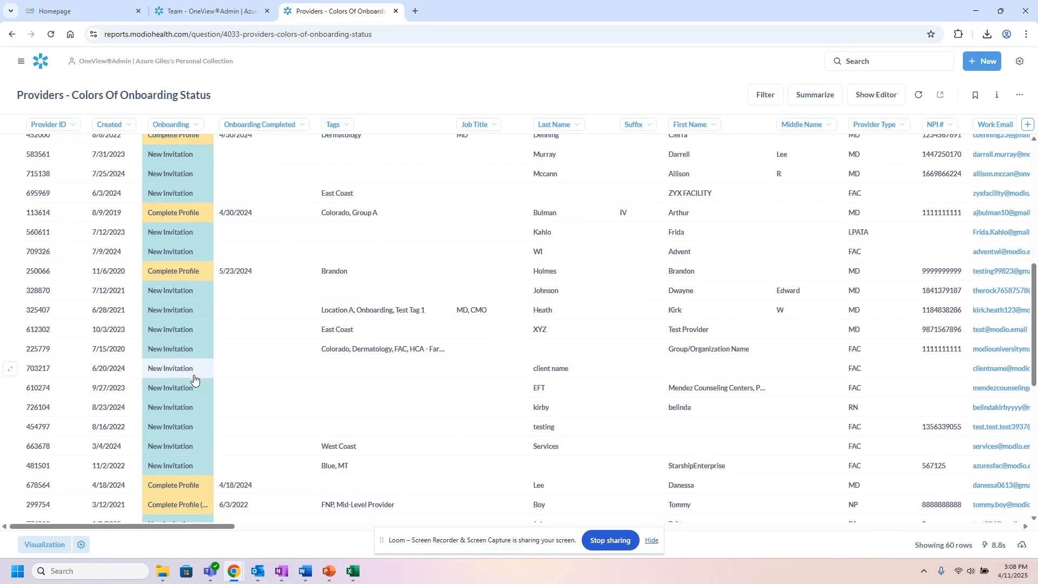
pyautogui.scroll(-4, 193, 379)
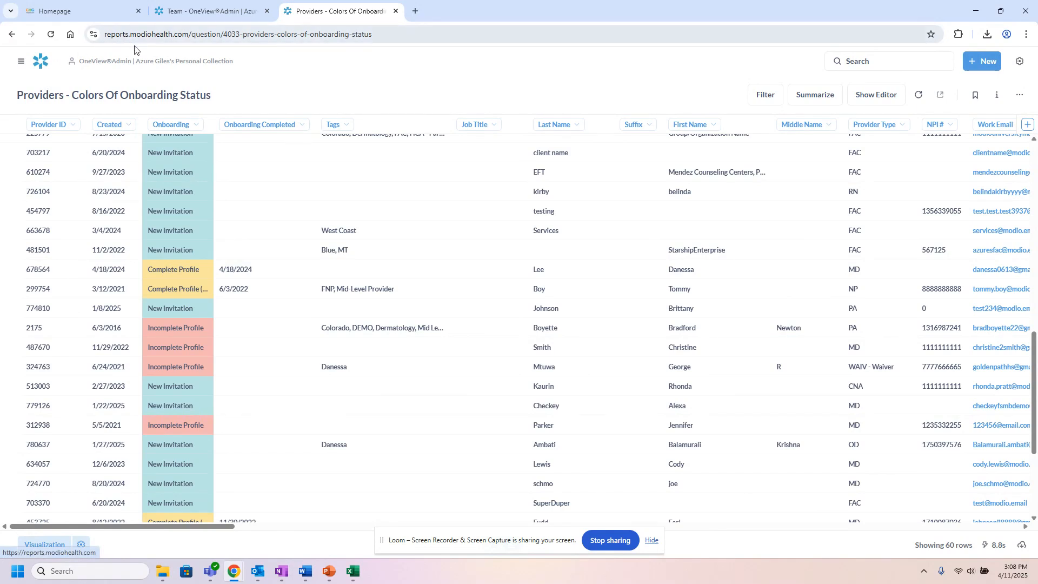
pyautogui.click(41, 66)
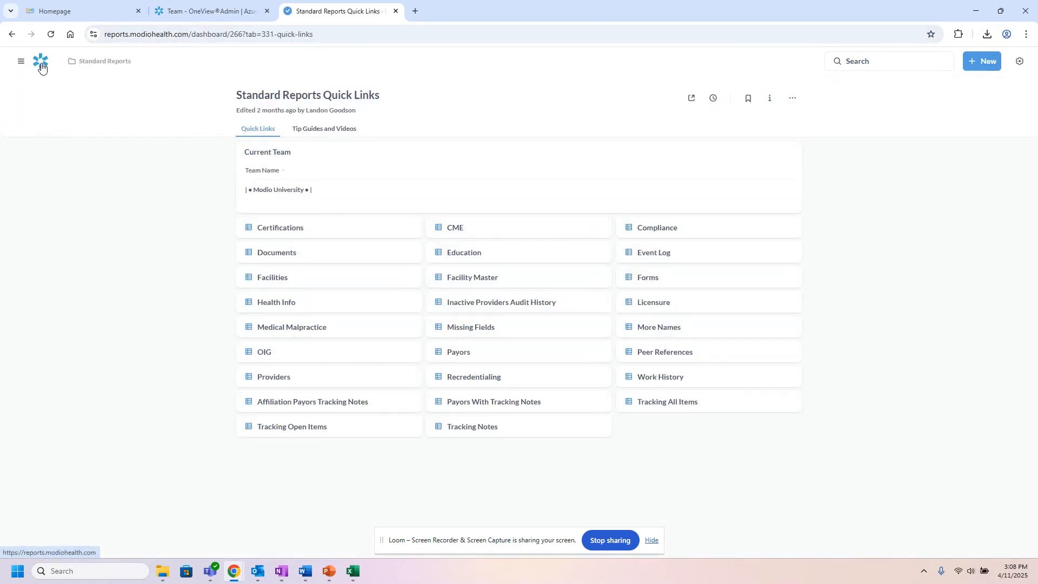
pyautogui.click(21, 62)
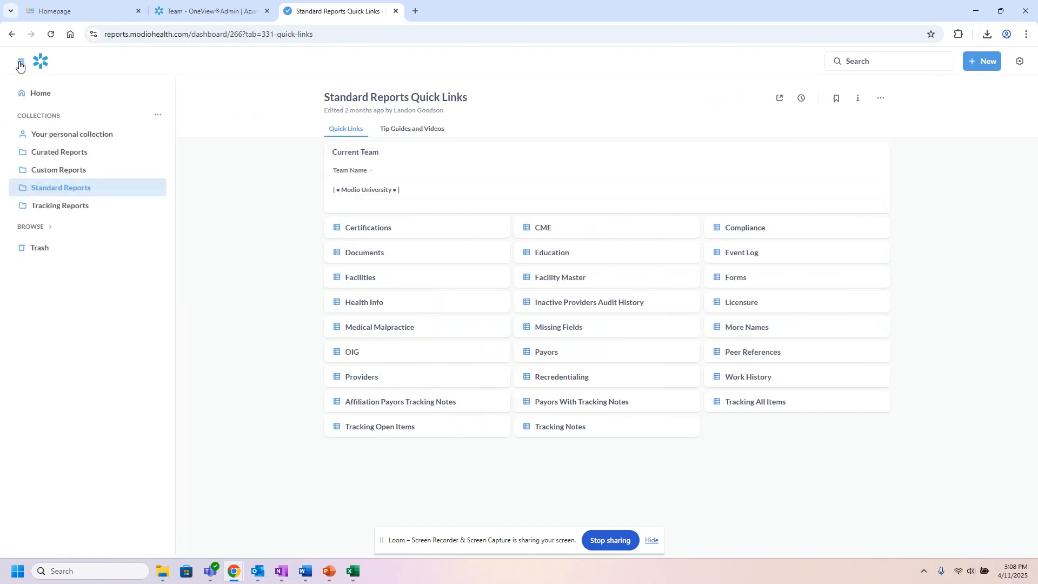
# - Switch to the Modio team list and open the Healthcare Payors section of the Certified Physician Assistant tagged East Coast
pyautogui.click(199, 12)
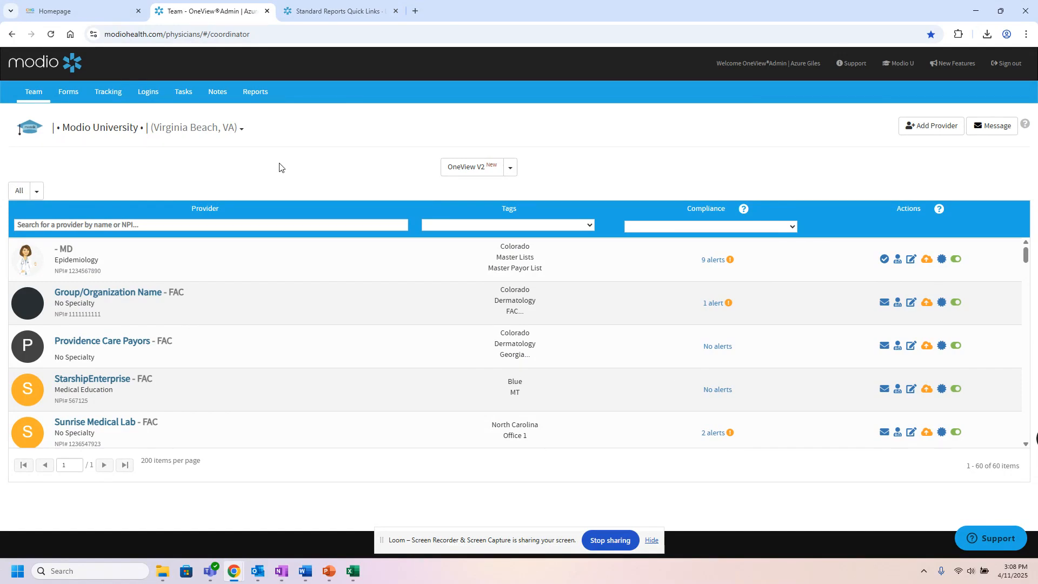
pyautogui.scroll(-4, 207, 374)
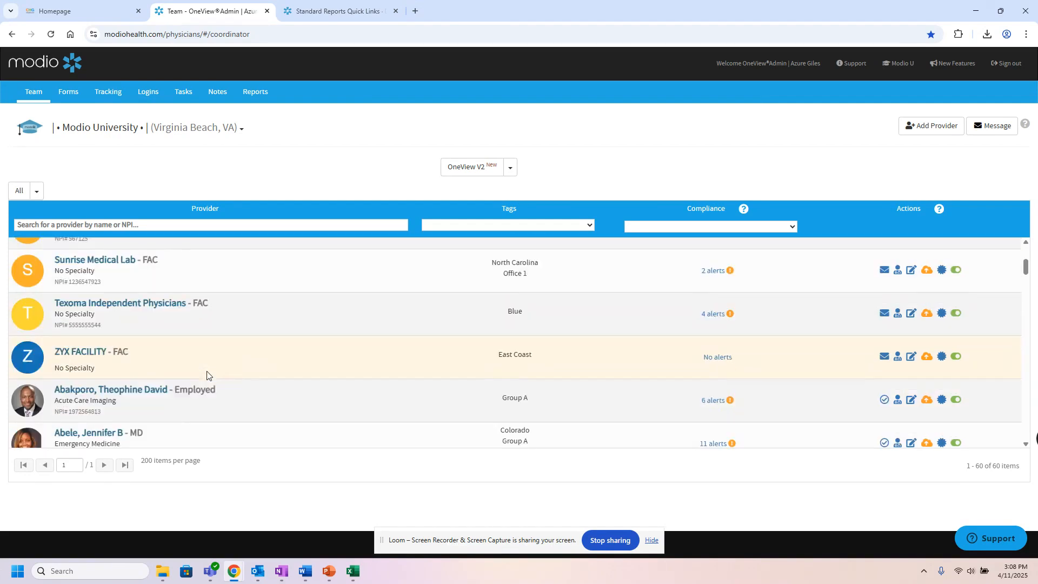
pyautogui.scroll(-1, 207, 374)
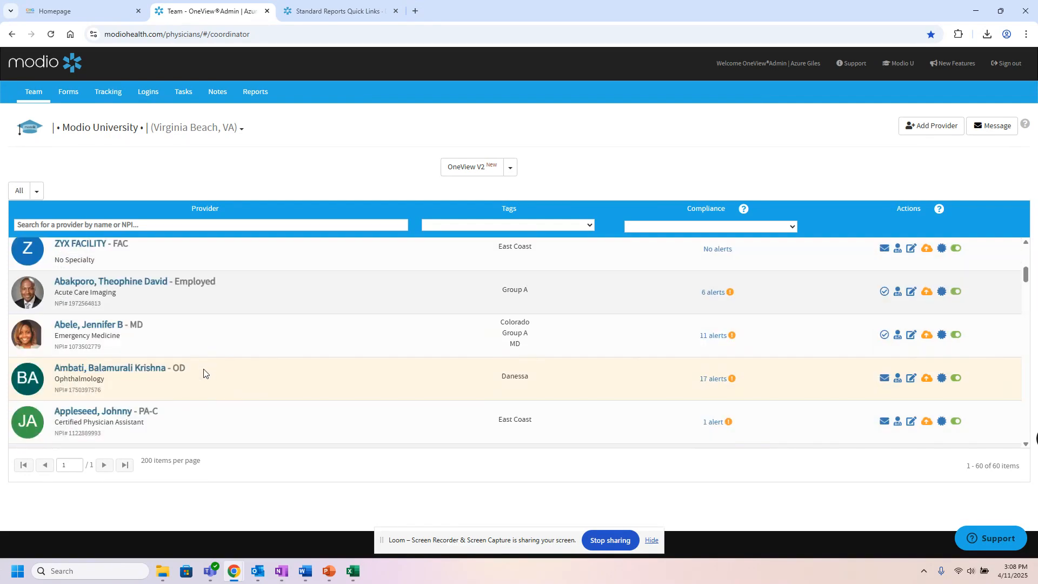
pyautogui.scroll(-1, 203, 372)
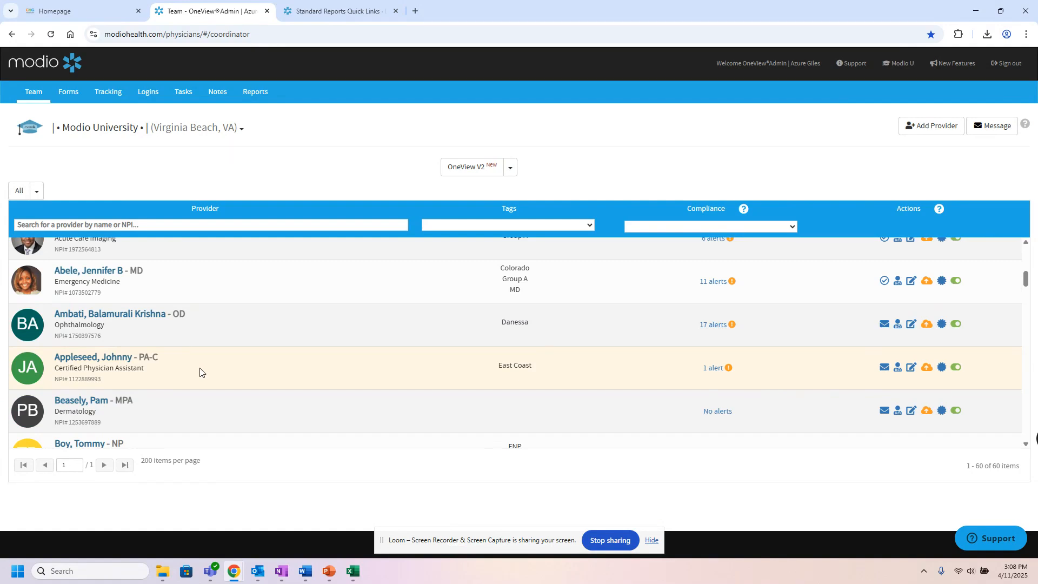
pyautogui.click(119, 359)
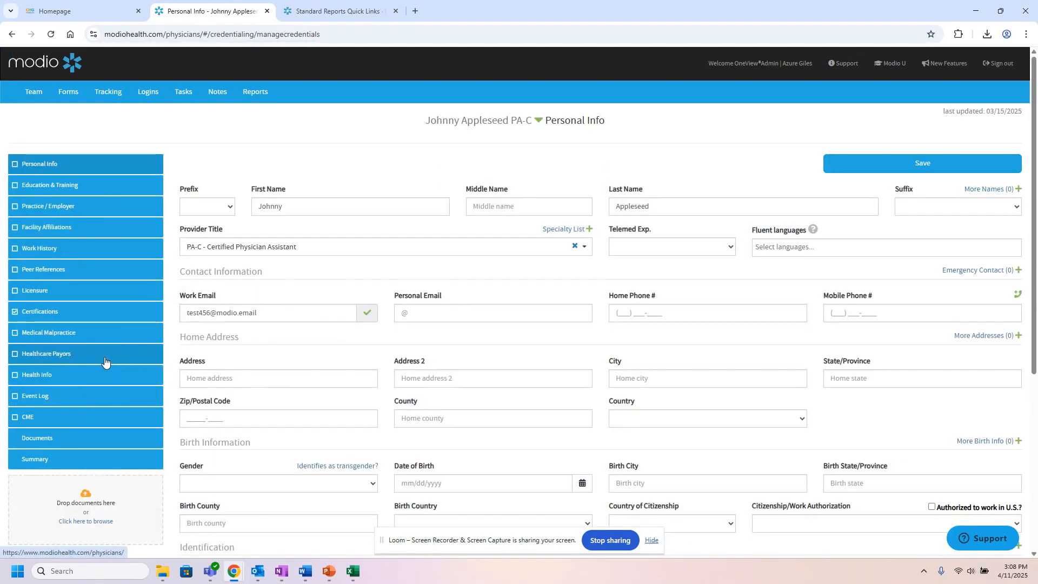
pyautogui.click(105, 360)
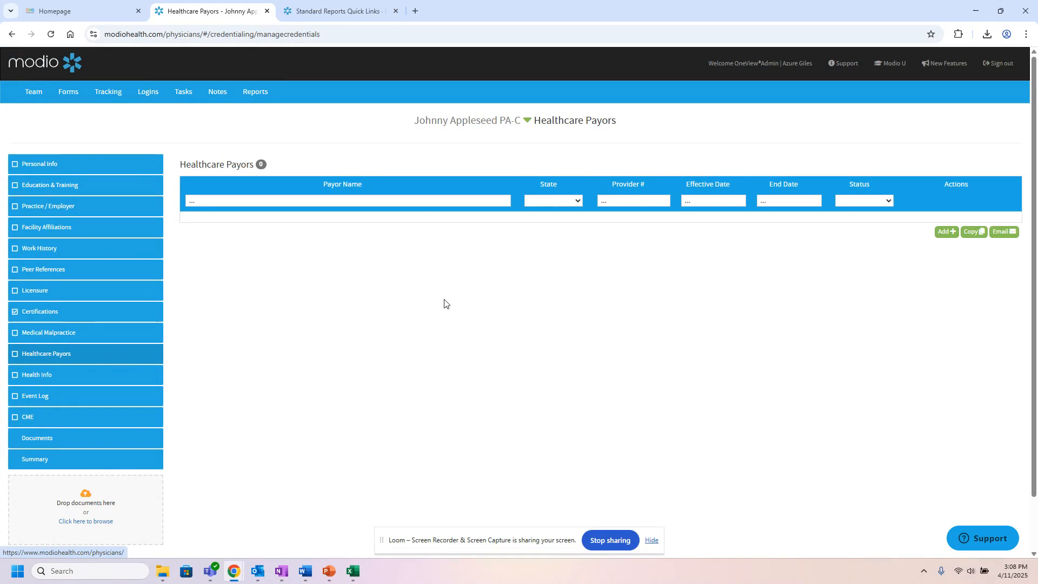
# - Copy all practice/employer locations from StarshipEnterprise to this provider's Practice / Employer section
pyautogui.click(98, 213)
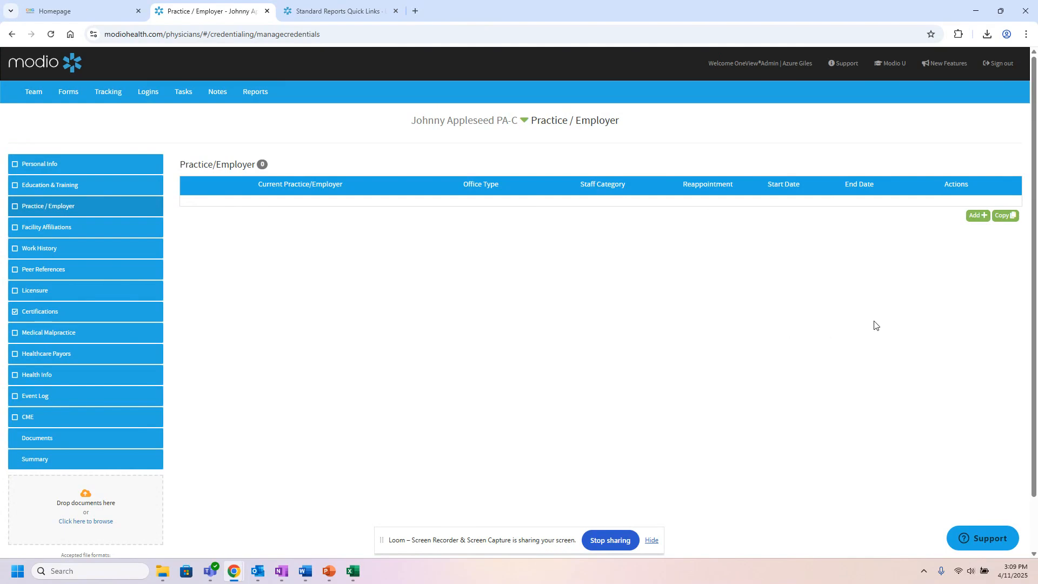
pyautogui.click(1009, 218)
pyautogui.click(1009, 216)
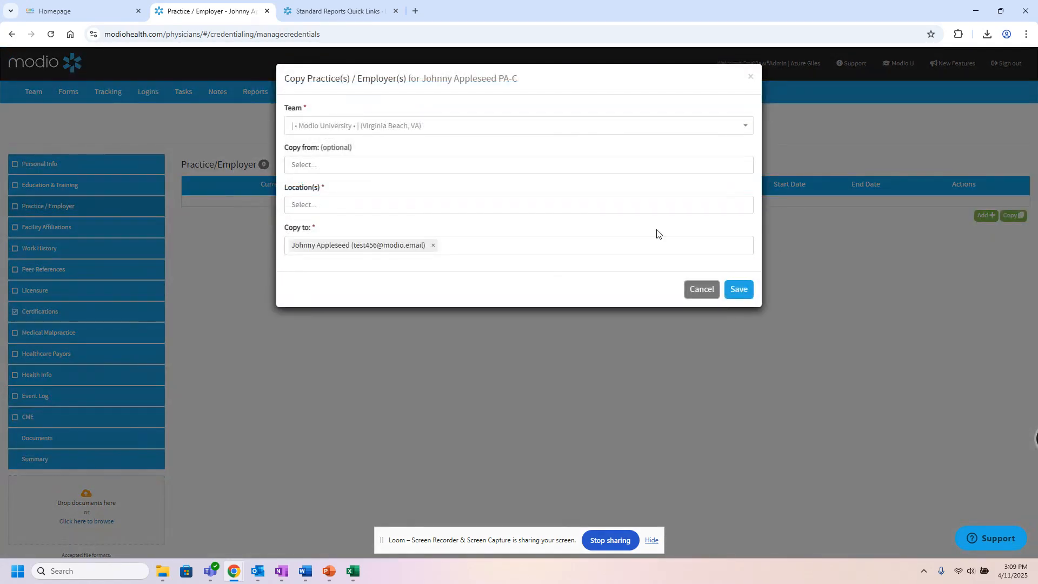
pyautogui.click(334, 166)
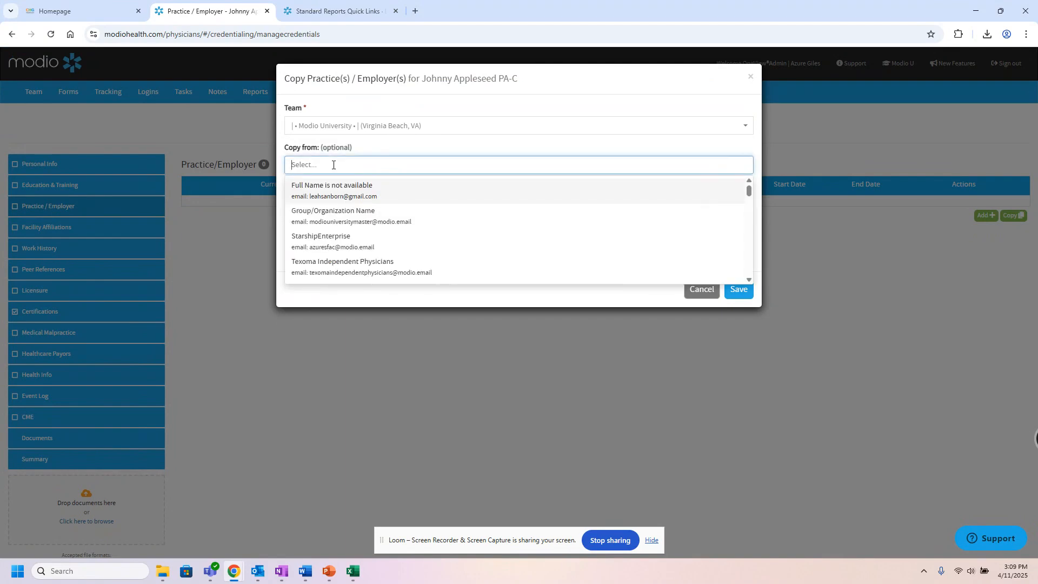
pyautogui.click(331, 242)
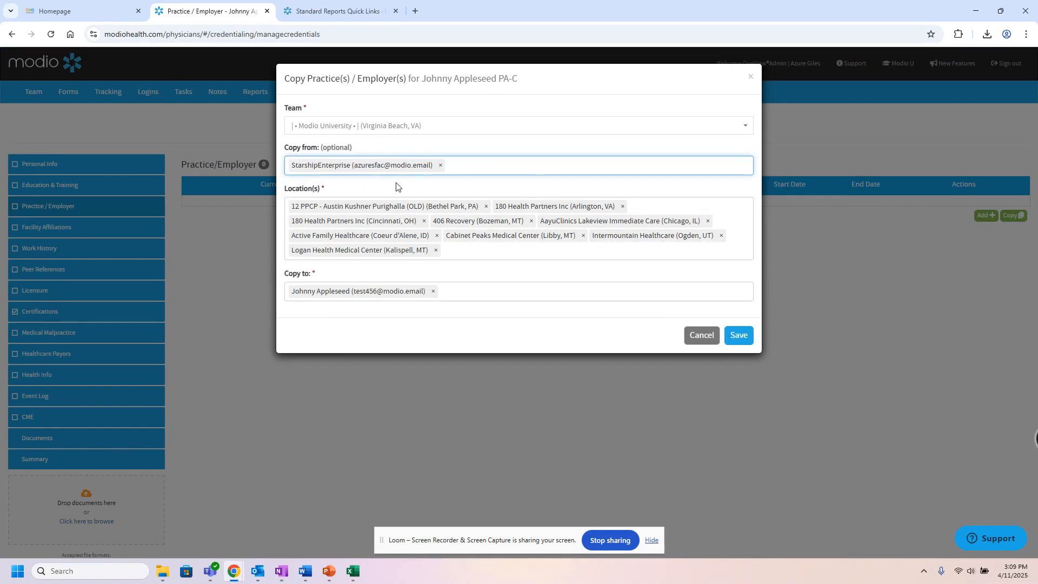
pyautogui.click(738, 338)
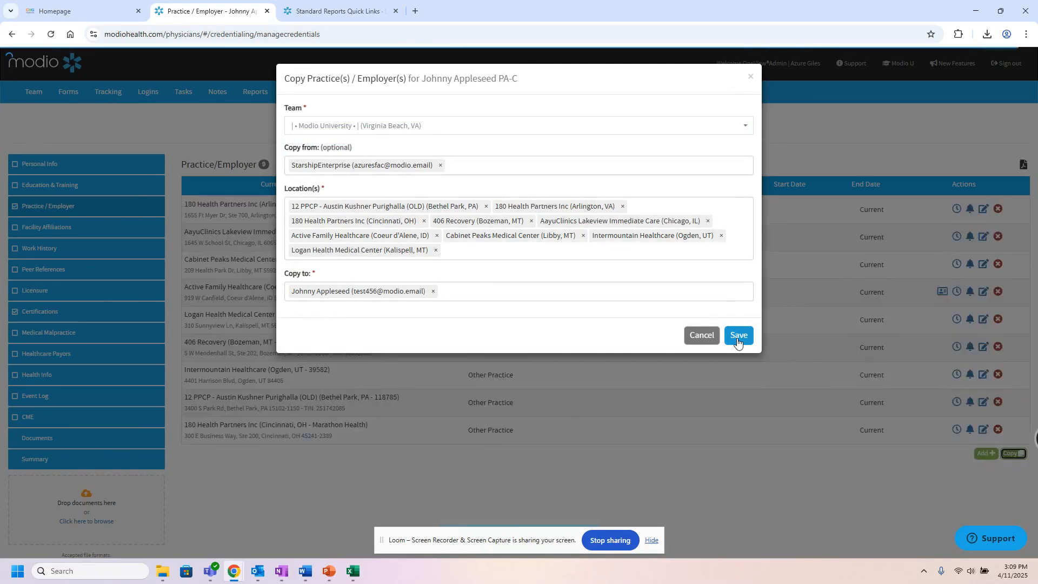
pyautogui.click(697, 337)
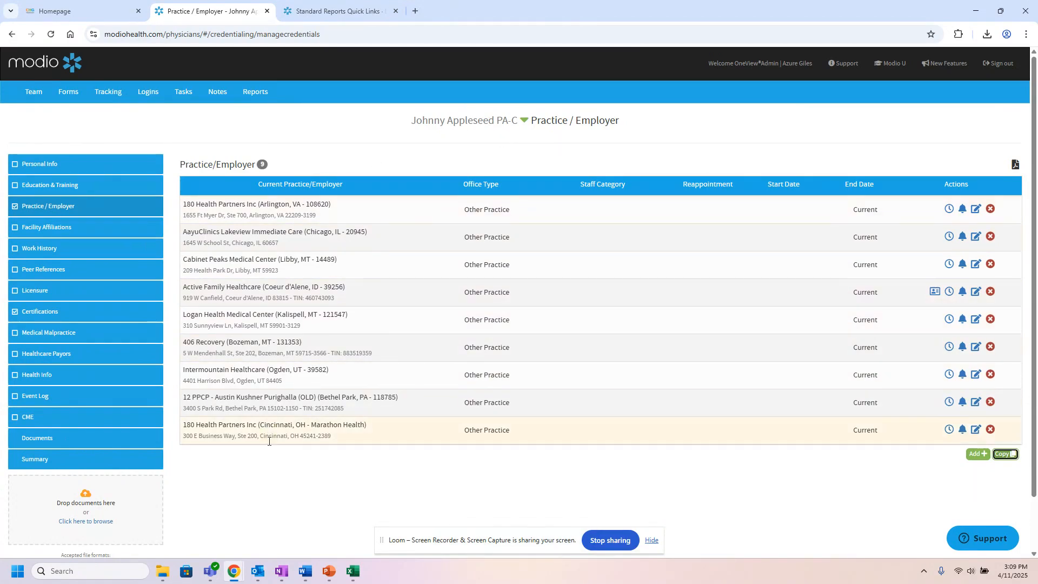
# - Start copying healthcare payors to this provider's Healthcare Payors section, using StarshipEnterprise as the source provider
pyautogui.click(68, 357)
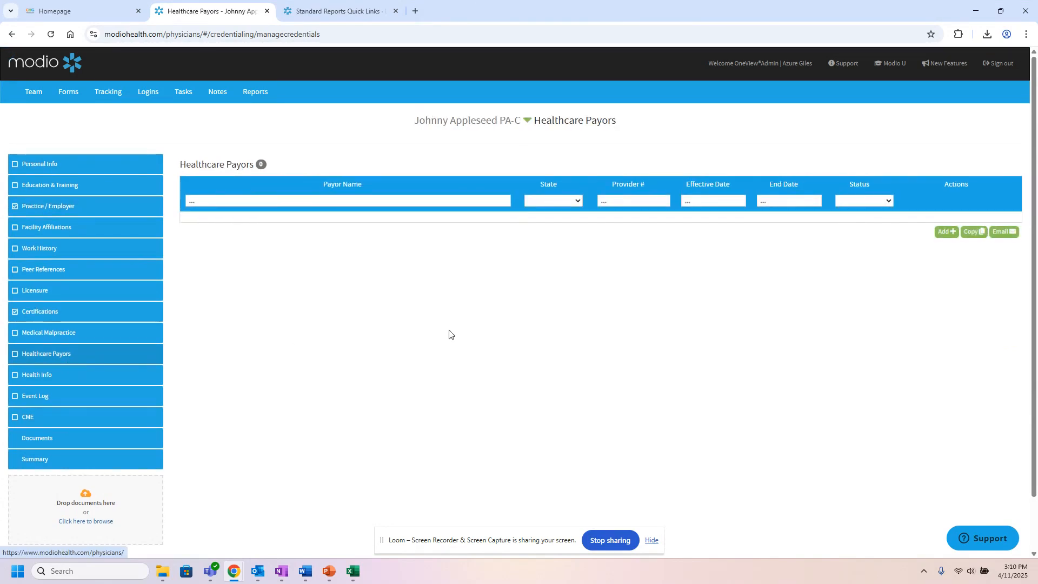
pyautogui.click(972, 232)
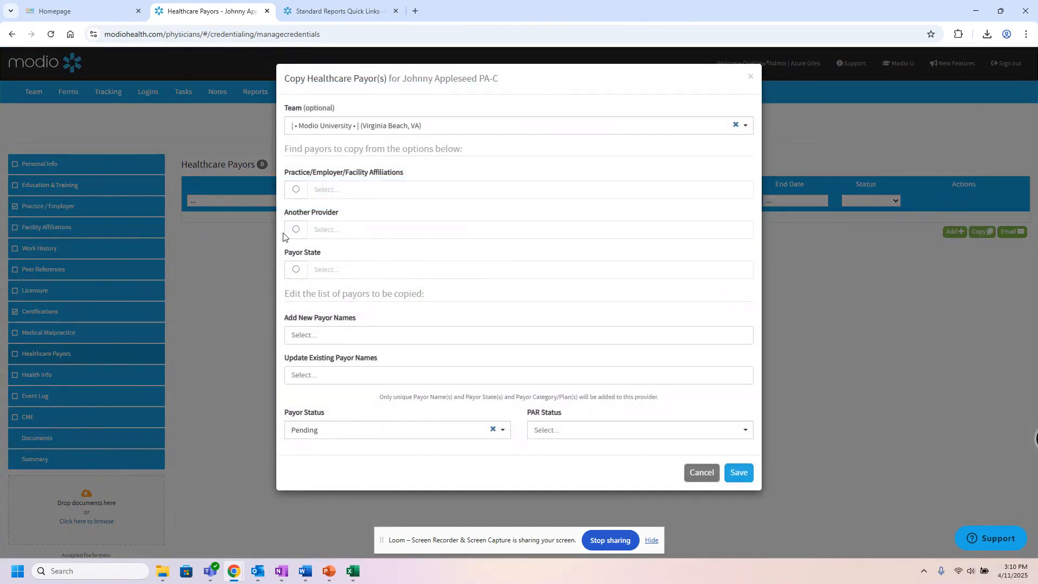
pyautogui.click(295, 229)
pyautogui.click(325, 230)
pyautogui.write('star')
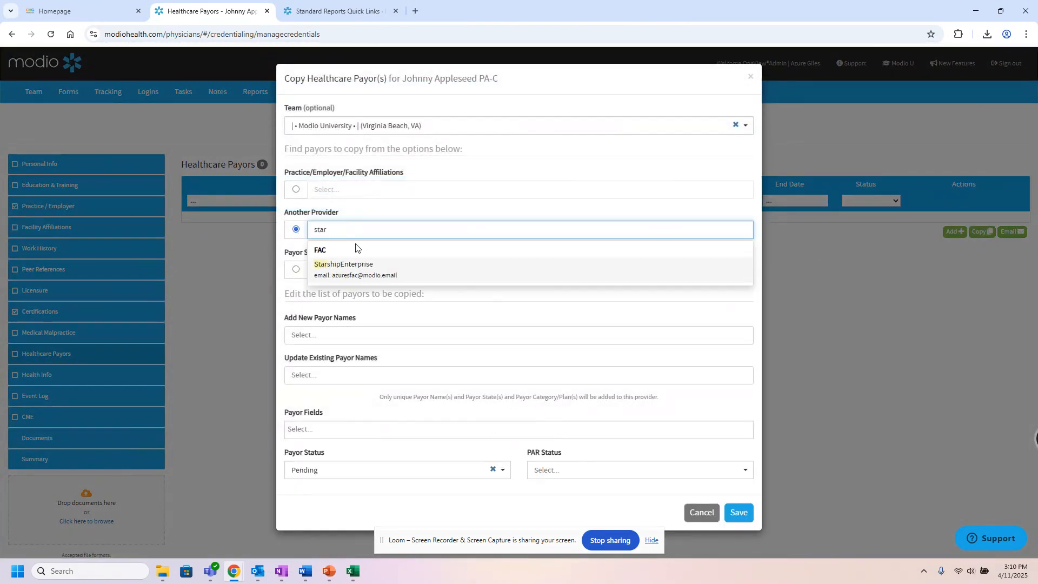
pyautogui.click(339, 270)
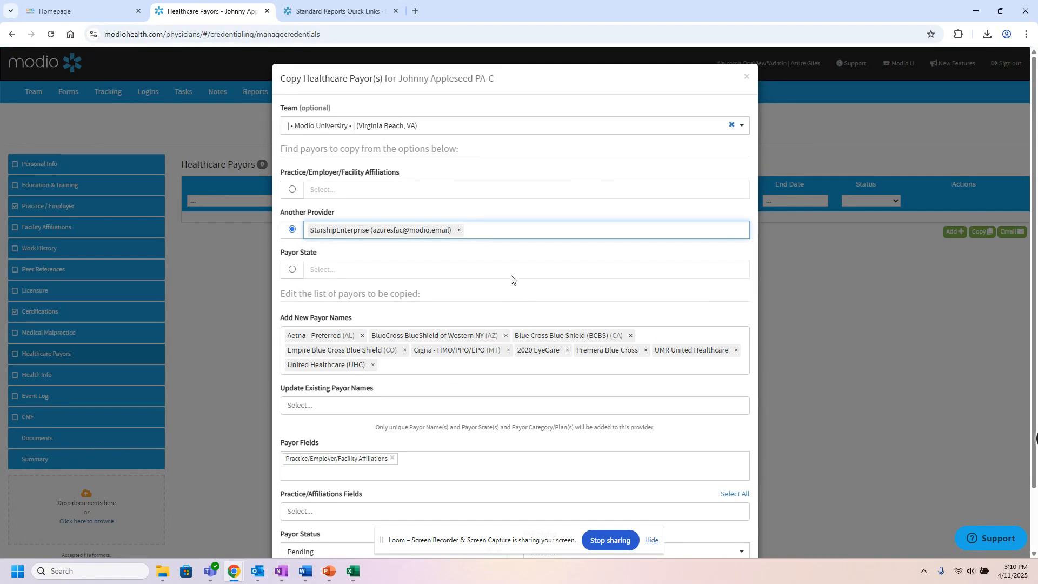
pyautogui.moveTo(523, 74); pyautogui.dragTo(523, 50)
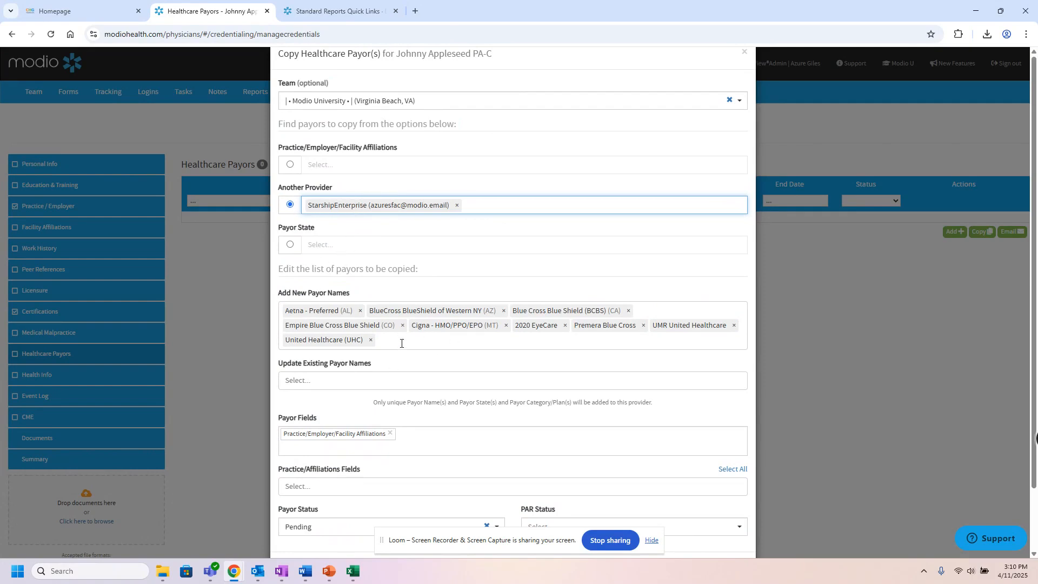
# - Link the copied payors to the Cabinet Peaks Medical Center and Logan Health Medical Center practice affiliations
pyautogui.click(419, 487)
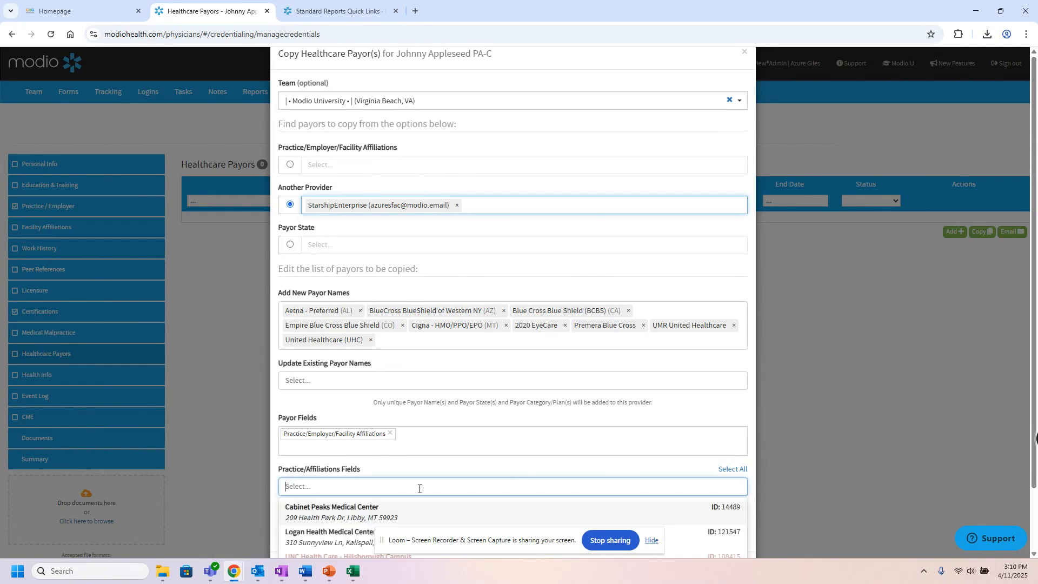
pyautogui.scroll(-2, 432, 480)
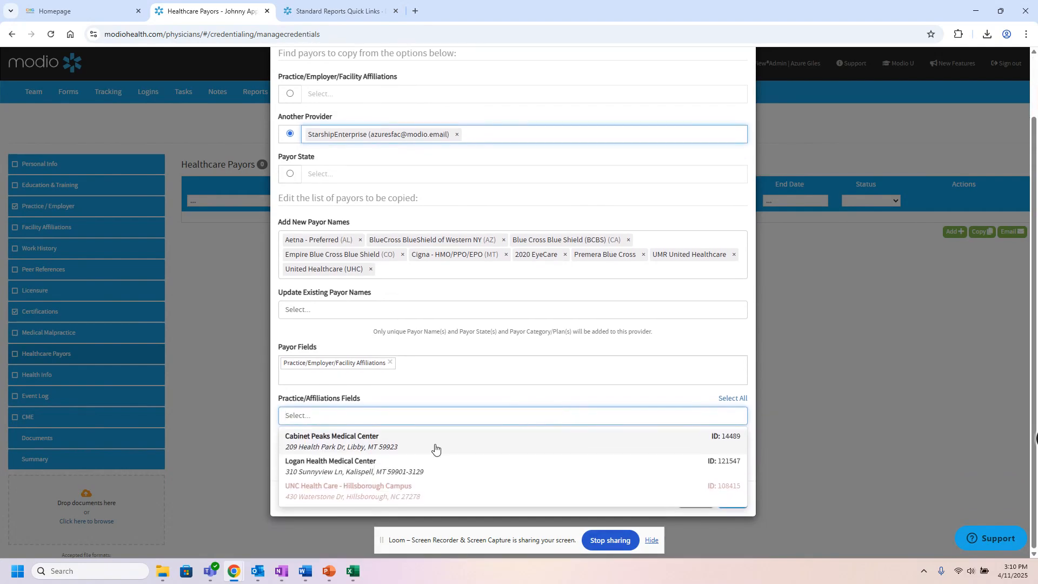
pyautogui.click(435, 447)
pyautogui.click(414, 447)
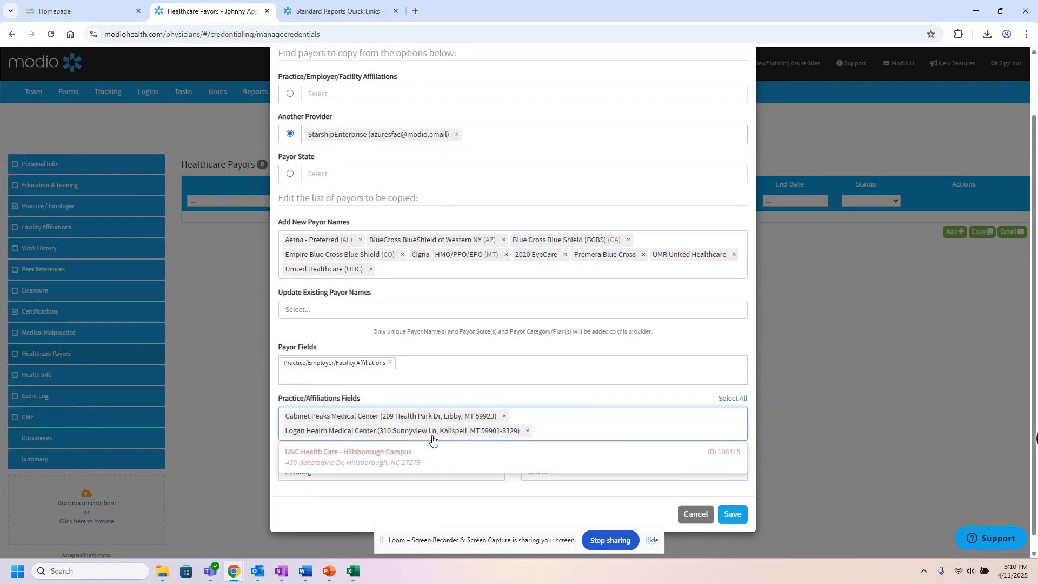
pyautogui.click(633, 399)
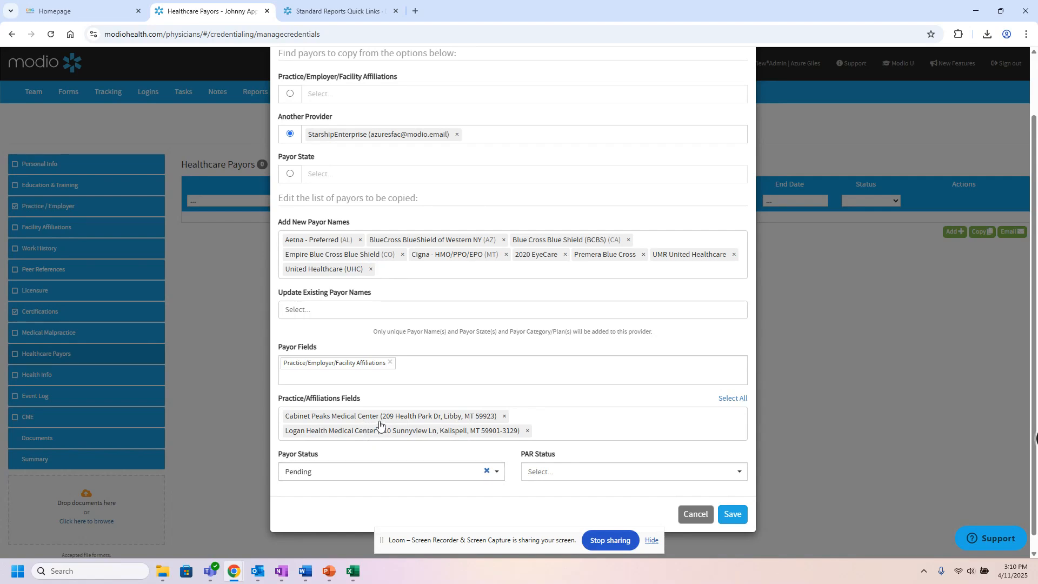
# - Try Active, Pending and Not Enrolled as the payor status for the copied payors
pyautogui.click(399, 474)
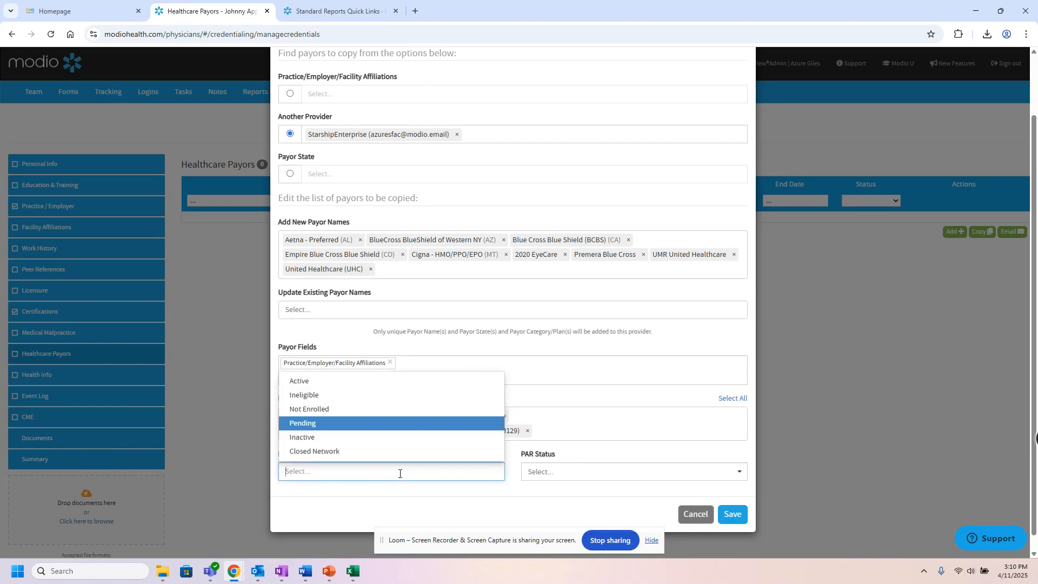
pyautogui.click(323, 382)
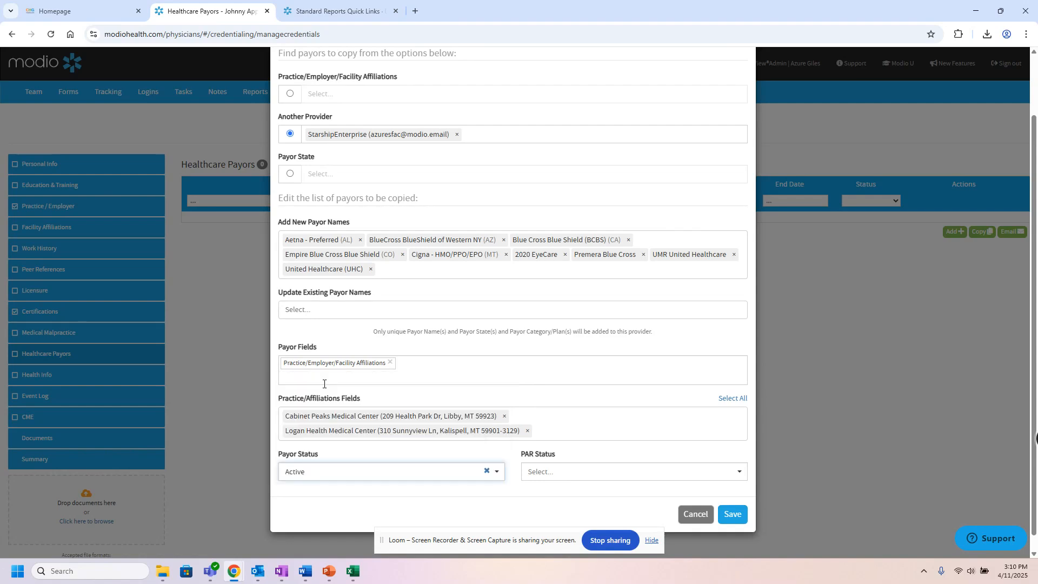
pyautogui.click(487, 471)
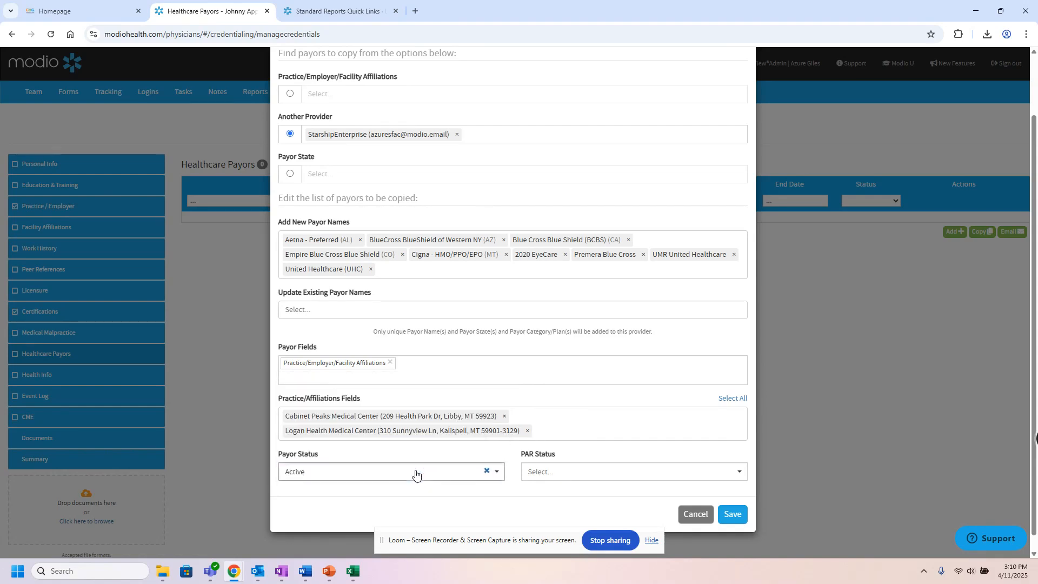
pyautogui.click(415, 473)
pyautogui.click(344, 430)
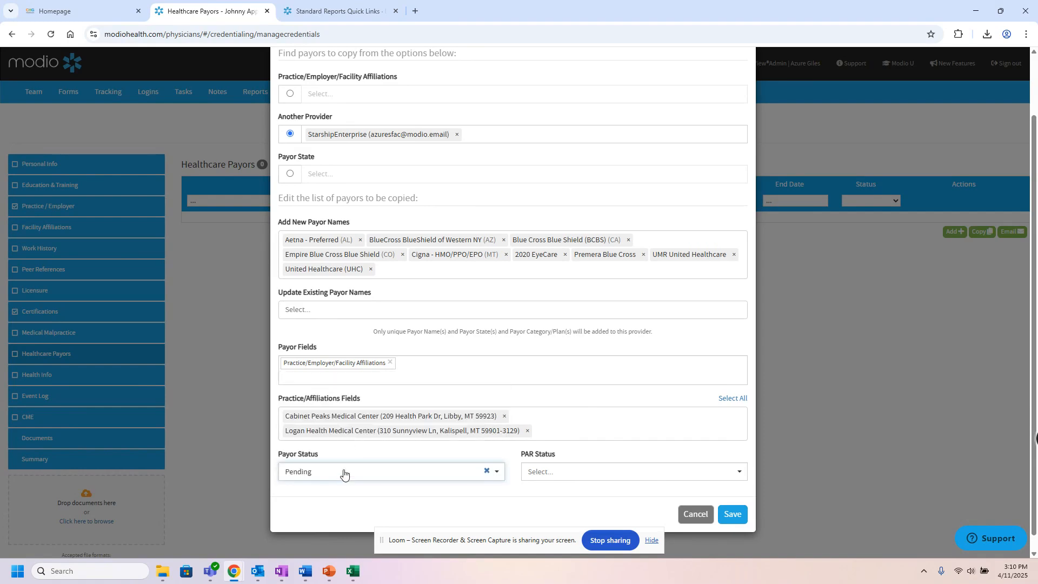
pyautogui.click(353, 474)
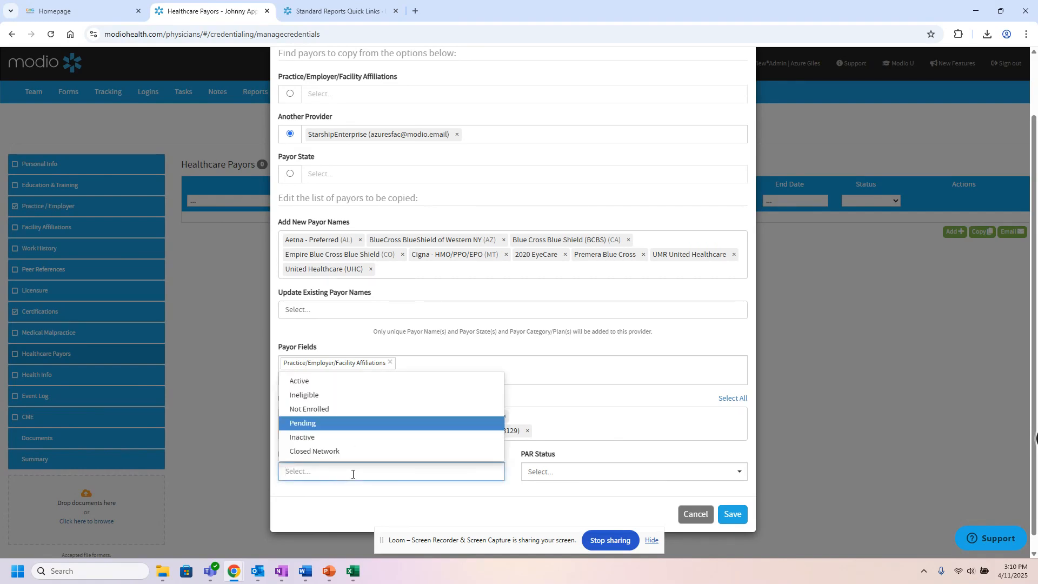
pyautogui.click(345, 409)
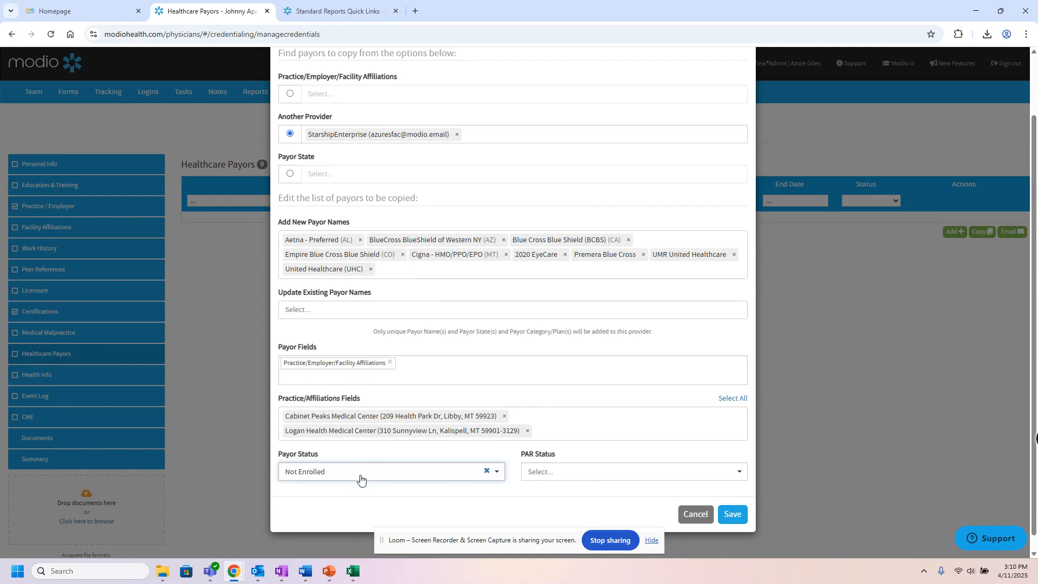
# - Clear the payor status and save the copied healthcare payors to the provider's profile
pyautogui.click(487, 470)
pyautogui.click(734, 515)
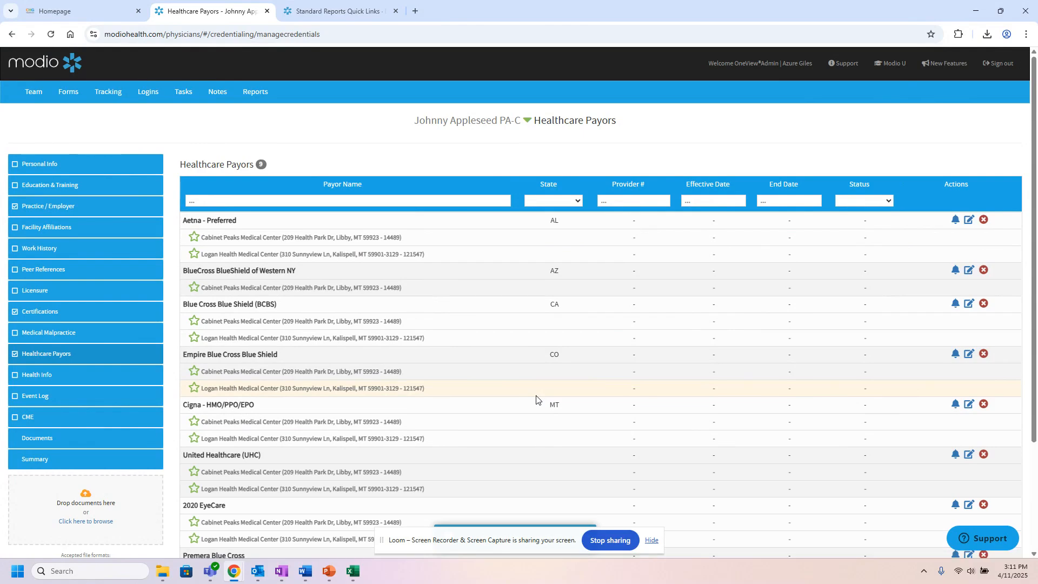
# - Look through the copied healthcare payors, checking their linked locations, states, provider numbers, and effective and end dates
pyautogui.scroll(-3, 738, 333)
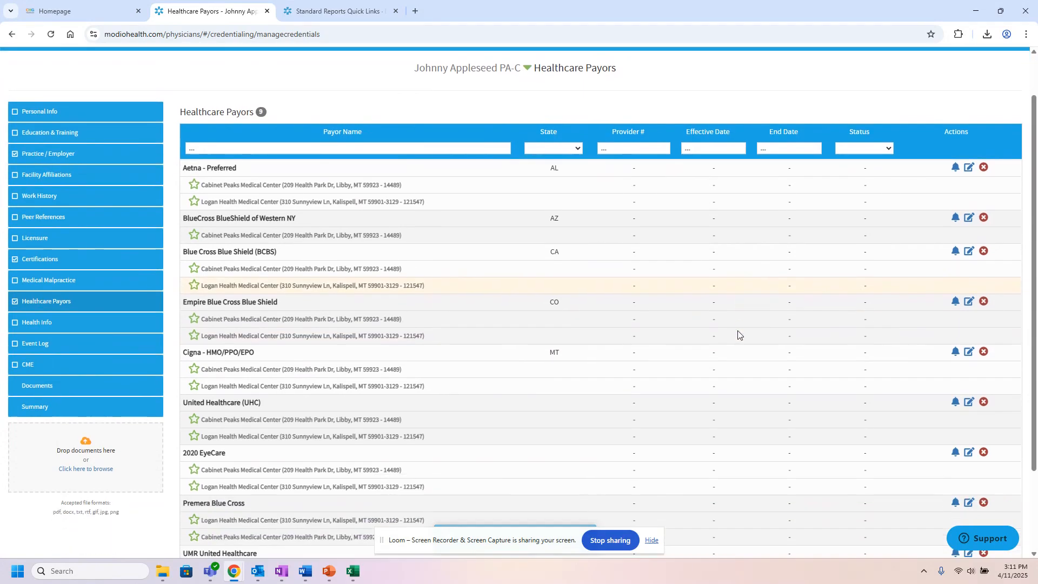
pyautogui.scroll(3, 738, 334)
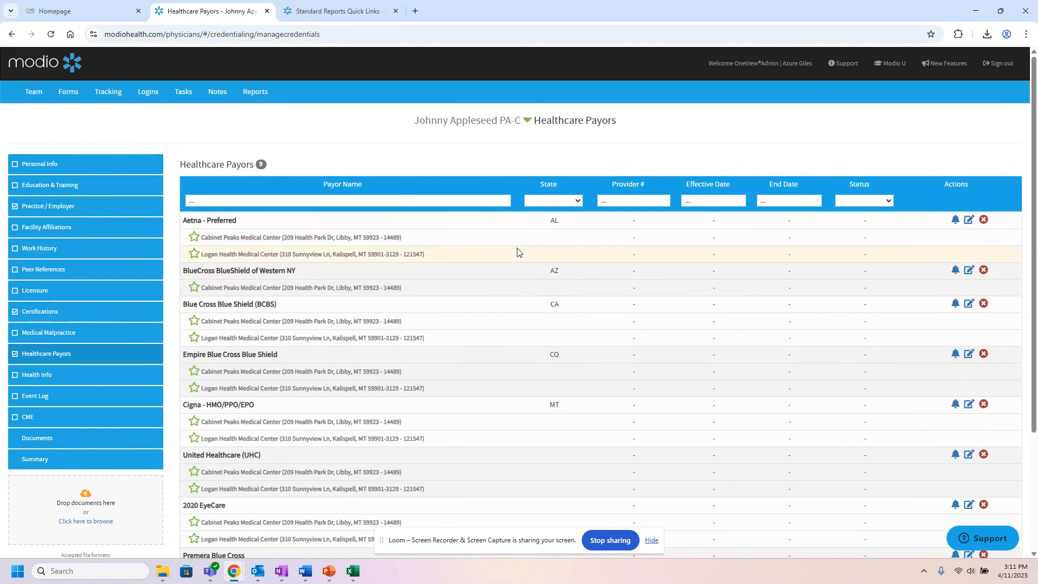
pyautogui.scroll(-1, 497, 251)
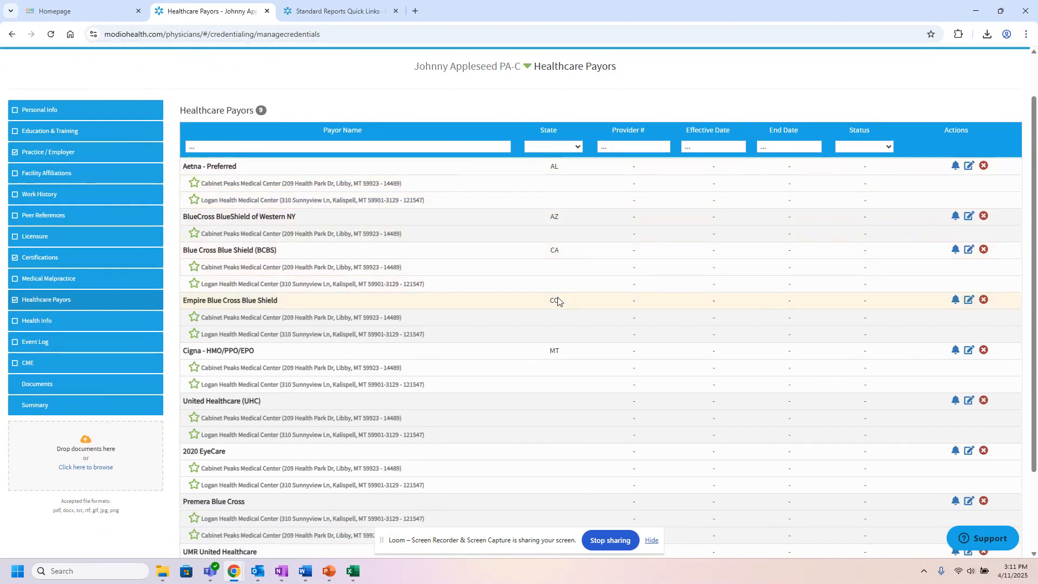
pyautogui.scroll(-2, 553, 351)
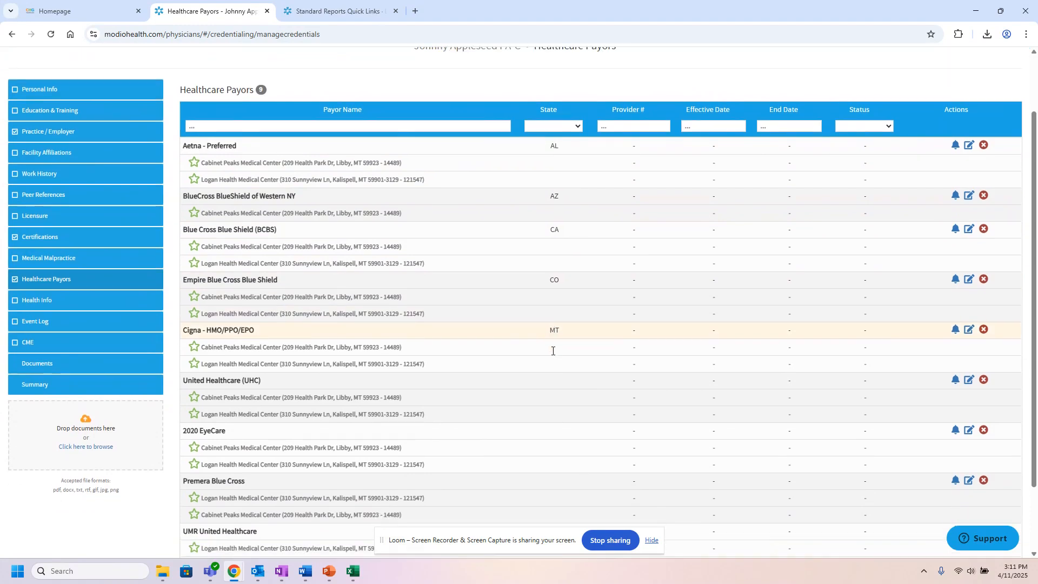
pyautogui.scroll(3, 552, 351)
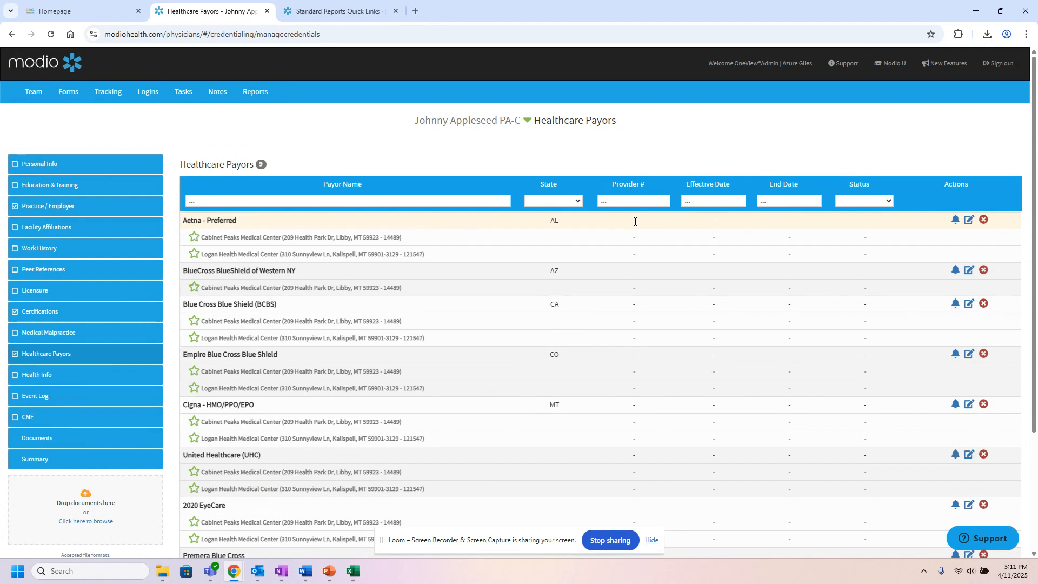
pyautogui.click(714, 222)
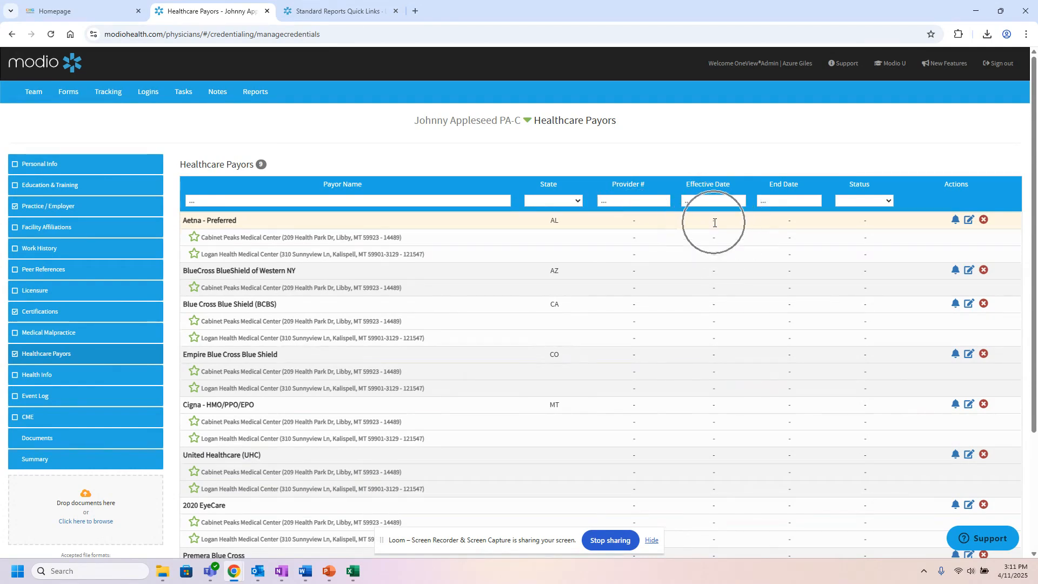
pyautogui.click(798, 221)
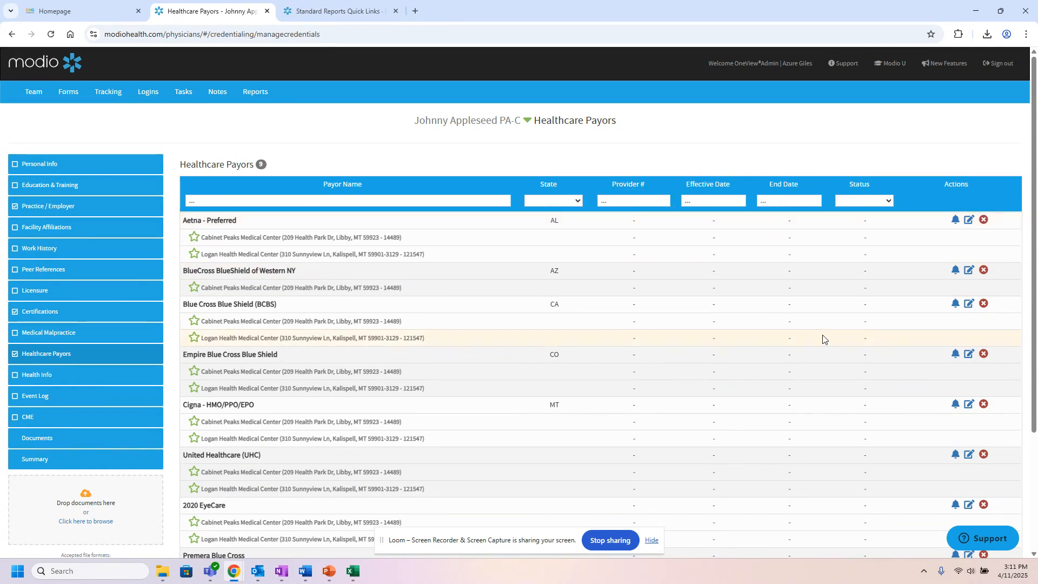
# - Open the Aetna - Preferred payor for editing and examine the location-specific fields of Cabinet Peaks Medical Center and Logan Health Medical Center
pyautogui.click(971, 220)
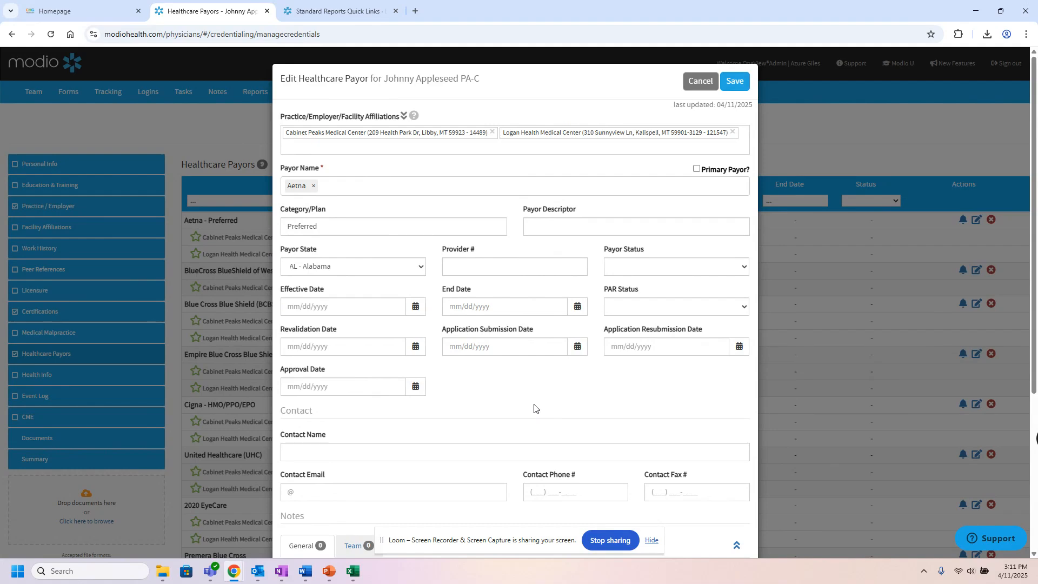
pyautogui.moveTo(398, 134)
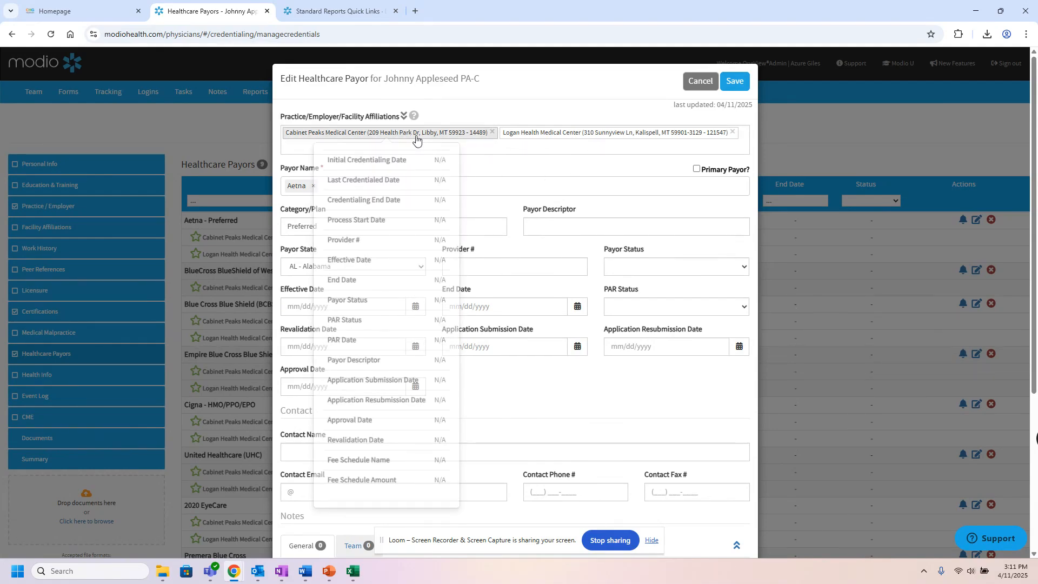
pyautogui.click(416, 136)
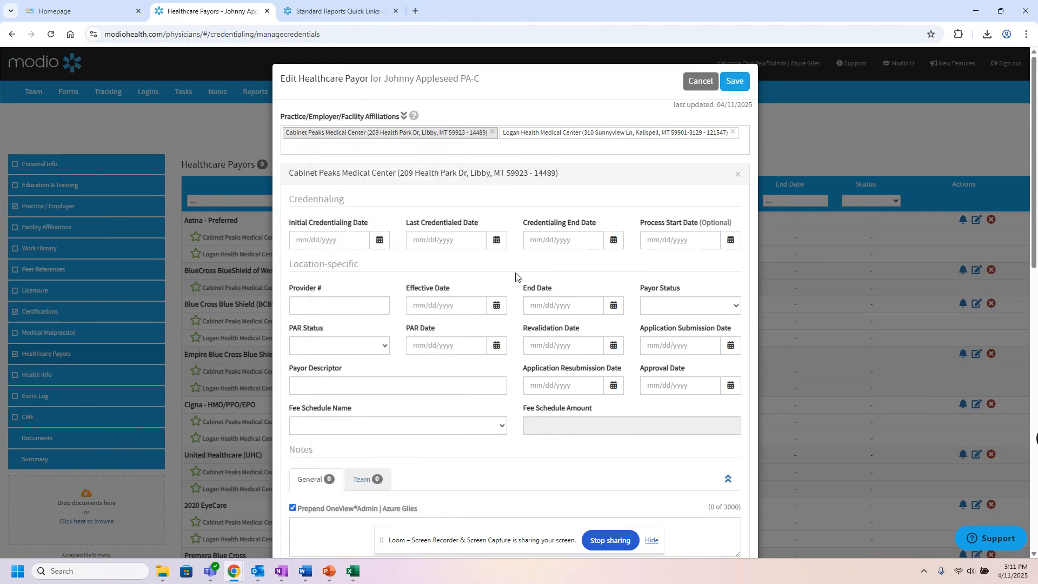
pyautogui.moveTo(377, 136)
pyautogui.click(341, 306)
pyautogui.click(563, 305)
pyautogui.click(561, 341)
pyautogui.click(561, 138)
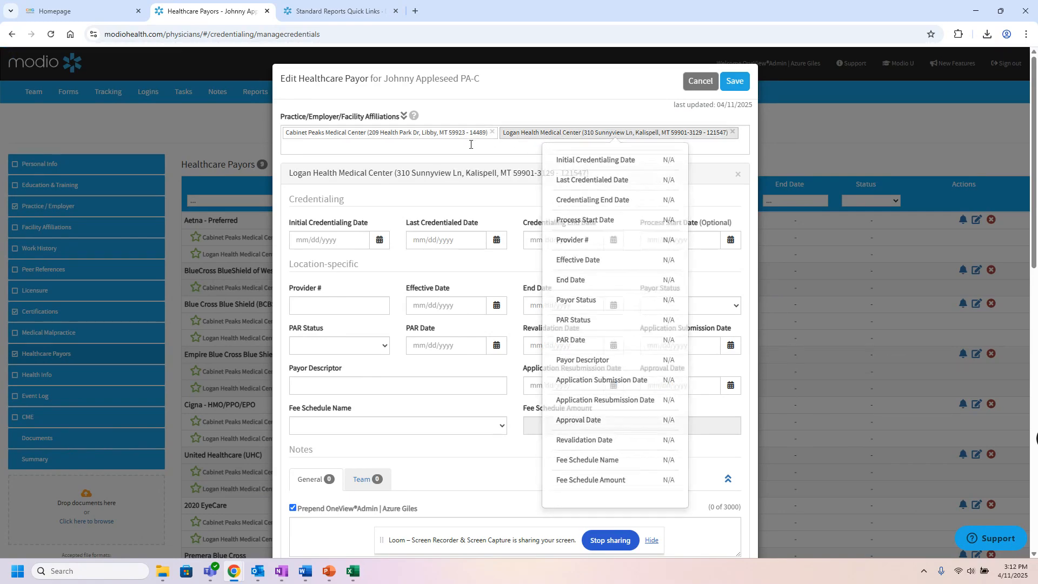
# - Return to the Cabinet Peaks Medical Center details and review their date fields, notes, and the payor's general, contact and document sections
pyautogui.click(388, 136)
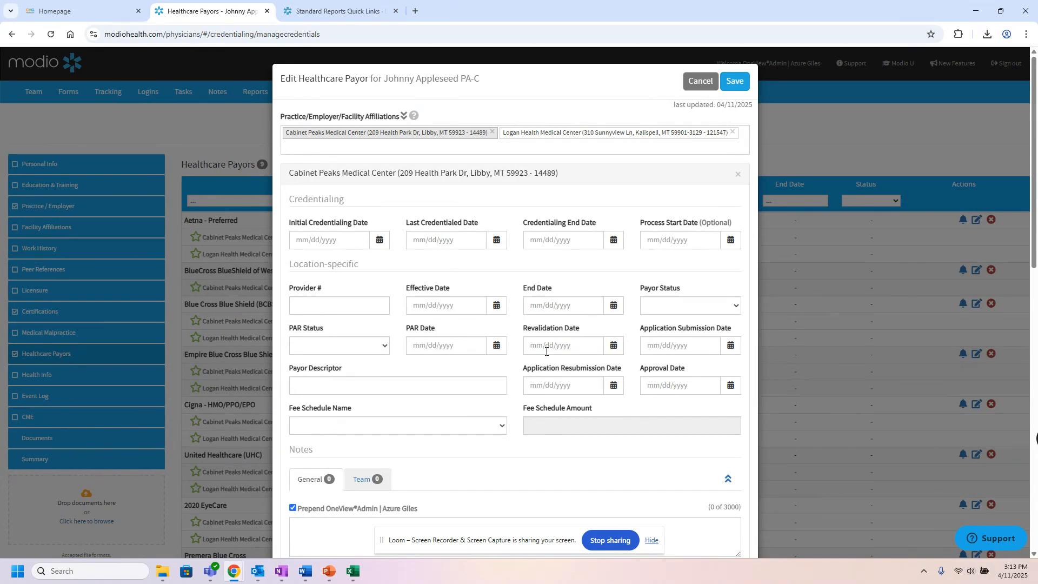
pyautogui.click(539, 311)
pyautogui.click(447, 310)
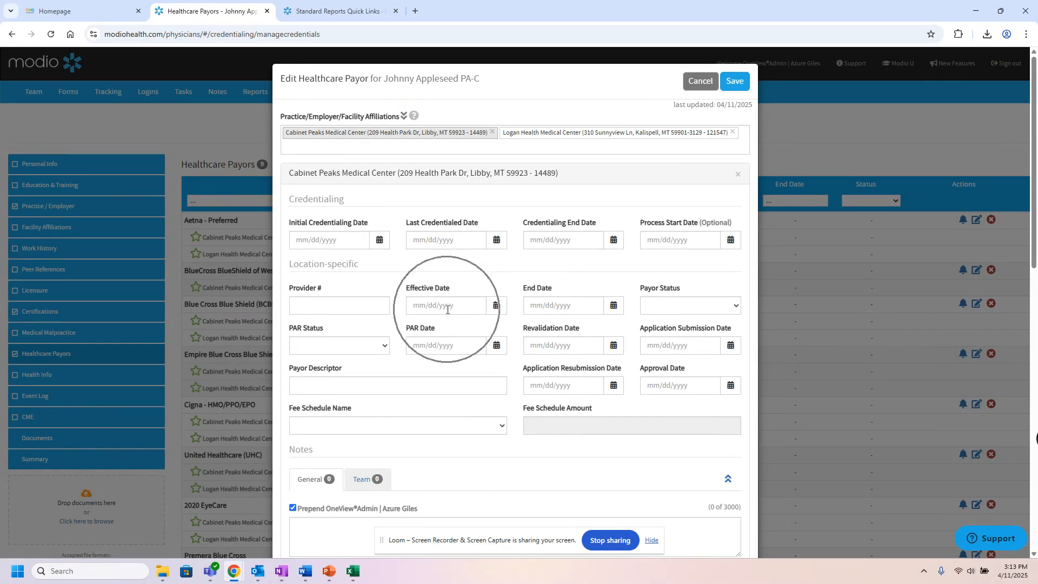
pyautogui.click(547, 305)
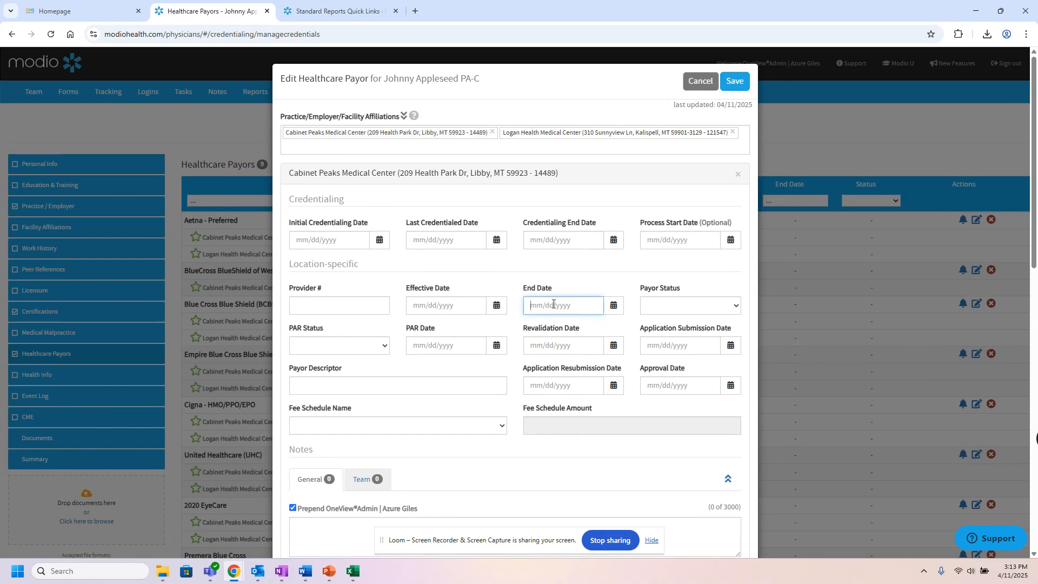
pyautogui.click(561, 351)
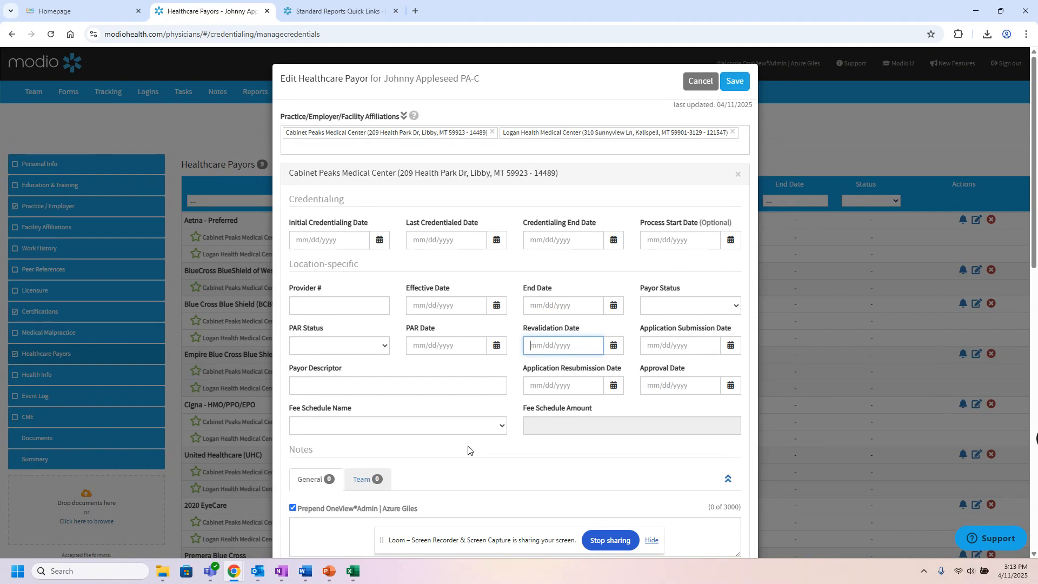
pyautogui.scroll(-3, 466, 454)
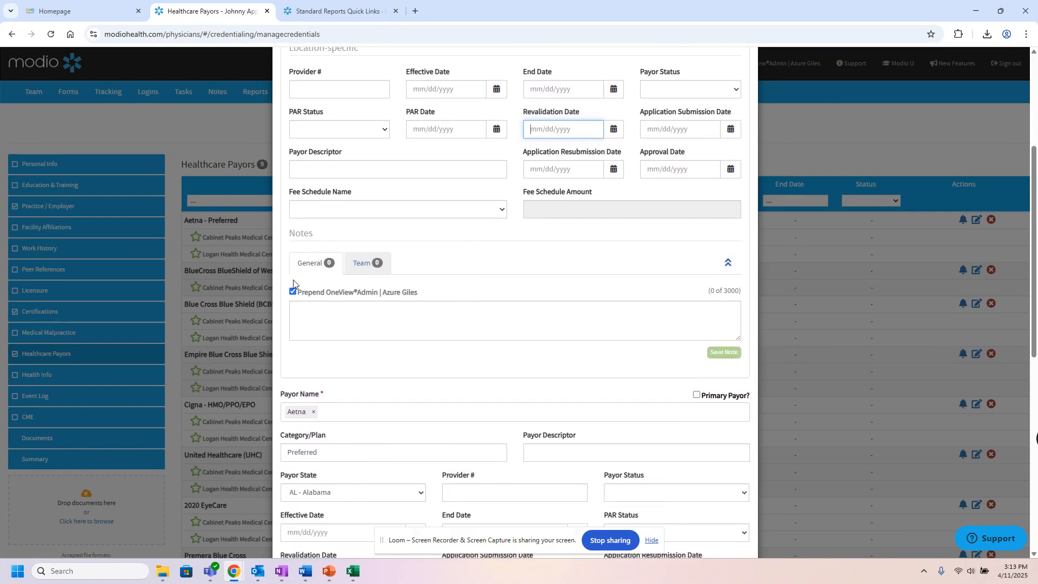
pyautogui.scroll(-2, 573, 367)
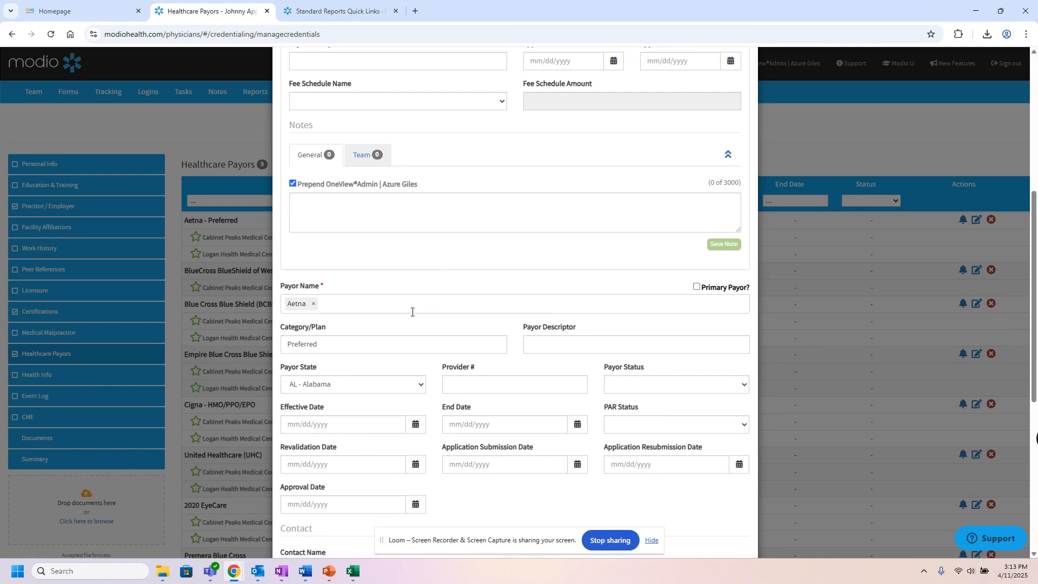
pyautogui.scroll(-5, 625, 324)
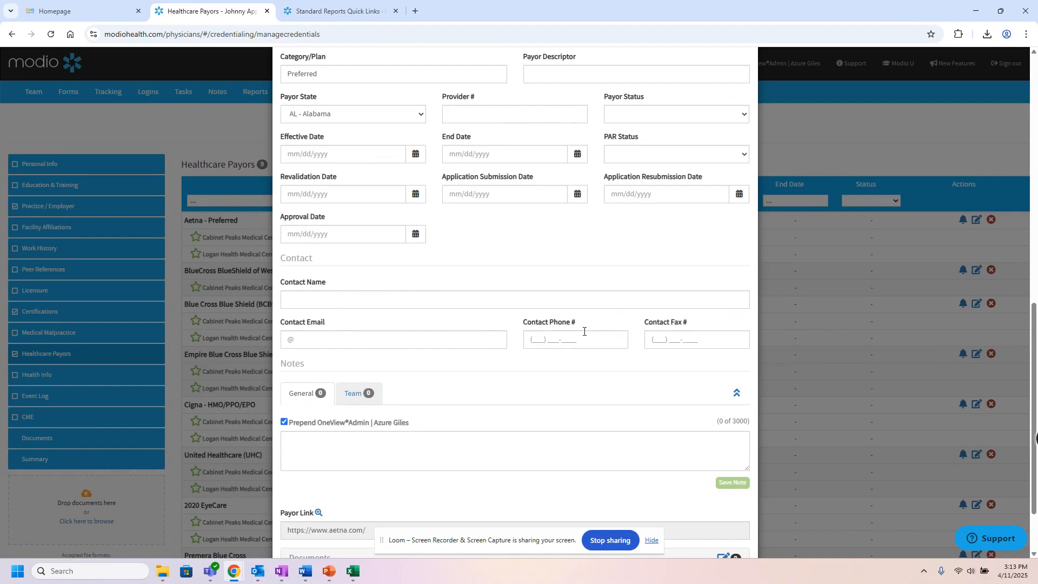
pyautogui.scroll(-1, 586, 331)
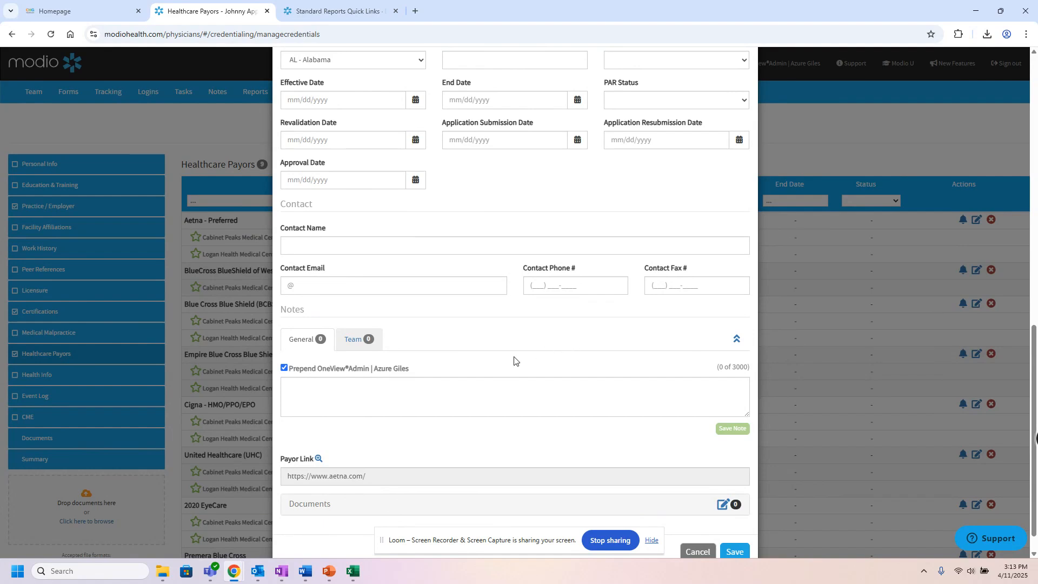
# - Open the Aetna payor's website link, close that page, and leave the payor's details without saving
pyautogui.scroll(-1, 510, 361)
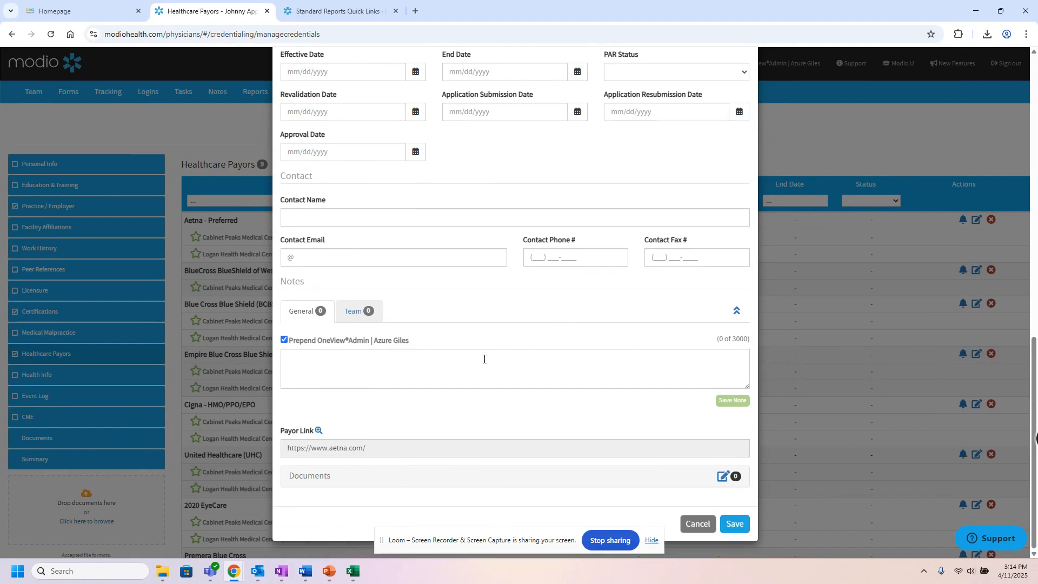
pyautogui.click(318, 432)
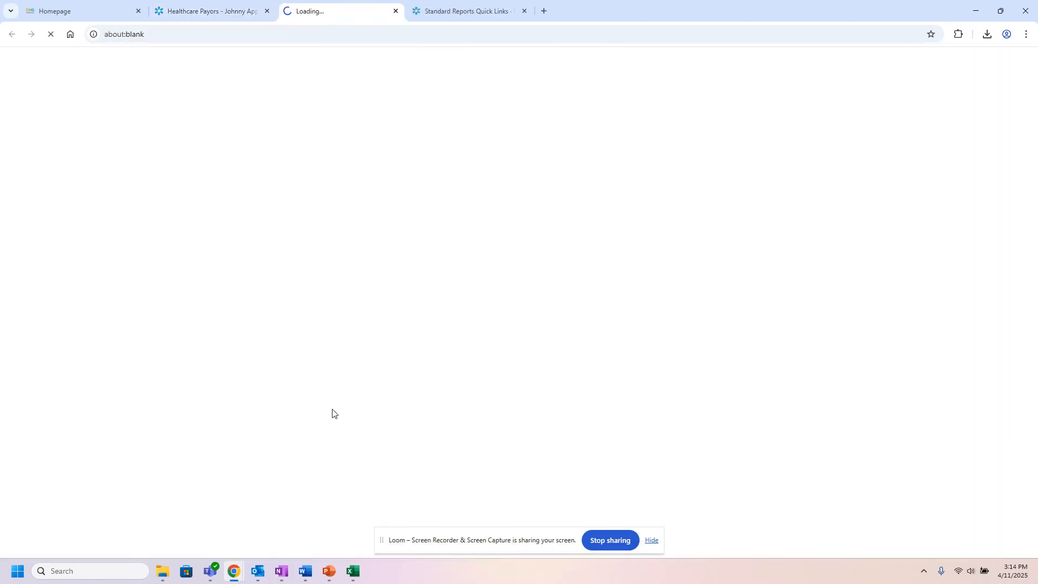
pyautogui.click(396, 11)
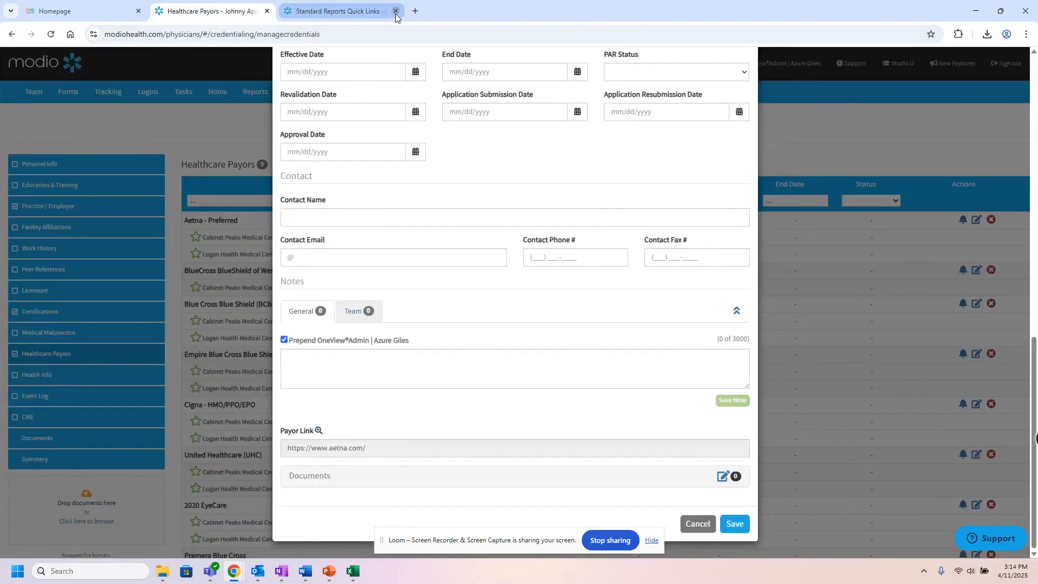
pyautogui.click(698, 524)
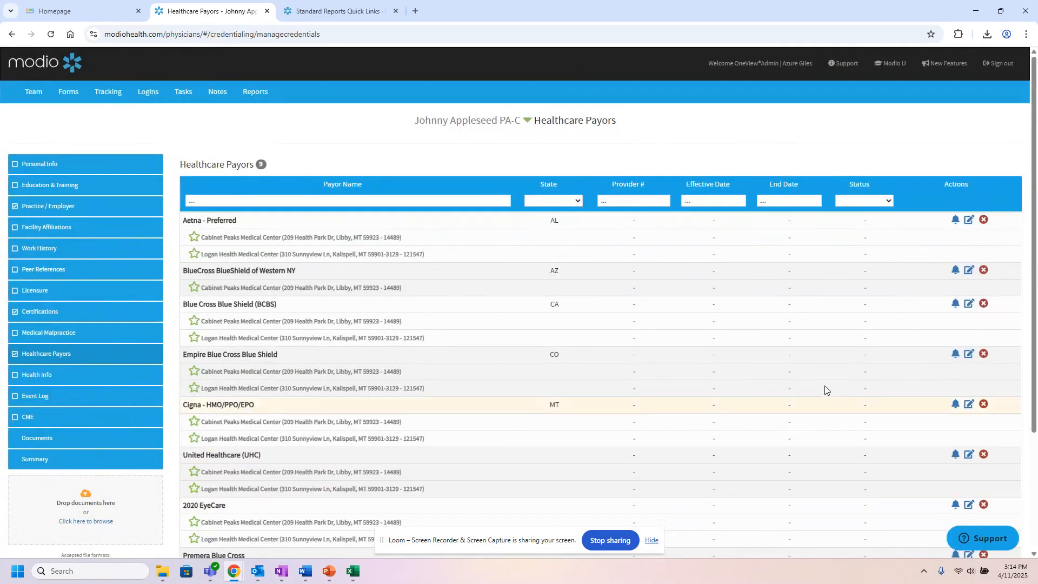
# - Start adding a new healthcare payor to the provider's profile and show the available practice and facility affiliations
pyautogui.scroll(-3, 893, 494)
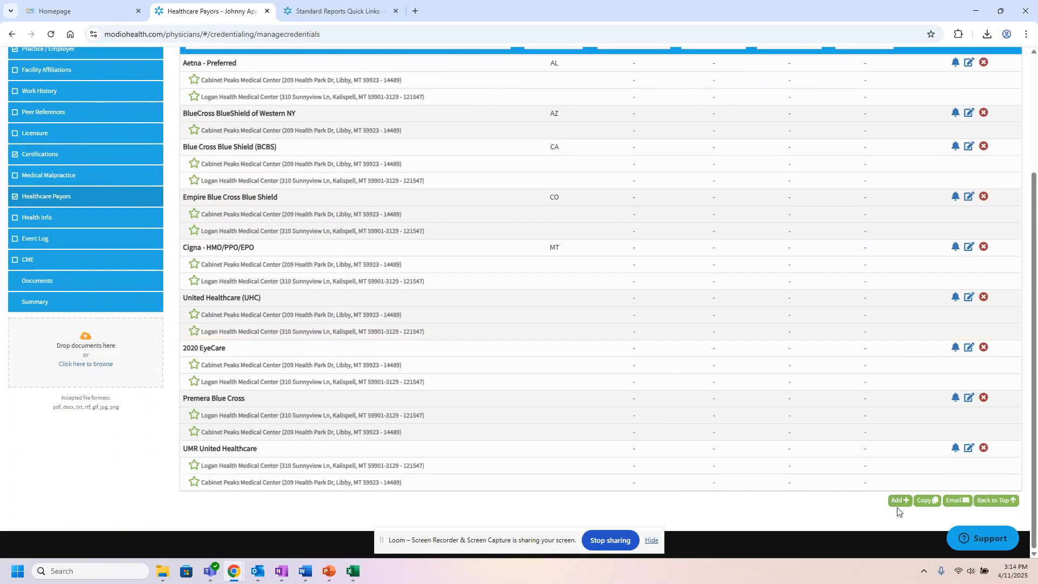
pyautogui.click(904, 502)
pyautogui.click(357, 136)
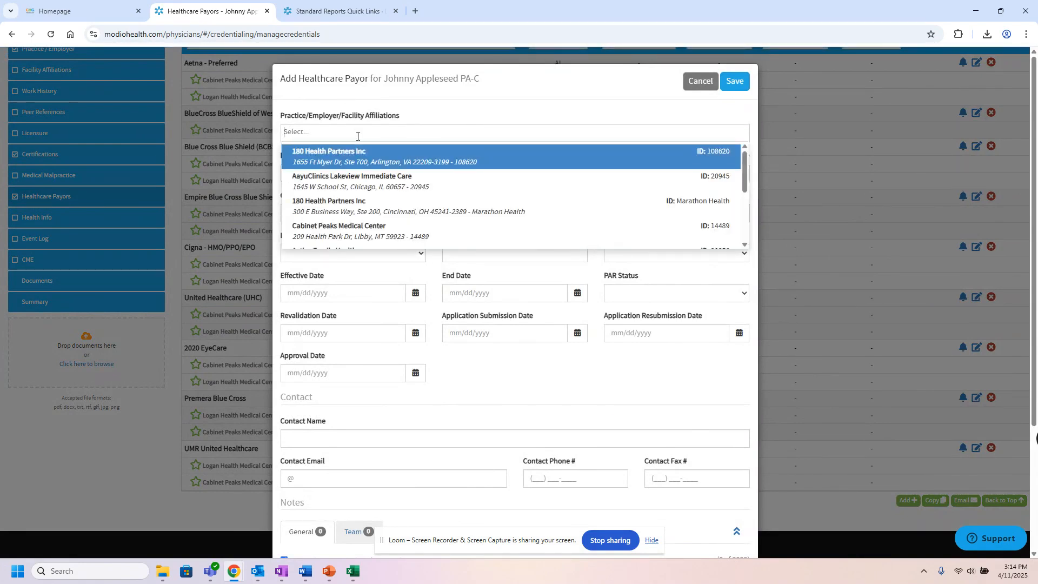
pyautogui.write('Rege')
pyautogui.press('BackSpace')
pyautogui.press('BackSpace')
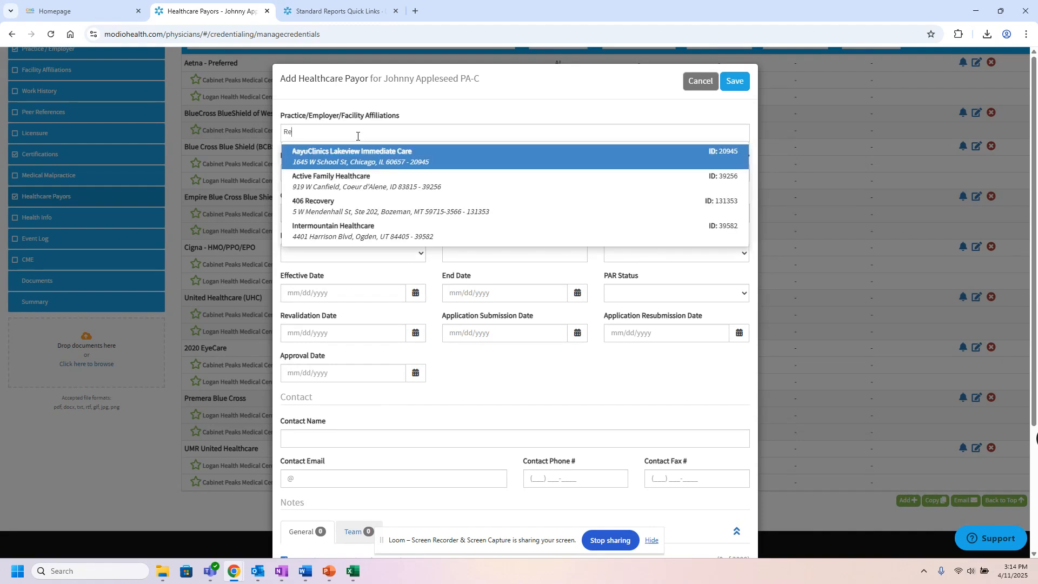
pyautogui.press('BackSpace')
pyautogui.press('BackSpace')
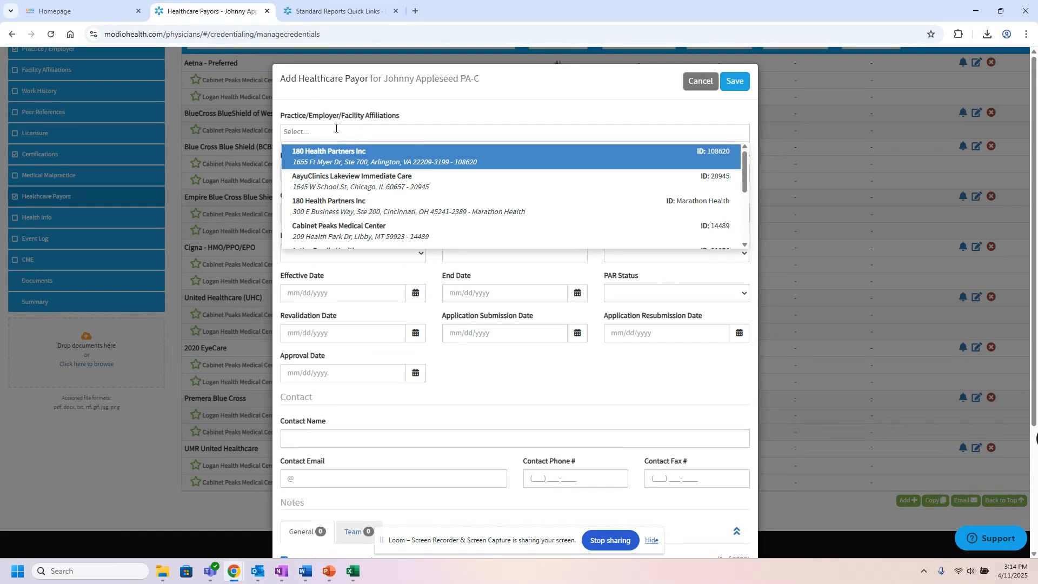
# - Link the new payor to Cabinet Peaks Medical Center and Logan Health Medical Center, and choose Regent Medical Group, Inc as its name
pyautogui.scroll(-1, 338, 208)
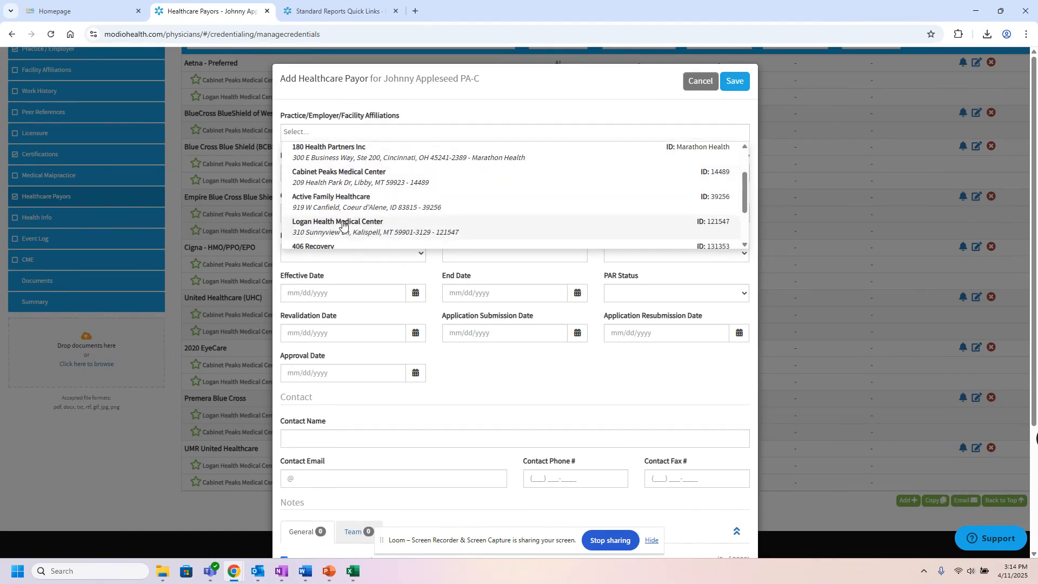
pyautogui.click(352, 184)
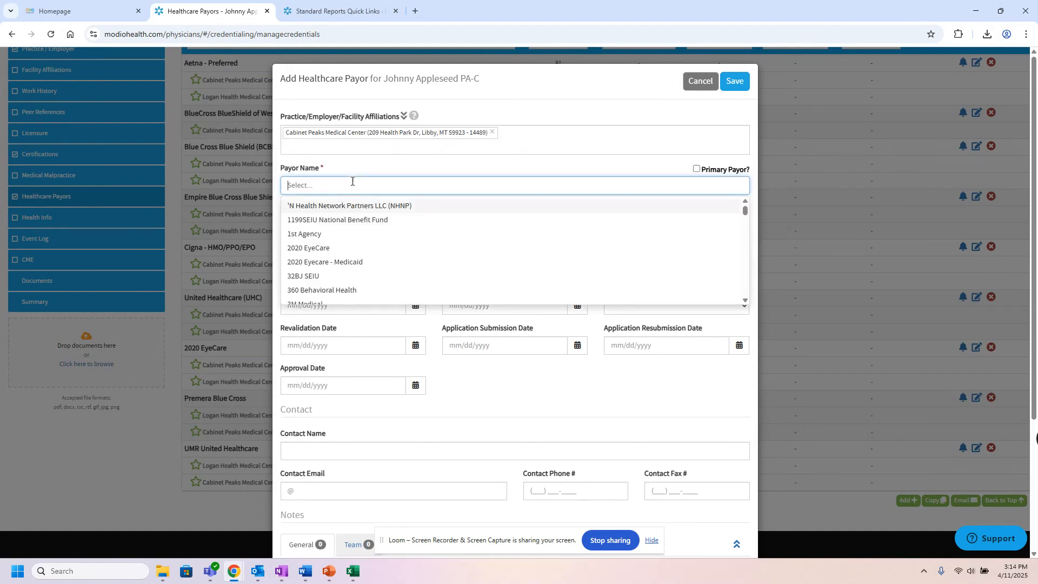
pyautogui.click(347, 149)
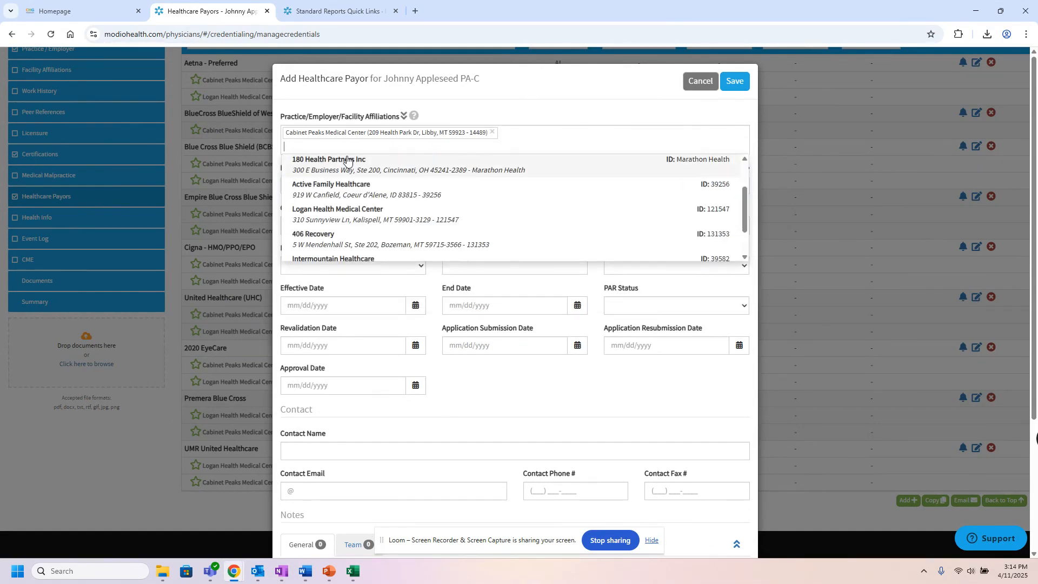
pyautogui.write('loga')
pyautogui.click(346, 162)
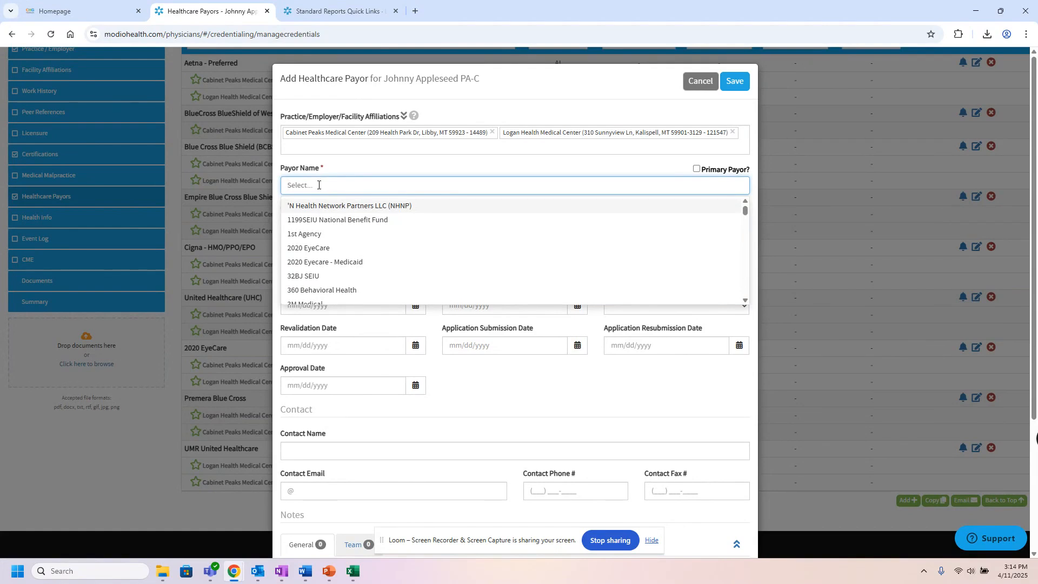
pyautogui.write('Reg')
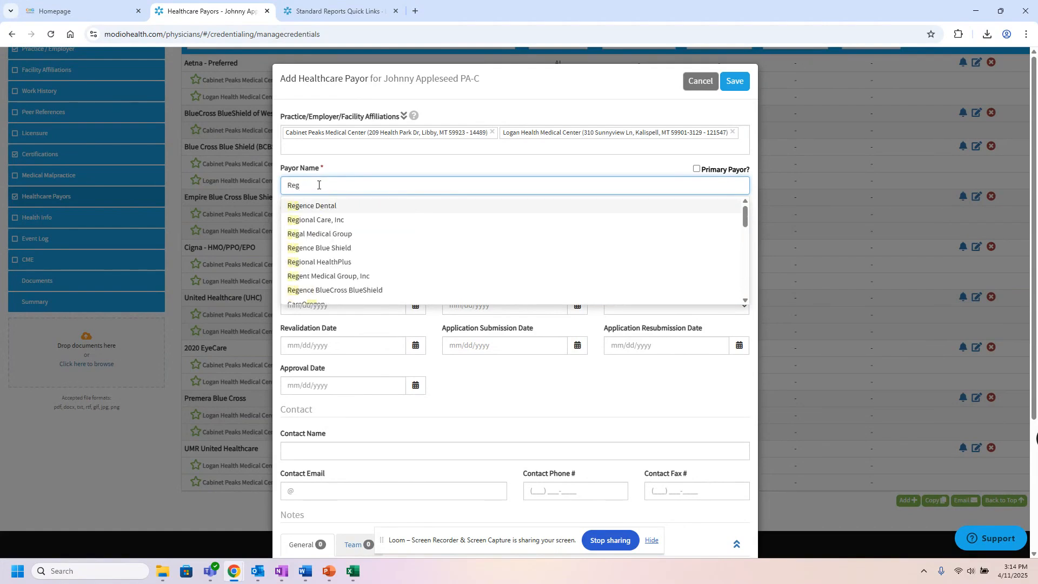
pyautogui.click(353, 277)
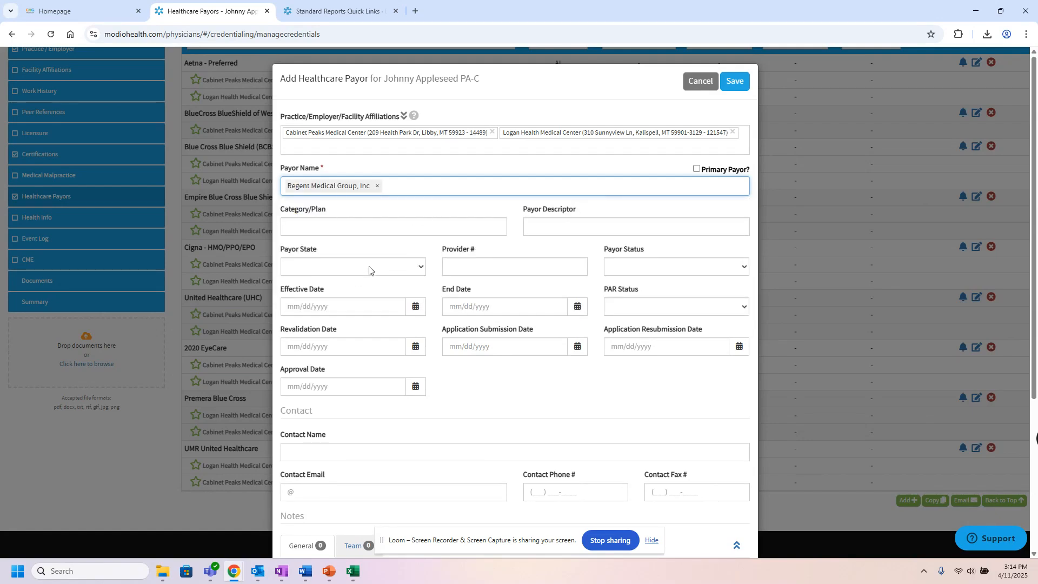
# - Examine the location-specific fields of both medical centers for the new payor, and discard the entry
pyautogui.click(394, 137)
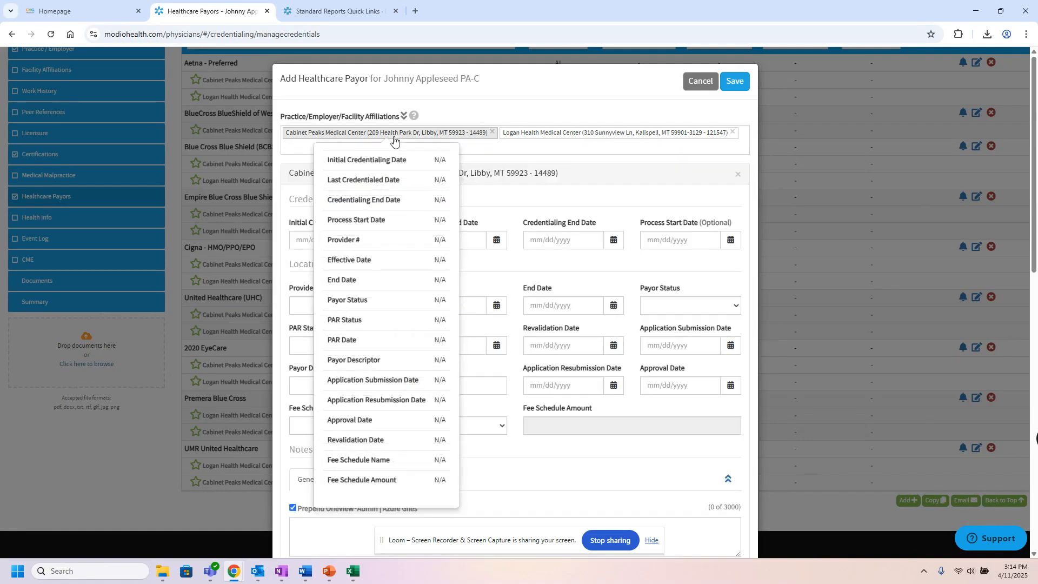
pyautogui.click(534, 140)
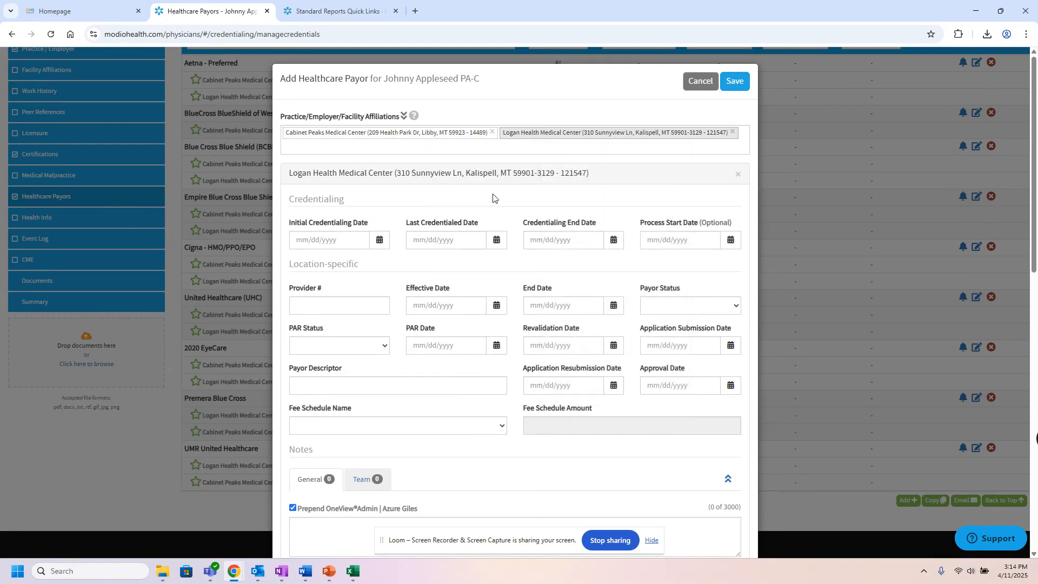
pyautogui.click(704, 84)
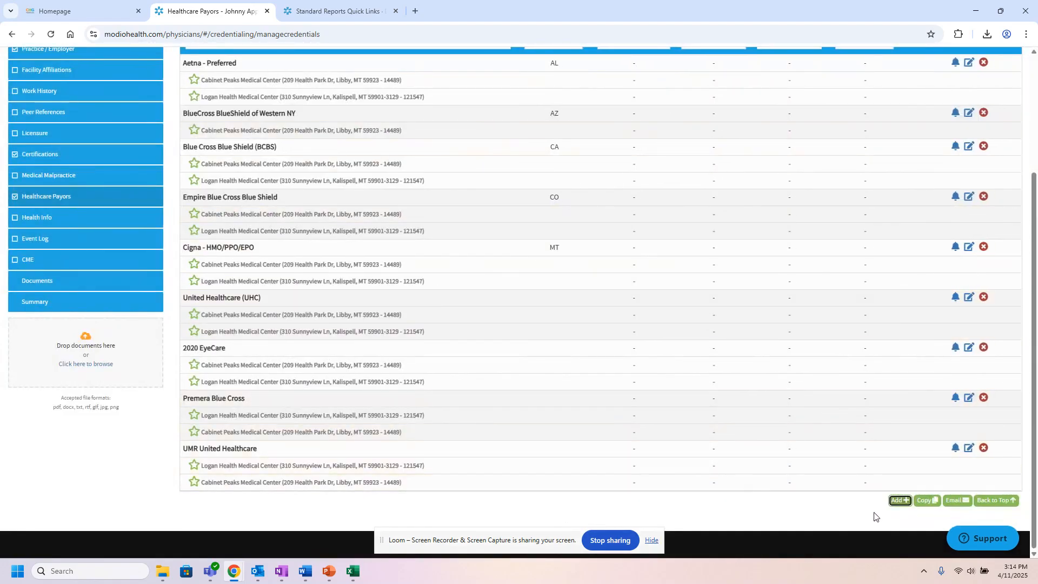
# - Reopen the Aetna - Preferred payor, browse the payor status options for Cabinet Peaks Medical Center, and leave without saving
pyautogui.click(986, 501)
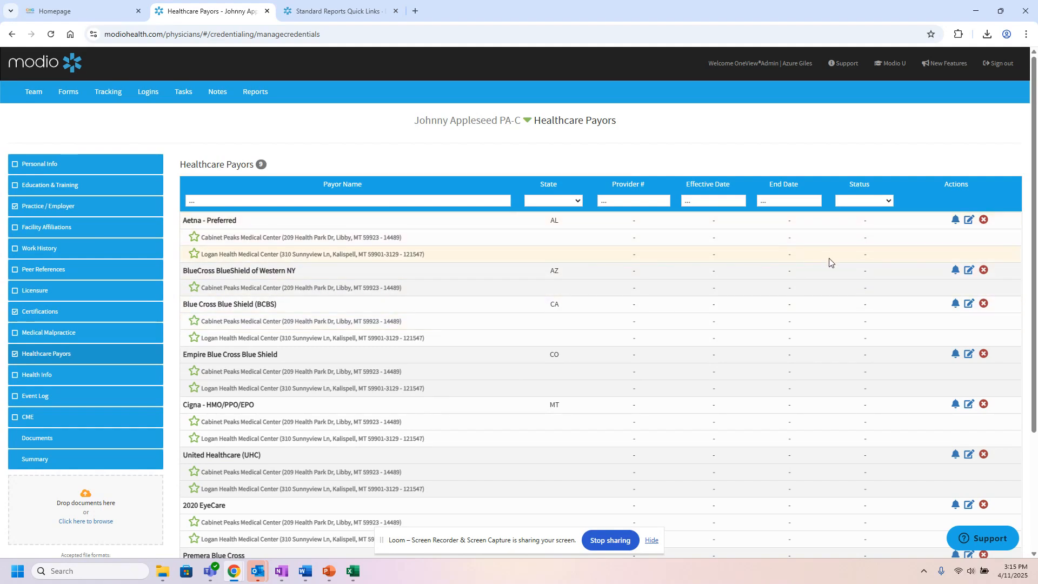
pyautogui.click(968, 222)
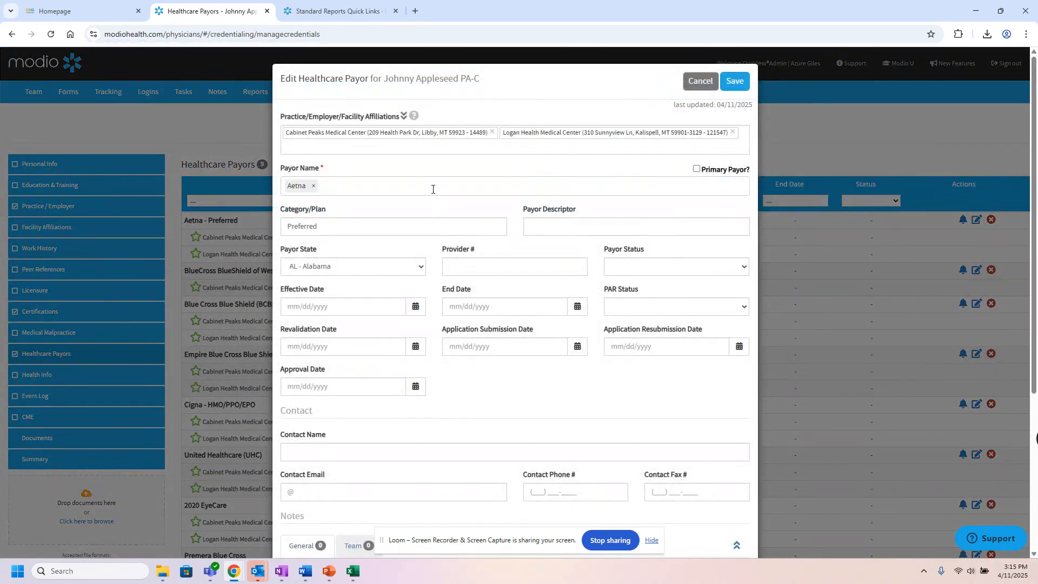
pyautogui.click(435, 134)
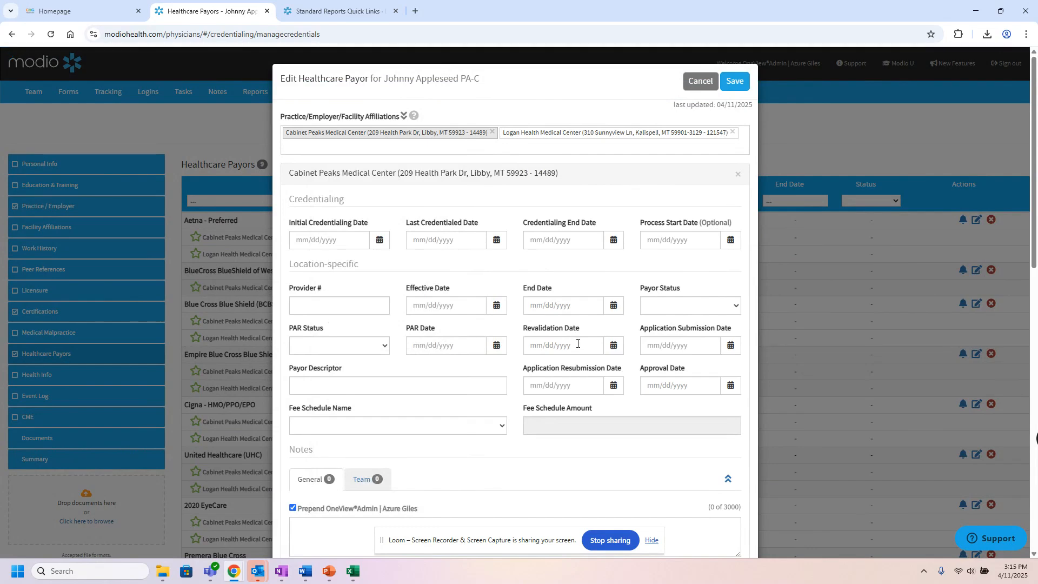
pyautogui.click(695, 307)
pyautogui.scroll(-10, 742, 122)
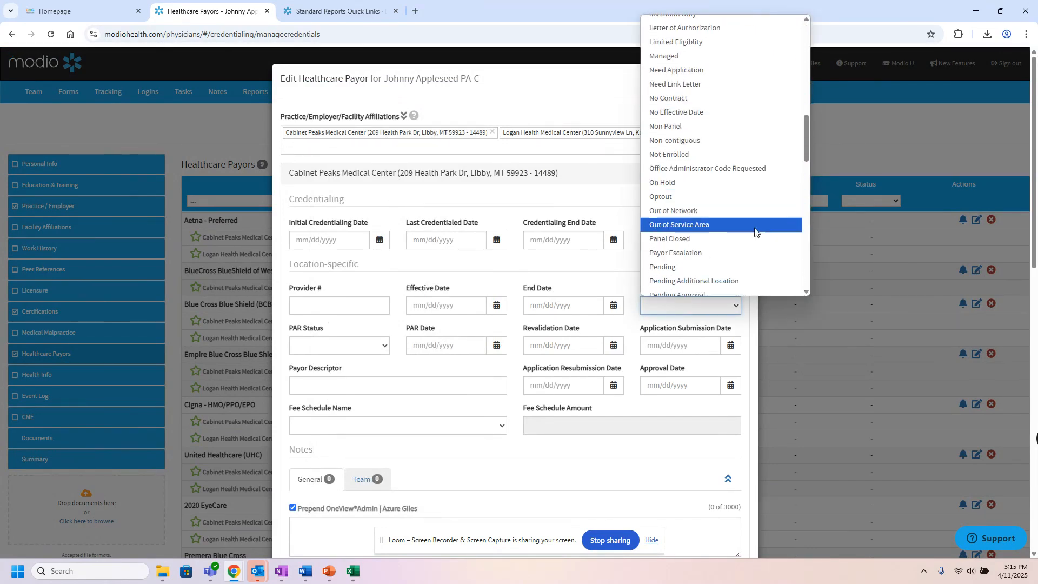
pyautogui.scroll(10, 737, 149)
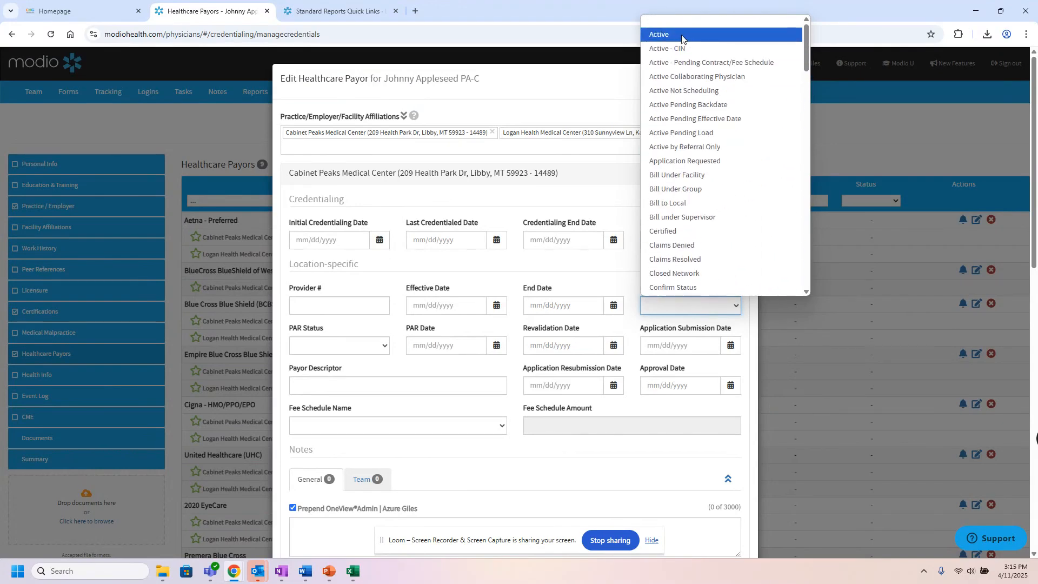
pyautogui.scroll(-5, 711, 241)
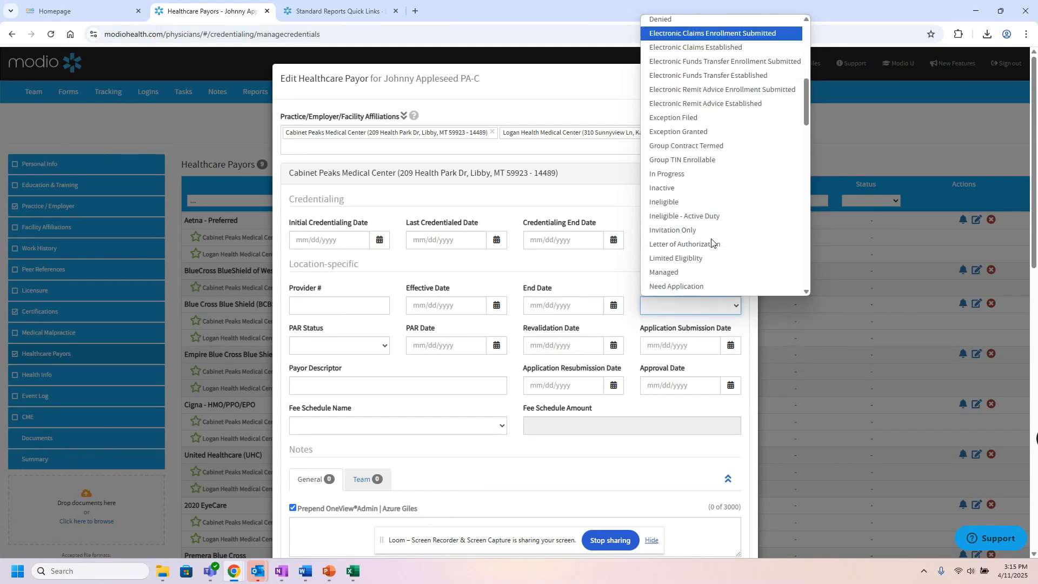
pyautogui.click(592, 268)
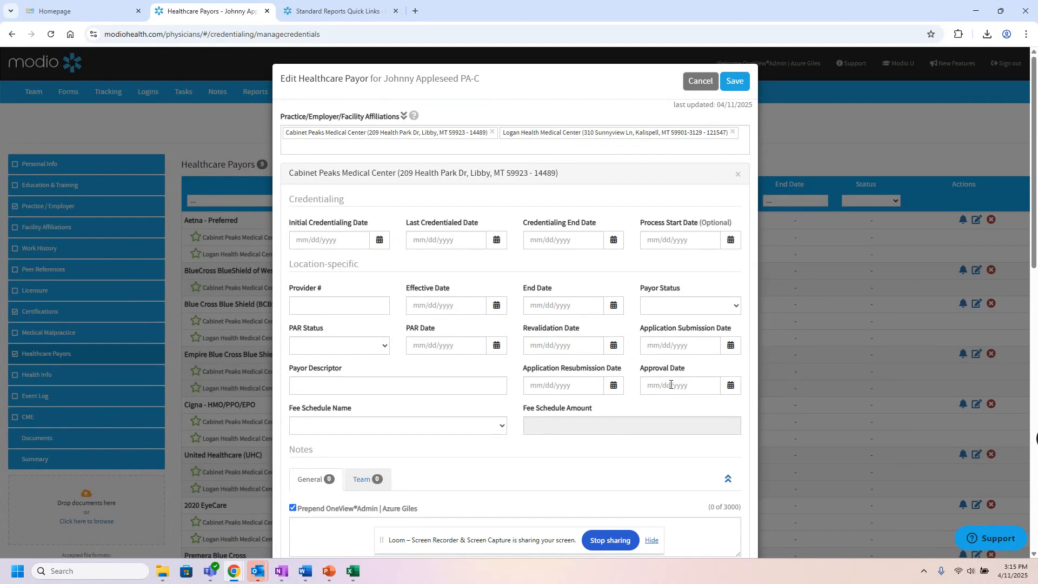
pyautogui.click(700, 82)
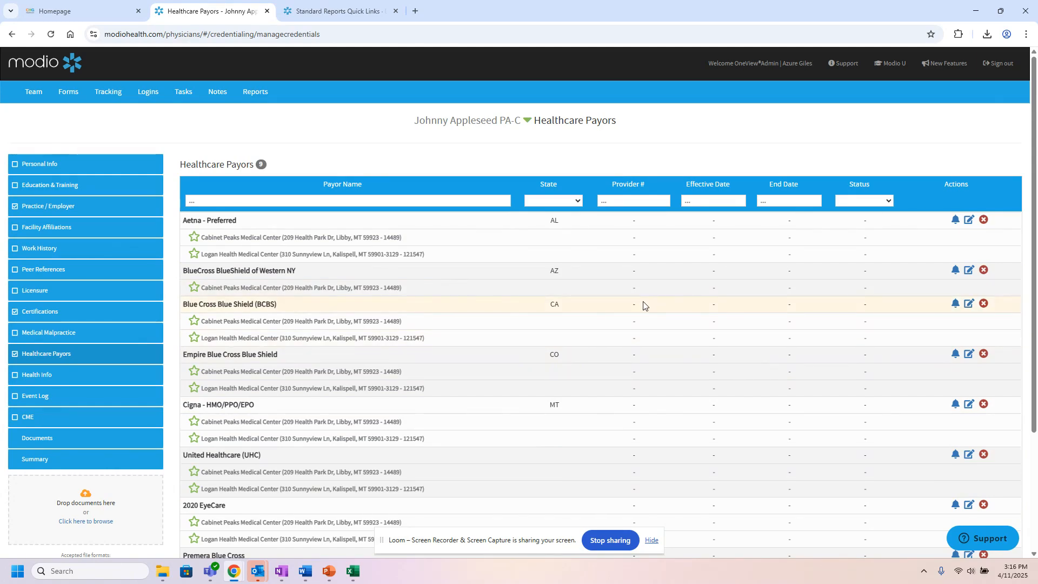
# - Return from the provider's healthcare payors to the team's provider list and close the old standard reports page
pyautogui.scroll(-1, 643, 306)
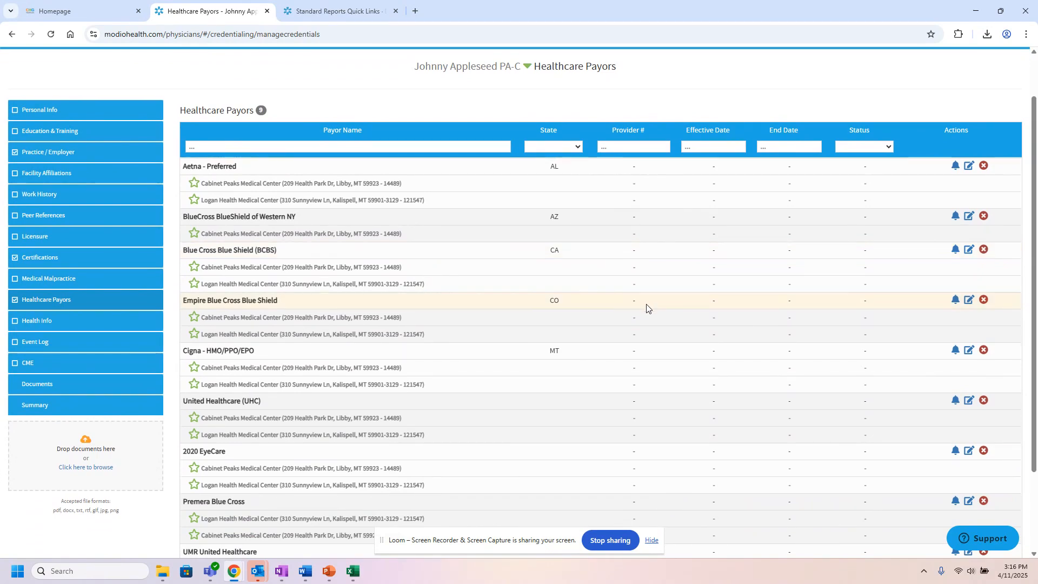
pyautogui.scroll(1, 645, 308)
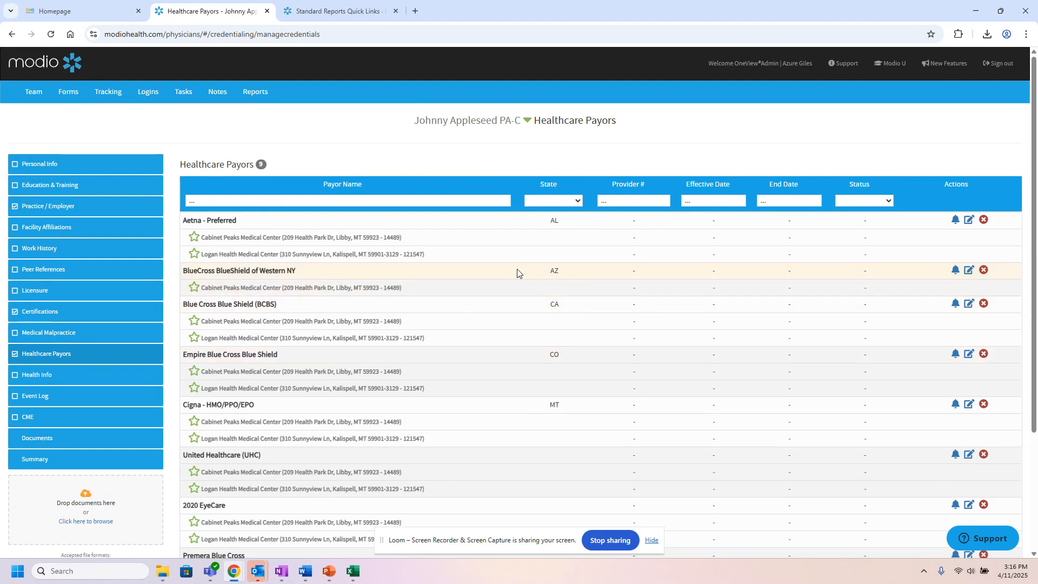
pyautogui.click(38, 96)
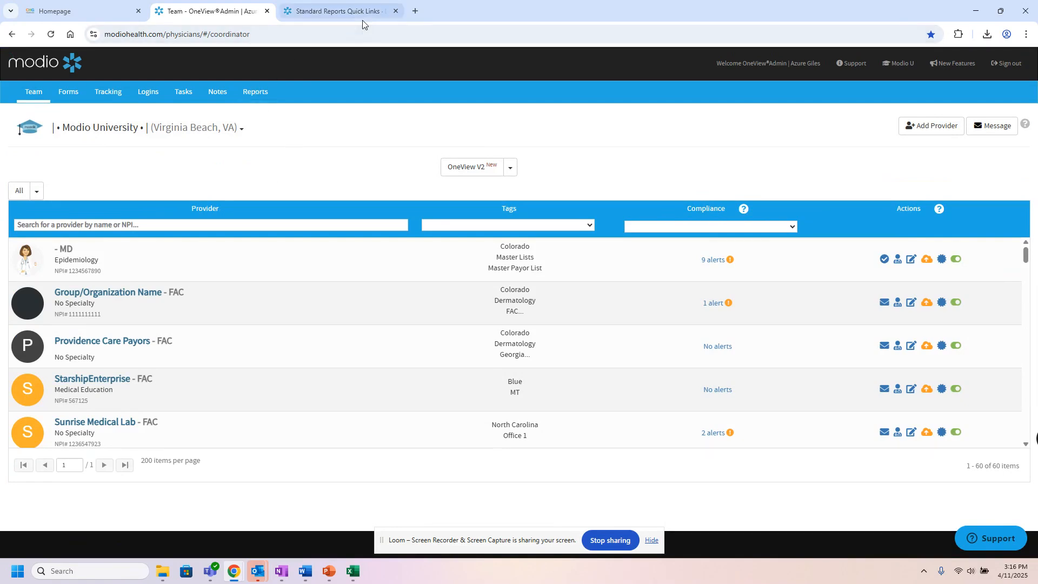
pyautogui.click(396, 11)
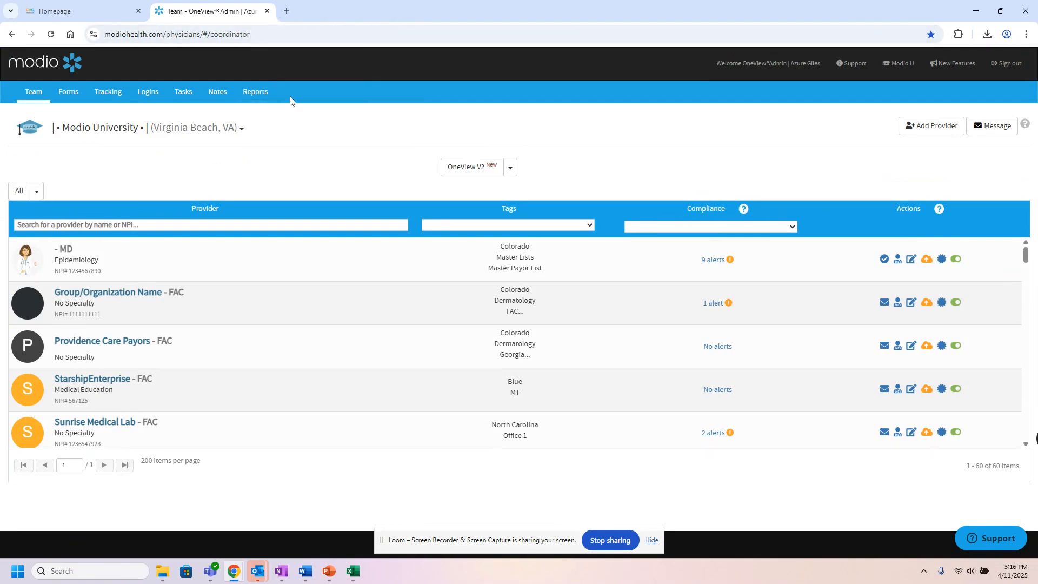
# - Open the Payors report from the Standard Reports quick links and dismiss the loading notification offer
pyautogui.click(254, 99)
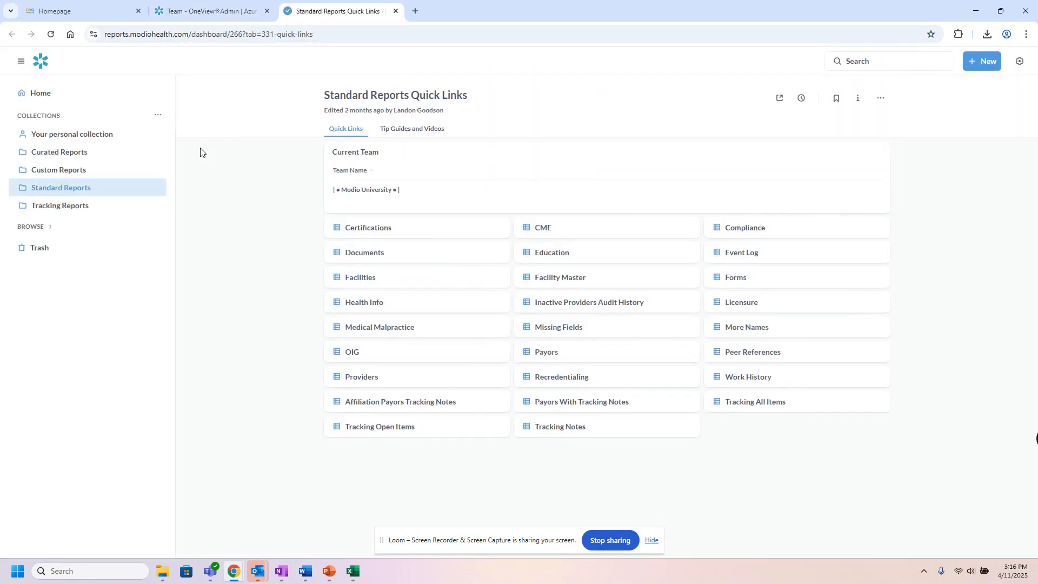
pyautogui.click(75, 189)
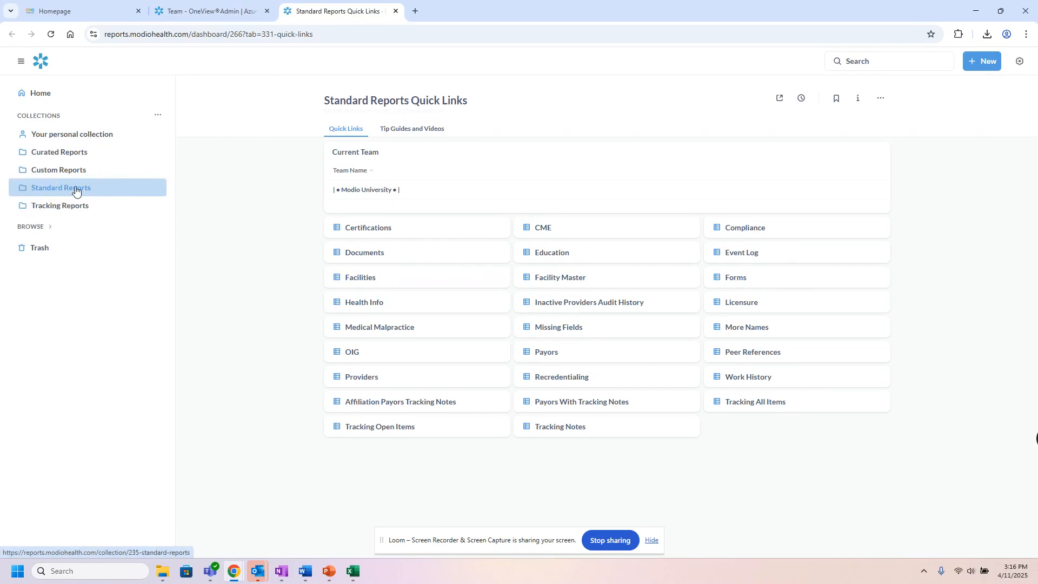
pyautogui.click(548, 357)
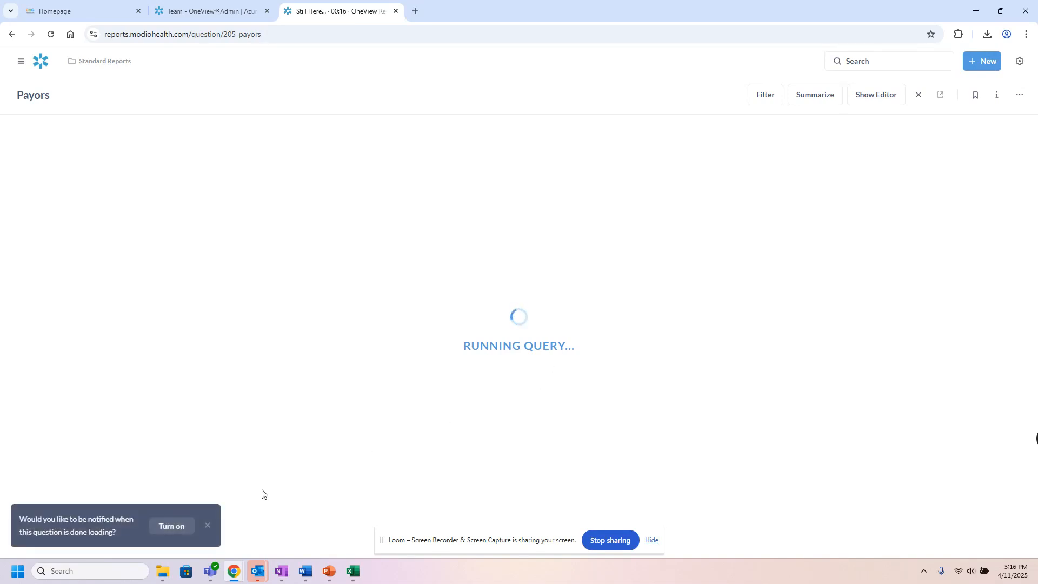
pyautogui.click(207, 525)
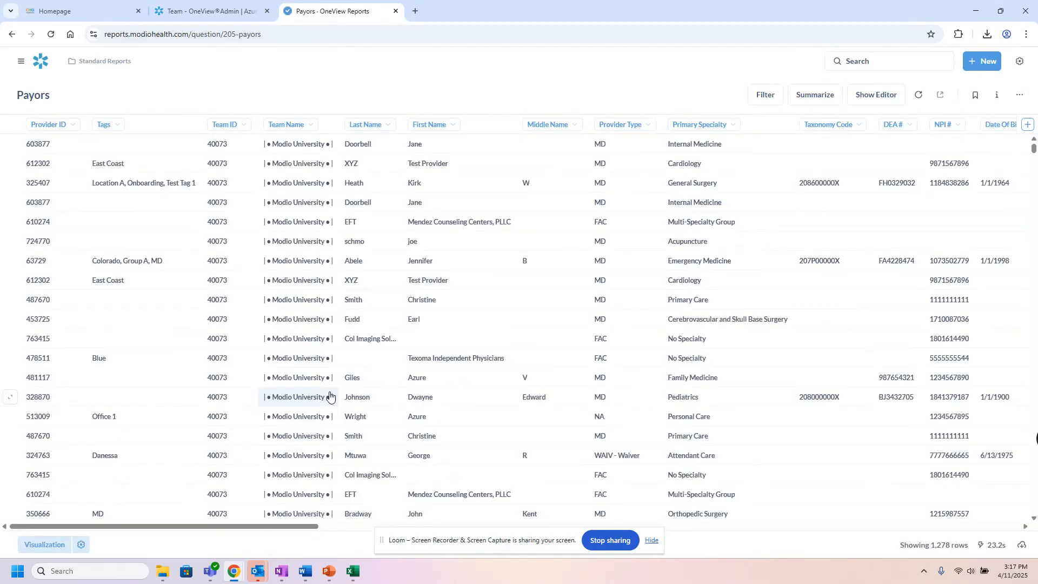
# - Open the Payors report's visualization settings and examine the full list of columns, including the payor status and date fields
pyautogui.click(81, 546)
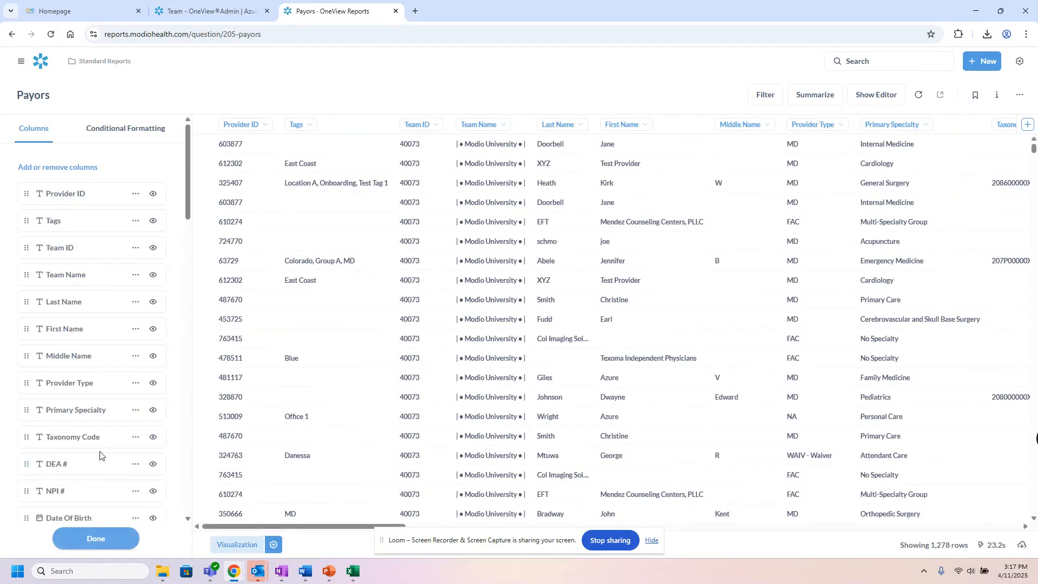
pyautogui.scroll(-3, 110, 348)
pyautogui.scroll(-6, 109, 350)
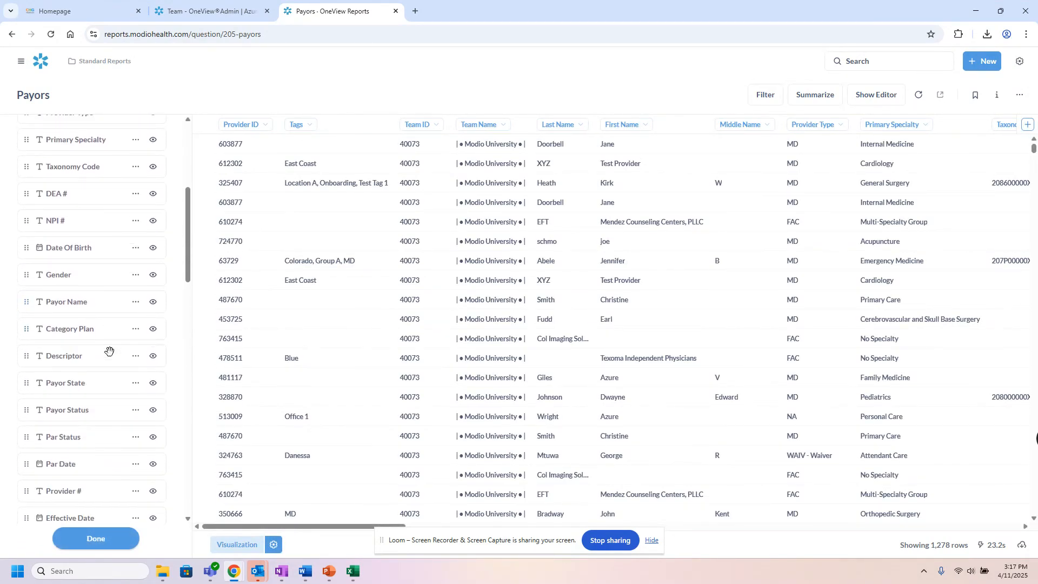
pyautogui.scroll(-6, 109, 351)
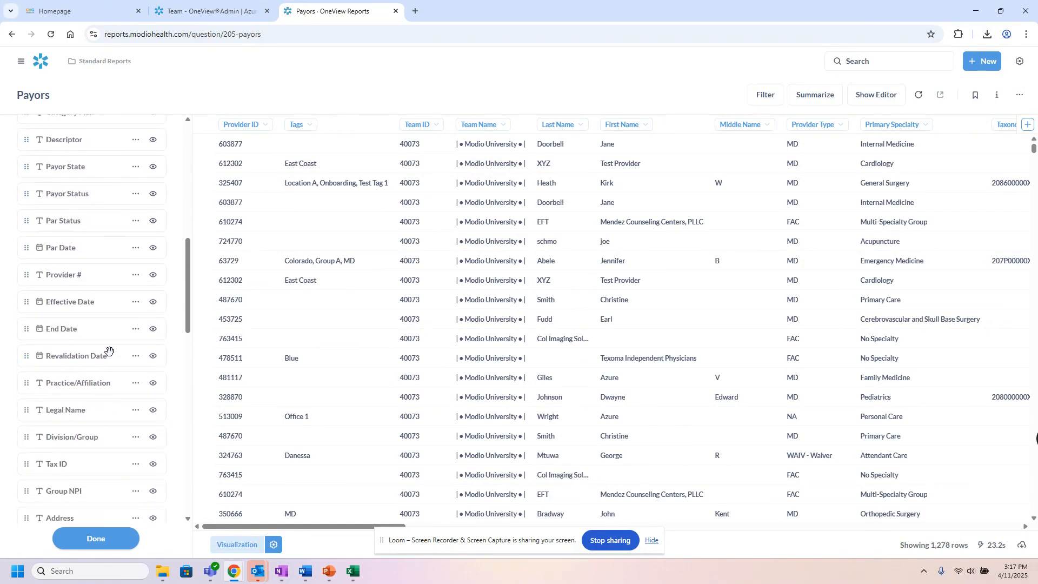
pyautogui.scroll(-4, 111, 359)
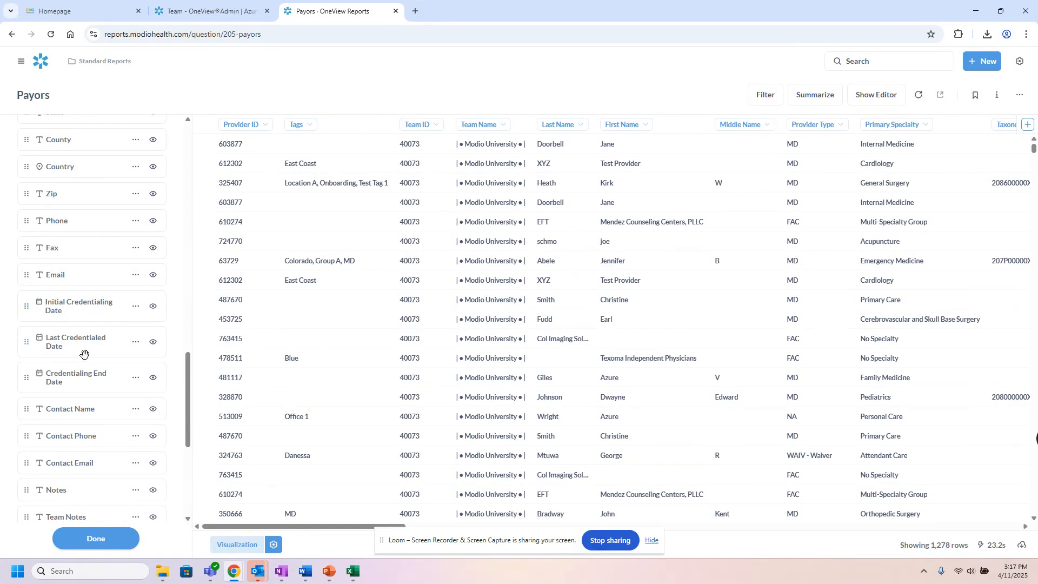
pyautogui.scroll(-5, 89, 425)
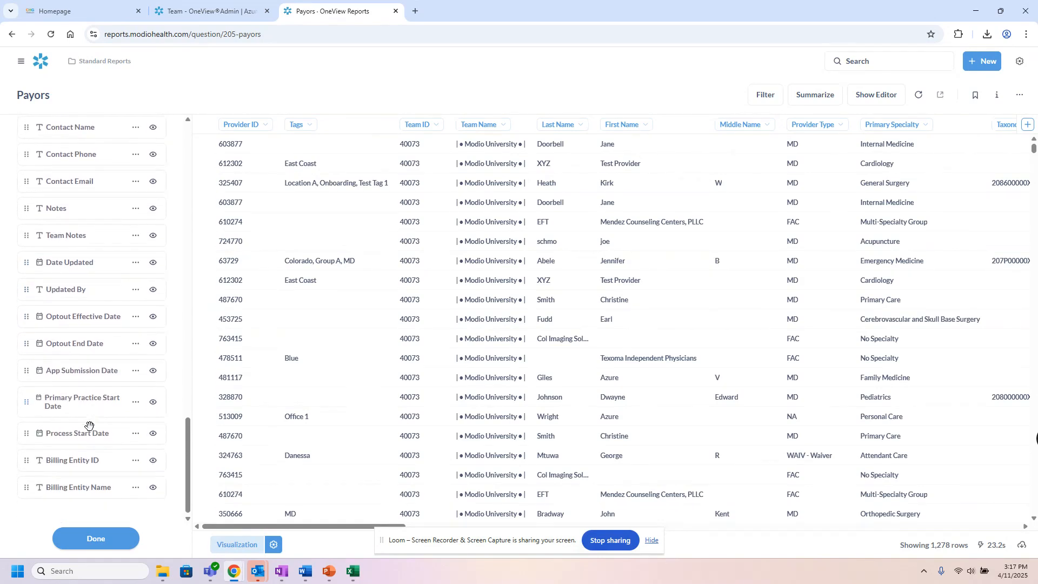
pyautogui.scroll(2, 89, 425)
pyautogui.scroll(2, 89, 426)
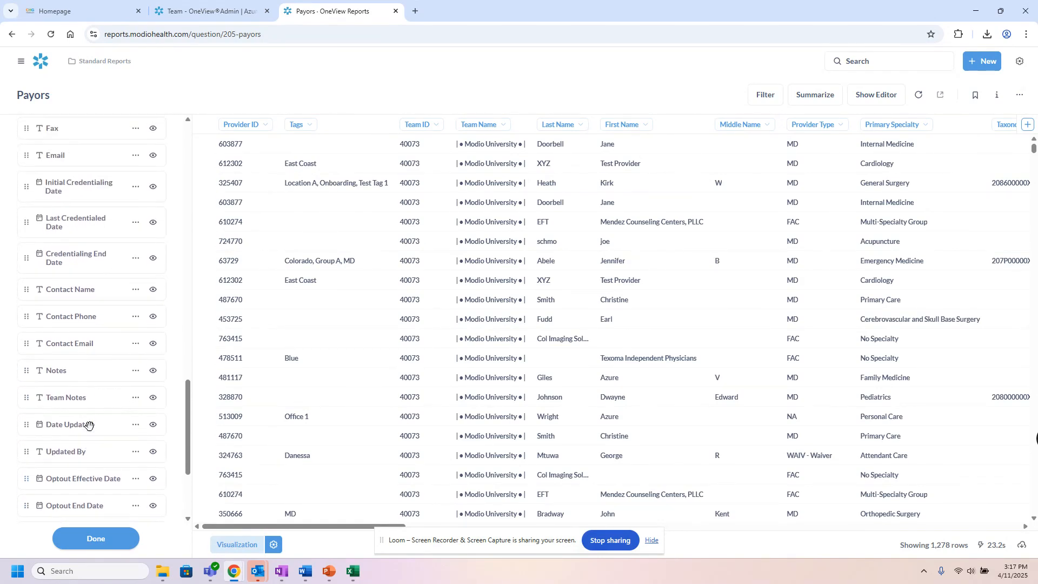
pyautogui.scroll(2, 89, 425)
pyautogui.scroll(5, 90, 425)
pyautogui.scroll(5, 90, 425)
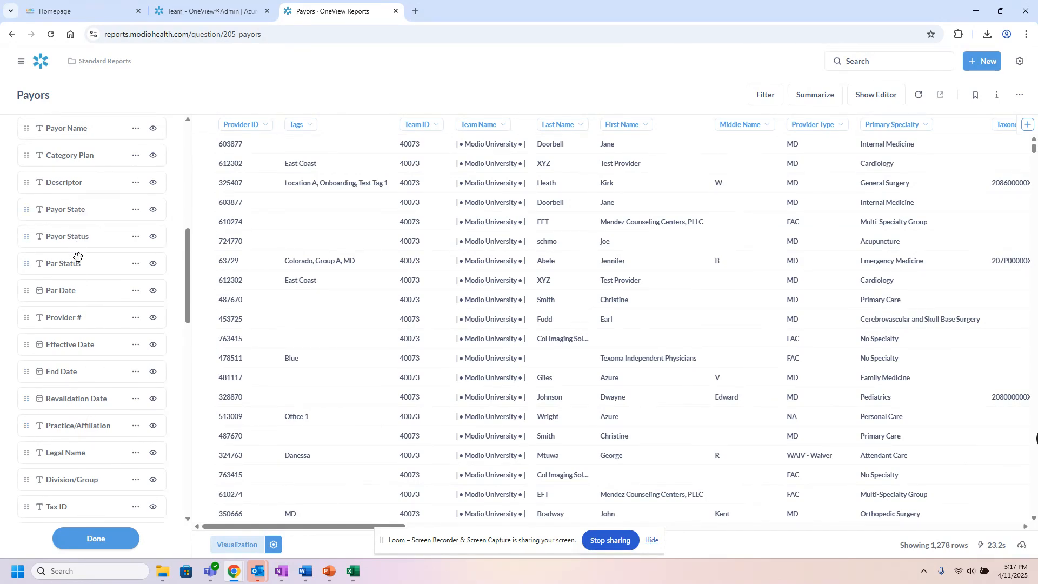
pyautogui.scroll(1, 71, 244)
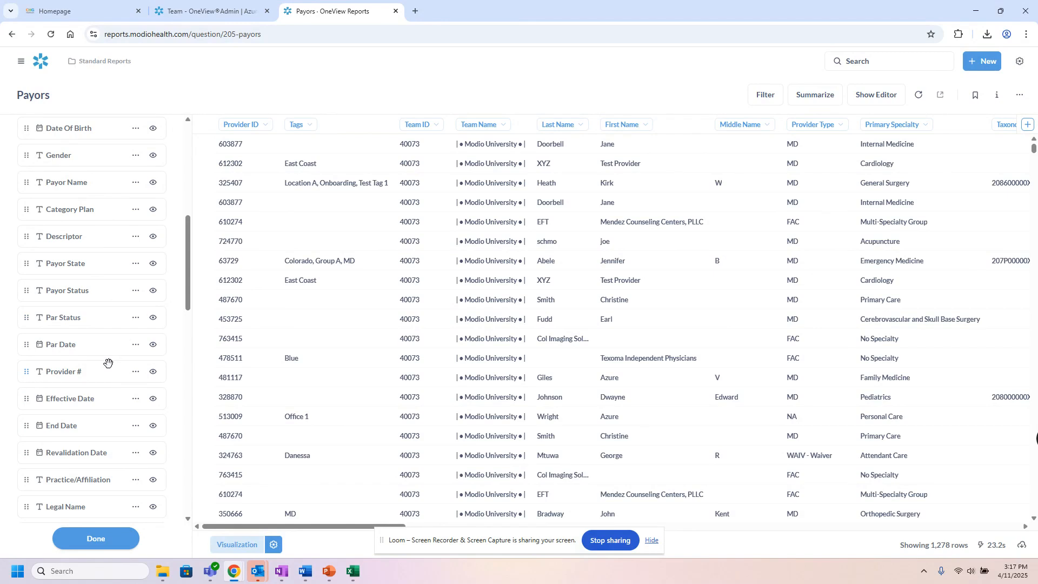
pyautogui.scroll(-1, 86, 414)
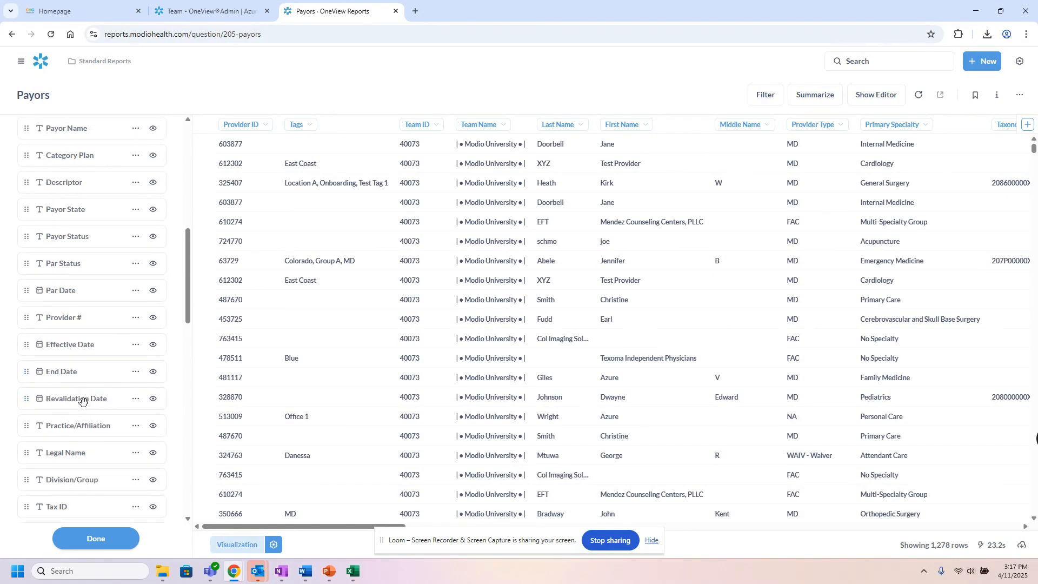
# - Move the Revalidation Date column up in the column order to sit between Gender and Payor Name
pyautogui.moveTo(81, 400); pyautogui.dragTo(83, 259)
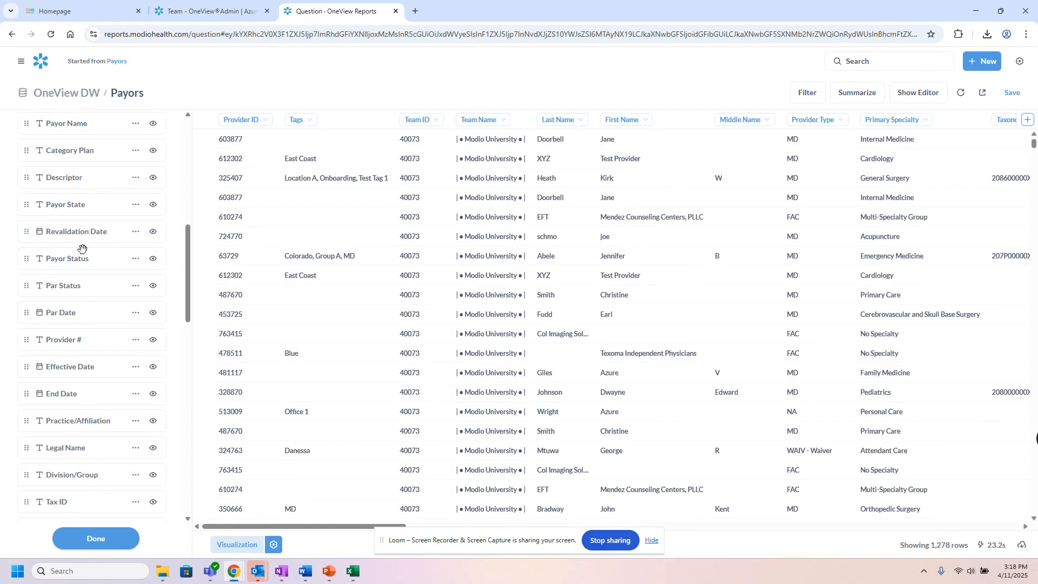
pyautogui.moveTo(82, 232); pyautogui.dragTo(84, 211)
pyautogui.scroll(2, 78, 316)
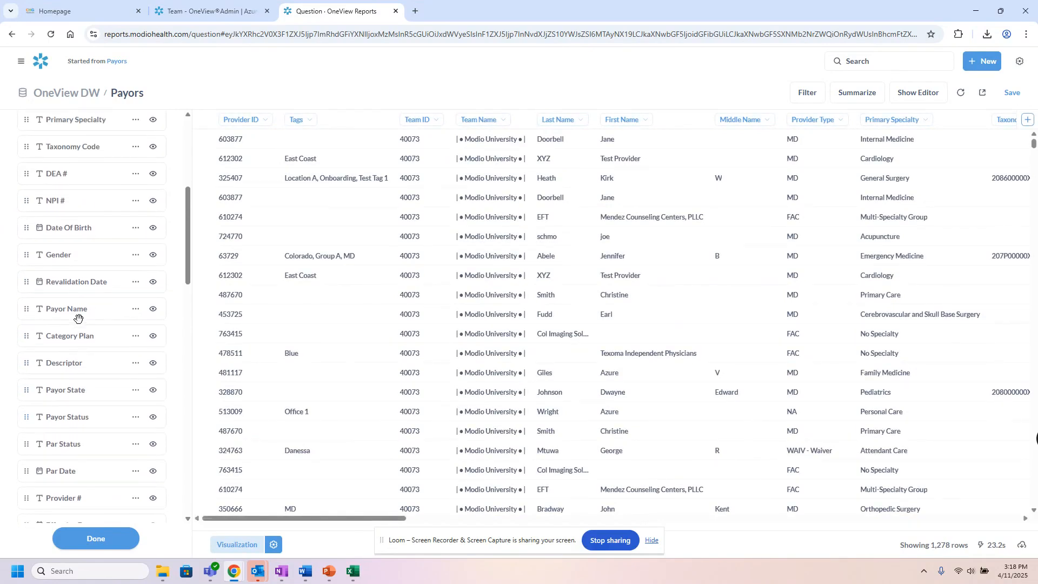
# - View the report's conditional formatting settings, return to the column list and close the visualization settings
pyautogui.scroll(5, 84, 352)
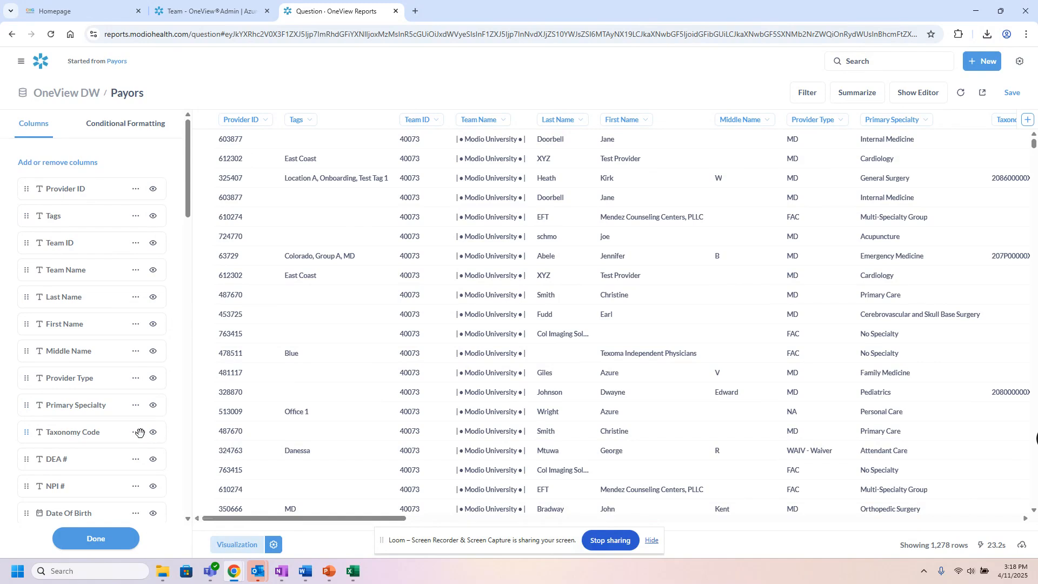
pyautogui.click(121, 127)
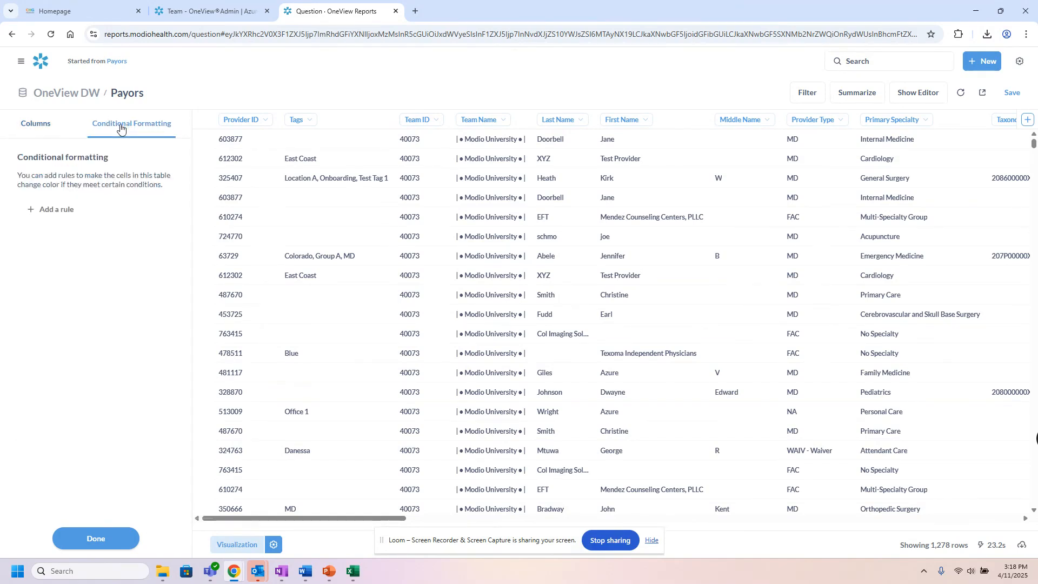
pyautogui.click(38, 129)
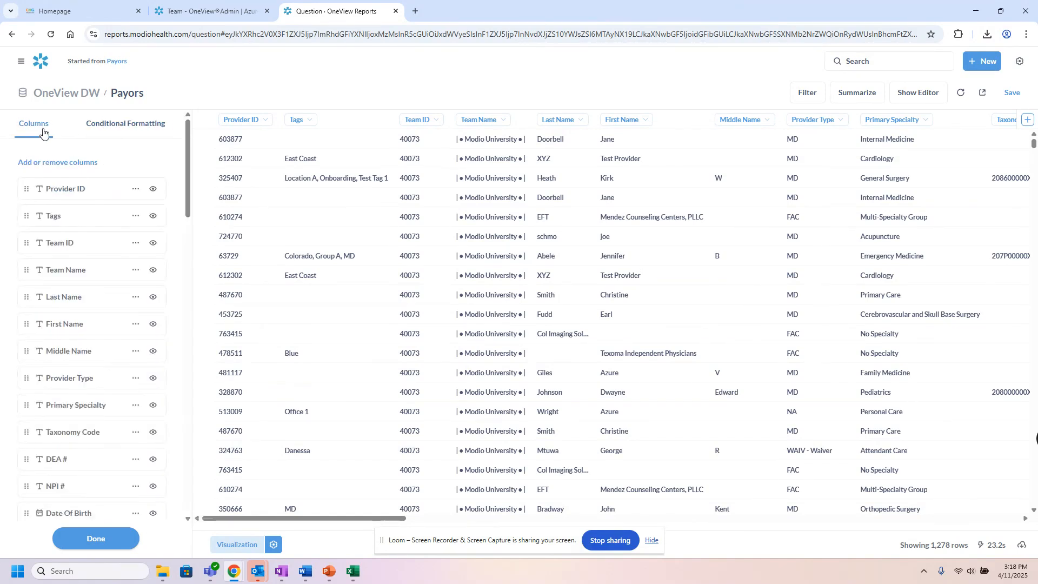
pyautogui.click(277, 549)
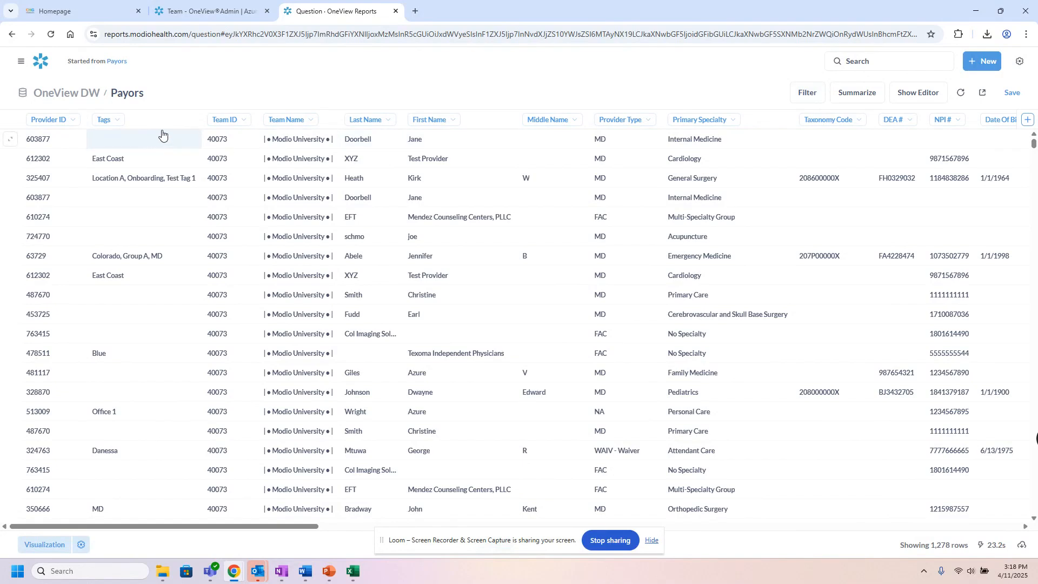
# - View the Team Name column's options and browse the filters available for the Payors report without applying any
pyautogui.click(306, 121)
pyautogui.click(306, 121)
pyautogui.click(307, 122)
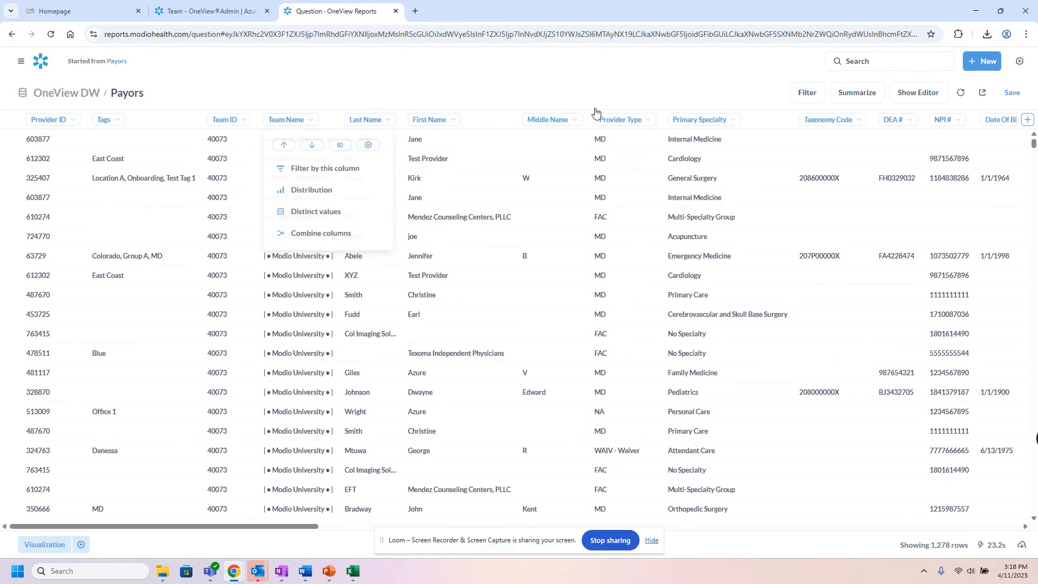
pyautogui.click(804, 98)
pyautogui.click(805, 98)
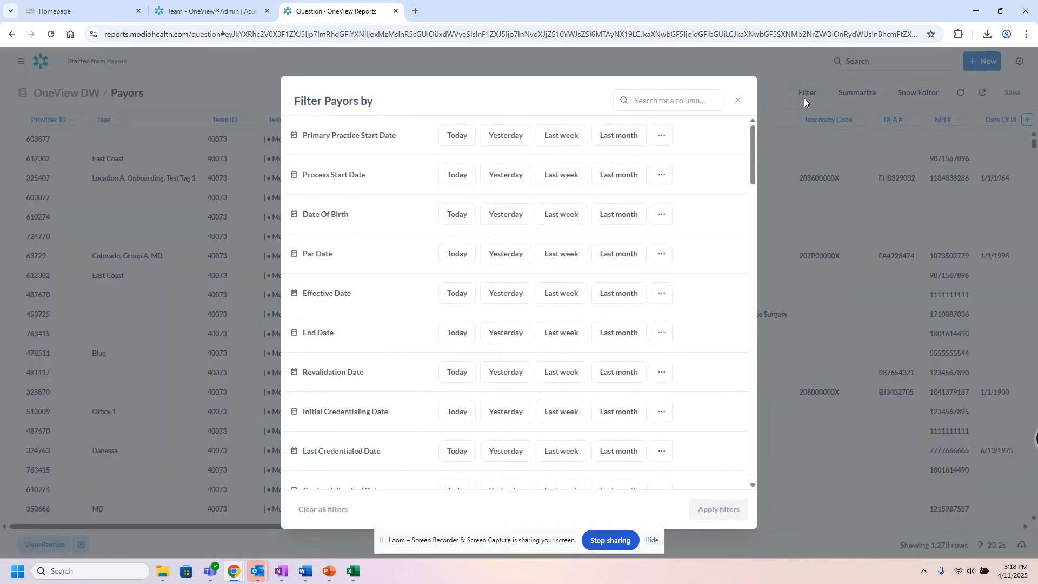
pyautogui.scroll(-3, 395, 319)
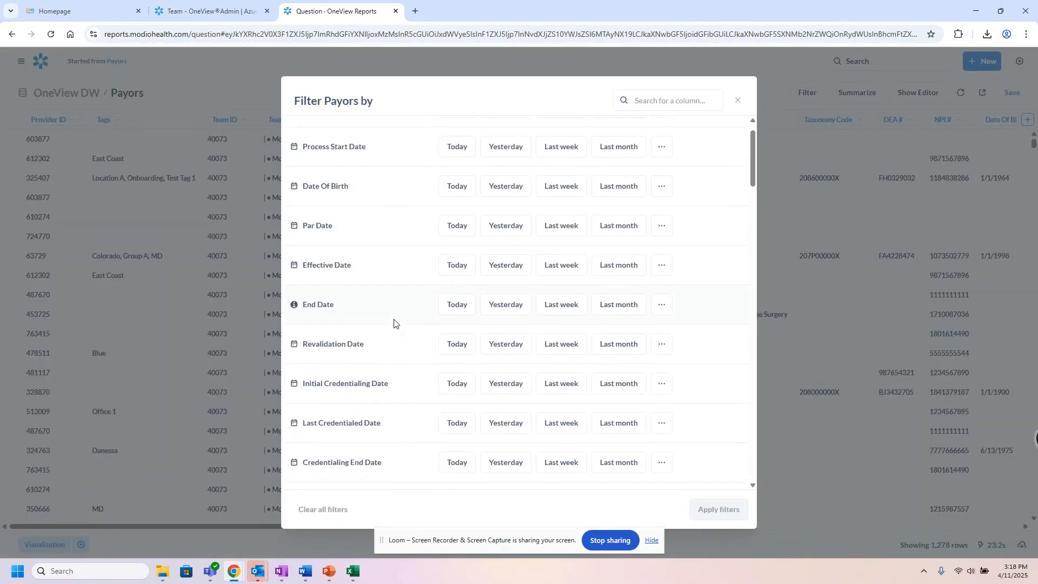
pyautogui.scroll(-10, 395, 323)
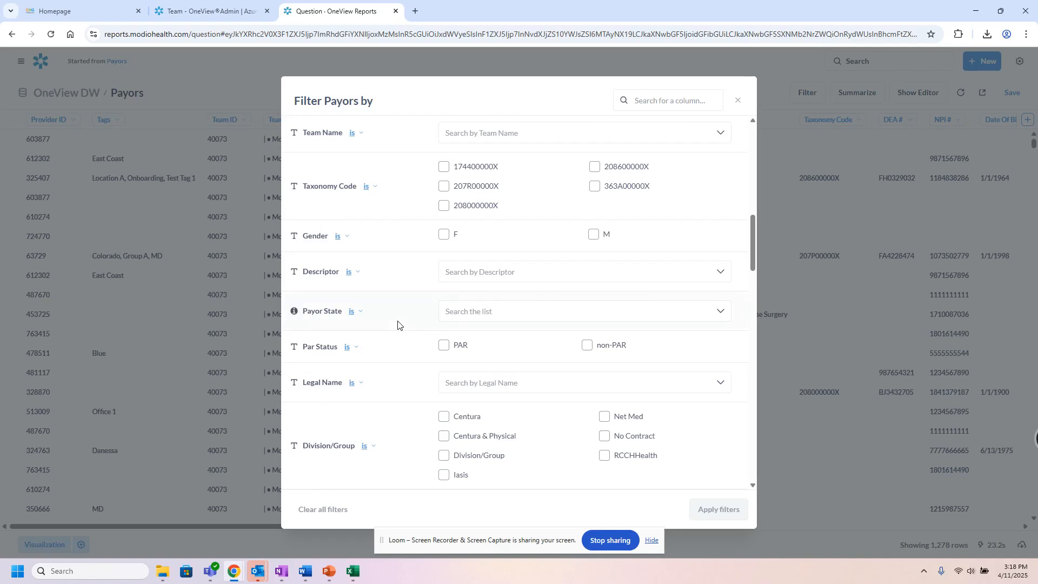
pyautogui.scroll(-8, 397, 324)
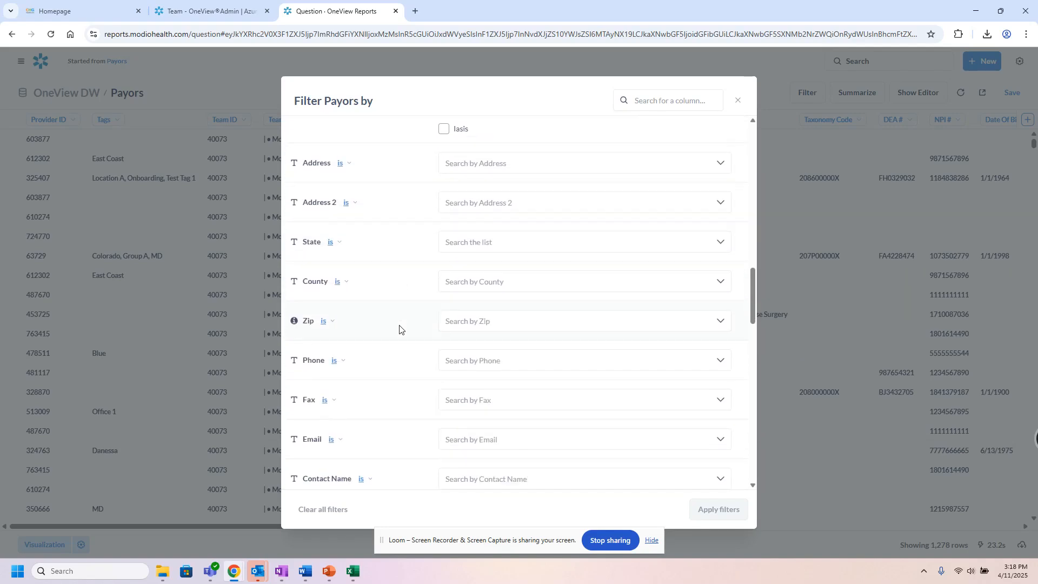
pyautogui.click(739, 101)
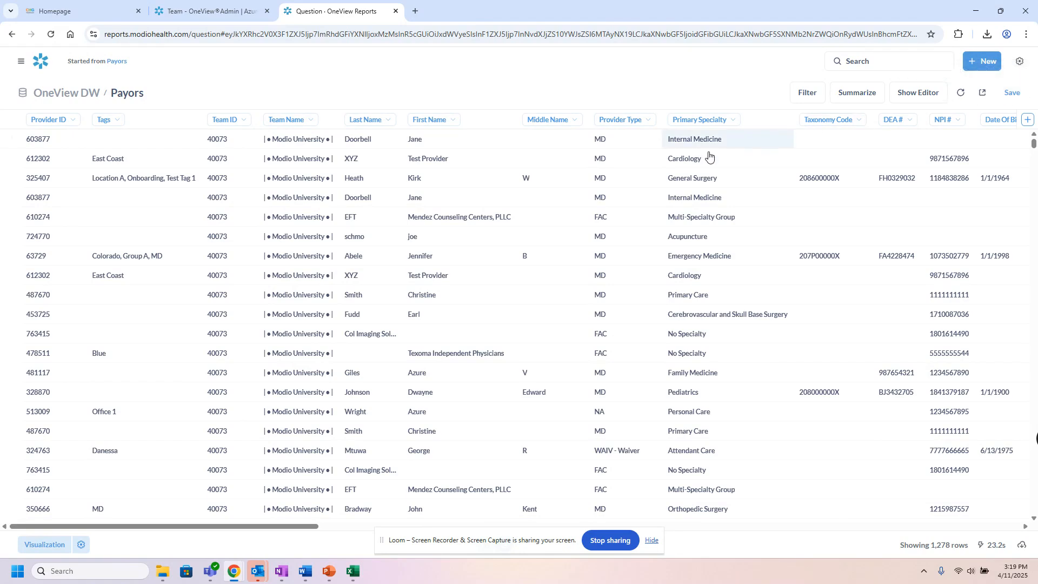
# - Leave the Payors report without saving, return to the Standard Reports quick links and open the personal collection
pyautogui.moveTo(227, 532); pyautogui.dragTo(246, 540)
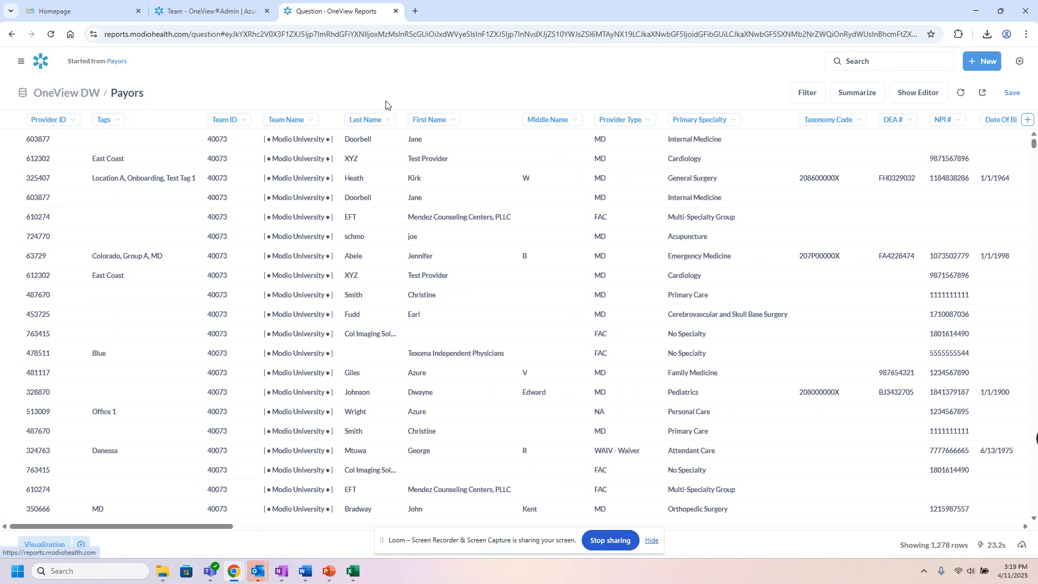
pyautogui.click(40, 68)
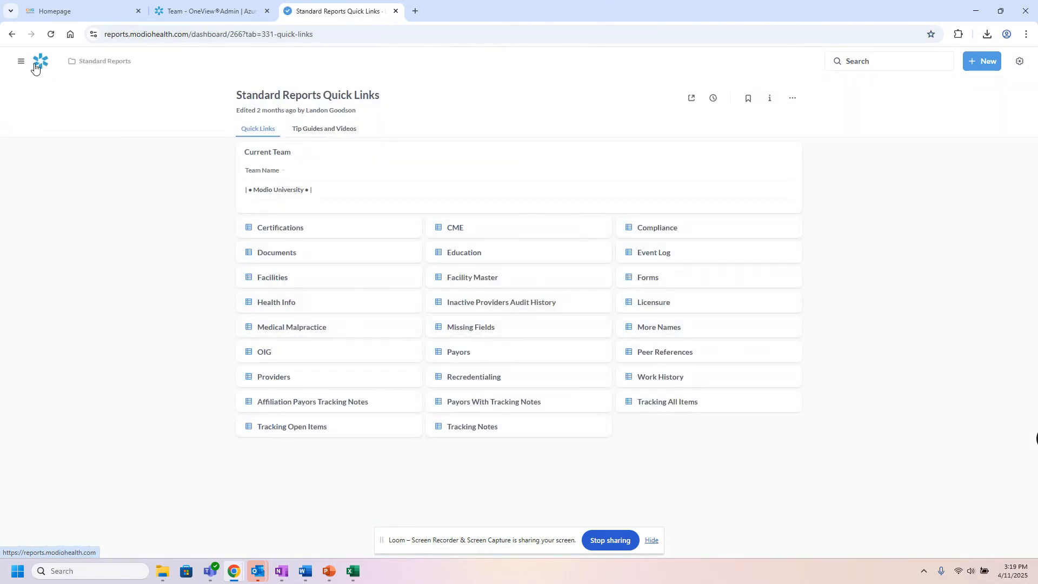
pyautogui.click(21, 61)
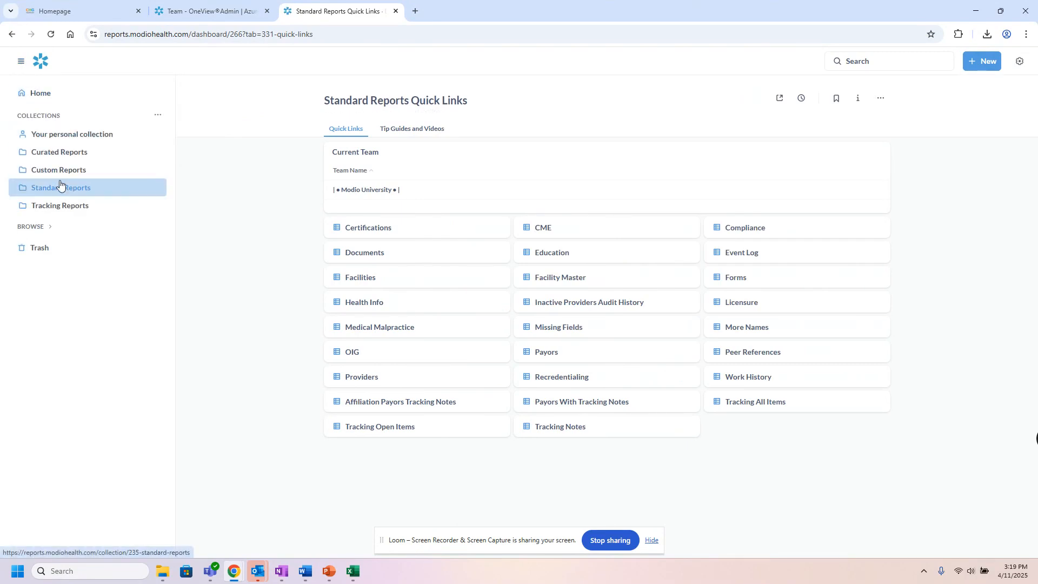
pyautogui.click(60, 136)
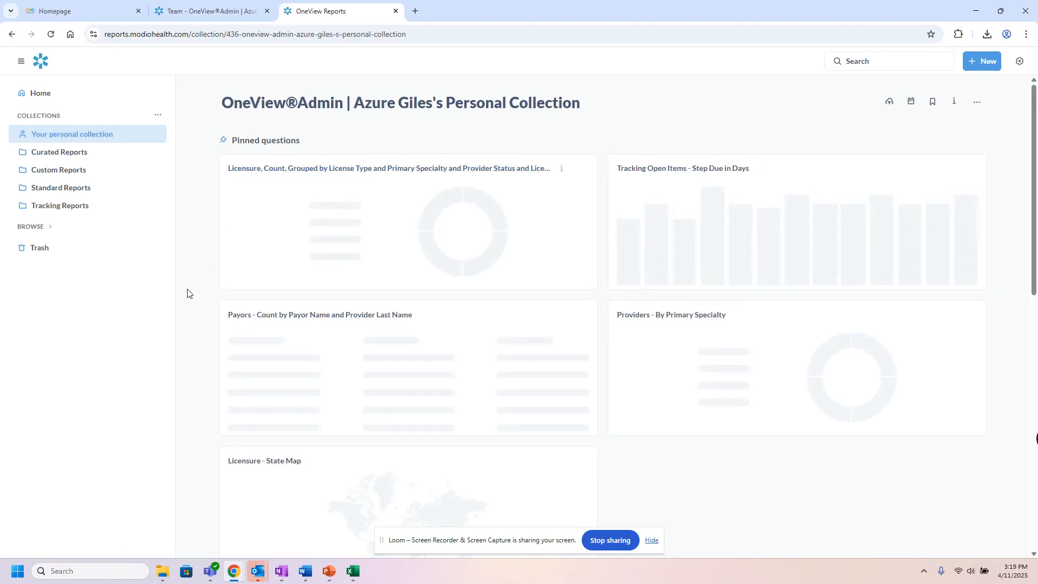
# - Move the saved report "Tracking All Items, Sorted by ID descending" from the personal collection to the trash
pyautogui.scroll(-5, 187, 293)
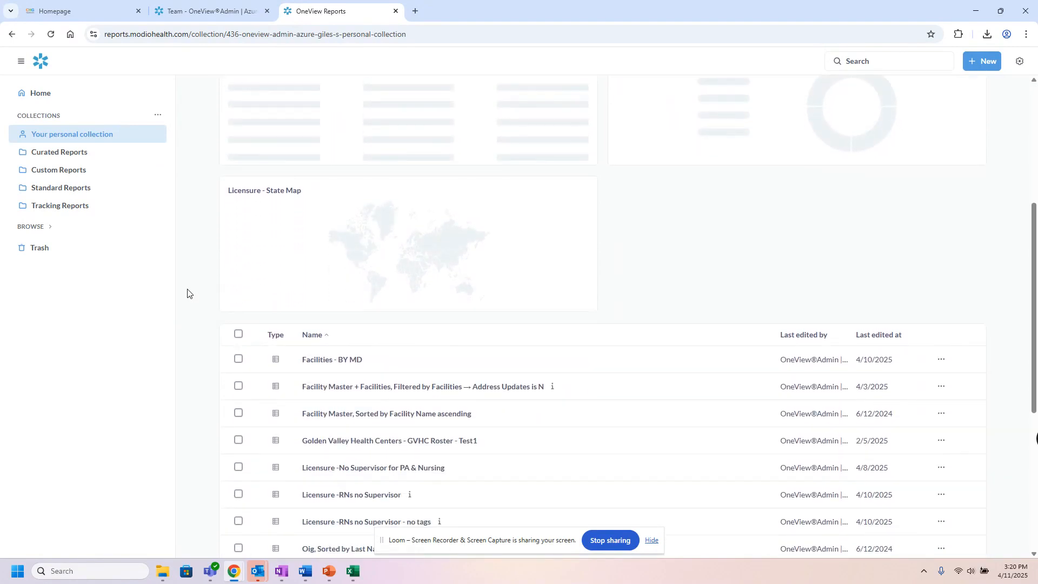
pyautogui.scroll(-1, 188, 293)
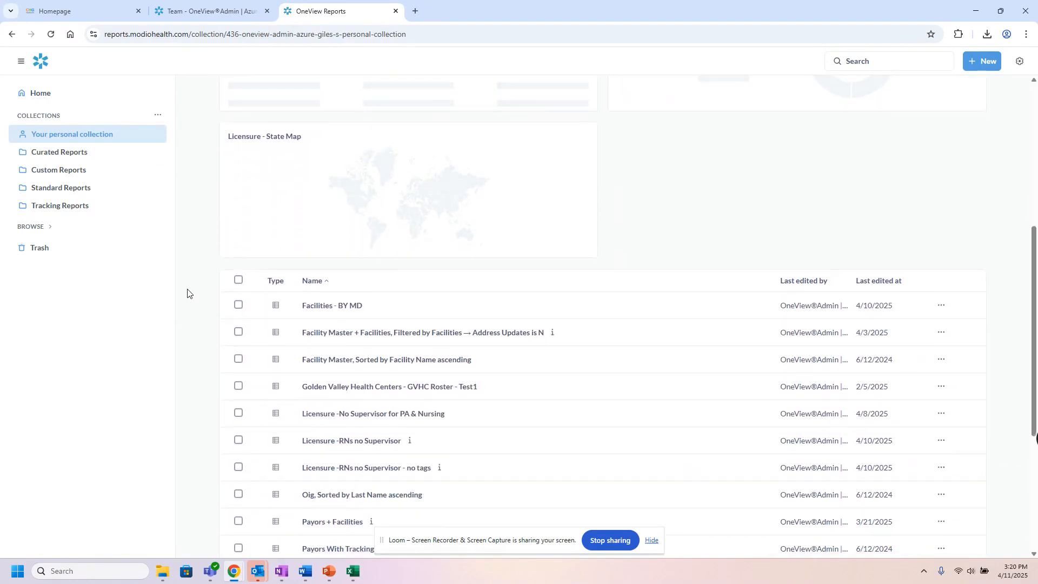
pyautogui.scroll(-2, 188, 294)
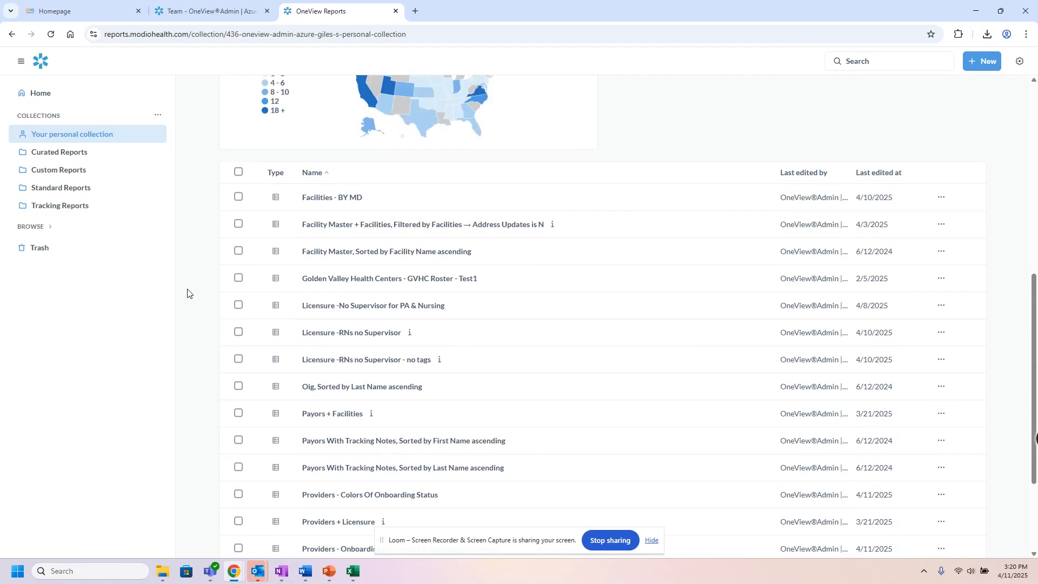
pyautogui.scroll(-1, 187, 294)
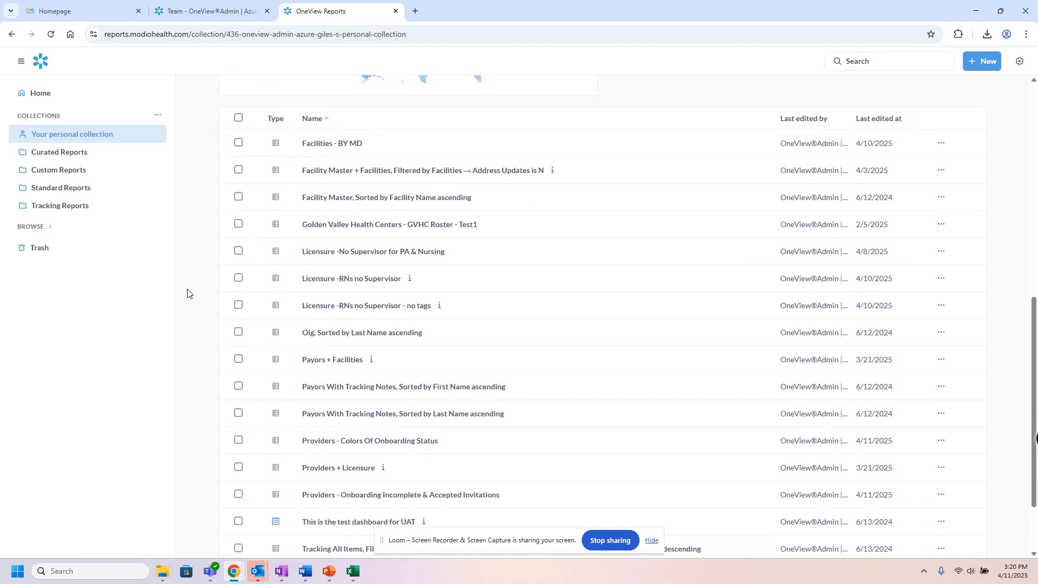
pyautogui.scroll(-2, 187, 293)
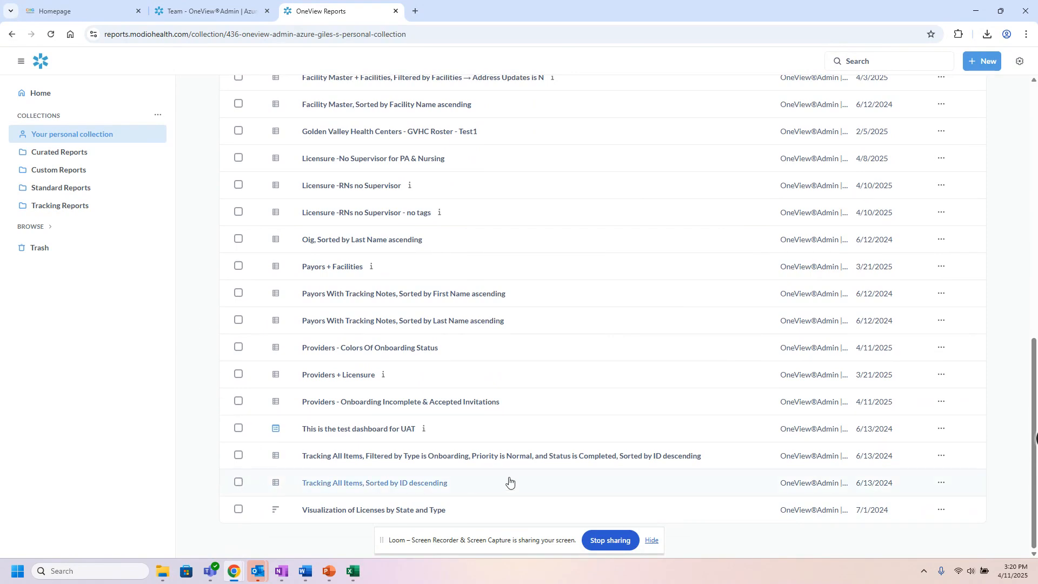
pyautogui.click(941, 484)
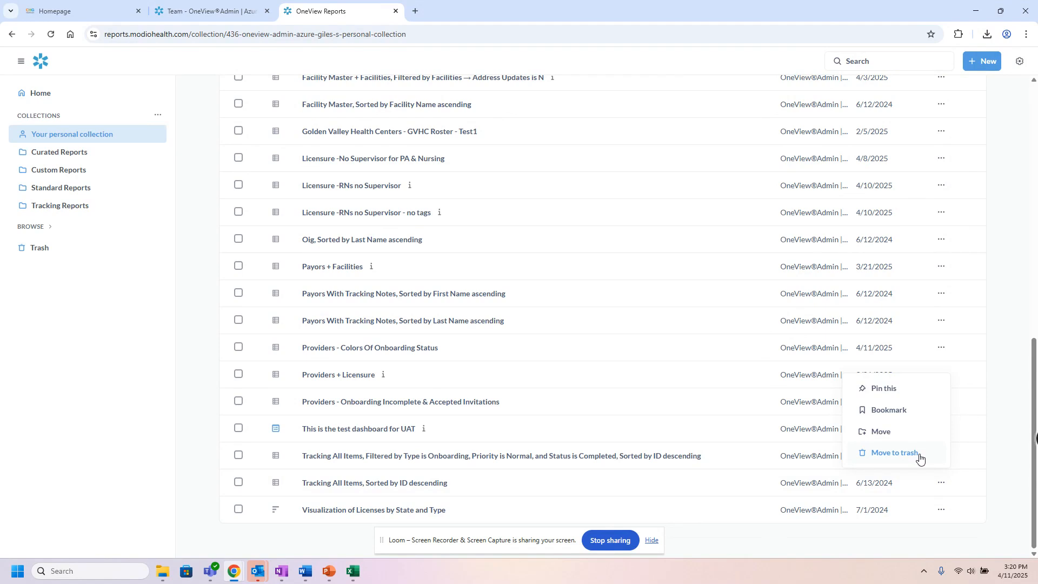
pyautogui.click(902, 461)
pyautogui.click(893, 456)
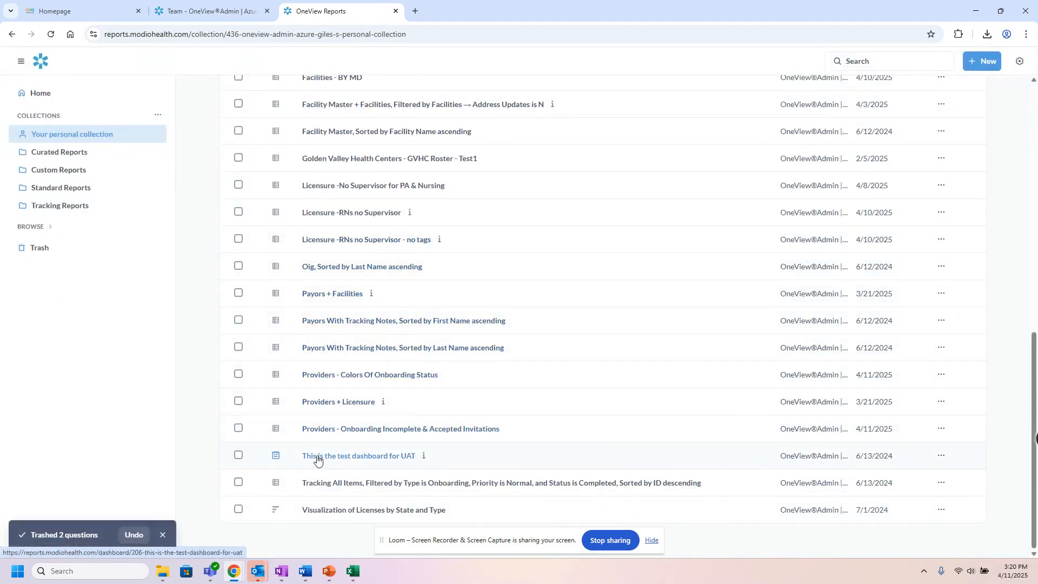
# - Move the Tracking All Items report filtered by Onboarding, Normal priority and Completed status to the trash, and open the Trash
pyautogui.click(943, 485)
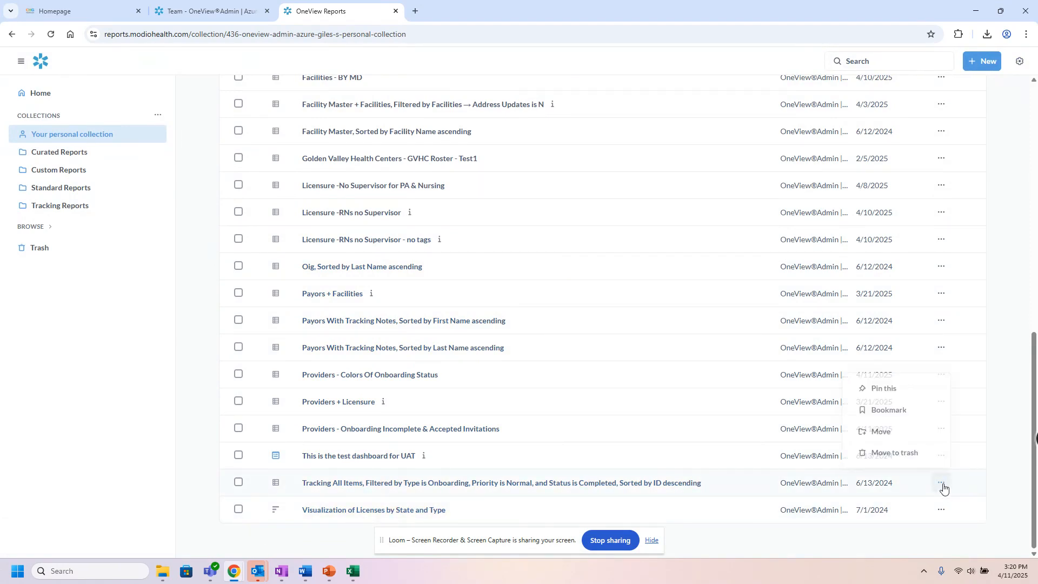
pyautogui.click(920, 463)
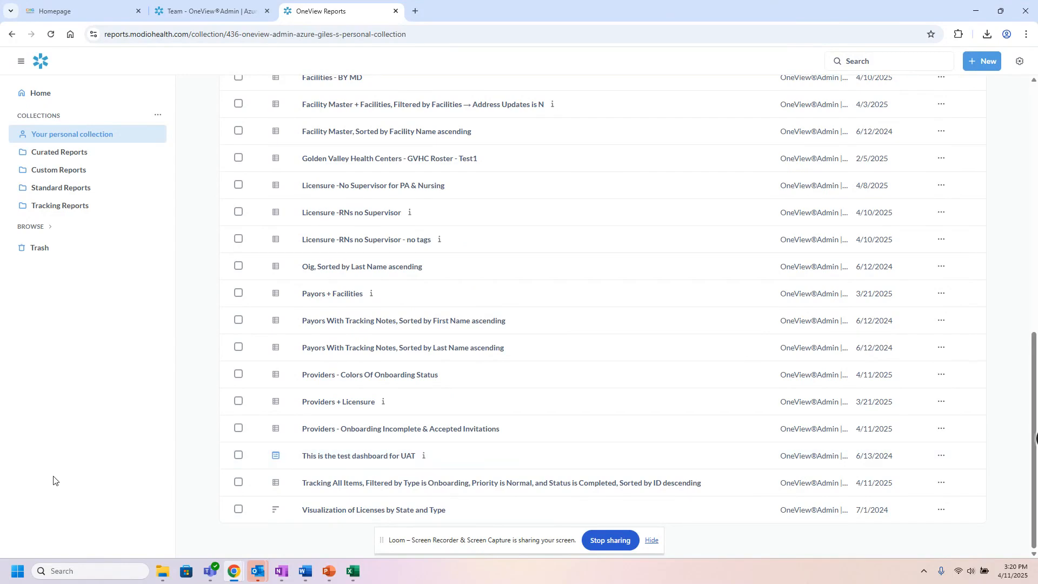
pyautogui.click(47, 258)
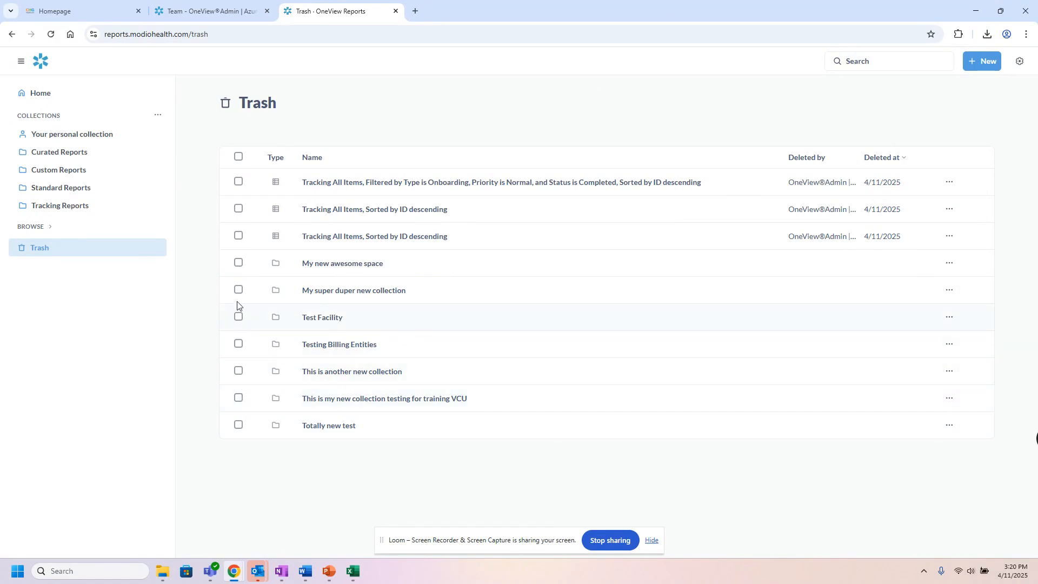
# - Permanently delete the trashed Tracking All Items report filtered by Onboarding, Normal priority and Completed status
pyautogui.click(239, 182)
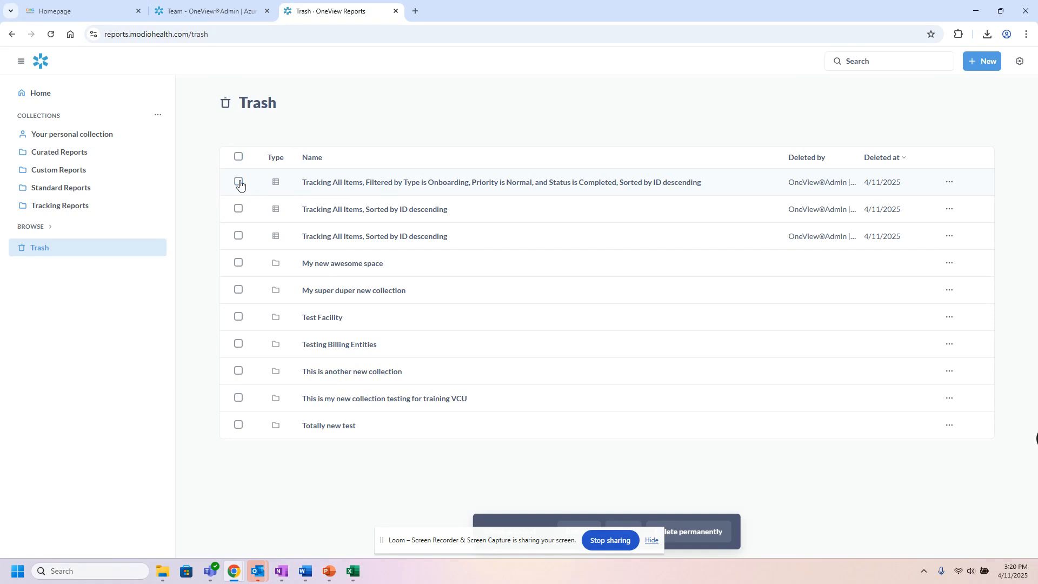
pyautogui.click(239, 182)
pyautogui.click(950, 183)
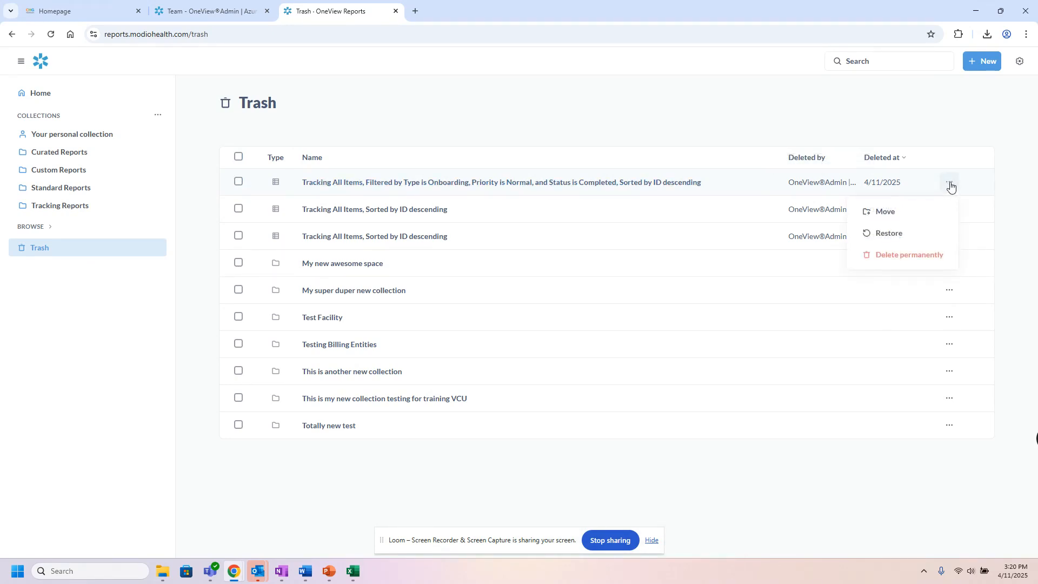
pyautogui.click(915, 260)
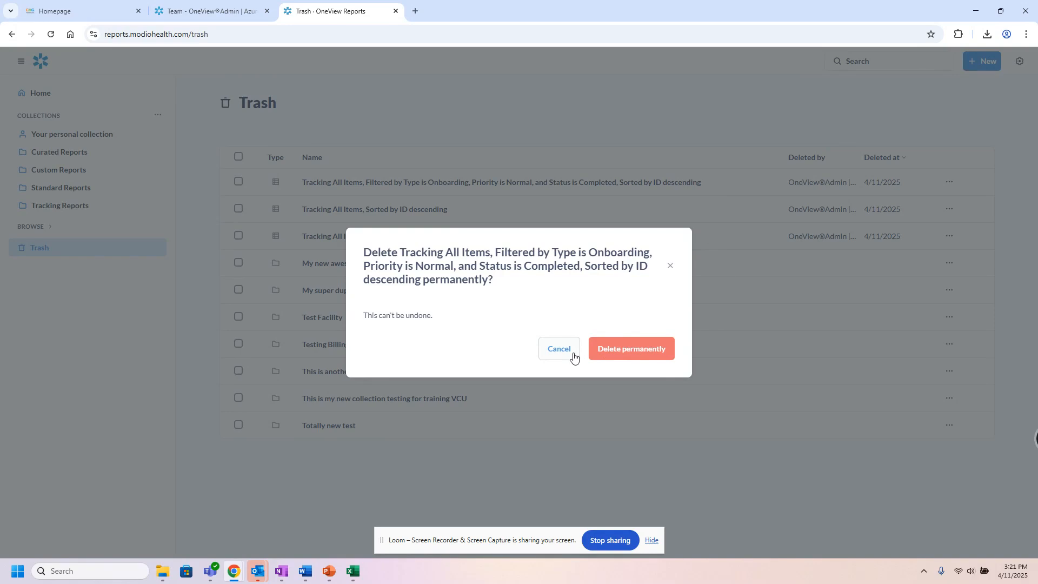
pyautogui.click(617, 354)
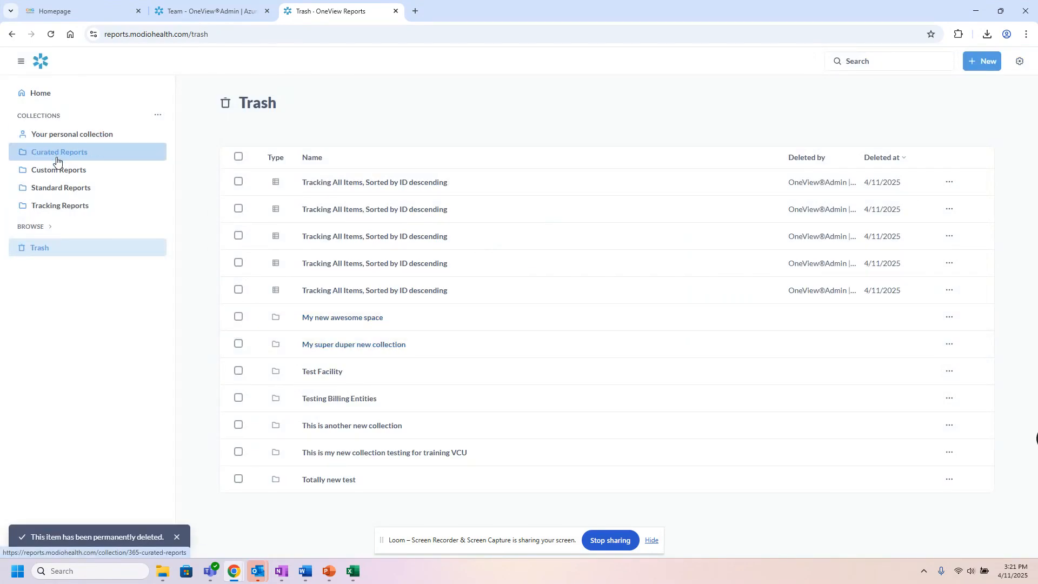
# - Return to the Standard Reports quick links, close the reports site and view the list of selectable teams without switching
pyautogui.click(39, 97)
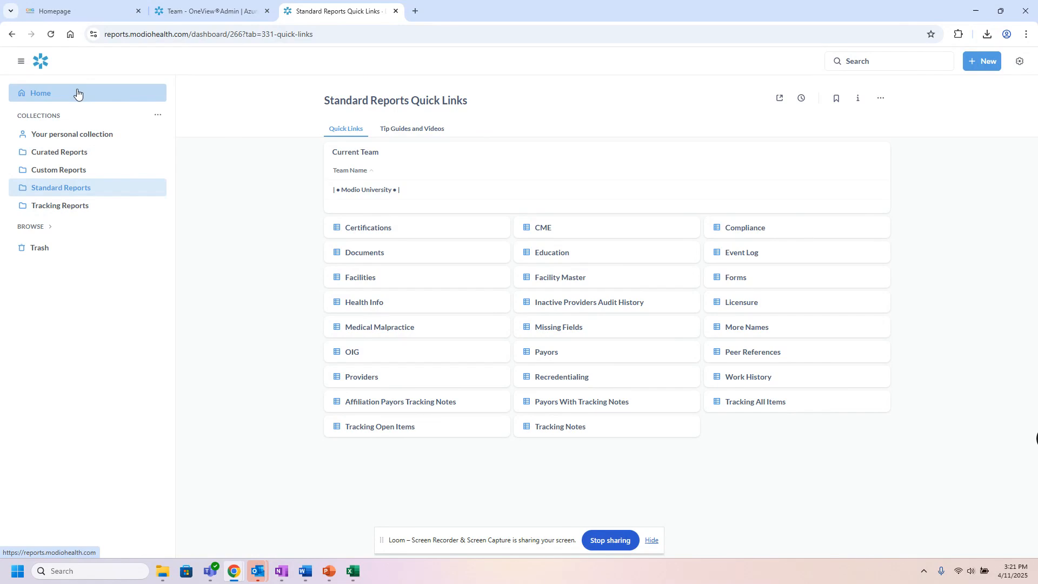
pyautogui.click(398, 11)
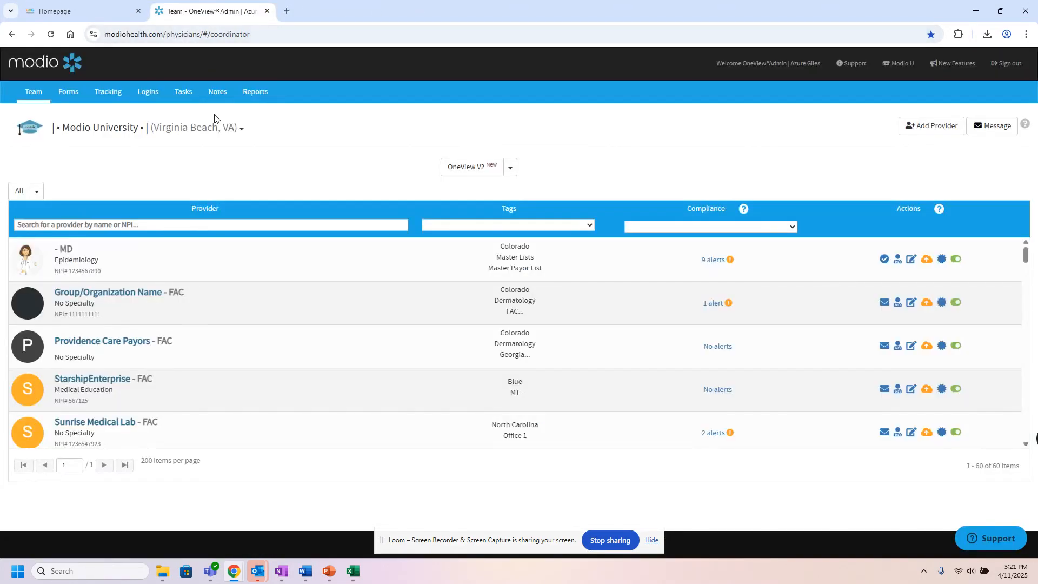
pyautogui.click(240, 133)
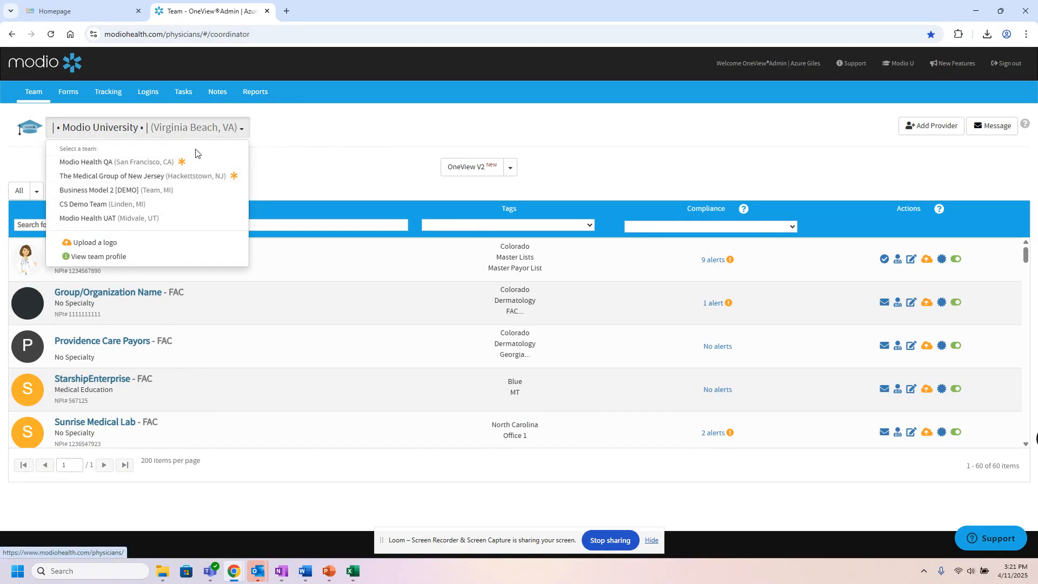
pyautogui.click(368, 134)
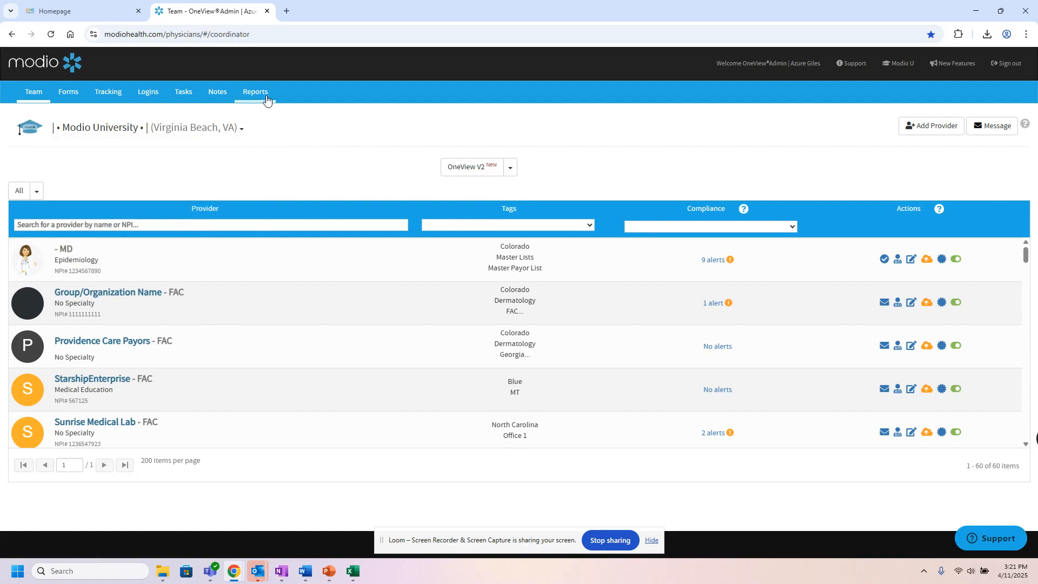
# - Reopen the reports site to check the current team in the quick links, close it and go to the Logins page
pyautogui.click(265, 92)
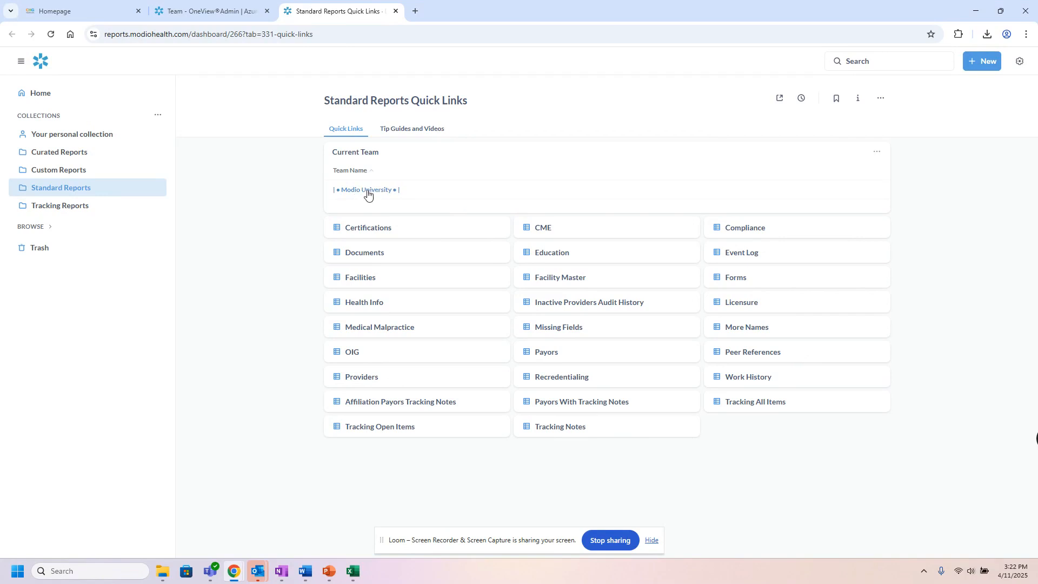
pyautogui.click(395, 11)
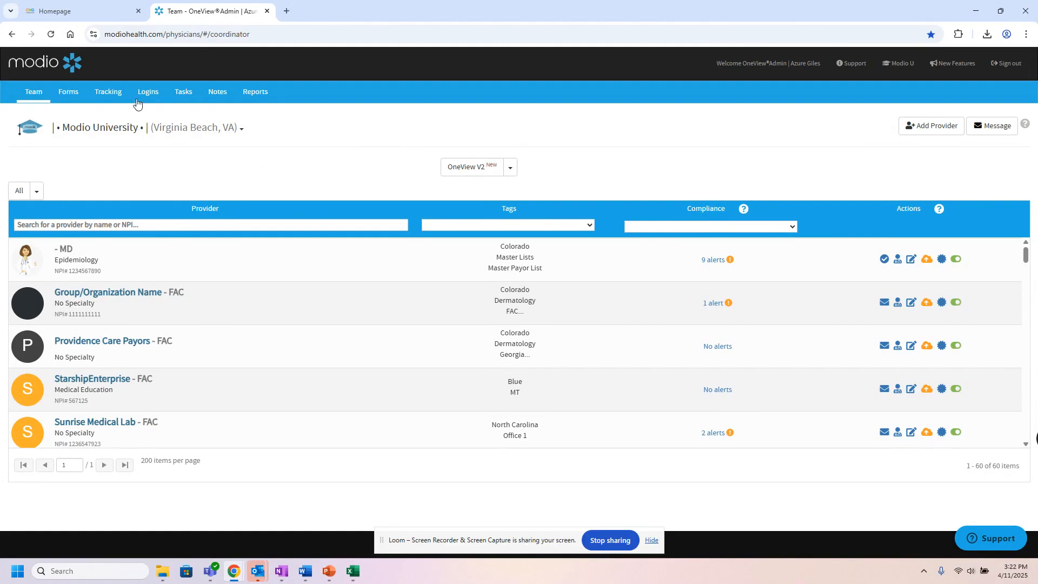
pyautogui.click(153, 94)
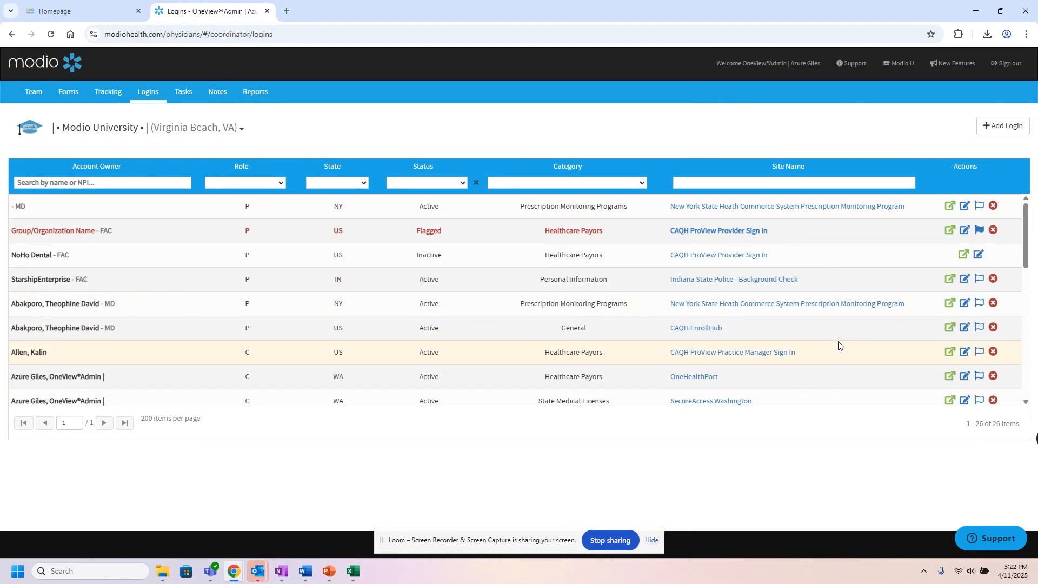
# - Start adding a login and assign the OneView Admin coordinator as its account owner
pyautogui.click(988, 126)
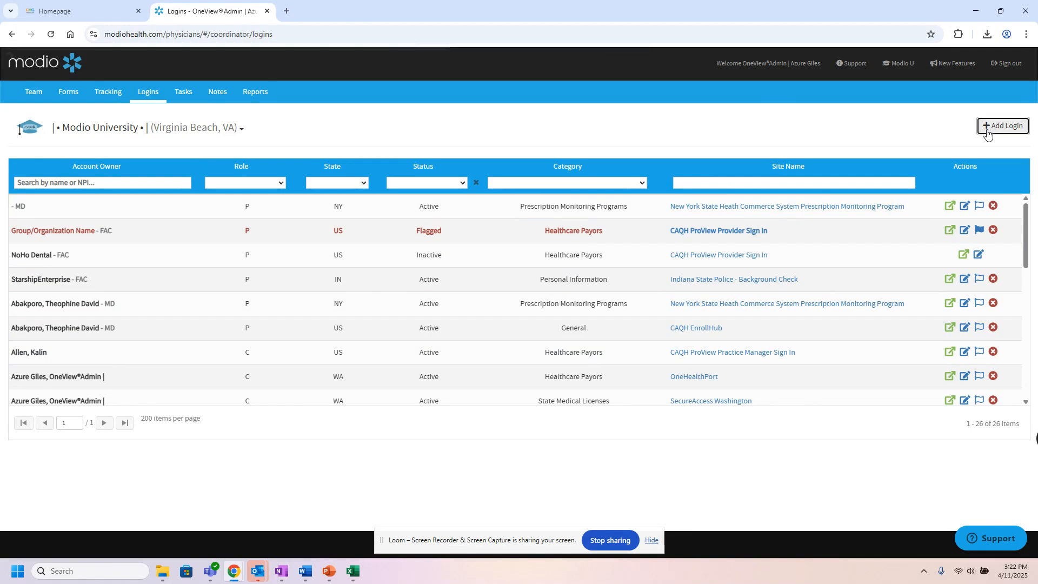
pyautogui.click(396, 131)
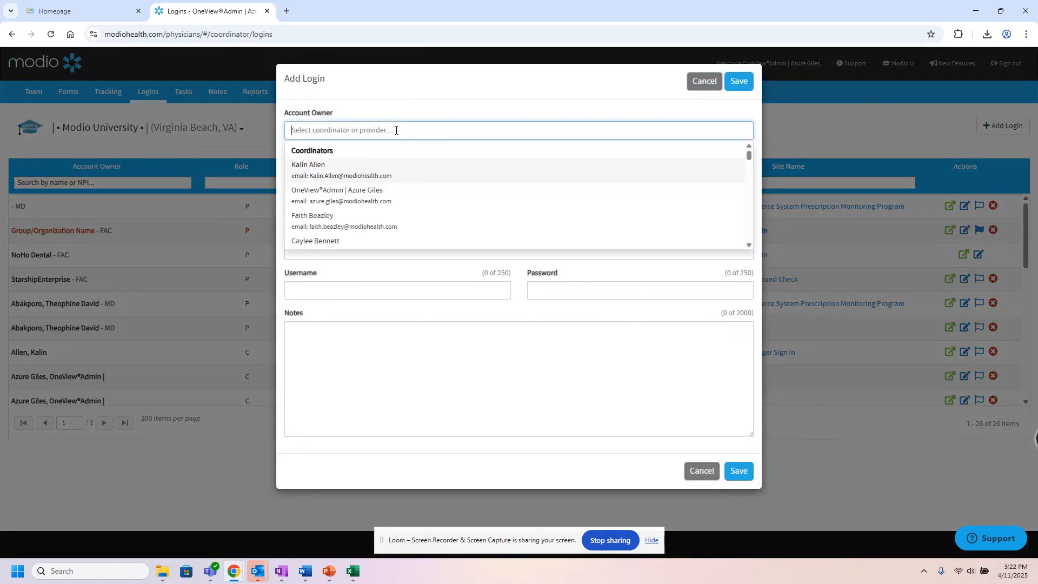
pyautogui.scroll(-1, 364, 187)
pyautogui.scroll(-3, 365, 200)
pyautogui.scroll(3, 370, 225)
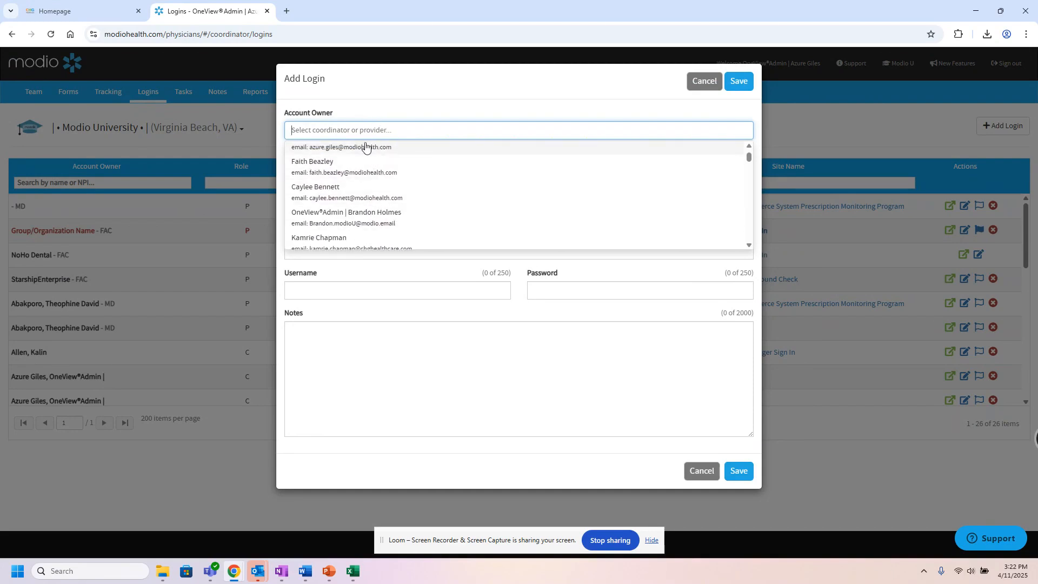
pyautogui.write('azure')
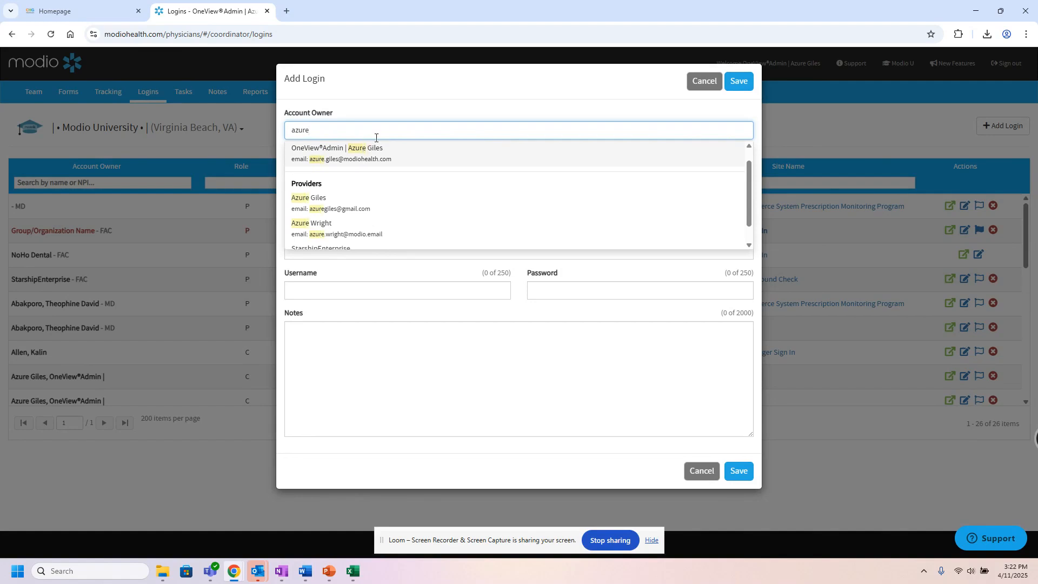
pyautogui.click(394, 149)
# - Choose Availity as the login's site and go through the credential and notes fields, leaving them empty
pyautogui.click(352, 173)
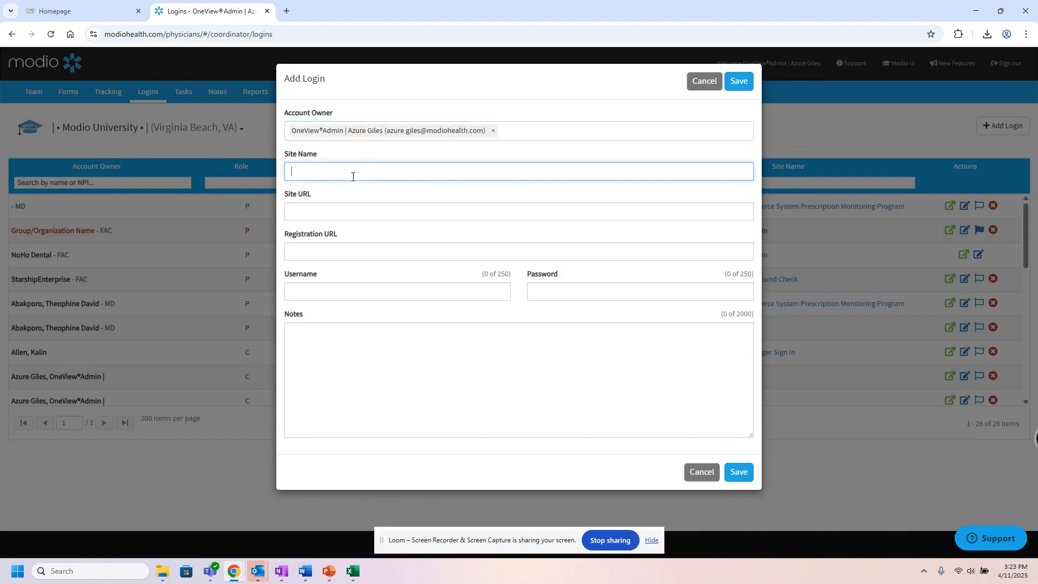
pyautogui.write('avail')
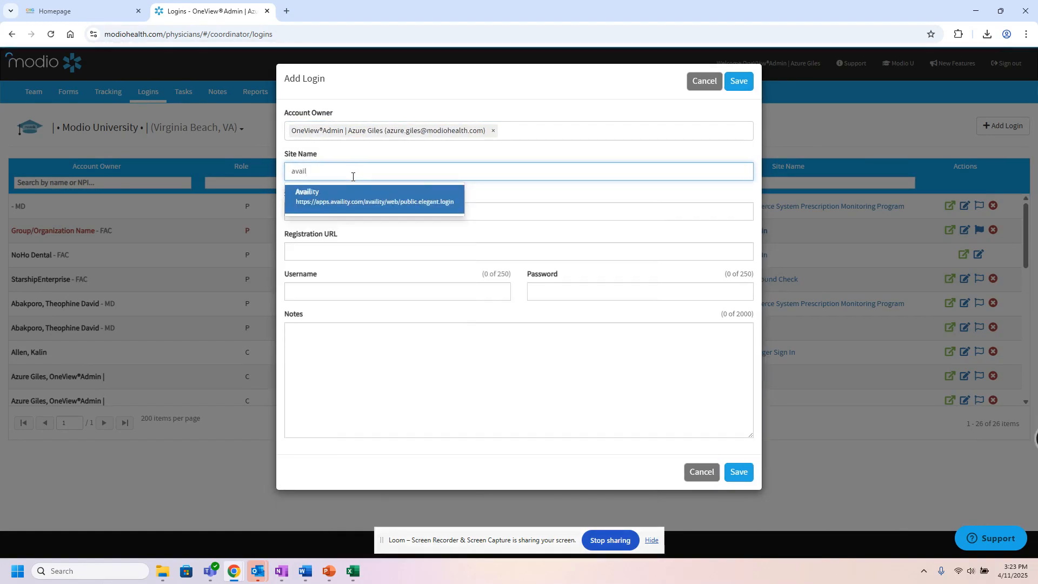
pyautogui.click(379, 203)
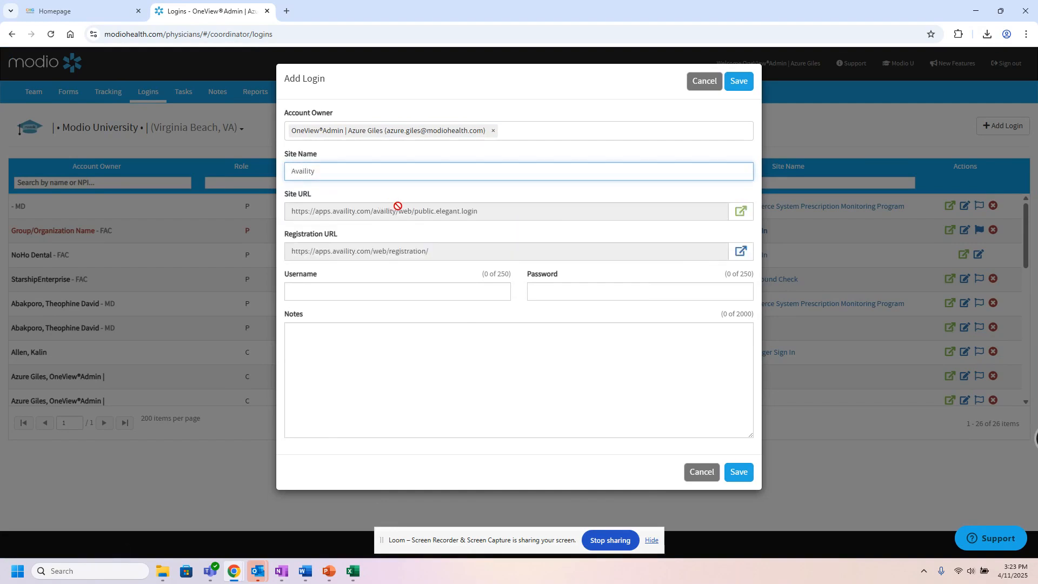
pyautogui.click(574, 293)
pyautogui.click(328, 349)
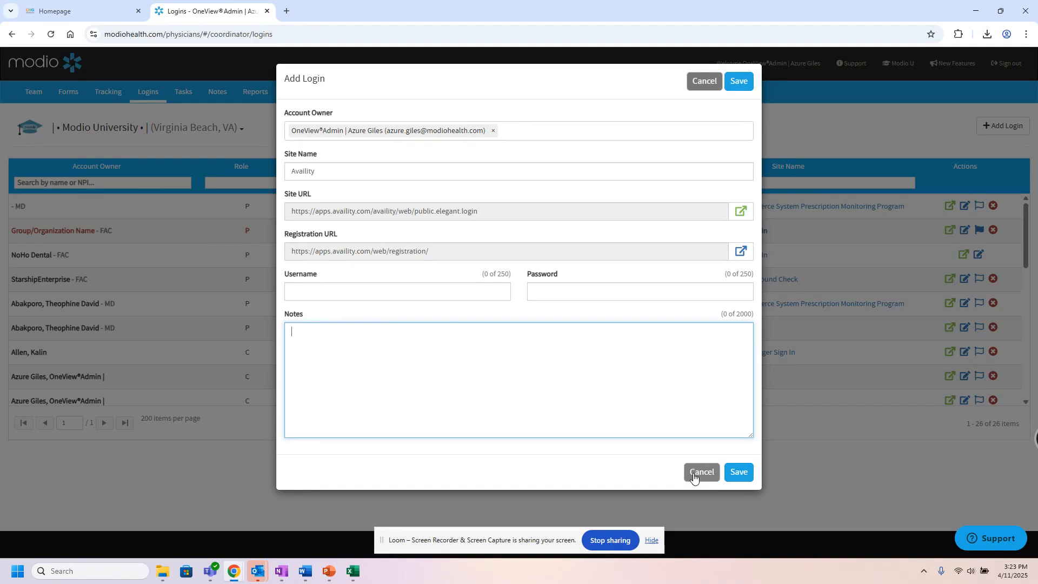
# - Visit the Availity sign-in page through the login's site link, close that page and discard the new login
pyautogui.click(741, 212)
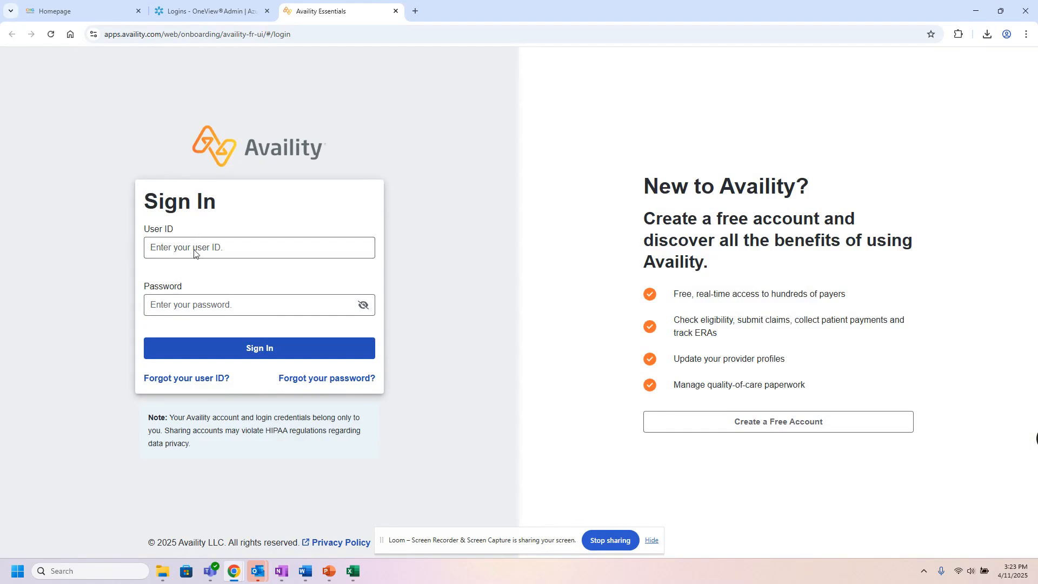
pyautogui.click(395, 11)
pyautogui.click(701, 83)
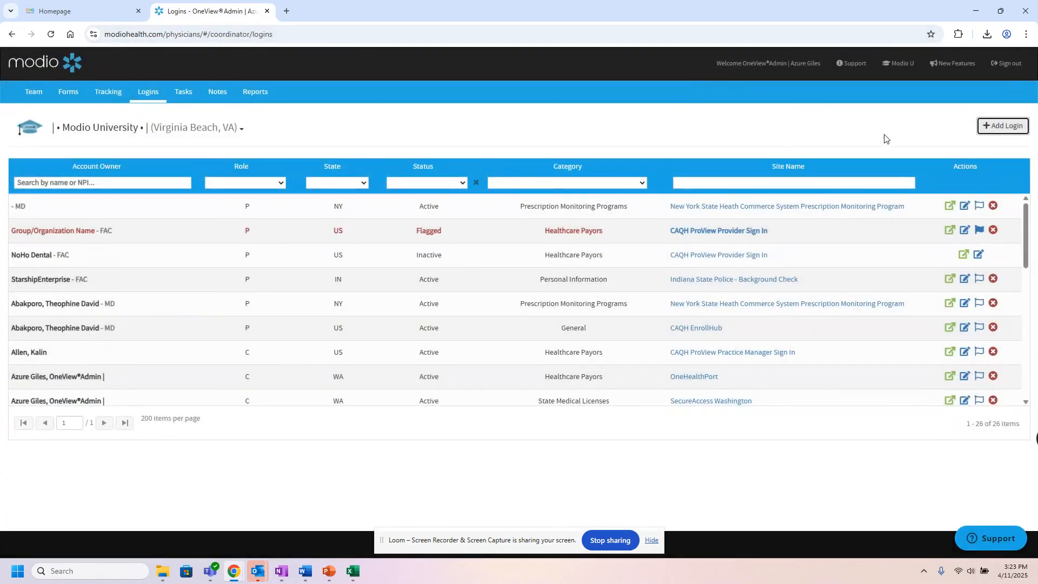
# - Start another login, browse the coordinators and providers, and select a provider by name as its account owner
pyautogui.click(988, 127)
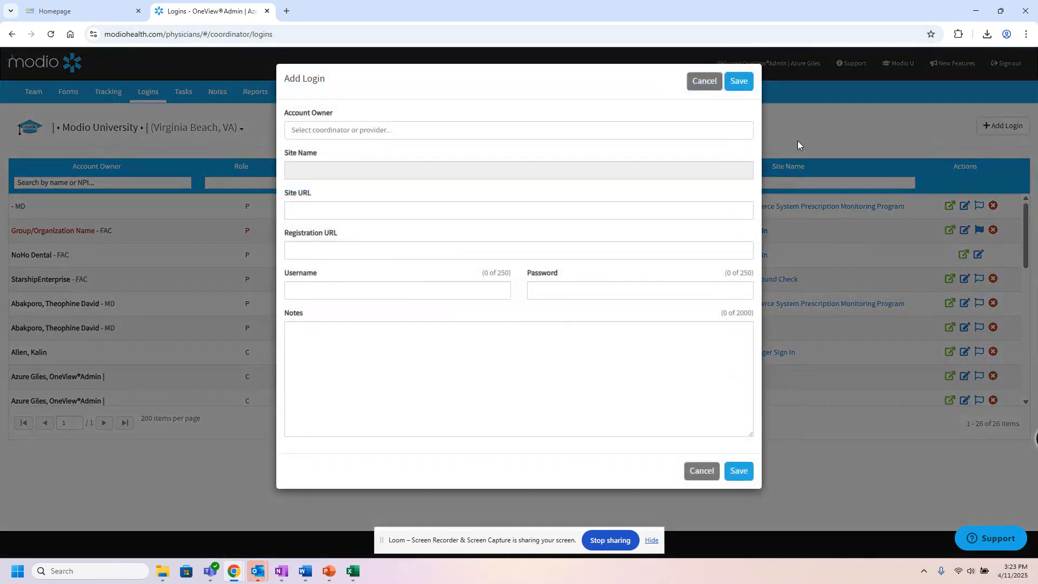
pyautogui.click(527, 125)
pyautogui.scroll(-3, 529, 186)
pyautogui.scroll(-8, 529, 204)
pyautogui.scroll(2, 528, 205)
pyautogui.scroll(-2, 382, 228)
pyautogui.scroll(-5, 380, 227)
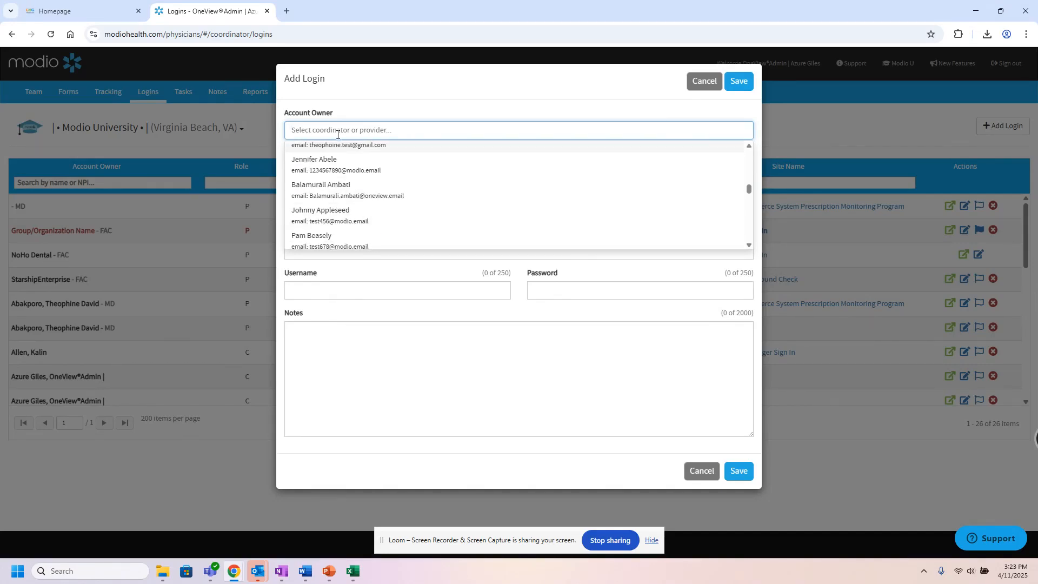
pyautogui.write('joh')
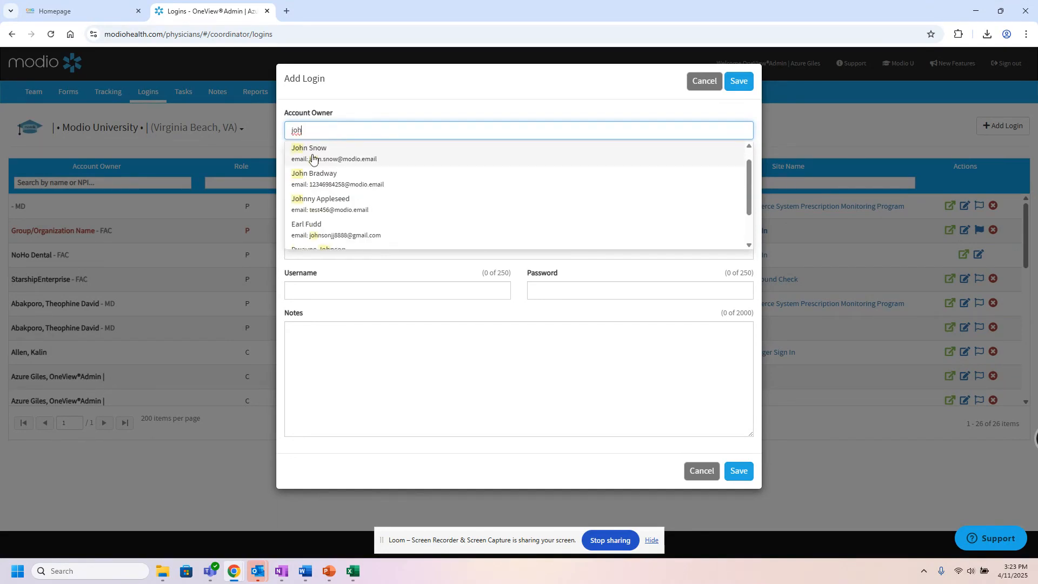
pyautogui.click(331, 202)
# - Choose National Plan & Provider Enumeration System (NPPES) as the provider login's site, and discard the login
pyautogui.click(338, 169)
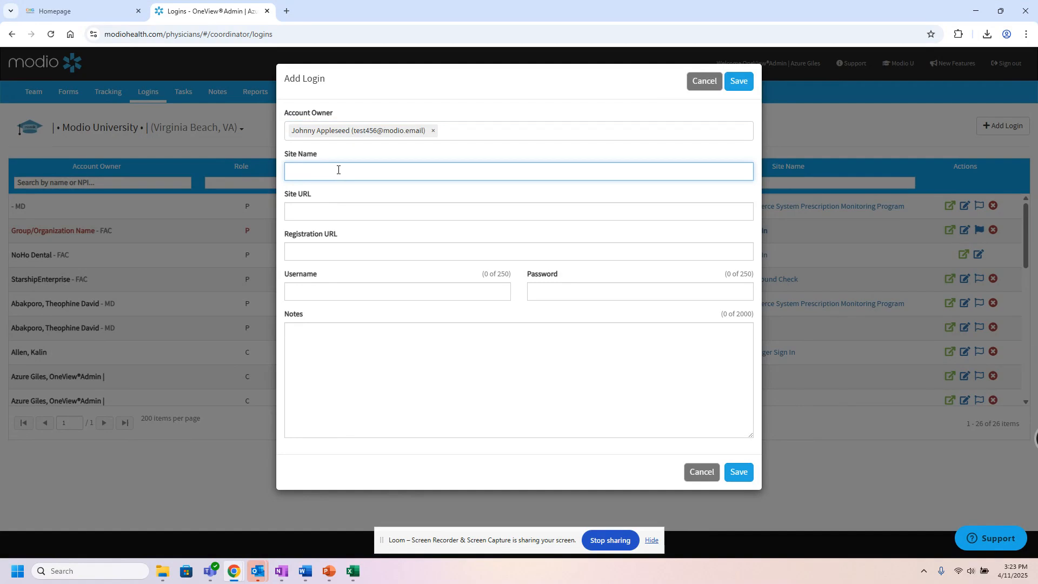
pyautogui.write('nppe')
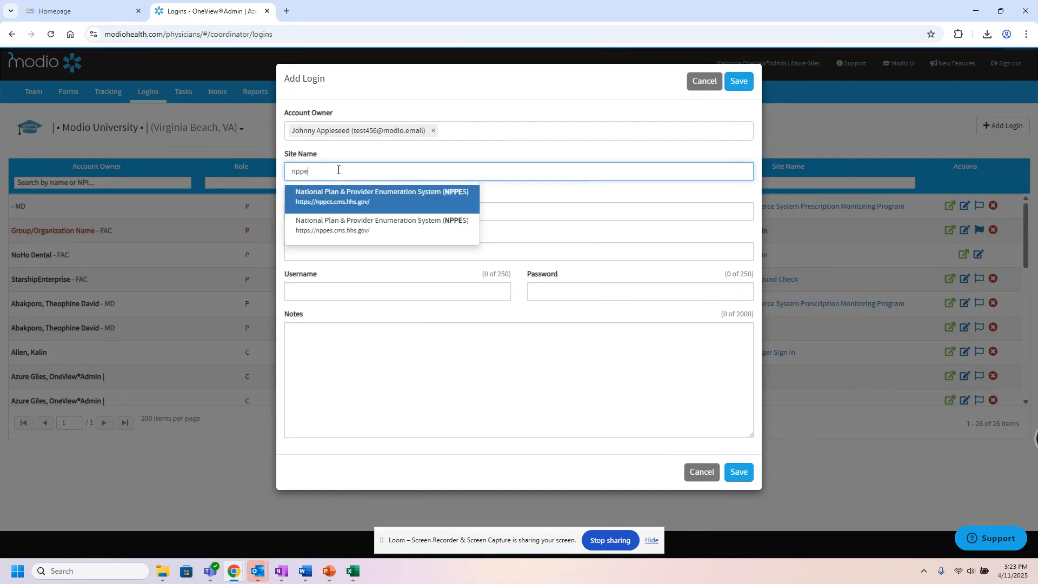
pyautogui.click(368, 196)
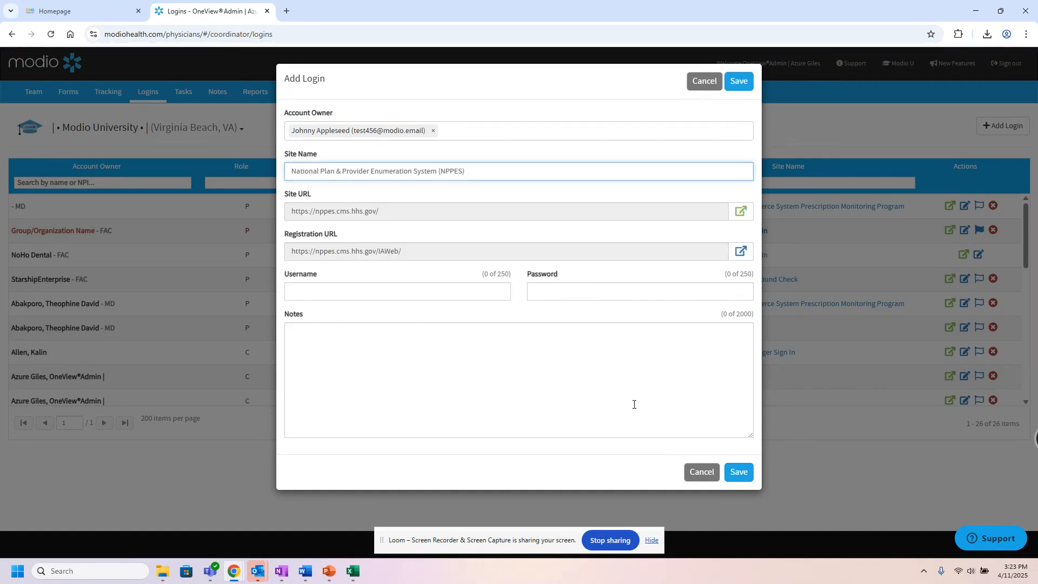
pyautogui.click(708, 82)
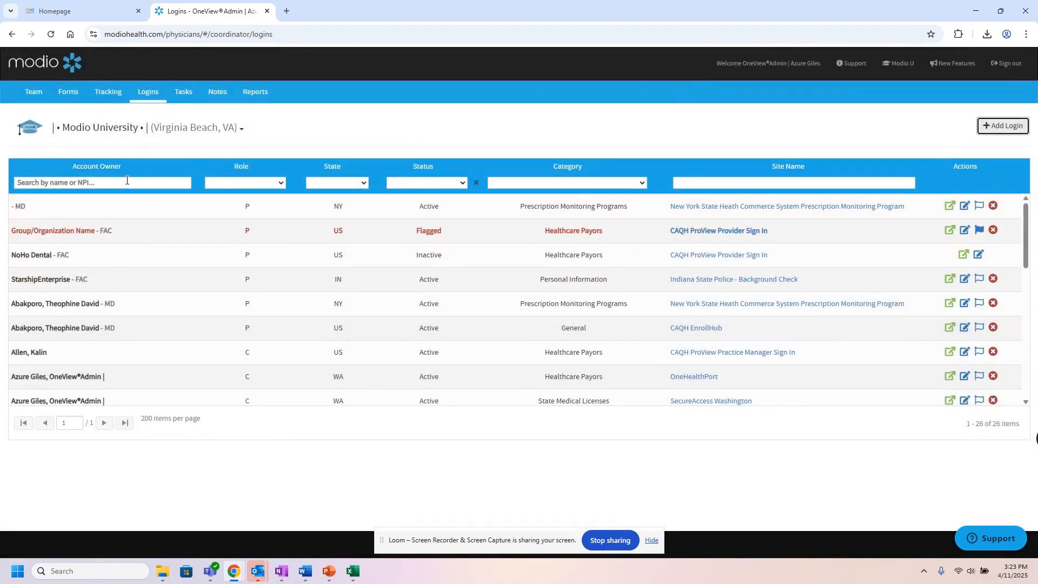
# - Search the logins by the account owner's first name, and clear that search
pyautogui.click(126, 181)
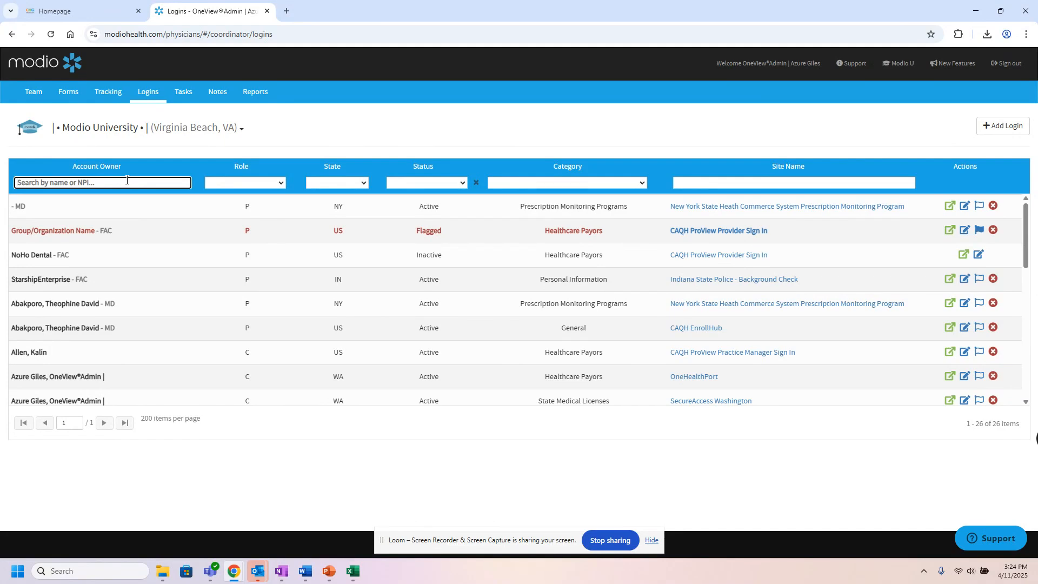
pyautogui.write('azure')
pyautogui.click(186, 183)
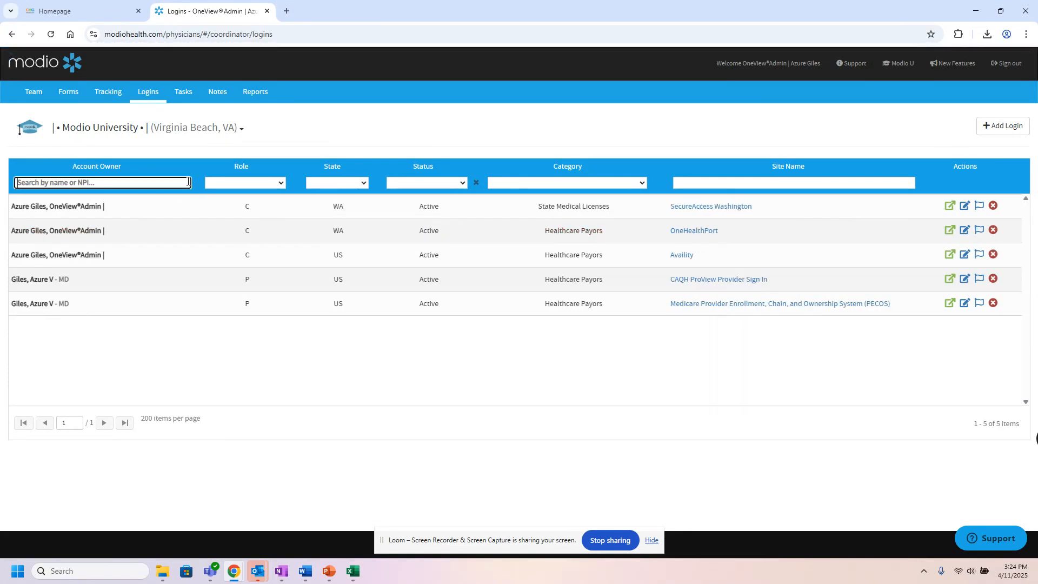
# - Filter the logins by the Provider role, and remove the role filter
pyautogui.click(281, 182)
pyautogui.click(282, 182)
pyautogui.click(283, 182)
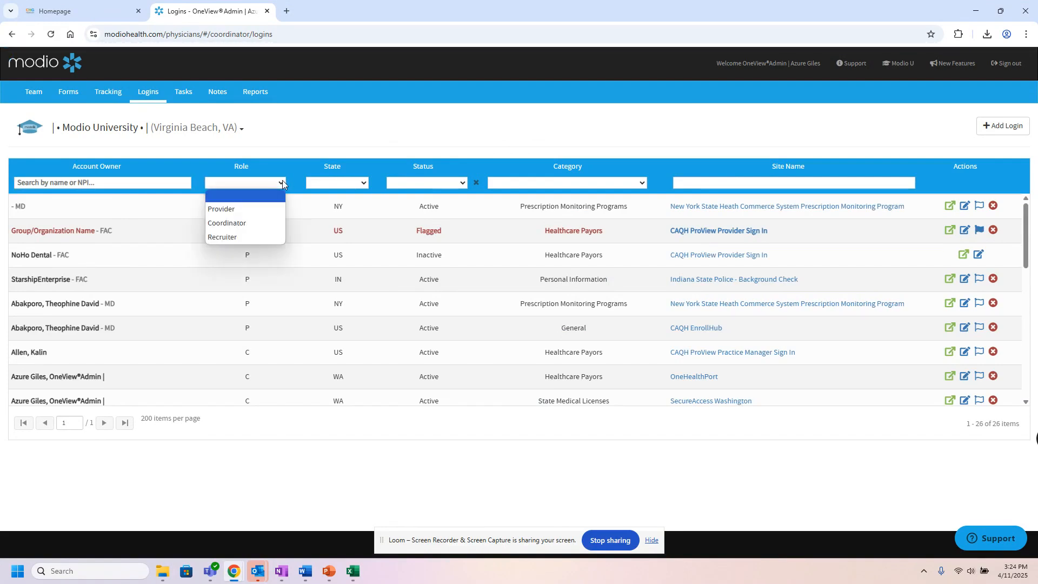
pyautogui.click(251, 209)
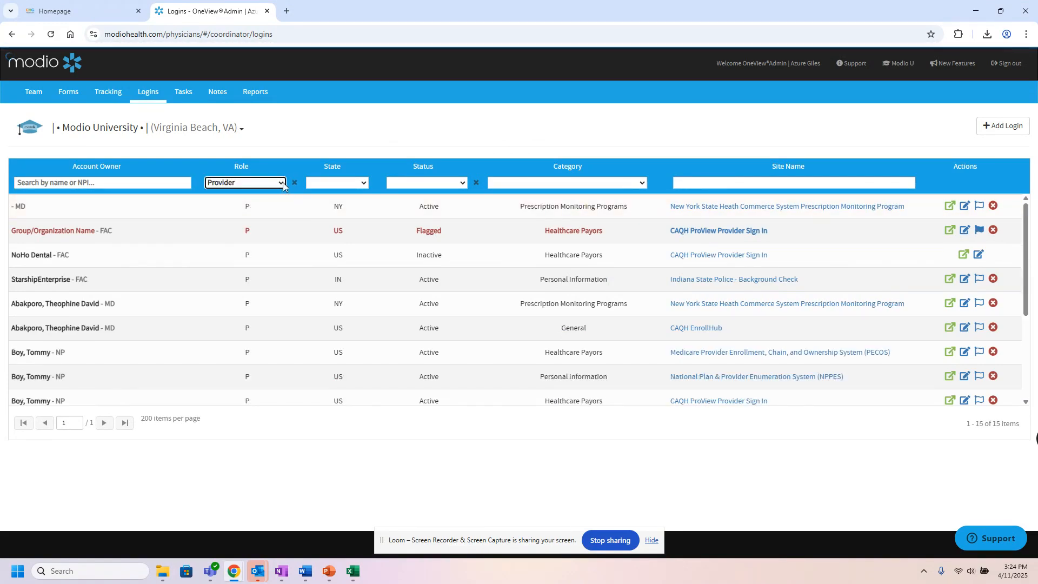
pyautogui.click(294, 182)
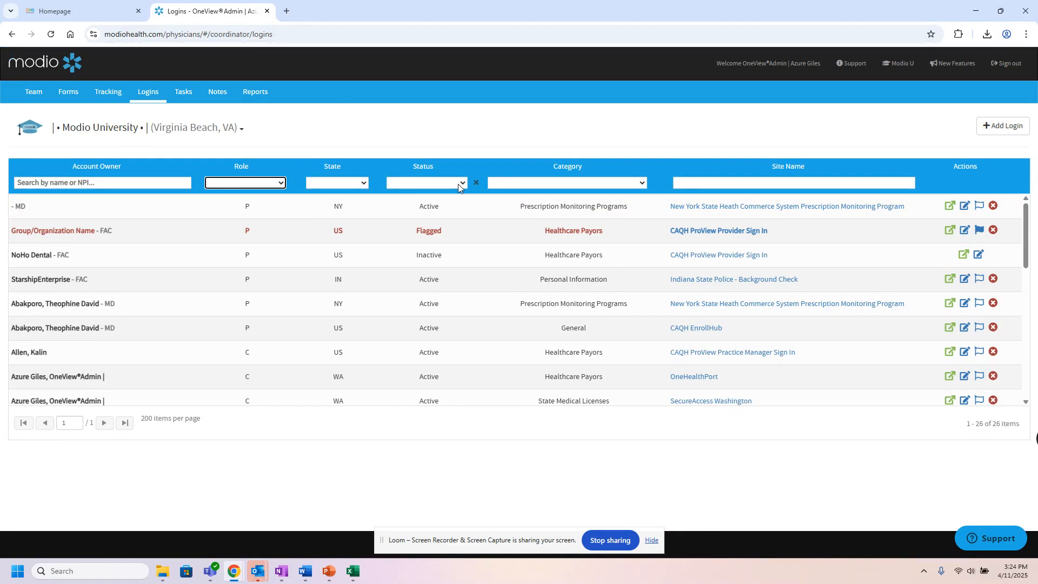
# - Filter the logins by the site name "CAQ"
pyautogui.click(718, 183)
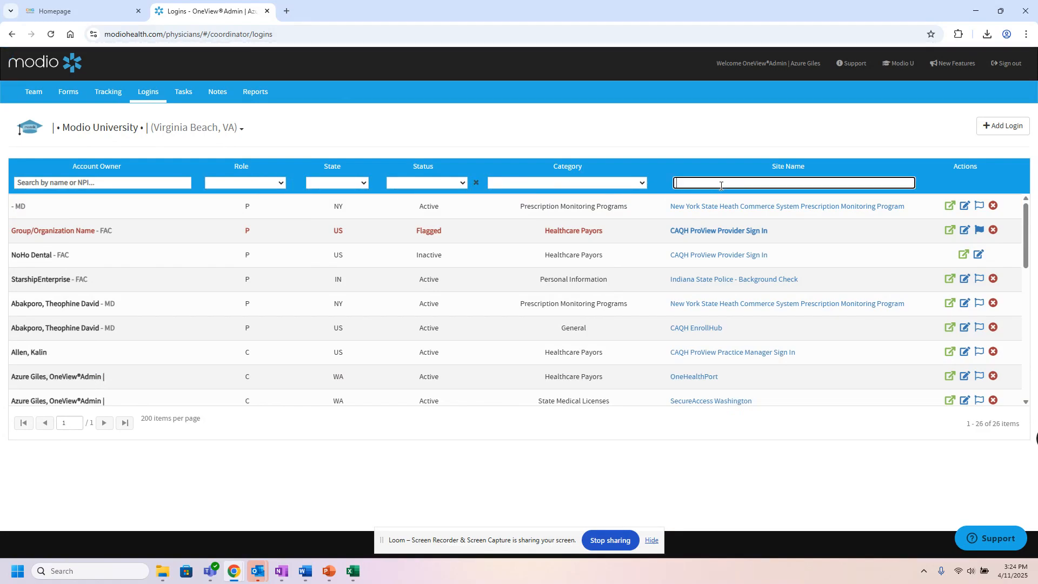
pyautogui.write('CAQ')
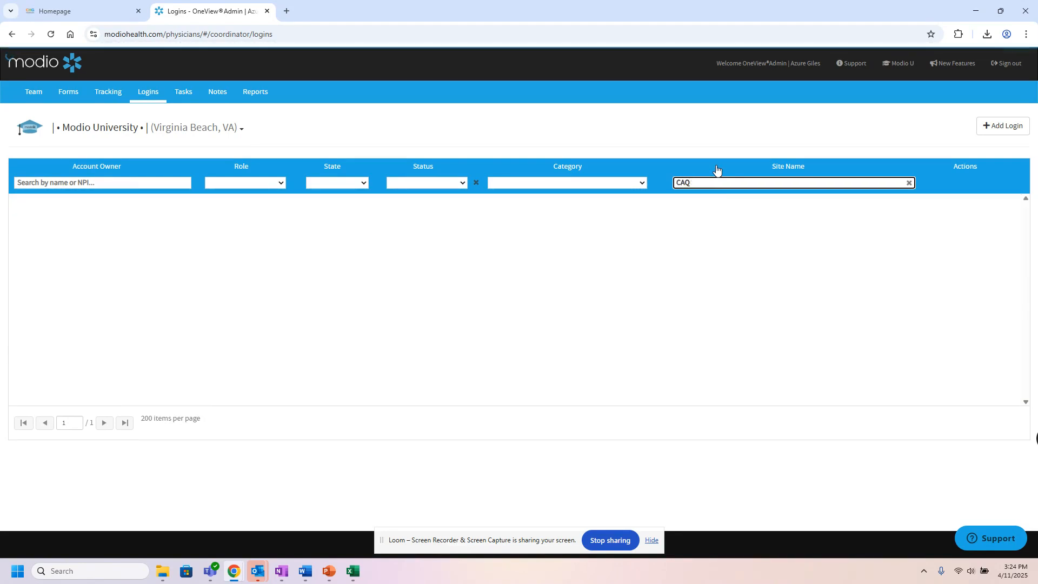
# - Filter the logins by site name "CAQH" and reveal the encrypted credentials of the physician's CAQH ProView Practice Manager Sign In login
pyautogui.write('H')
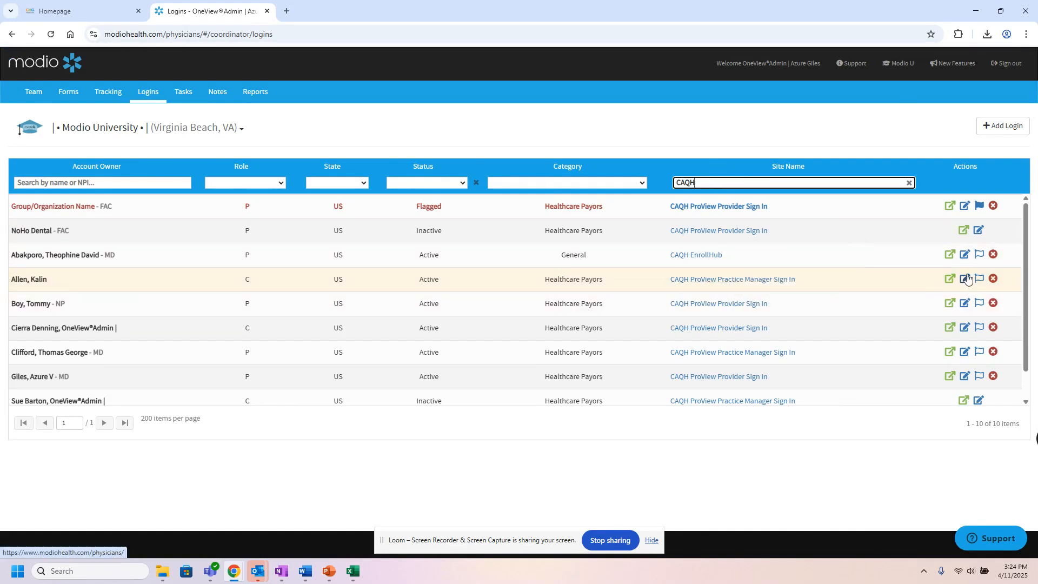
pyautogui.click(965, 351)
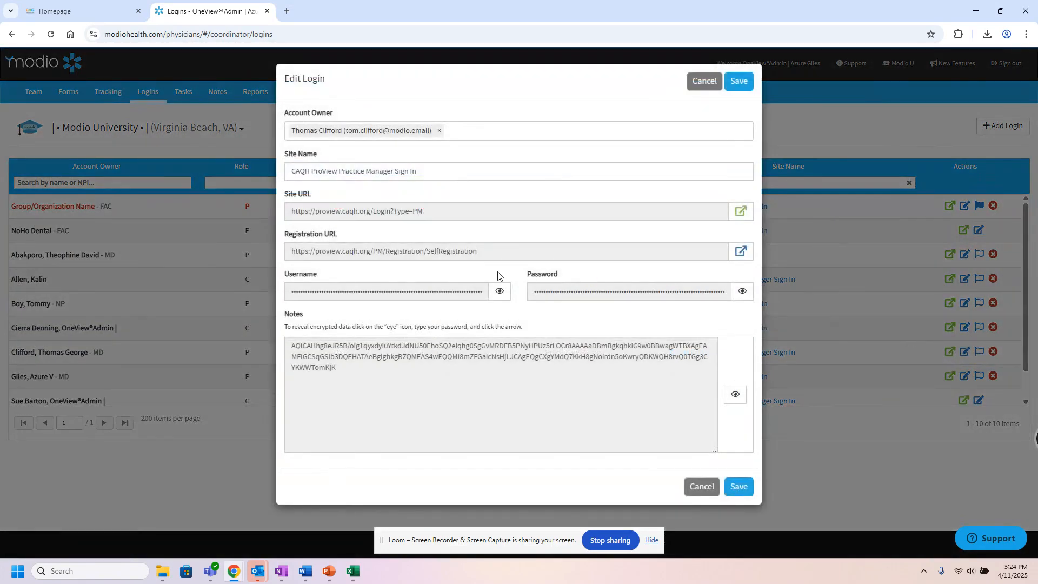
pyautogui.click(499, 292)
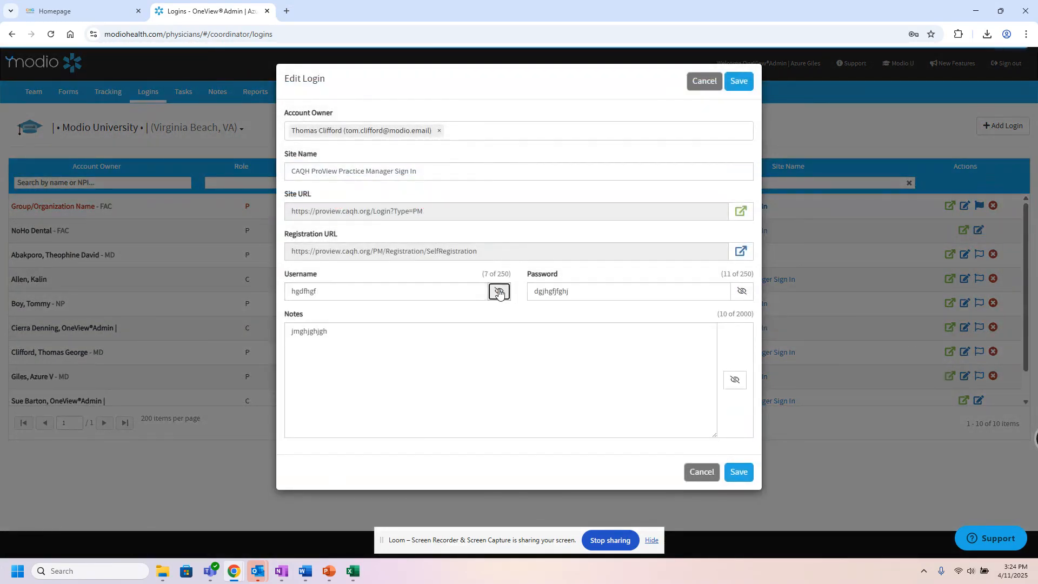
# - Open the login's CAQH site, switch between its sign-in page and the revealed credentials, and close the login without saving
pyautogui.click(740, 212)
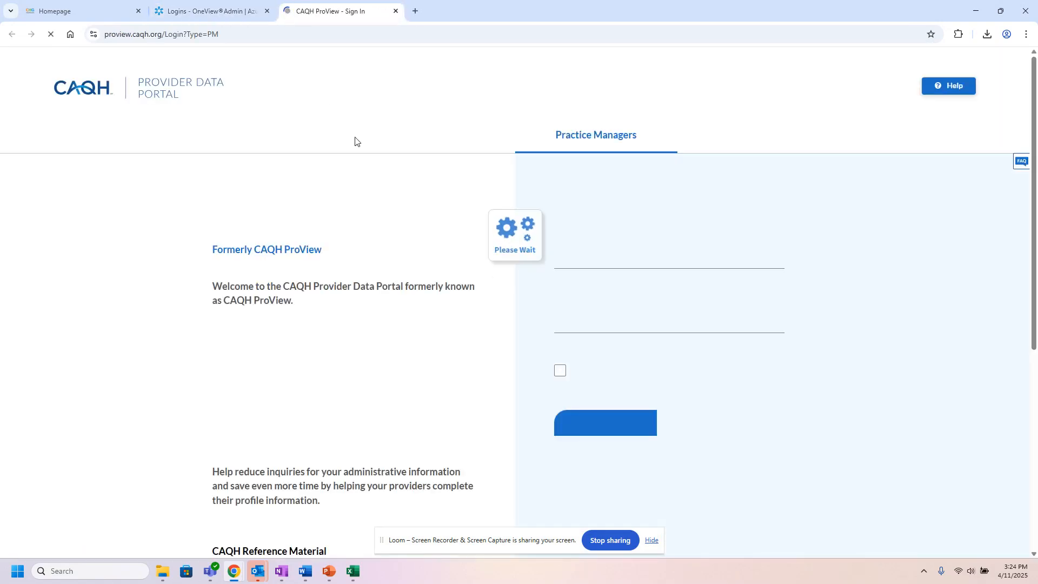
pyautogui.click(221, 14)
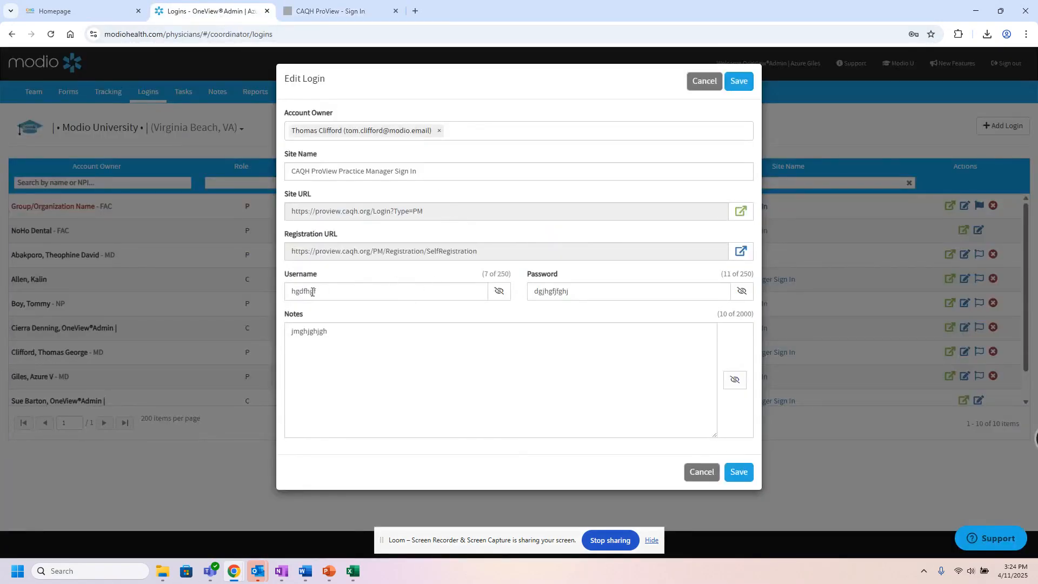
pyautogui.click(338, 12)
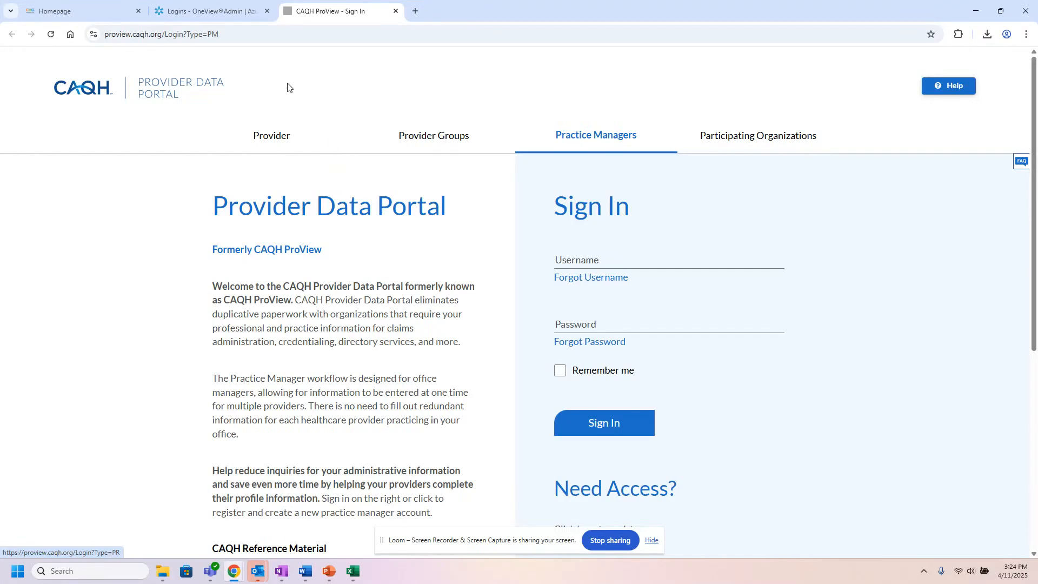
pyautogui.click(226, 15)
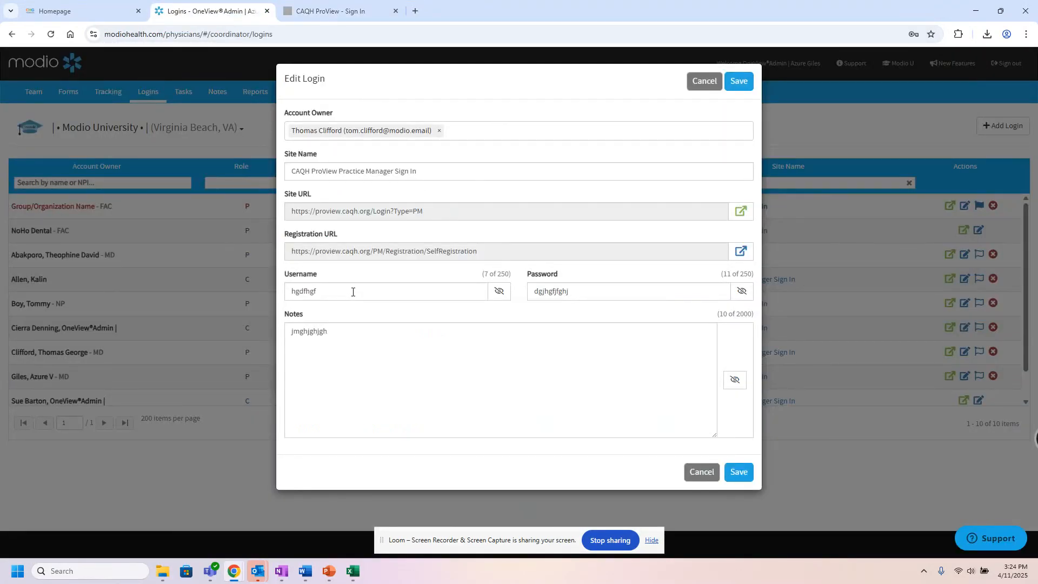
pyautogui.click(345, 17)
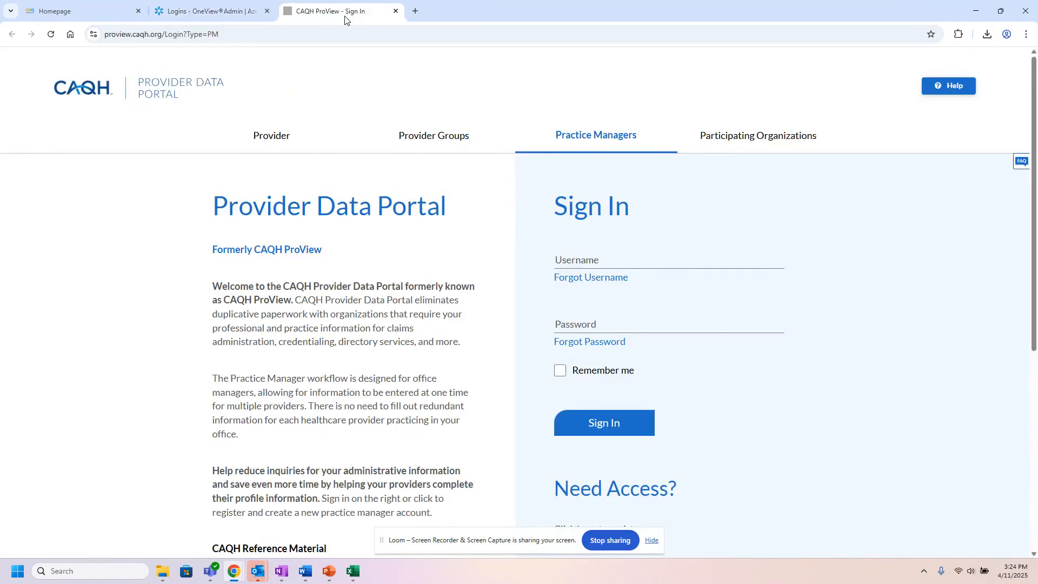
pyautogui.click(228, 10)
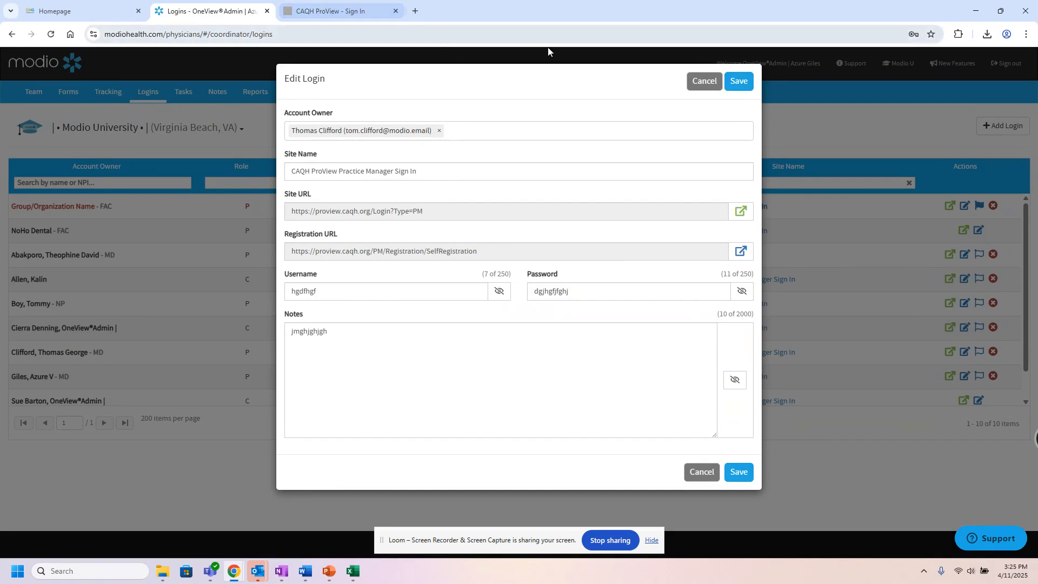
pyautogui.click(695, 82)
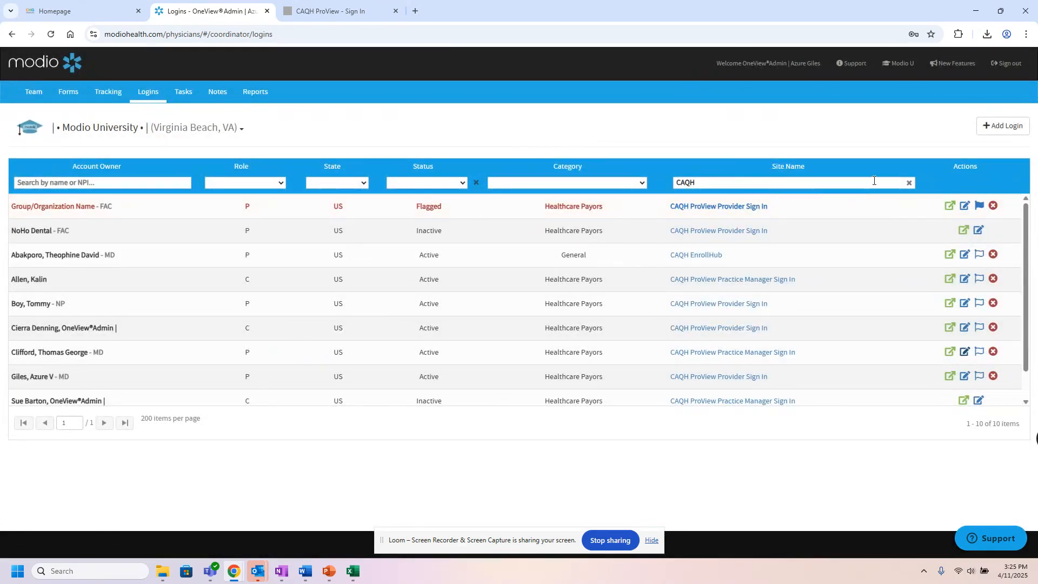
# - Clear the site name filter and look through the full list of logins
pyautogui.click(908, 183)
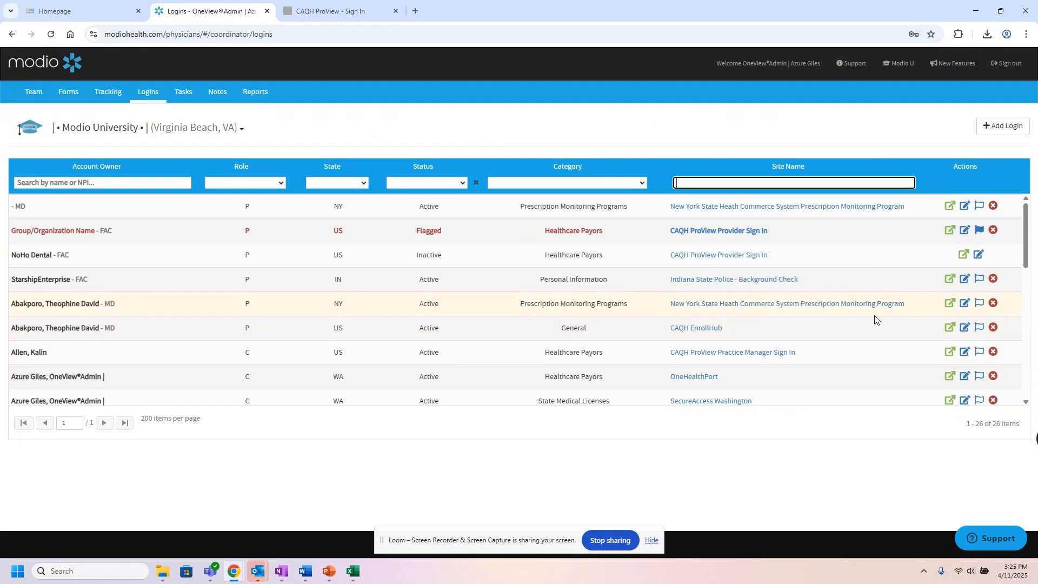
pyautogui.scroll(-8, 874, 319)
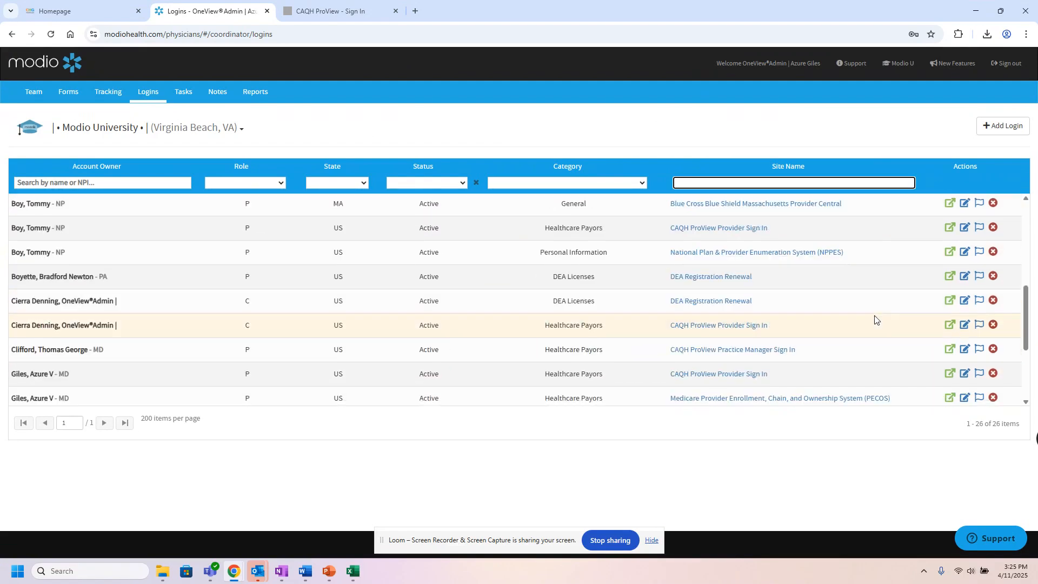
pyautogui.scroll(8, 889, 361)
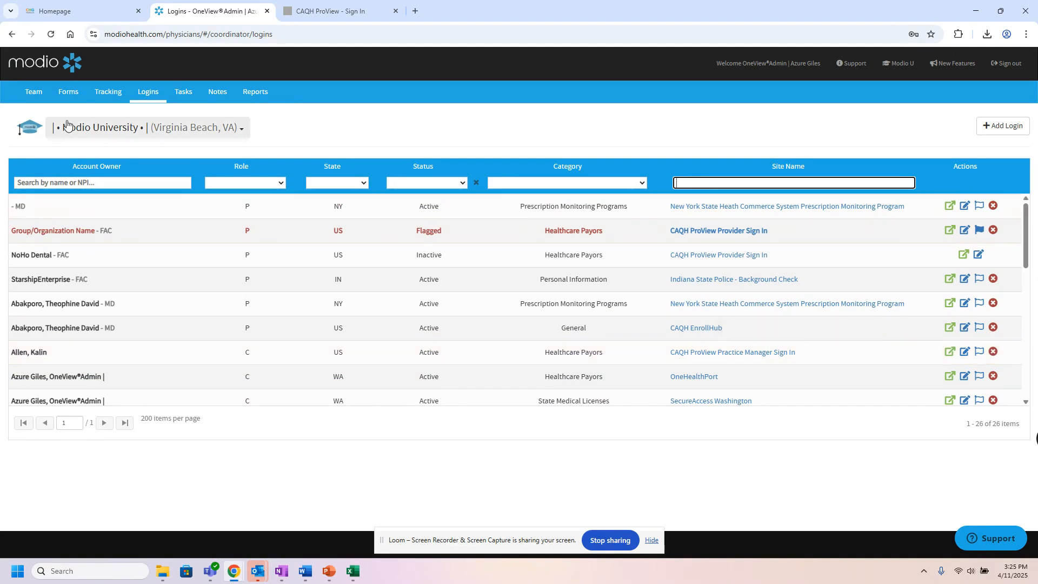
# - Open the team's Notes, close the CAQH sign-in page, and look through the list of notes
pyautogui.click(222, 96)
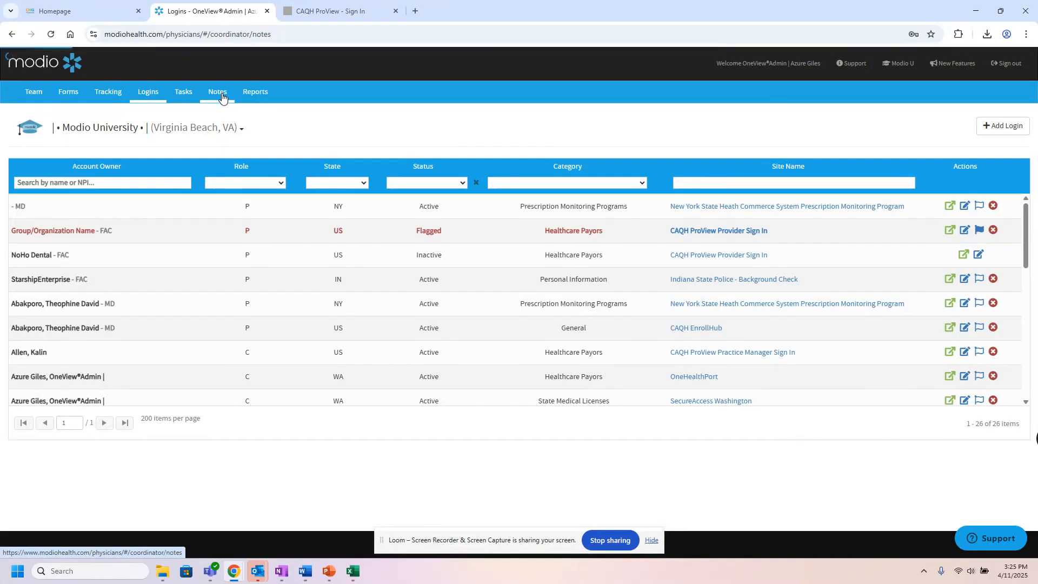
pyautogui.click(394, 11)
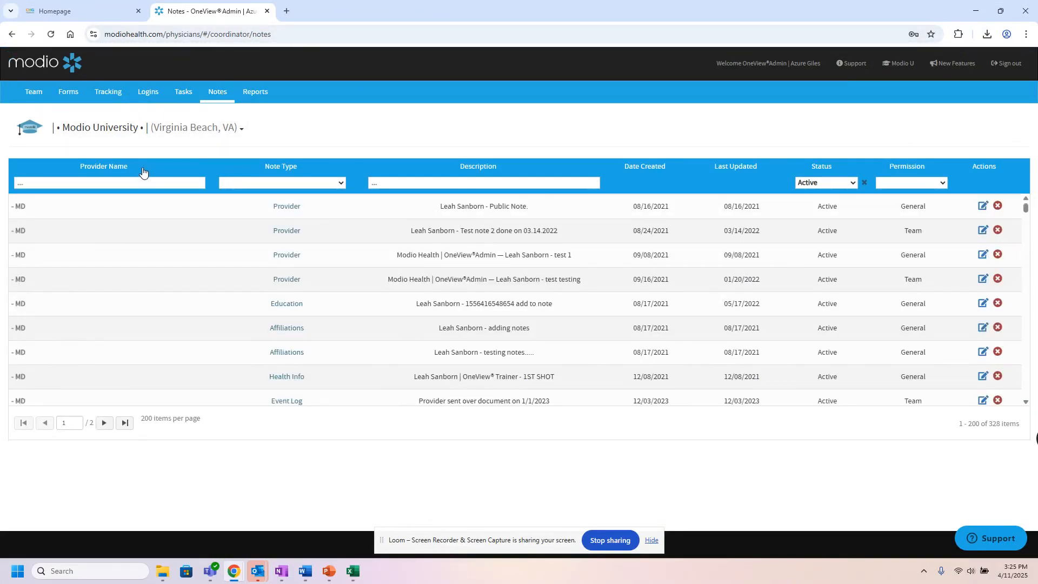
pyautogui.scroll(-5, 155, 178)
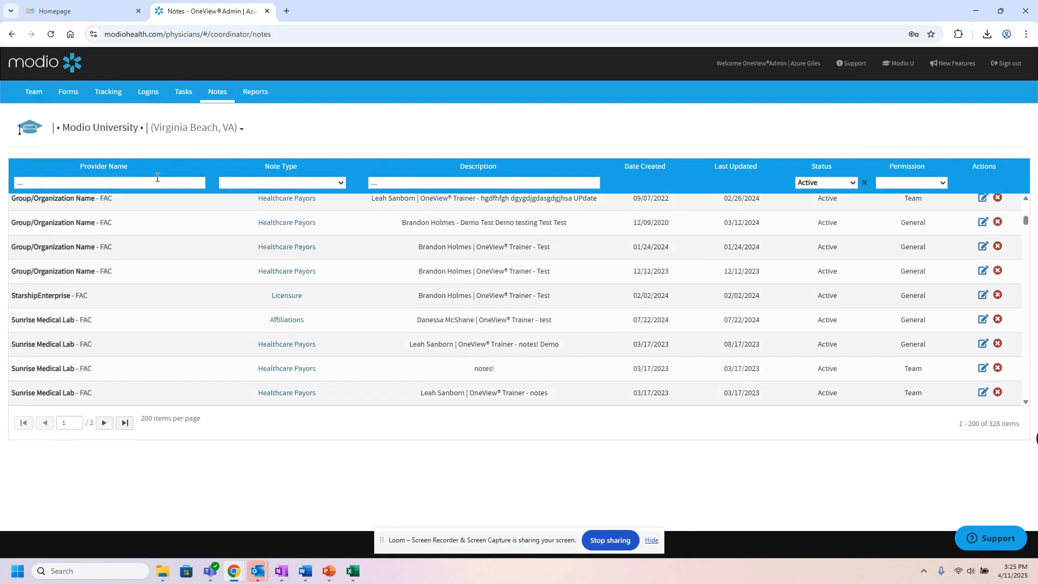
pyautogui.scroll(-3, 157, 177)
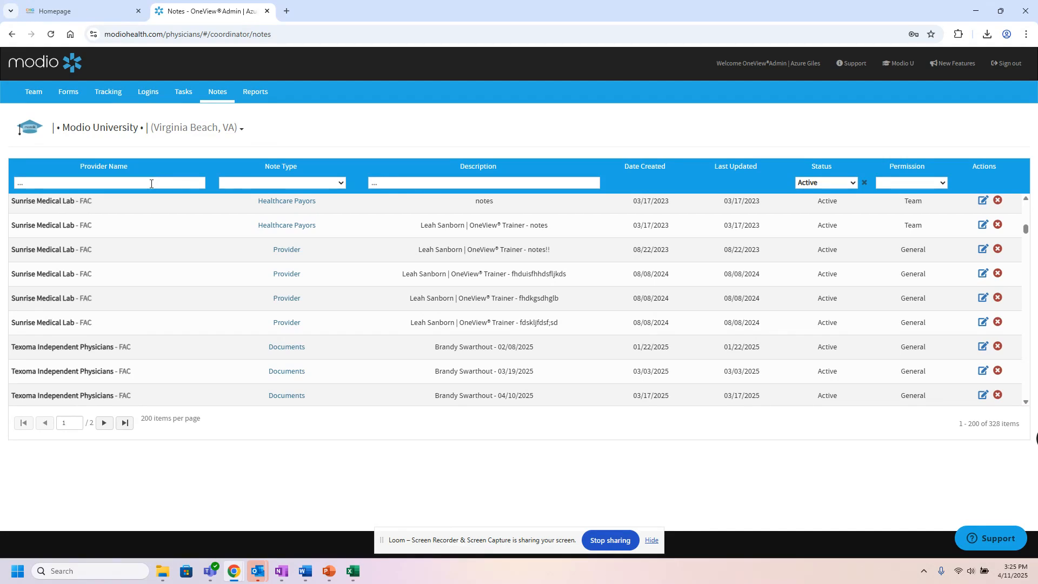
# - Filter the notes by the provider's last name and the Education note type
pyautogui.click(150, 184)
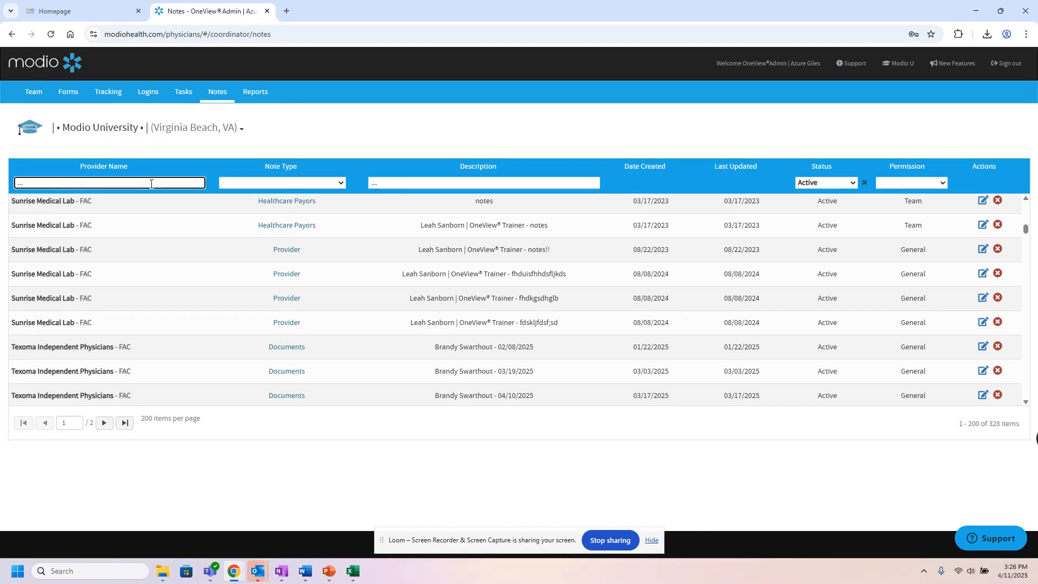
pyautogui.write('abel')
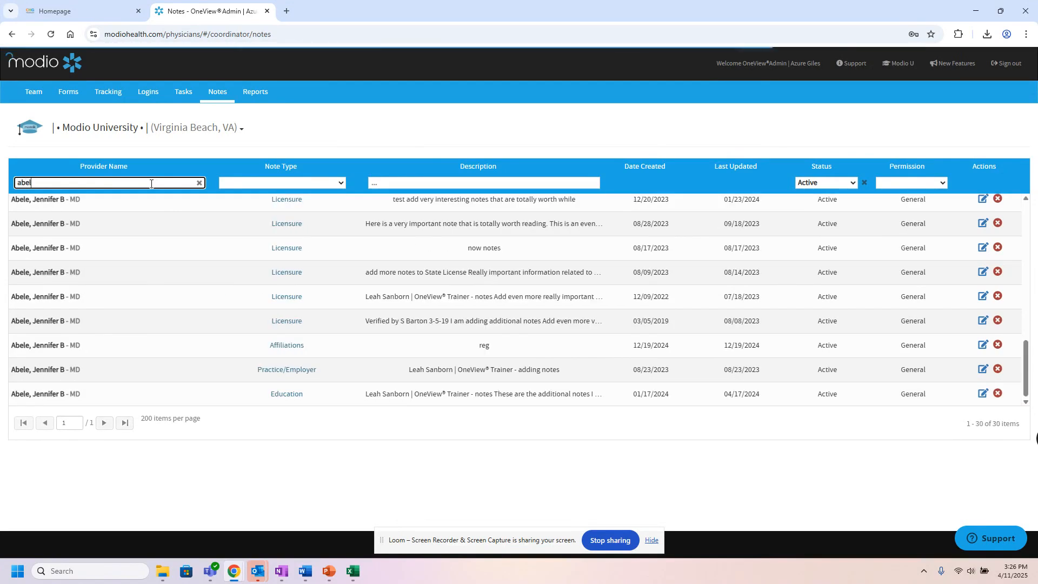
pyautogui.click(333, 182)
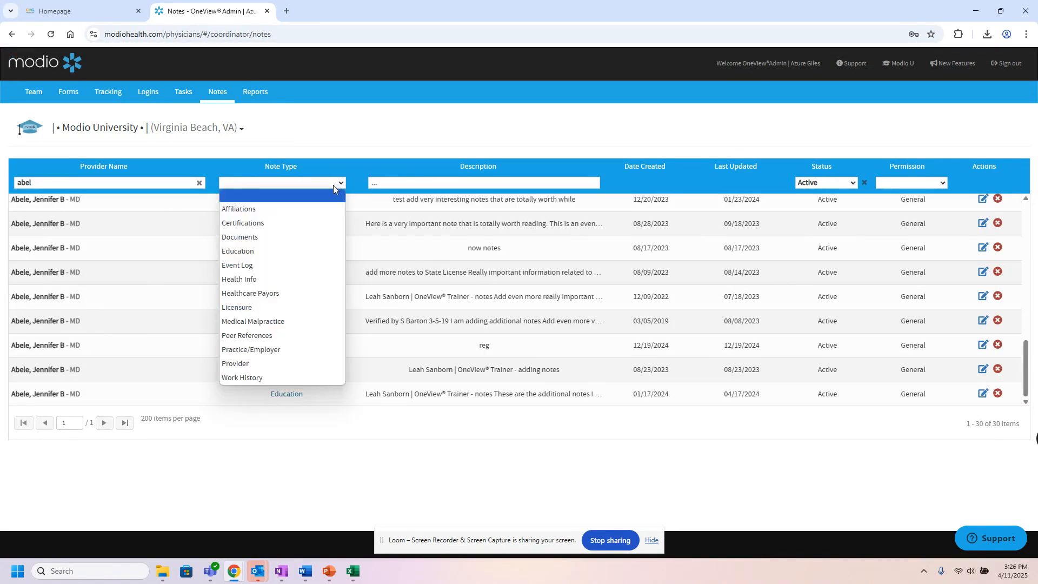
pyautogui.click(283, 252)
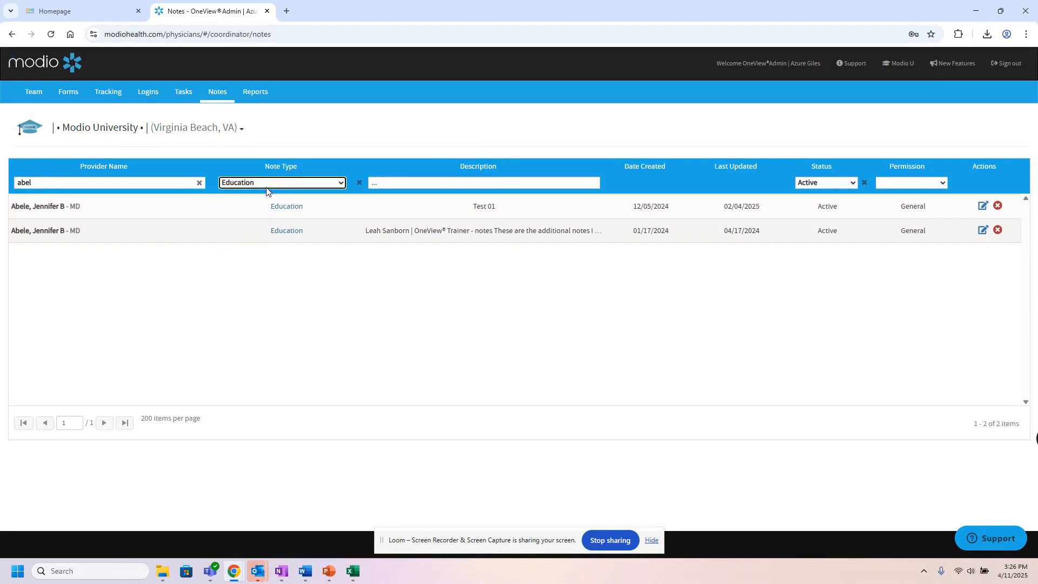
# - Preview the provider's residency note in full, open it for editing, and cancel without changes
pyautogui.moveTo(475, 235)
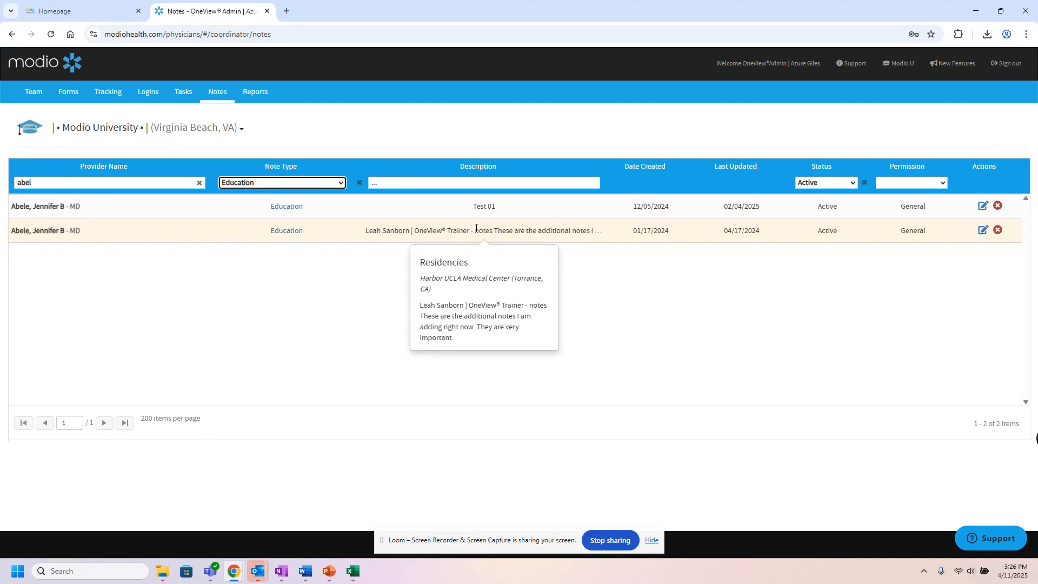
pyautogui.click(982, 232)
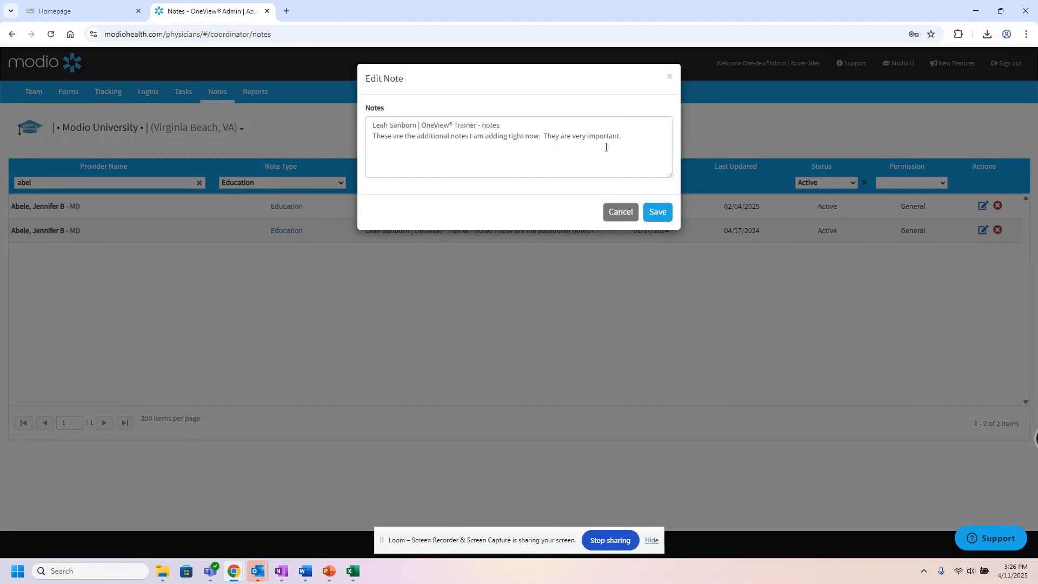
pyautogui.click(625, 215)
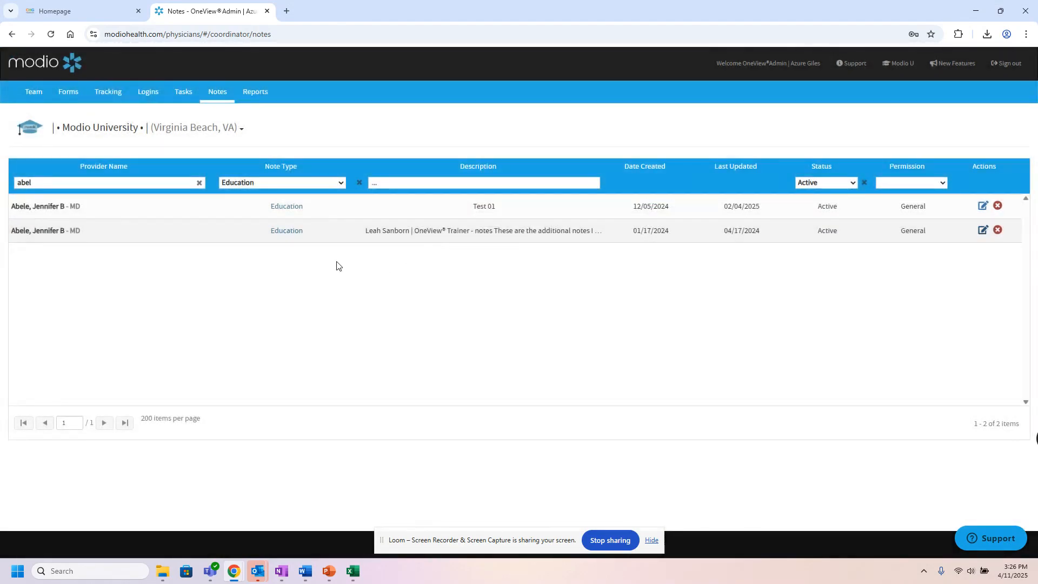
# - Open the Education & Training section linked to the residency note, return to the team's Notes, and look through the unfiltered list
pyautogui.click(284, 232)
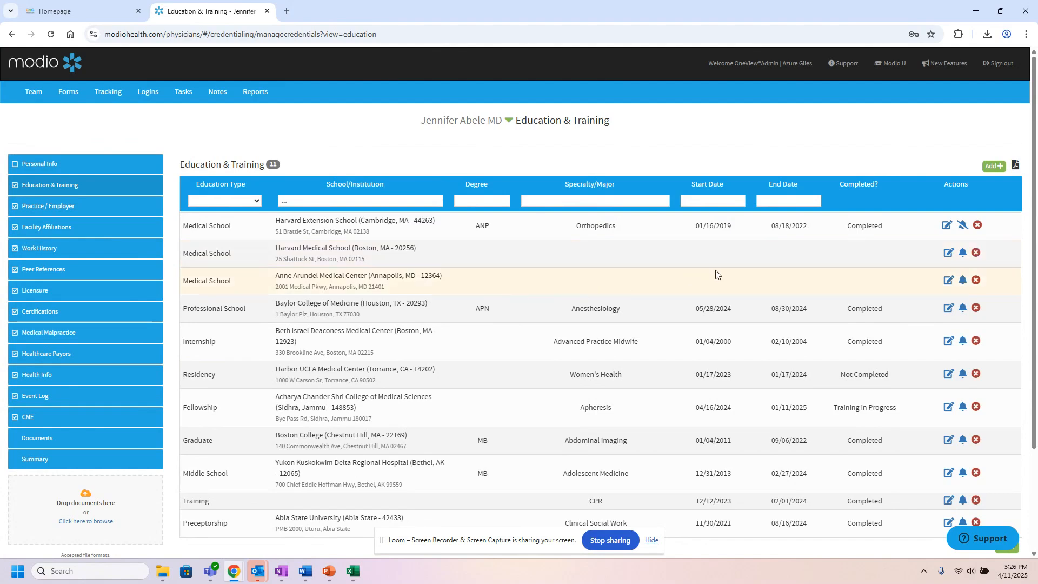
pyautogui.click(216, 93)
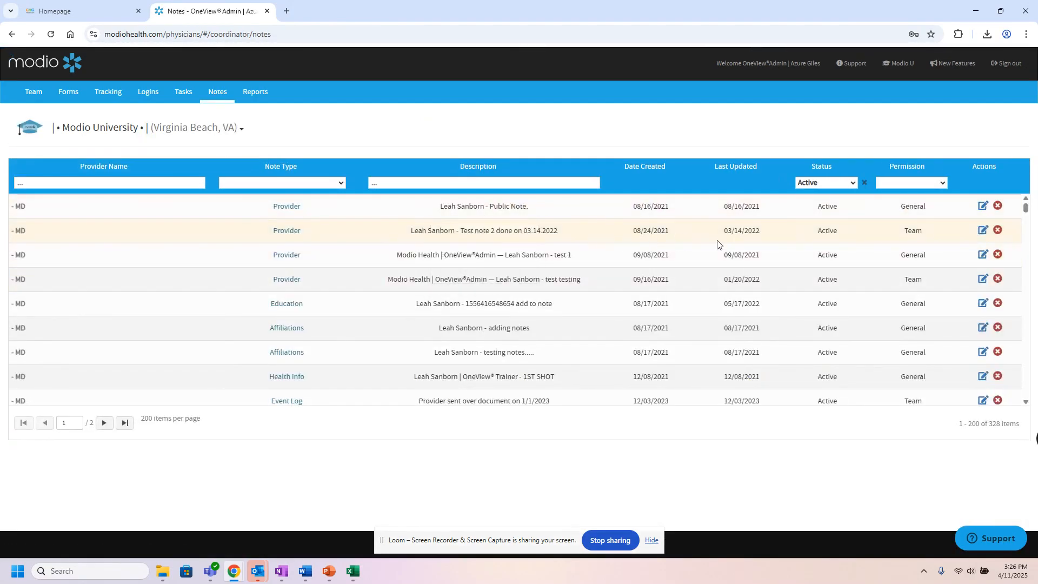
pyautogui.scroll(-1, 687, 287)
pyautogui.scroll(-15, 692, 286)
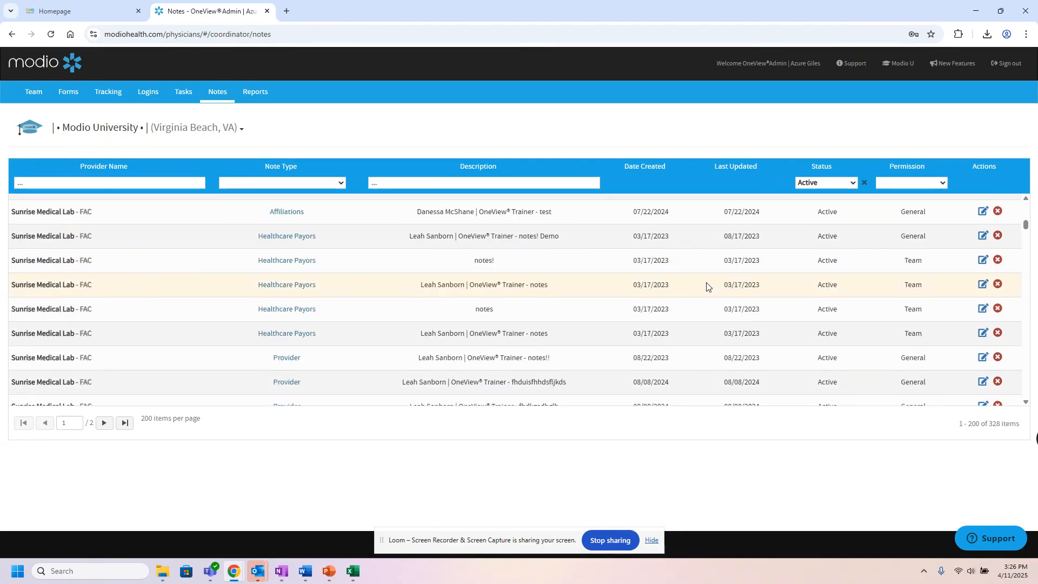
pyautogui.scroll(-10, 711, 282)
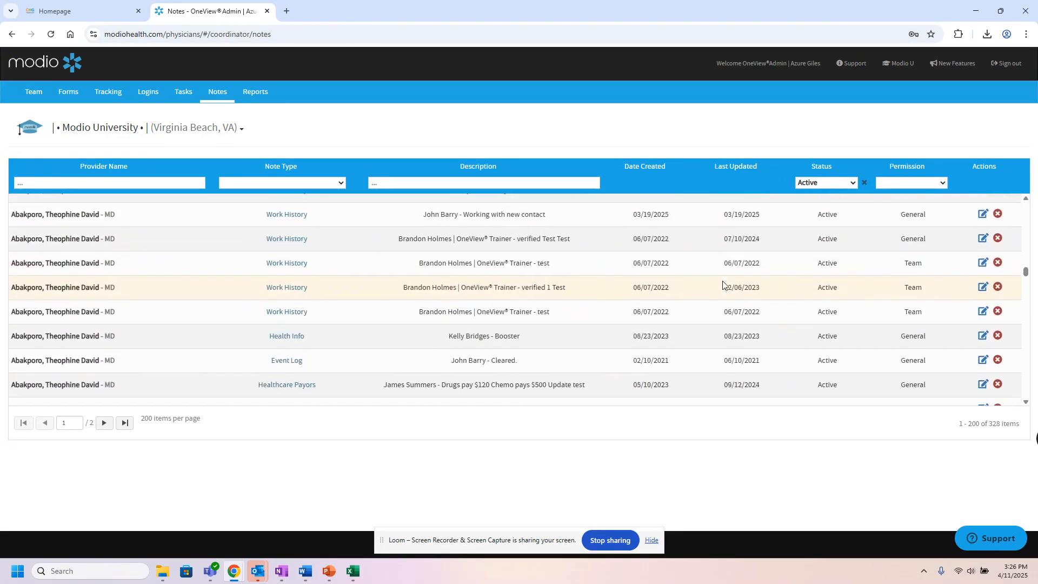
pyautogui.scroll(-5, 725, 283)
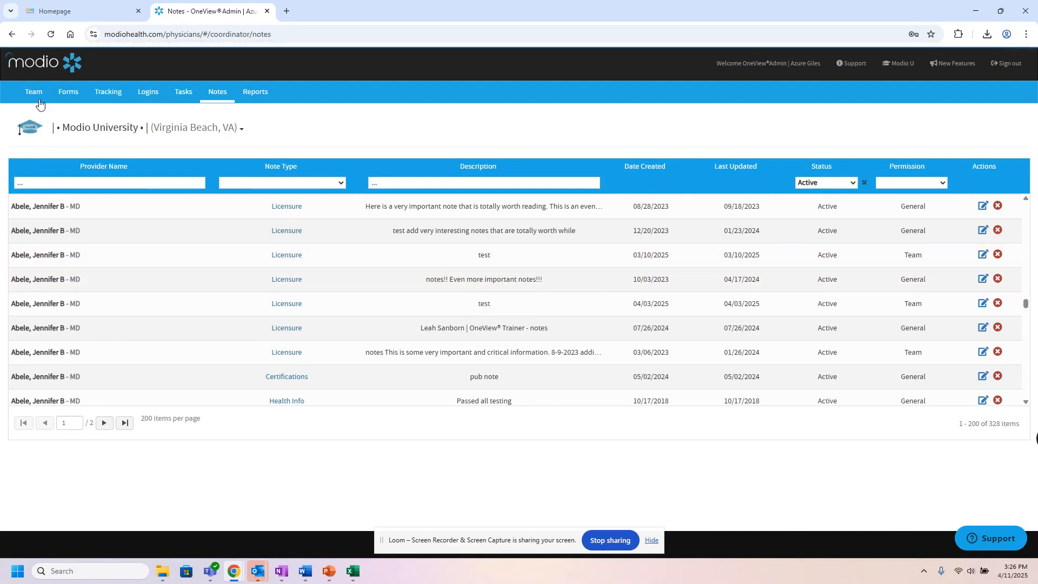
# - Return to the Team page, open the Standard Reports Quick Links, and look through the facilities in the Facility Master report
pyautogui.click(39, 92)
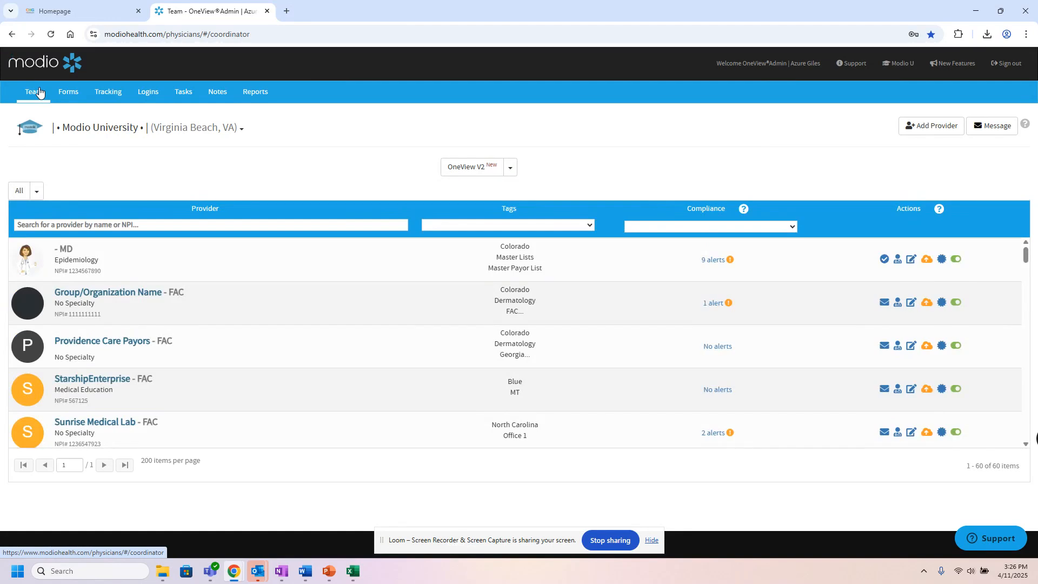
pyautogui.click(255, 97)
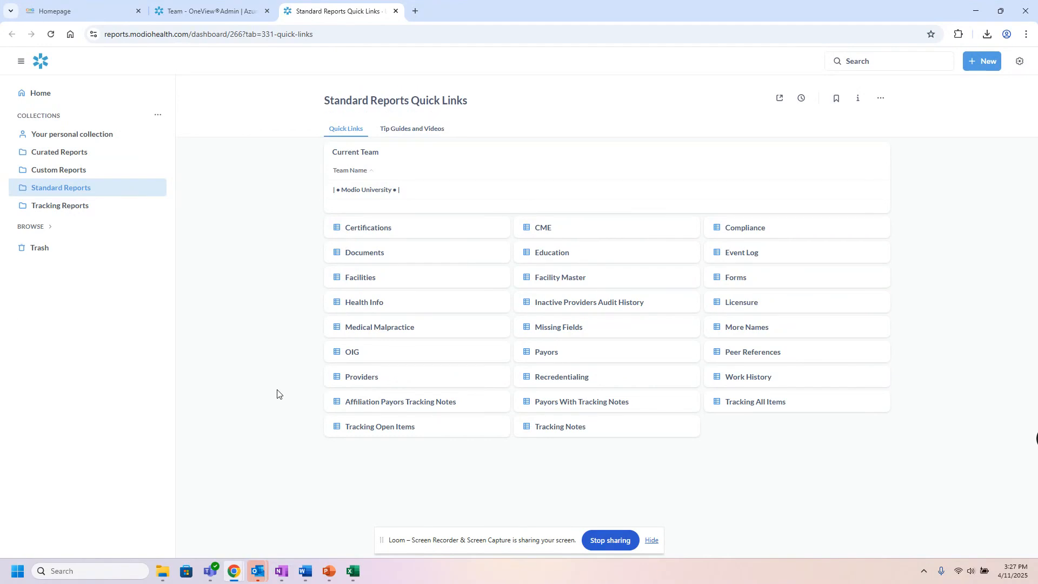
pyautogui.click(555, 279)
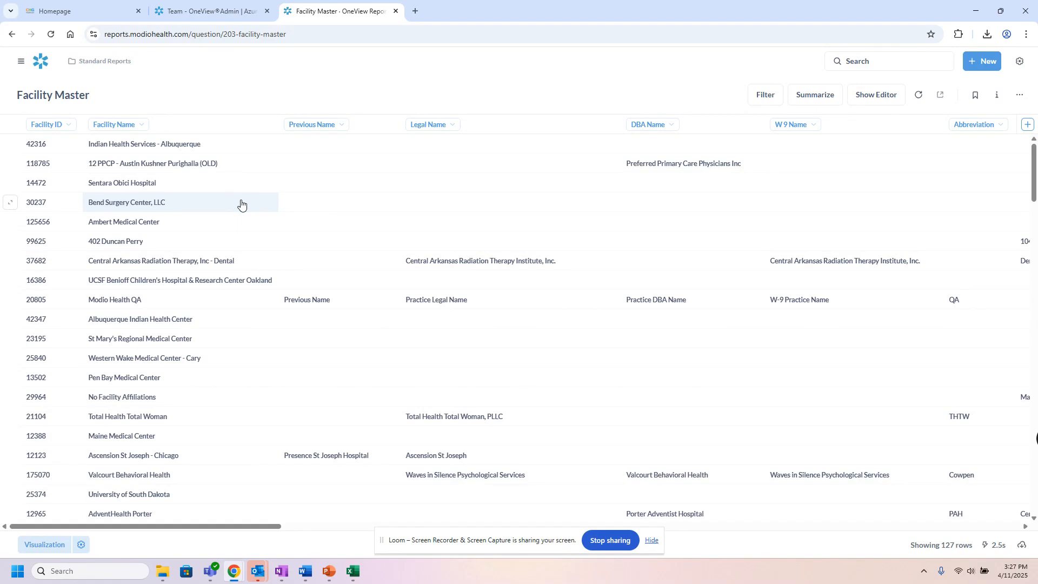
pyautogui.scroll(-7, 241, 203)
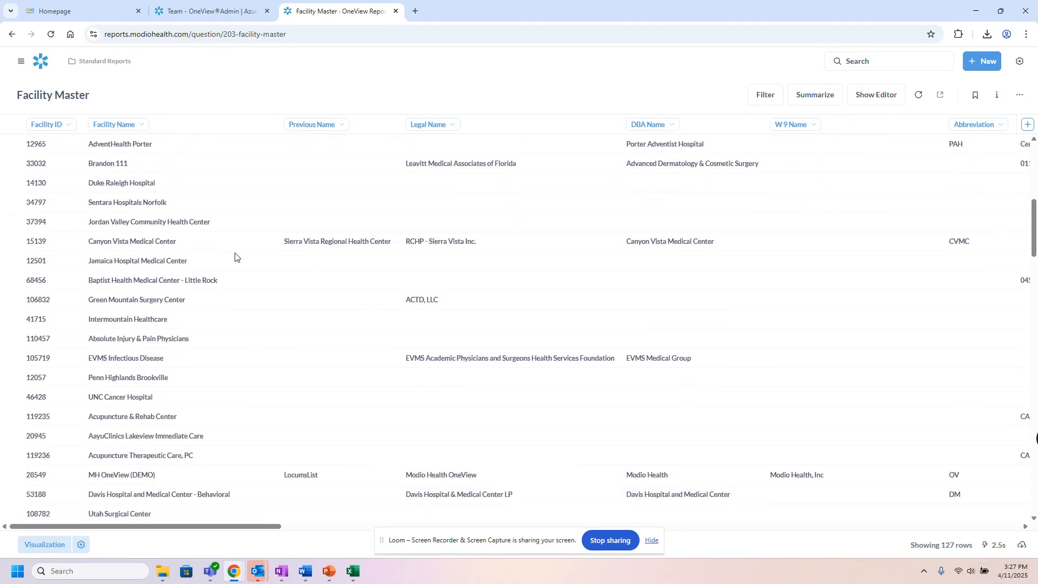
pyautogui.scroll(-8, 209, 378)
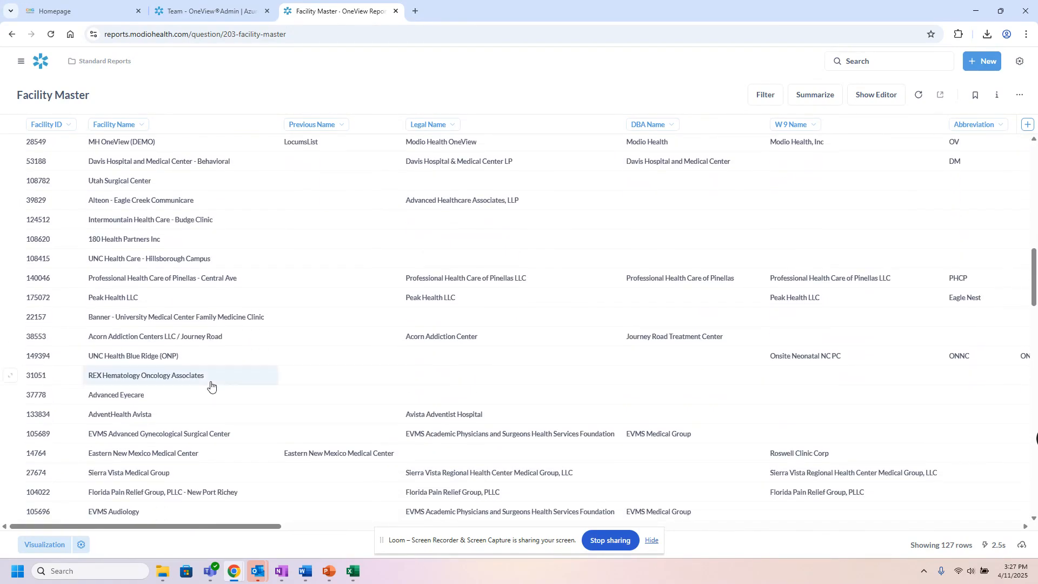
pyautogui.scroll(-17, 211, 386)
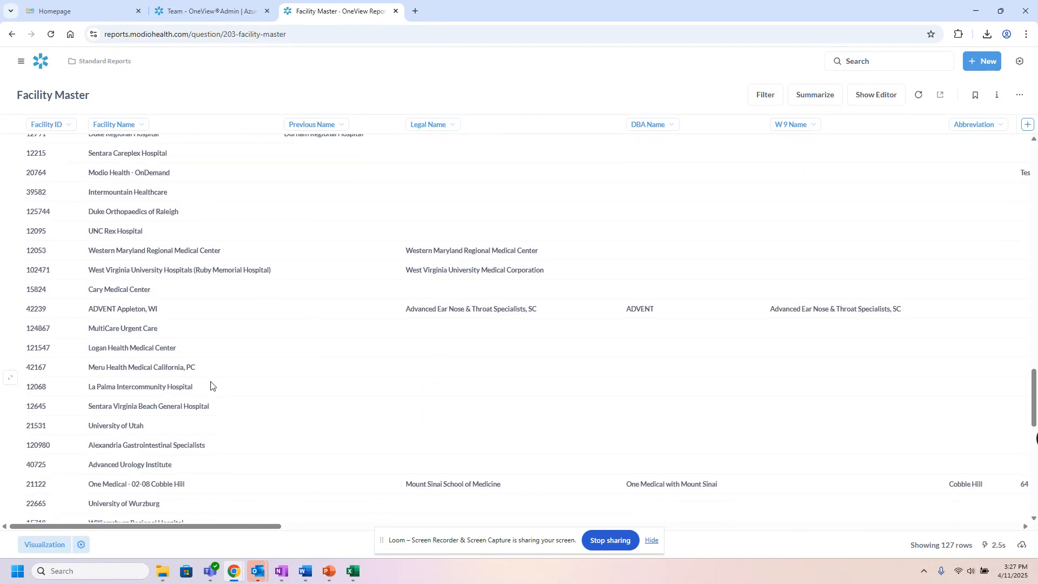
# - Return to the start of the Facility Master report, close the open Excel window, and download the report as a formatted .xlsx file
pyautogui.scroll(-5, 210, 386)
pyautogui.scroll(8, 211, 386)
pyautogui.scroll(14, 211, 386)
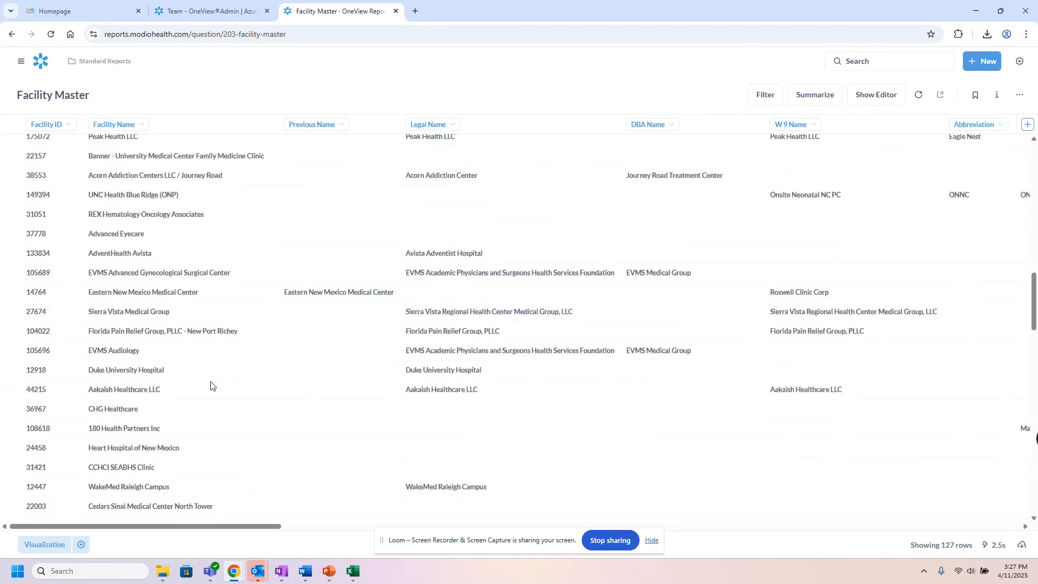
pyautogui.scroll(12, 211, 386)
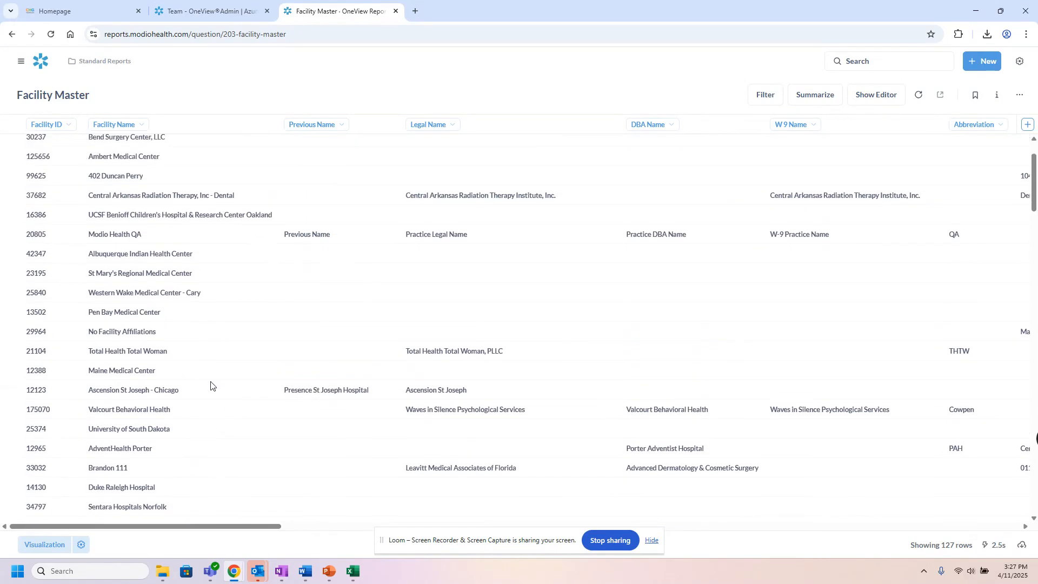
pyautogui.scroll(2, 211, 386)
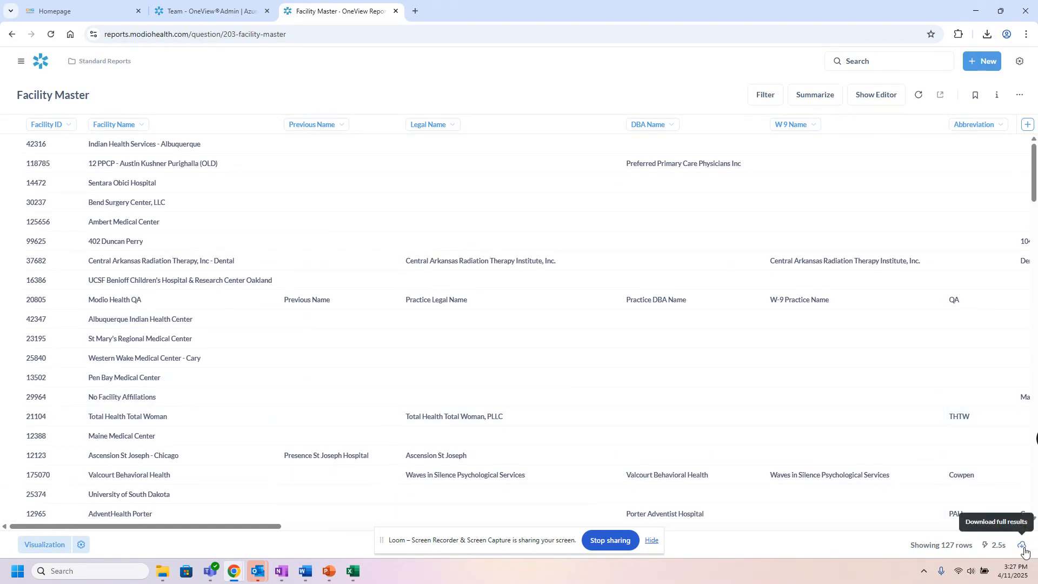
pyautogui.click(354, 572)
pyautogui.click(1026, 13)
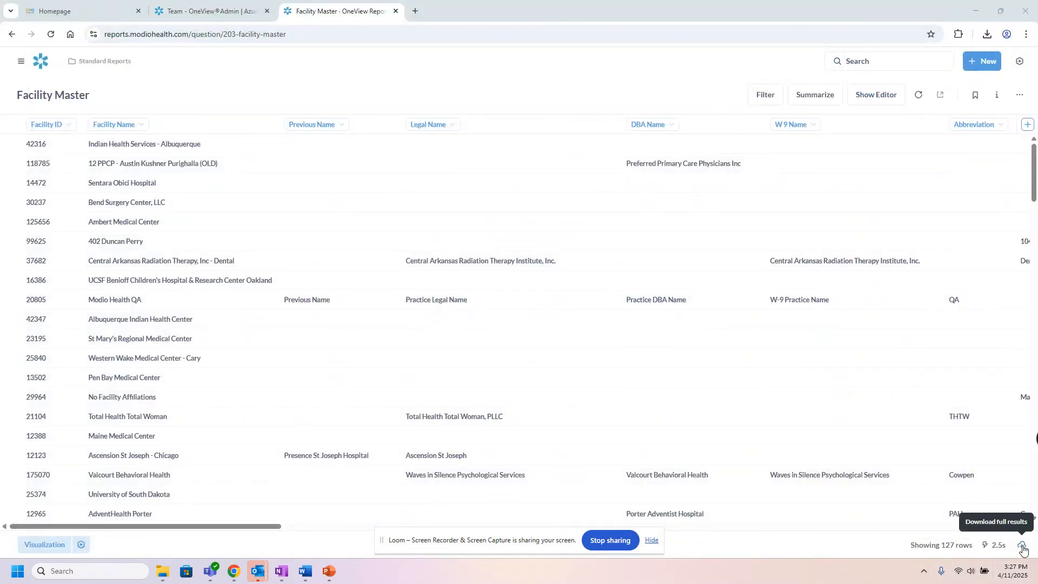
pyautogui.click(1022, 546)
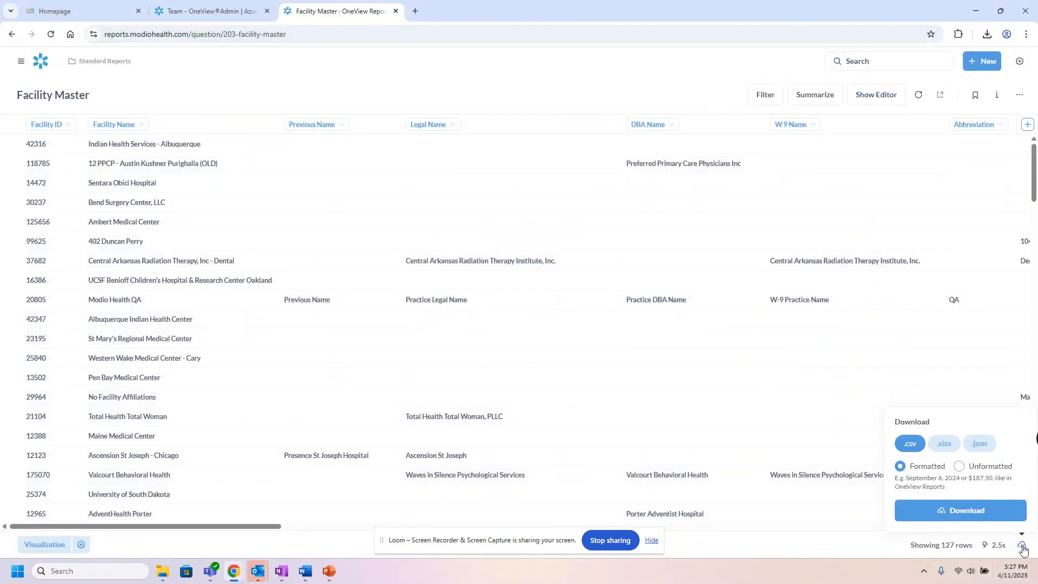
pyautogui.click(948, 444)
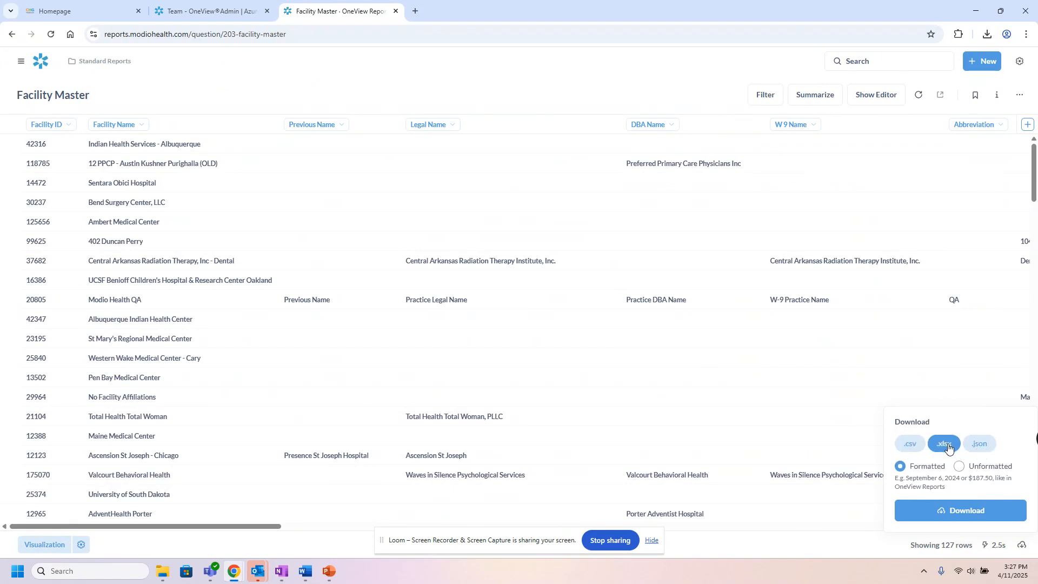
pyautogui.click(960, 511)
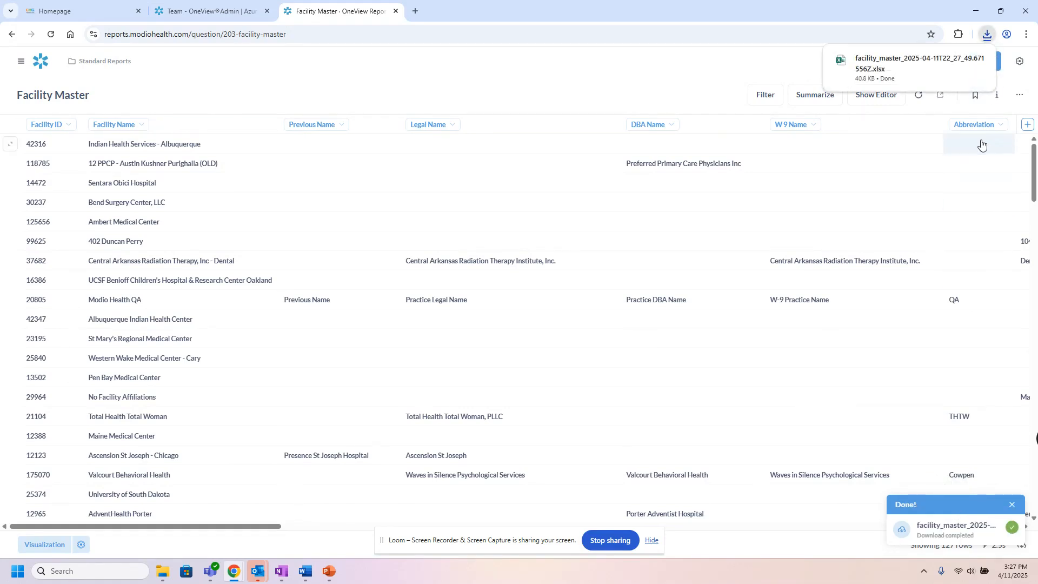
# - Open the downloaded Facility Master workbook in Excel, maximize it, and look through its facility rows
pyautogui.click(918, 68)
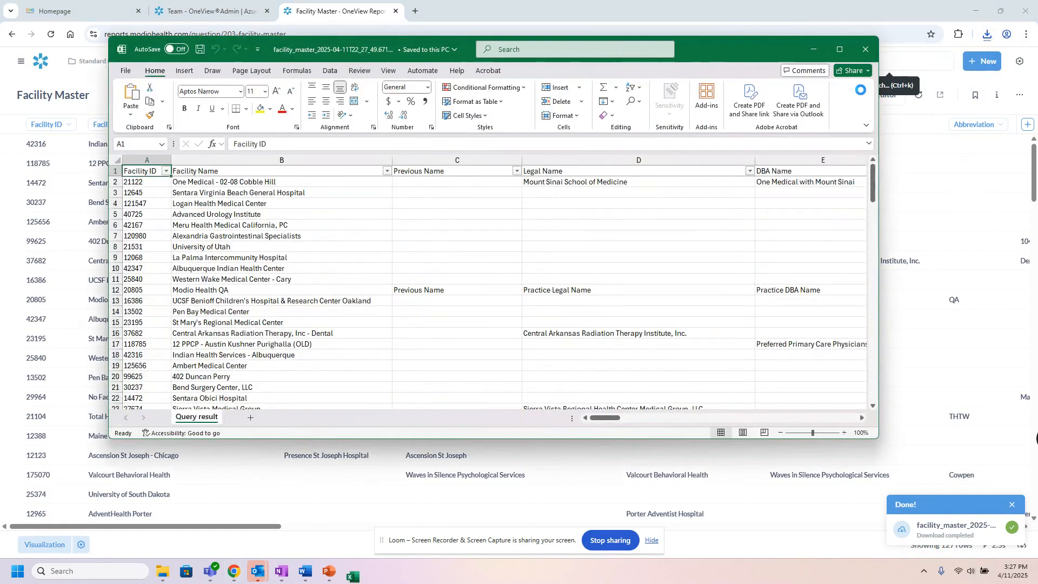
pyautogui.click(840, 50)
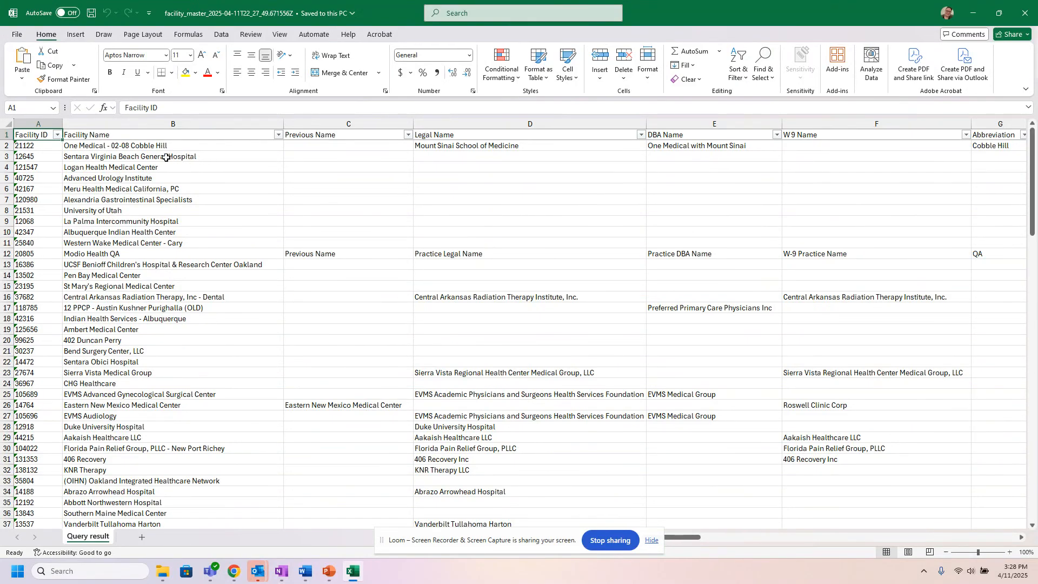
pyautogui.scroll(-7, 161, 155)
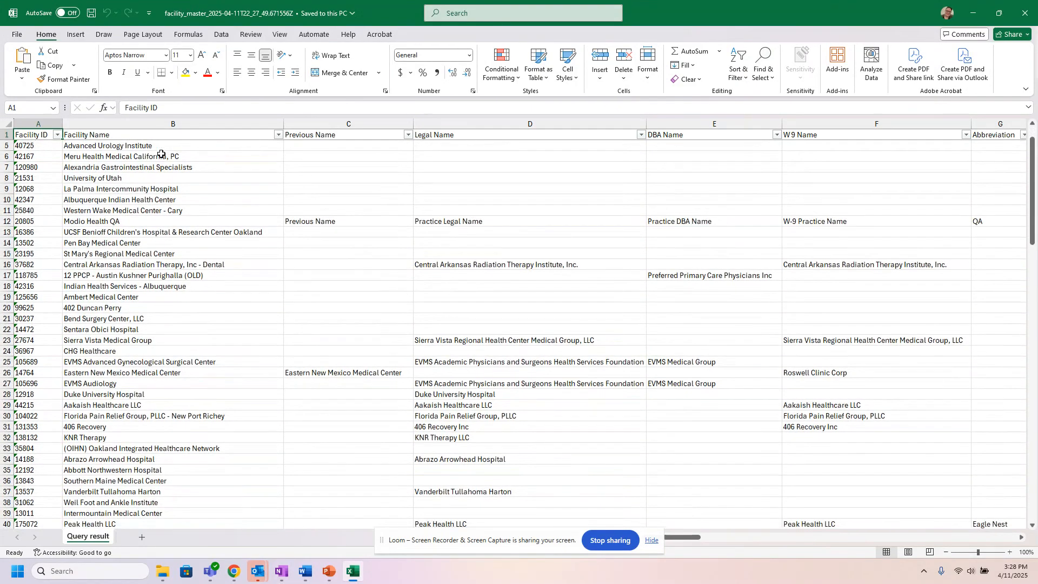
pyautogui.scroll(-8, 161, 155)
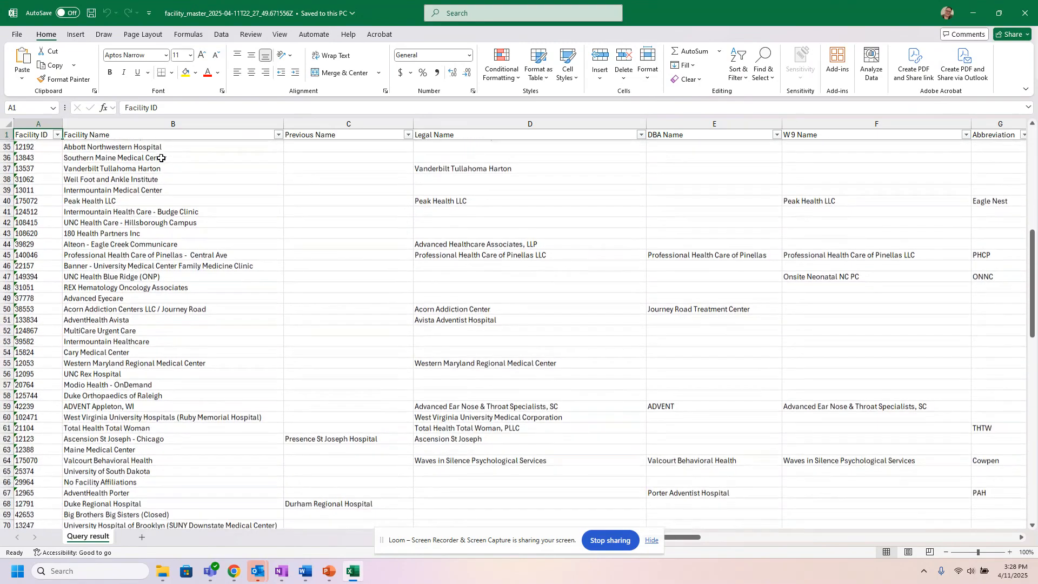
pyautogui.scroll(-5, 161, 158)
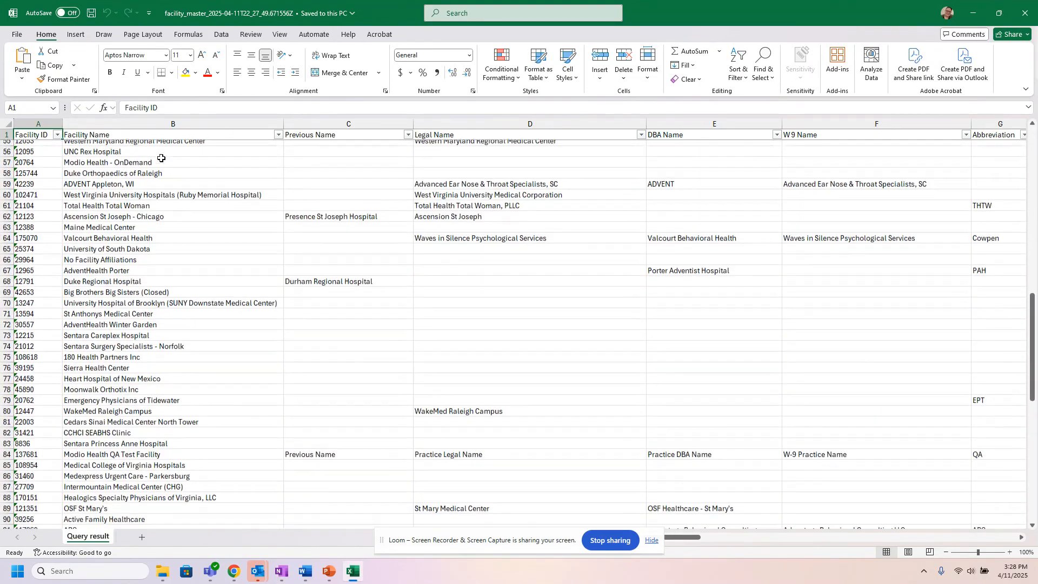
pyautogui.scroll(-7, 161, 158)
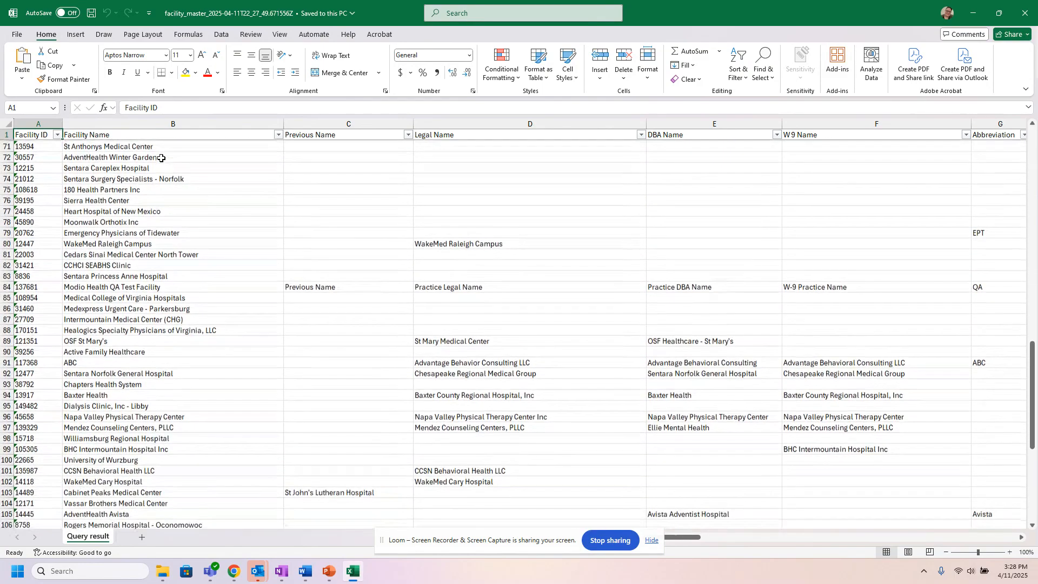
pyautogui.scroll(16, 161, 158)
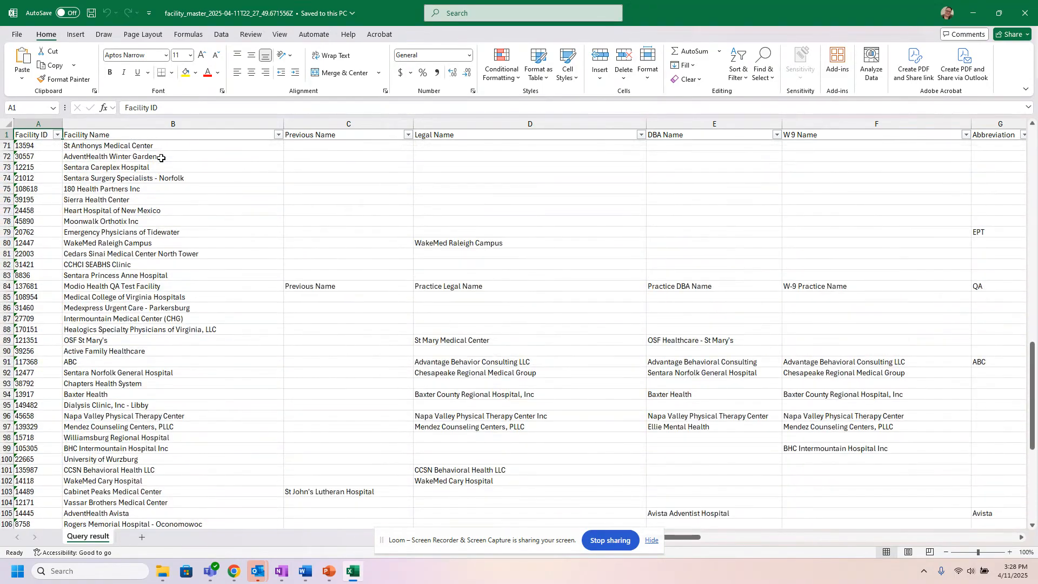
pyautogui.scroll(11, 168, 173)
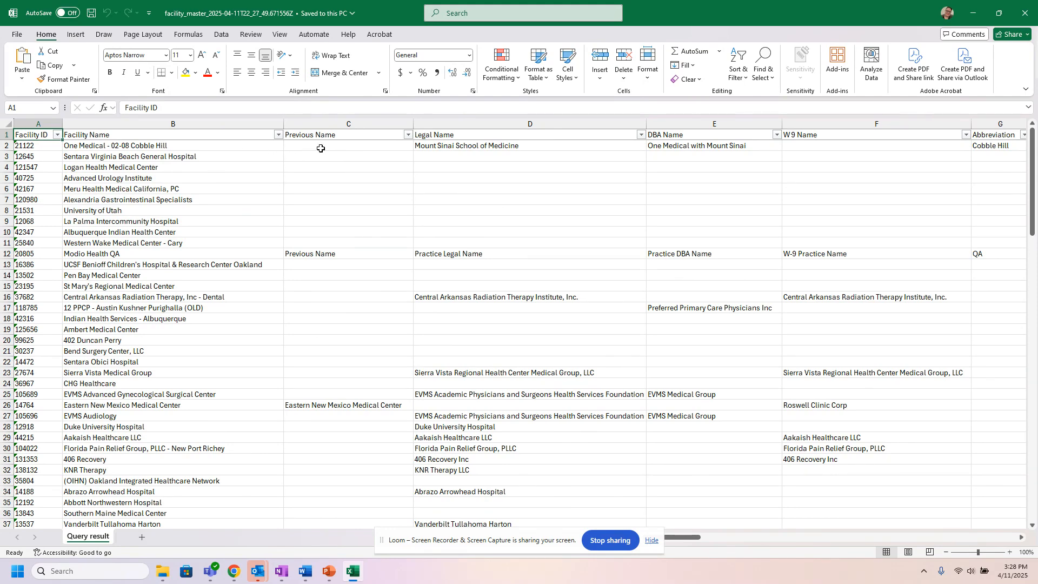
# - Highlight the empty NPI # cell for Sentara Virginia Beach General Hospital in yellow and return to the first columns
pyautogui.moveTo(697, 542); pyautogui.dragTo(733, 516)
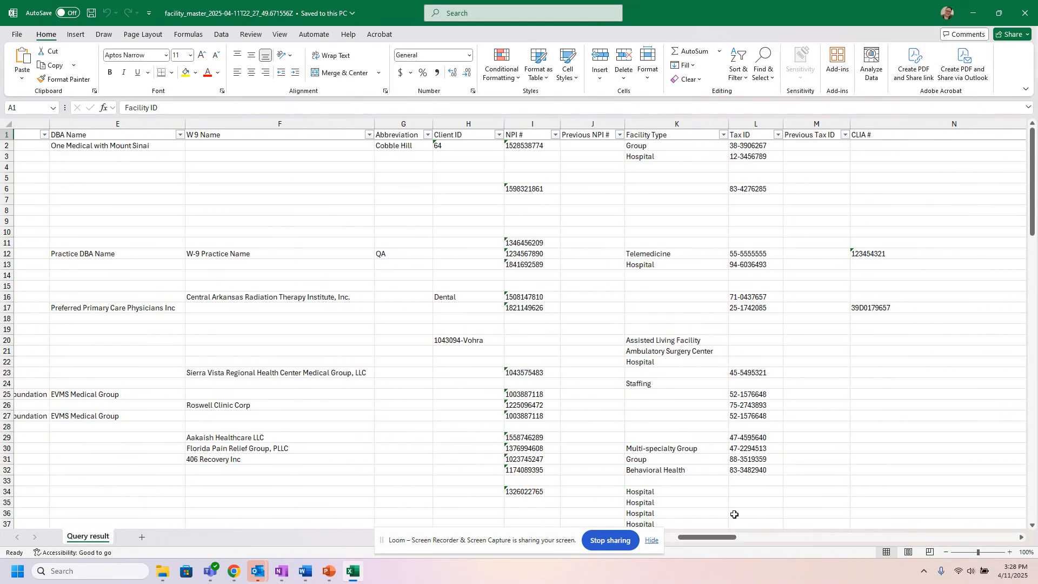
pyautogui.click(533, 156)
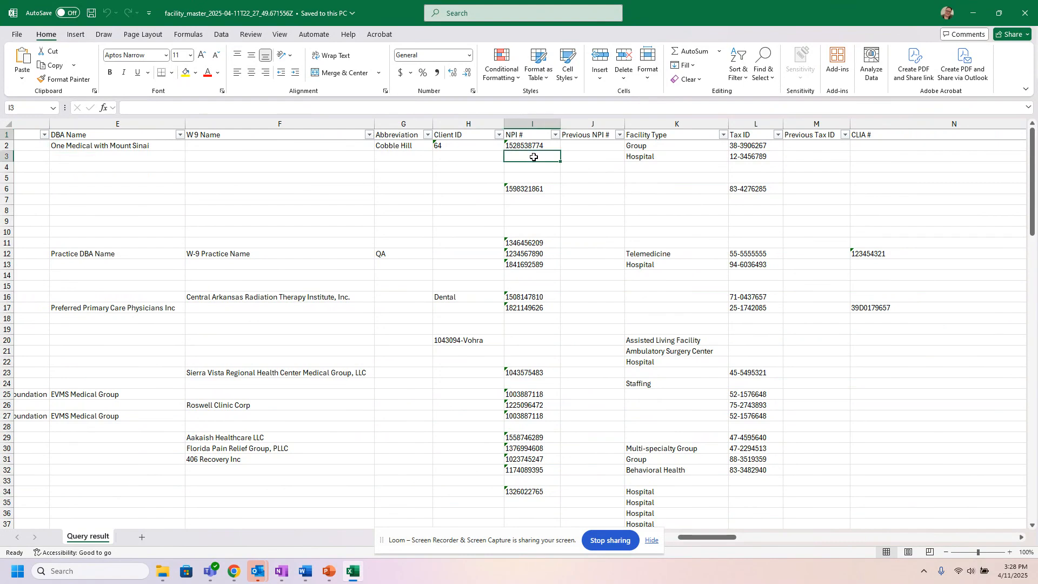
pyautogui.click(185, 73)
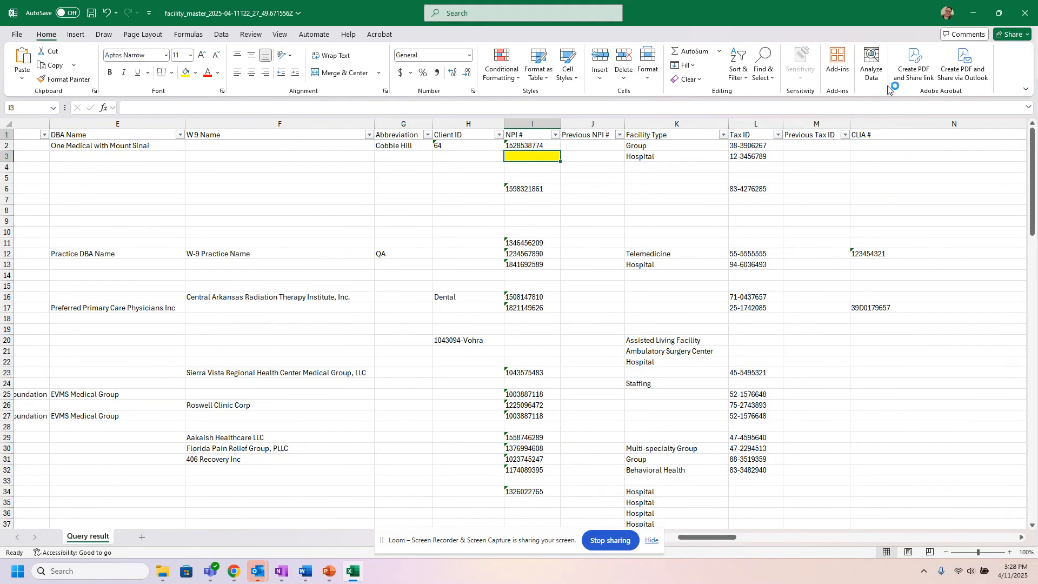
pyautogui.moveTo(714, 537); pyautogui.dragTo(606, 541)
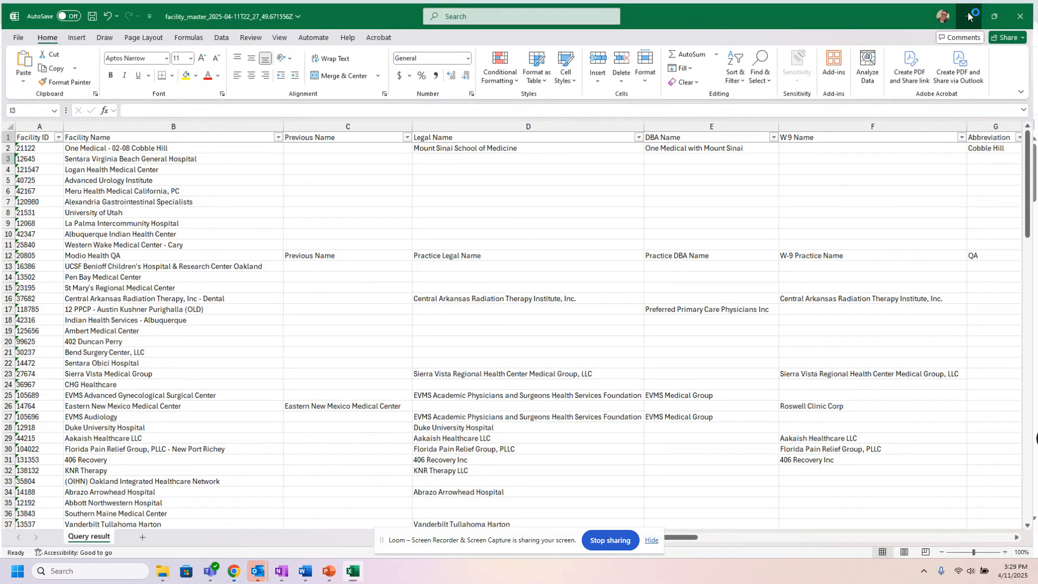
# - Switch to Modio's Team page, open the Emergency Medicine MD's Practice / Employer section, and edit the Northwell - North Shore University Hospital entry
pyautogui.click(973, 12)
pyautogui.click(191, 12)
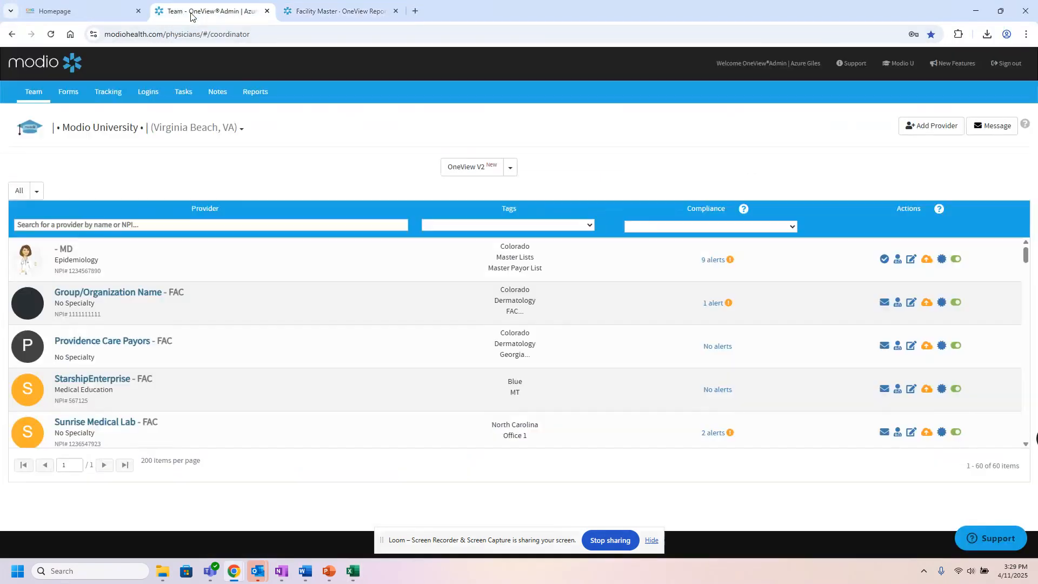
pyautogui.scroll(-3, 106, 414)
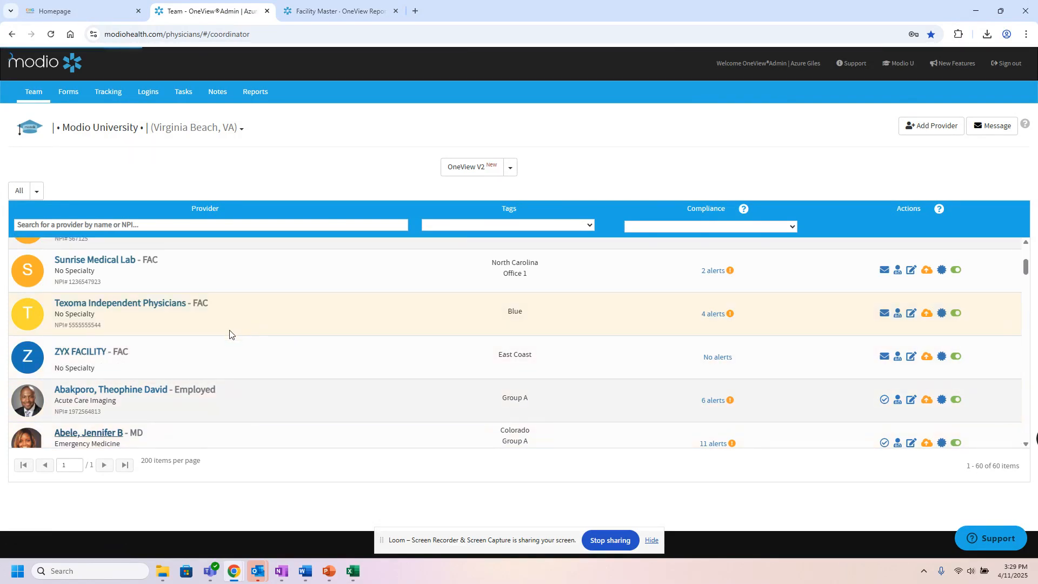
pyautogui.click(103, 438)
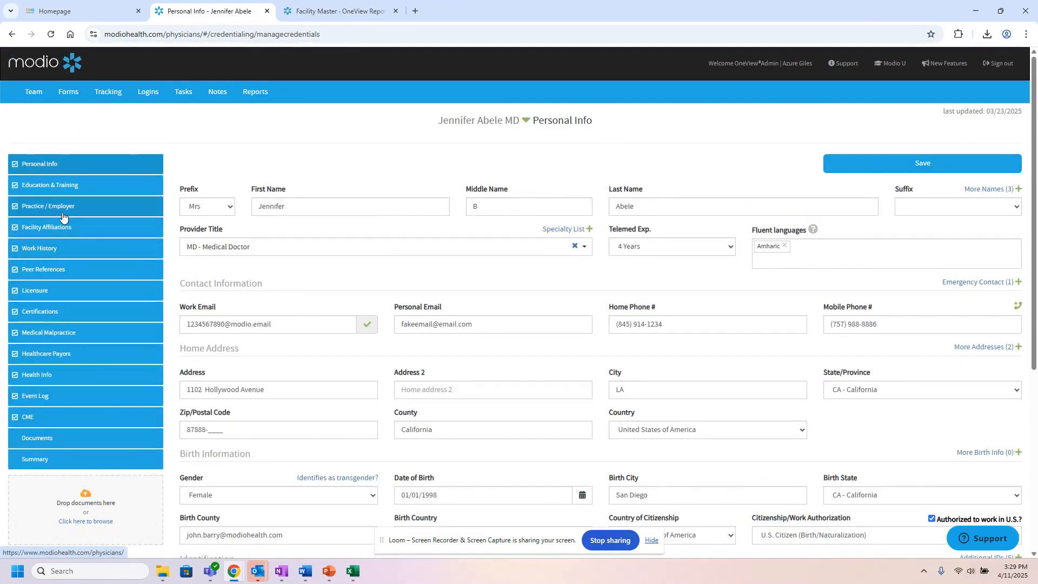
pyautogui.click(63, 215)
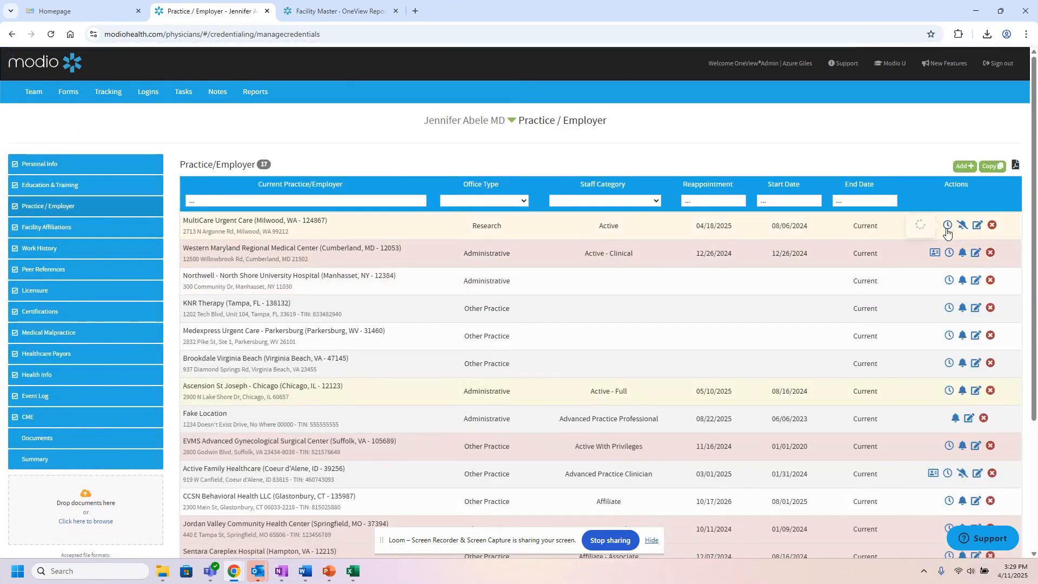
pyautogui.click(976, 280)
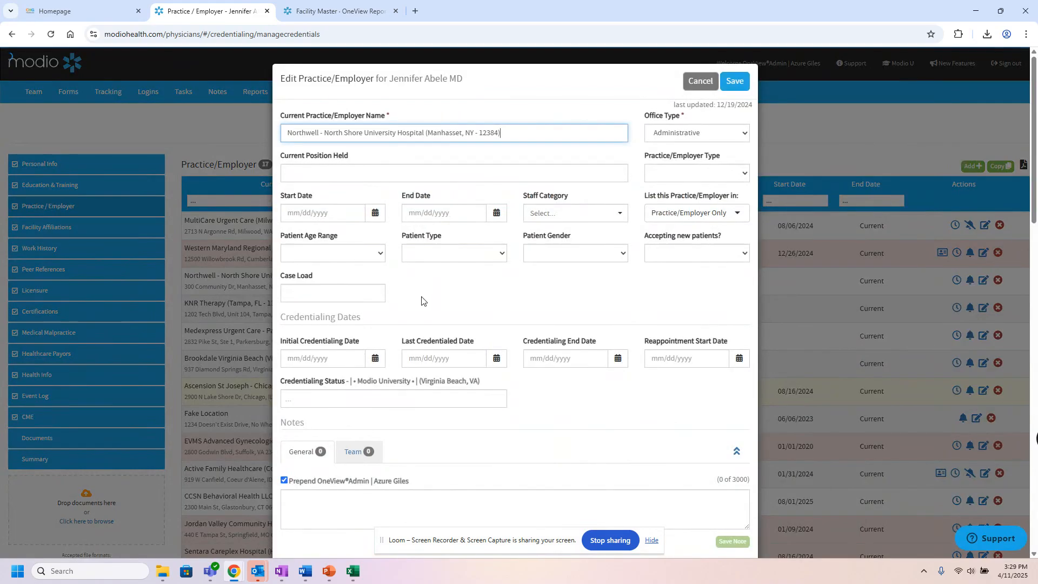
# - Review the practice's master-record address, contact, and billing fields, glance at the Facility Master workbook in Excel, and cancel the edit
pyautogui.scroll(-5, 425, 314)
pyautogui.press('ctrl')
pyautogui.press('ctrl')
pyautogui.press('ctrl')
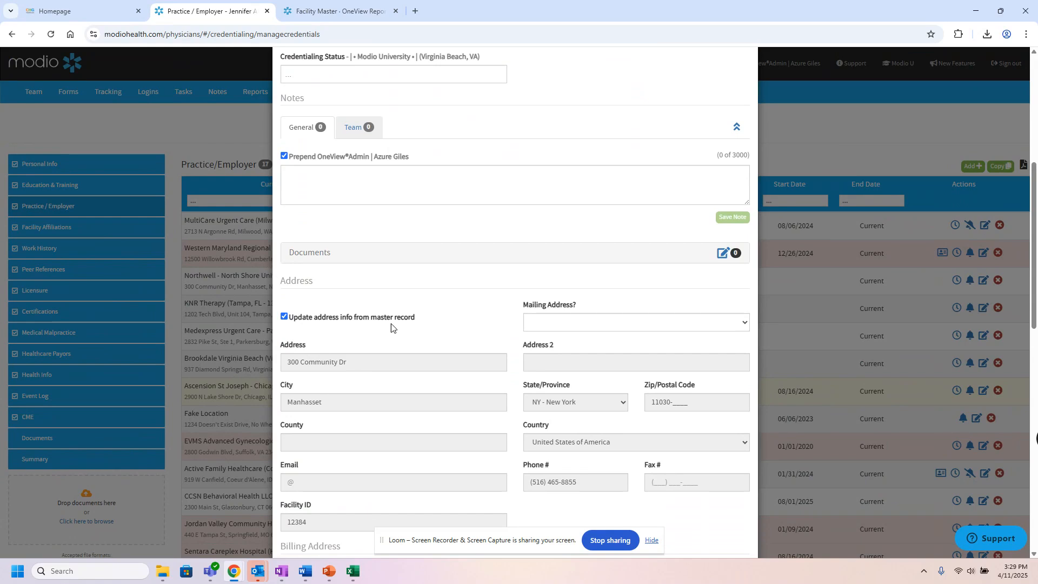
pyautogui.scroll(-4, 419, 325)
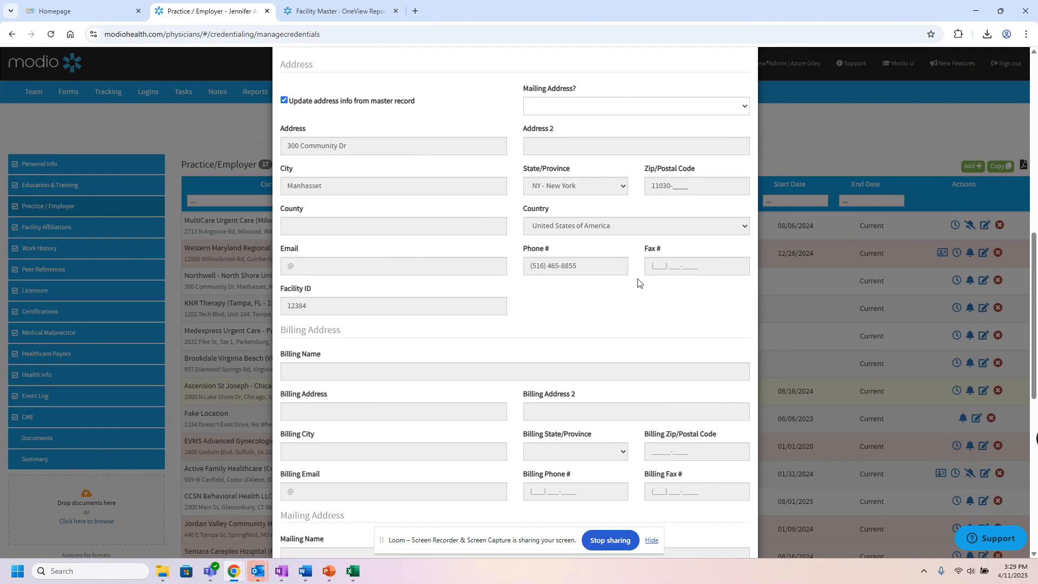
pyautogui.click(353, 572)
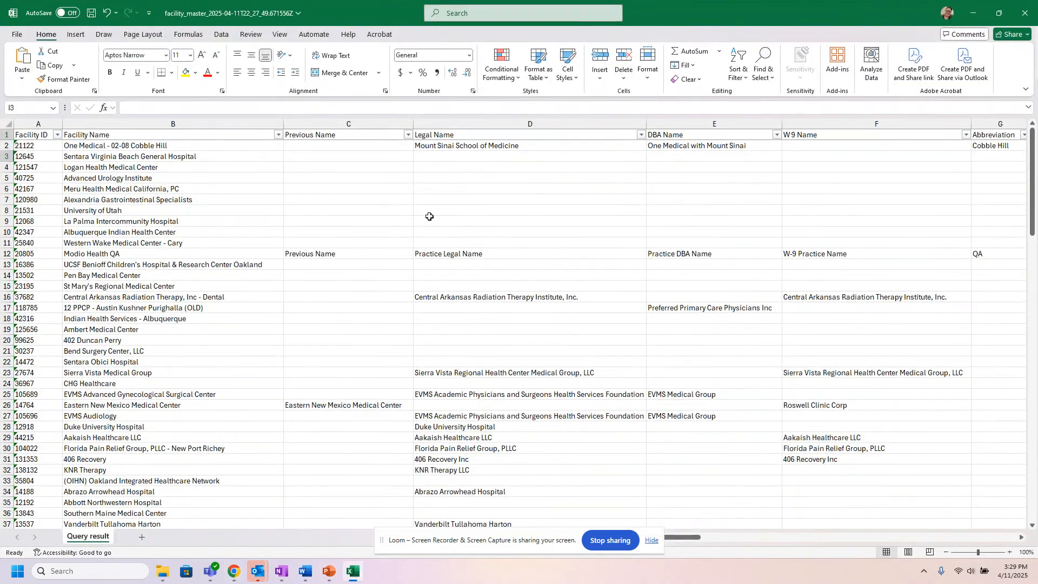
pyautogui.click(973, 13)
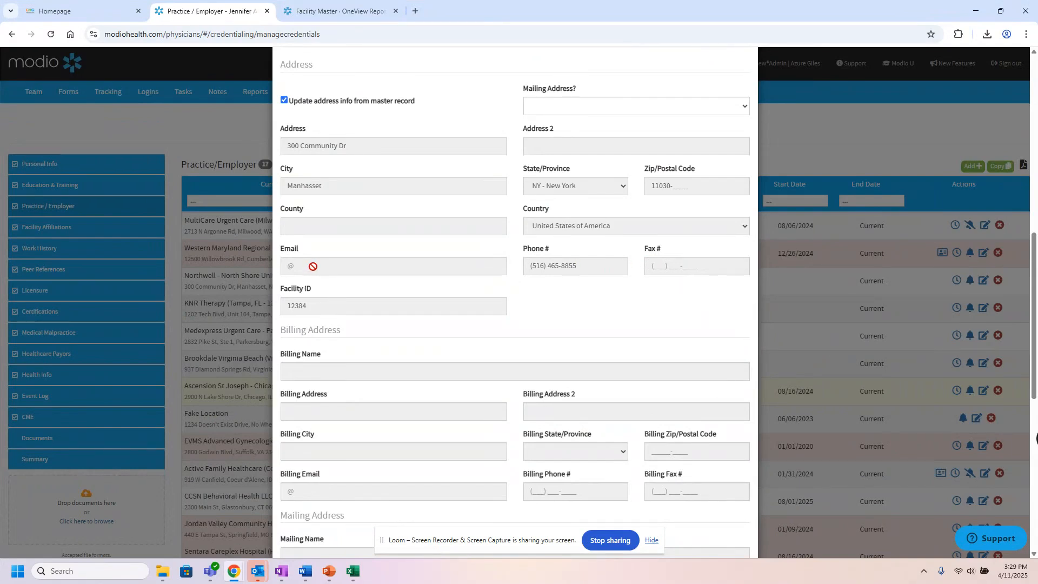
pyautogui.click(668, 269)
pyautogui.scroll(-1, 341, 376)
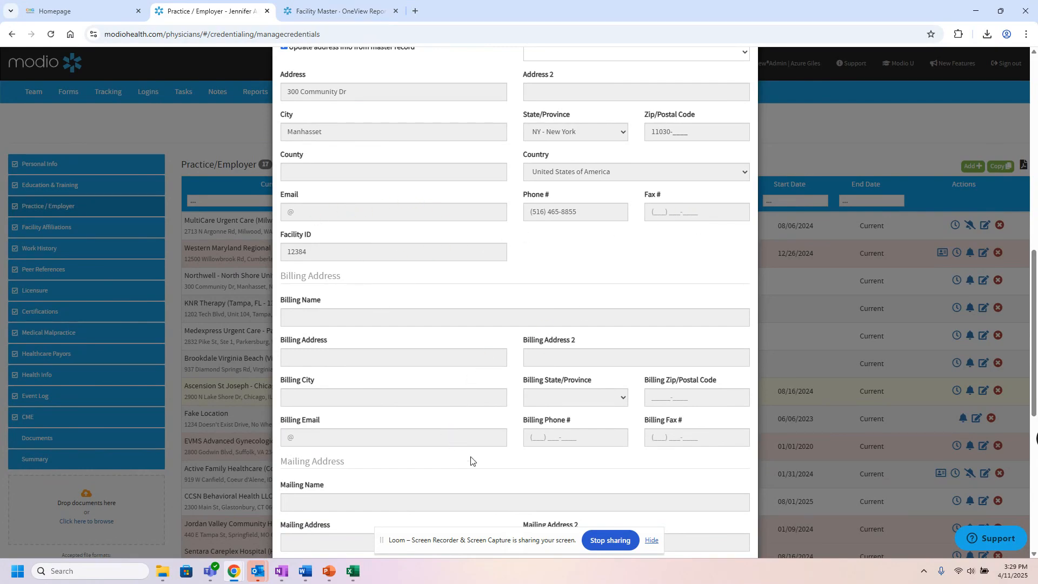
pyautogui.scroll(10, 470, 460)
pyautogui.click(701, 81)
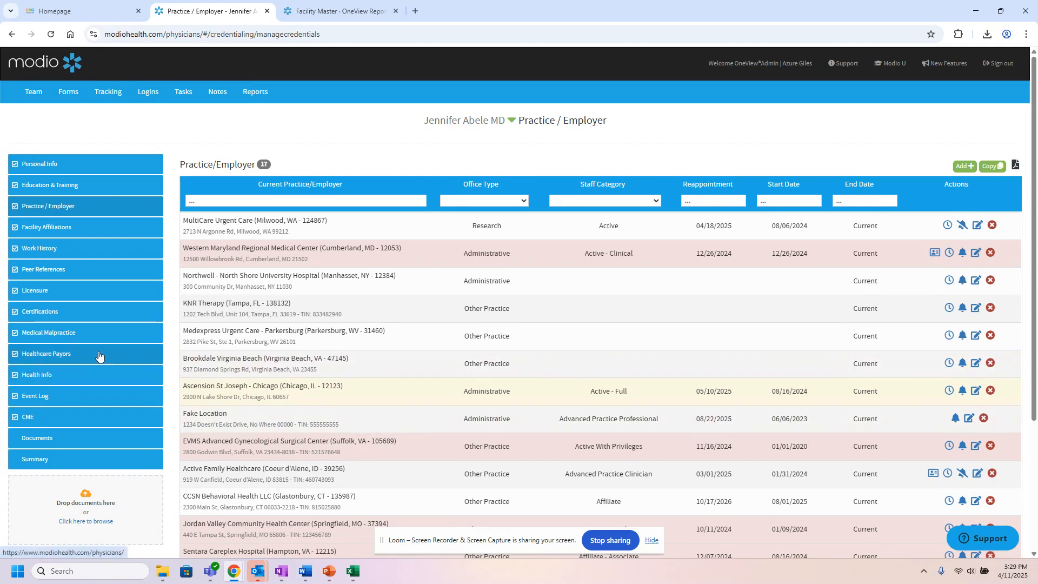
# - Switch back to the Facility Master workbook in Excel to examine its facility columns
pyautogui.click(352, 571)
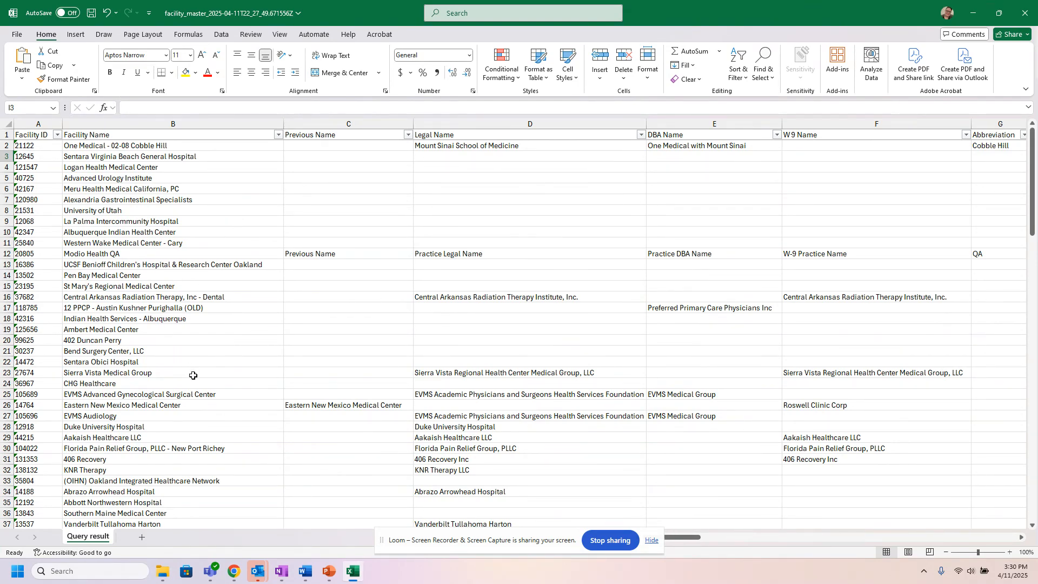
pyautogui.moveTo(692, 538)
pyautogui.mouseDown()
pyautogui.moveTo(811, 535)
pyautogui.moveTo(682, 537)
pyautogui.mouseUp()
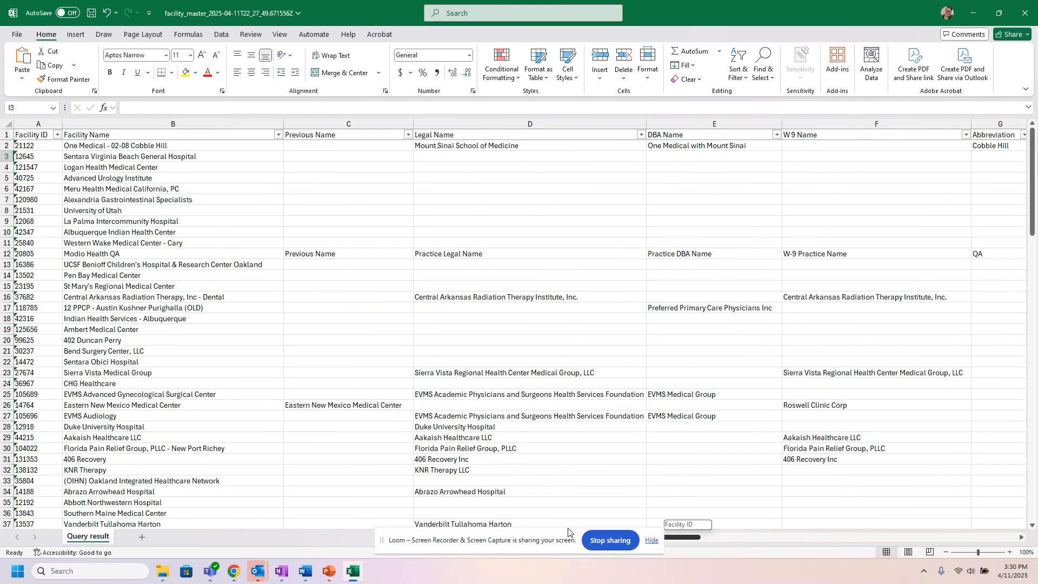